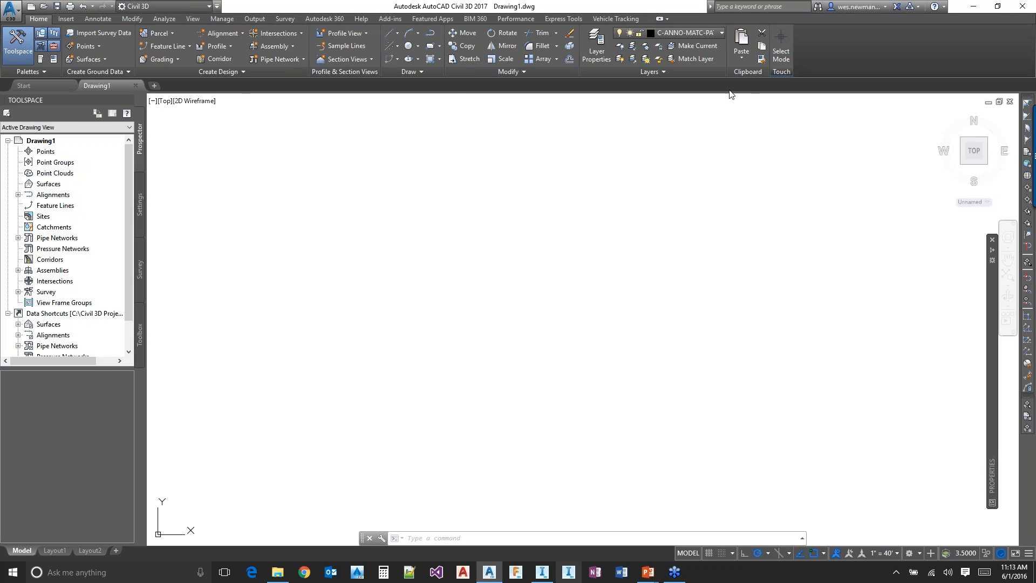
Select the Civil 3D workspace and open the recent drawing C3D_AIW_GIS.dwg
click(188, 7)
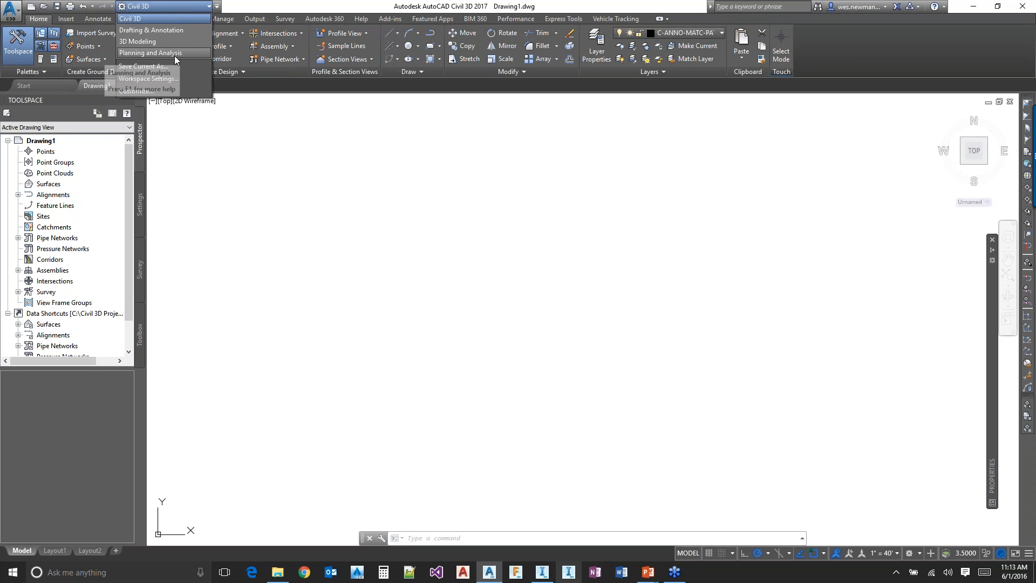
click(173, 17)
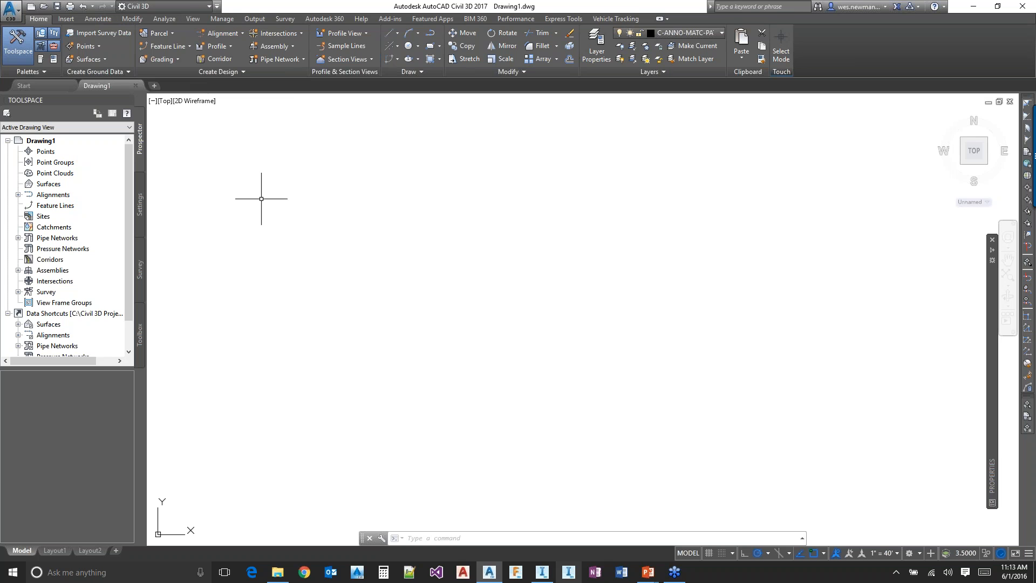
click(12, 9)
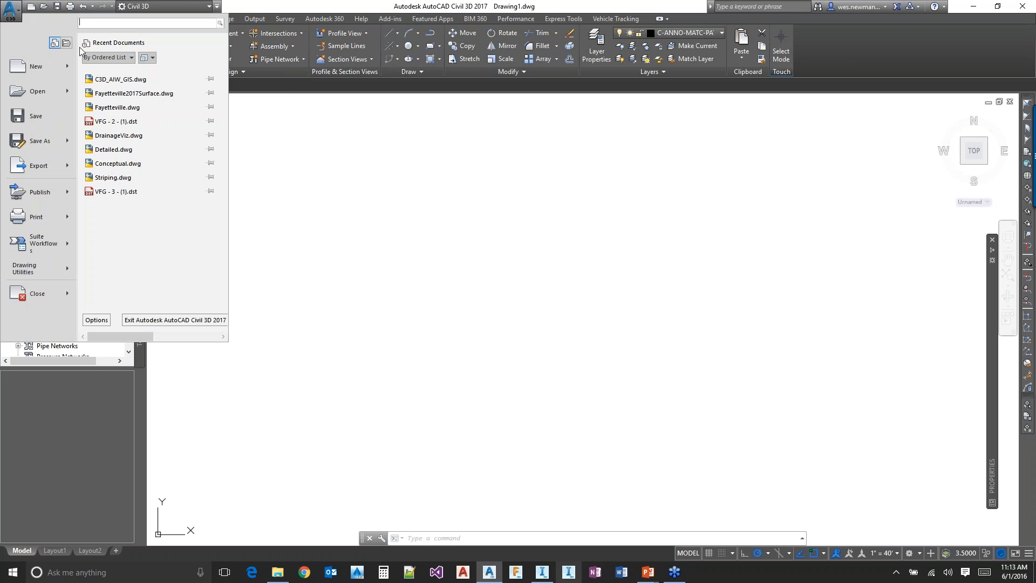
click(140, 80)
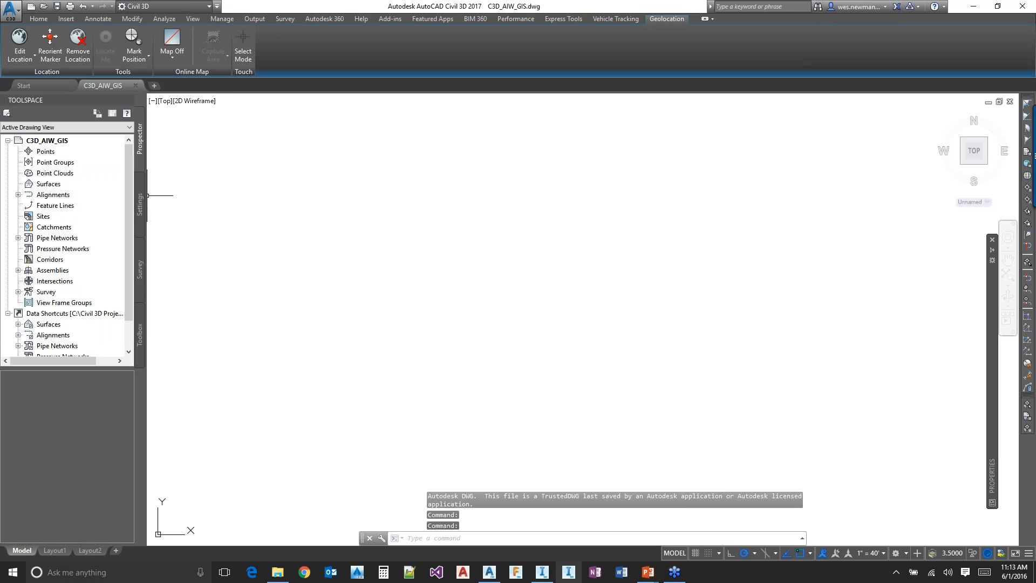
Review the units and coordinate zone in the drawing settings of C3D_AIW_GIS, leaving them as they are
click(139, 204)
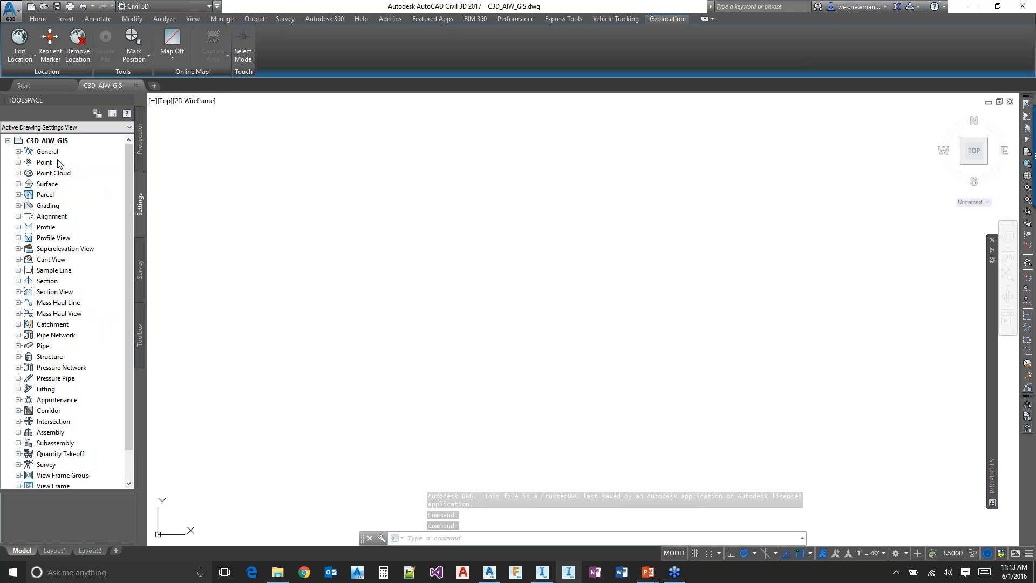
right_click(54, 140)
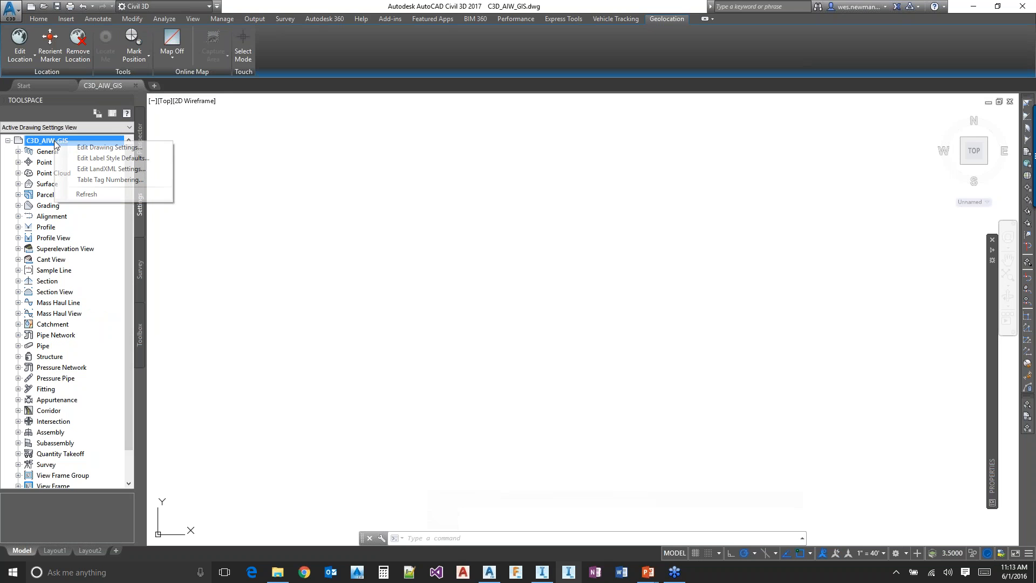
click(87, 149)
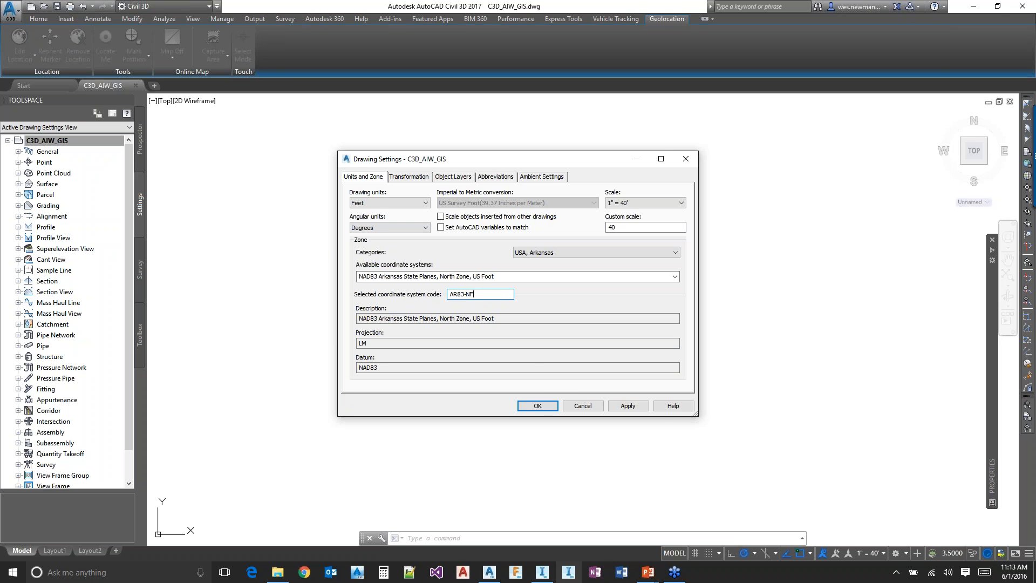
click(586, 406)
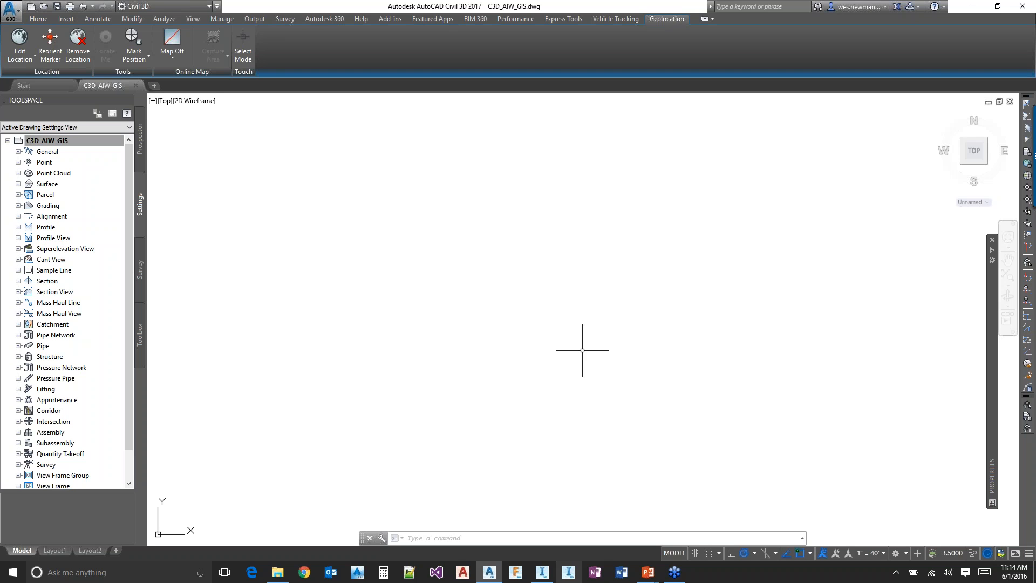
Import the shapefile Extents.shp into the drawing with MAPIMPORT, using no spatial filter
text(mapim)
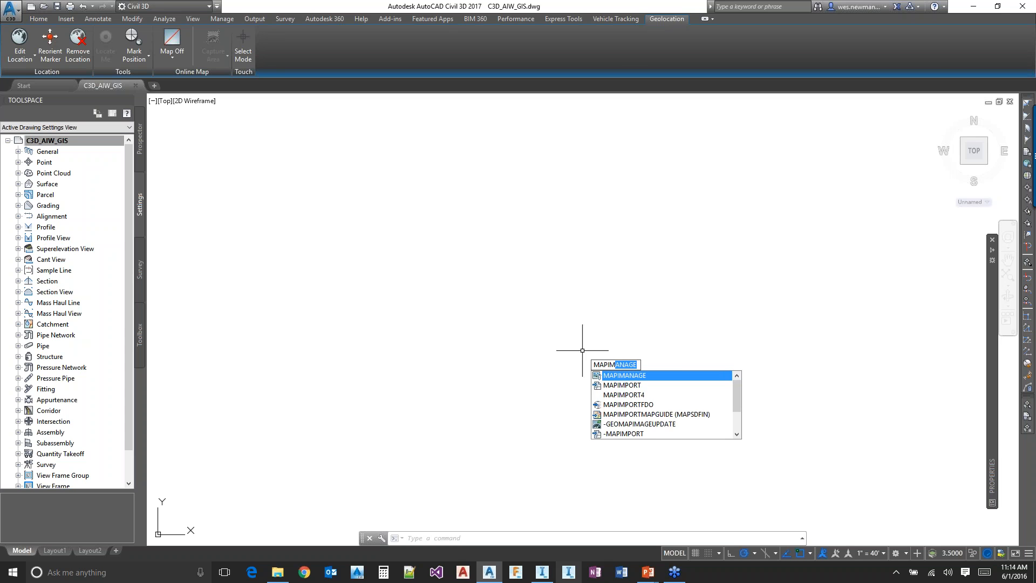
text(p)
key(Return)
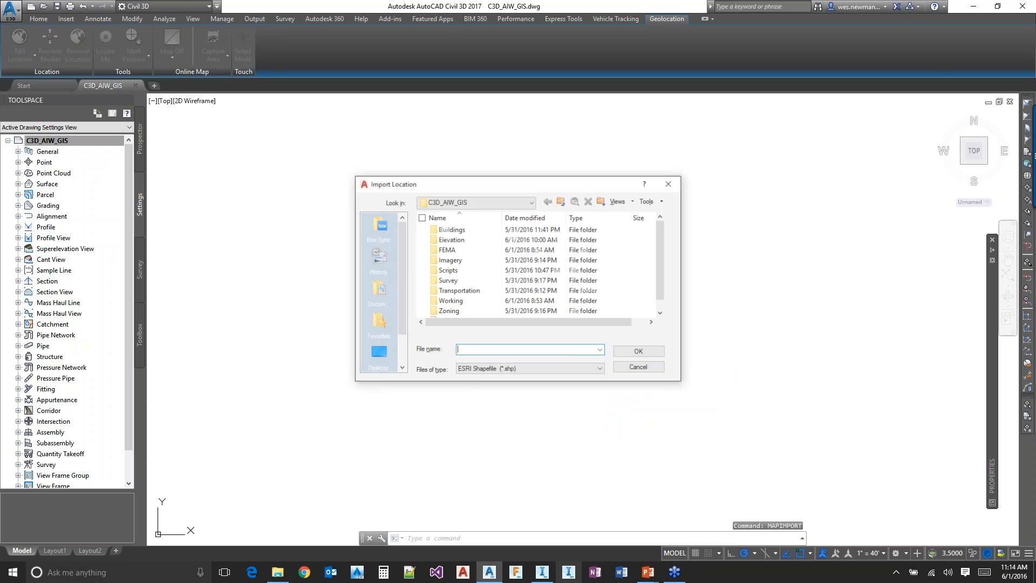
scroll(664, 242, down, 1)
click(459, 312)
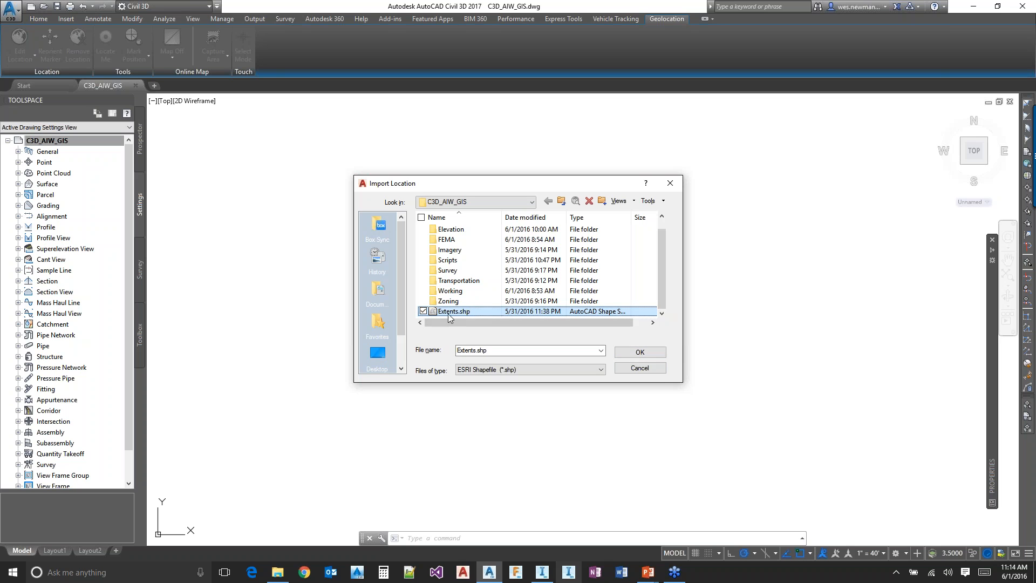
click(639, 352)
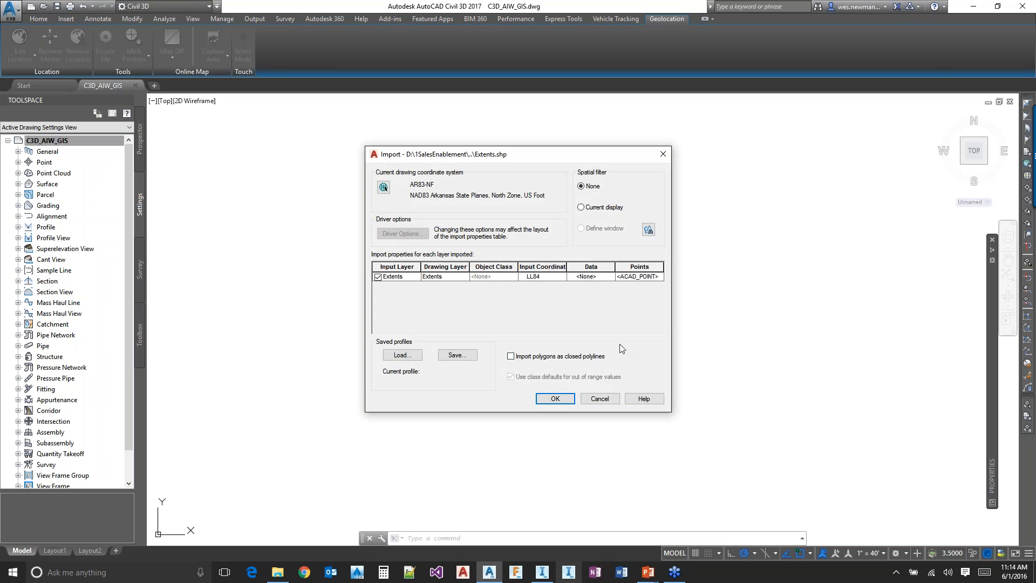
click(556, 399)
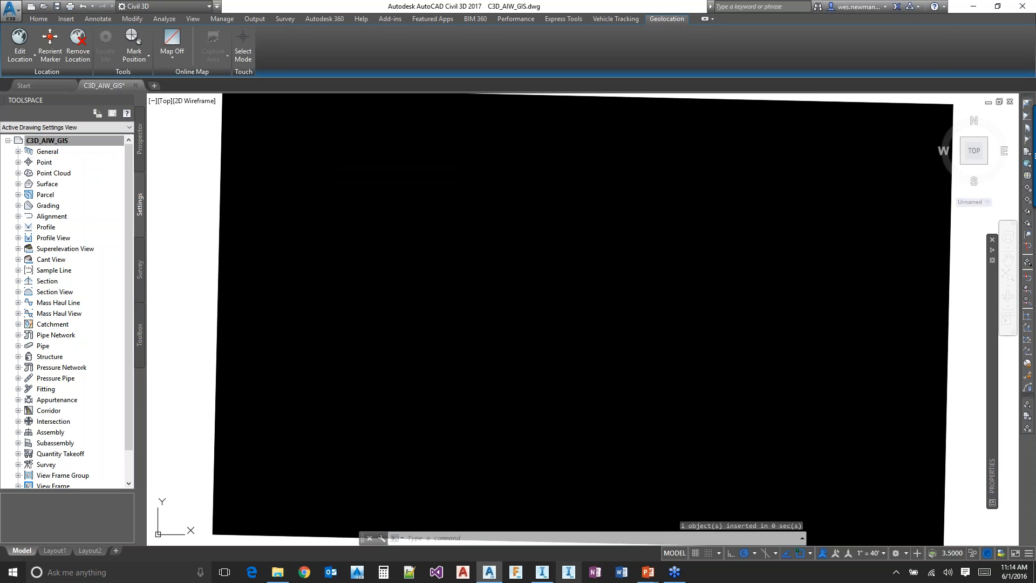
Explode the imported extents polygon and check the resulting boundary outline by selecting it
click(576, 295)
click(530, 330)
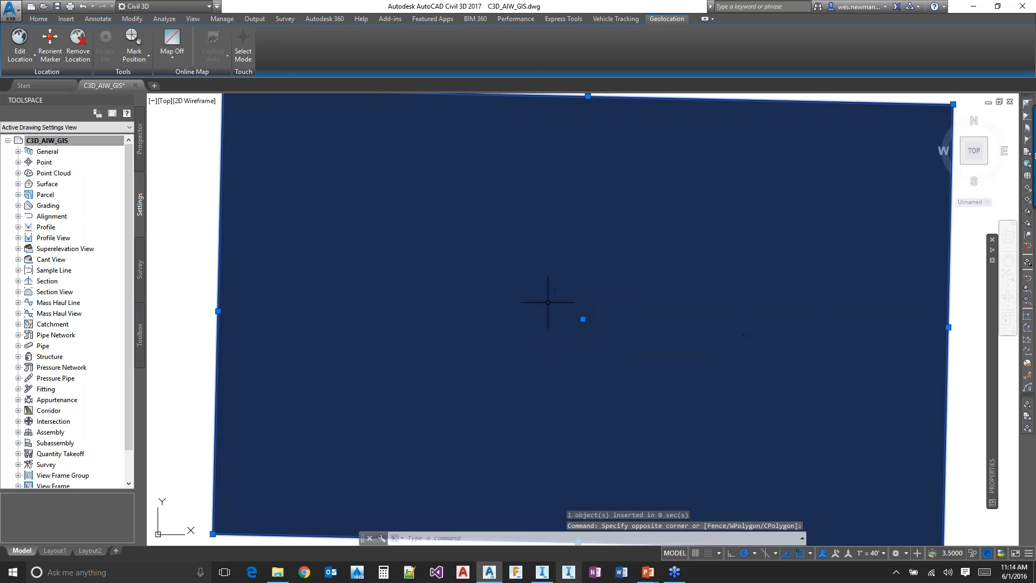
scroll(549, 302, down, 2)
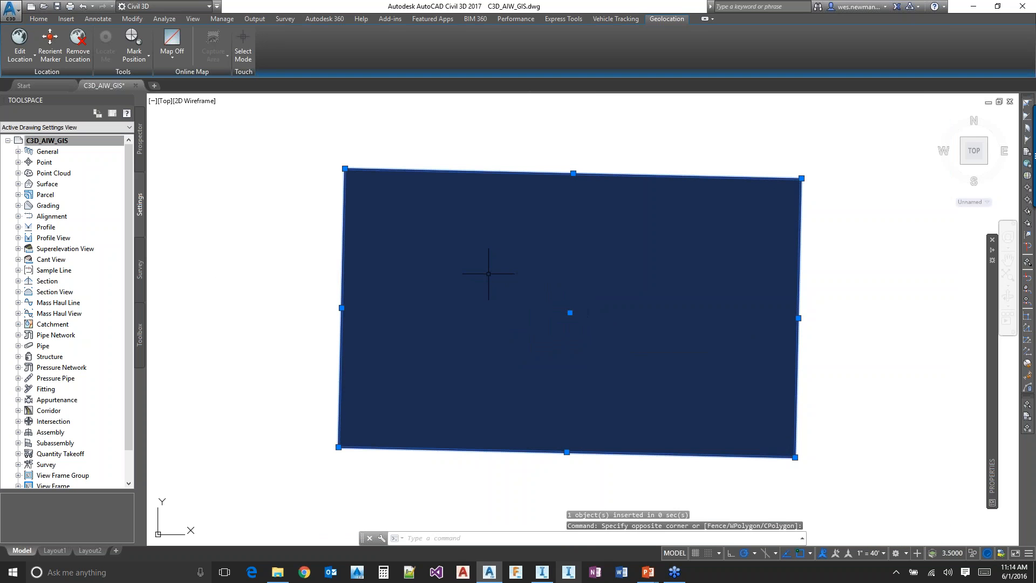
mouse_move(989, 330)
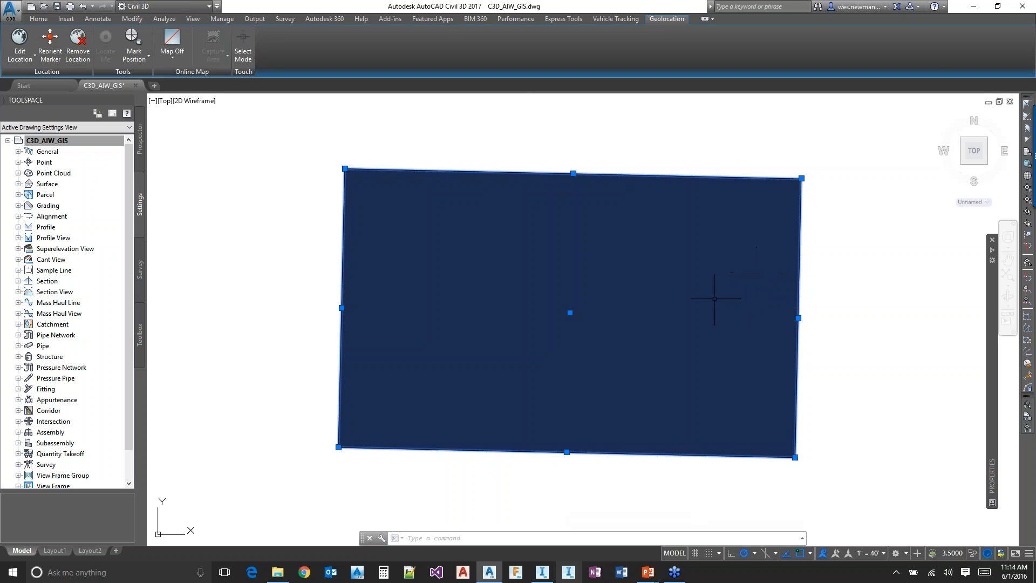
text(x)
key(Return)
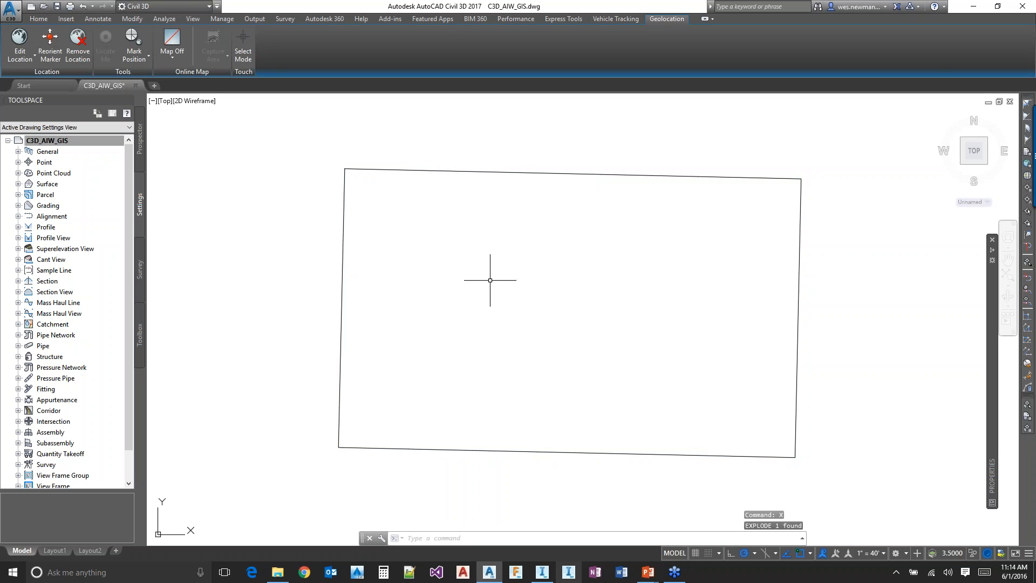
click(501, 170)
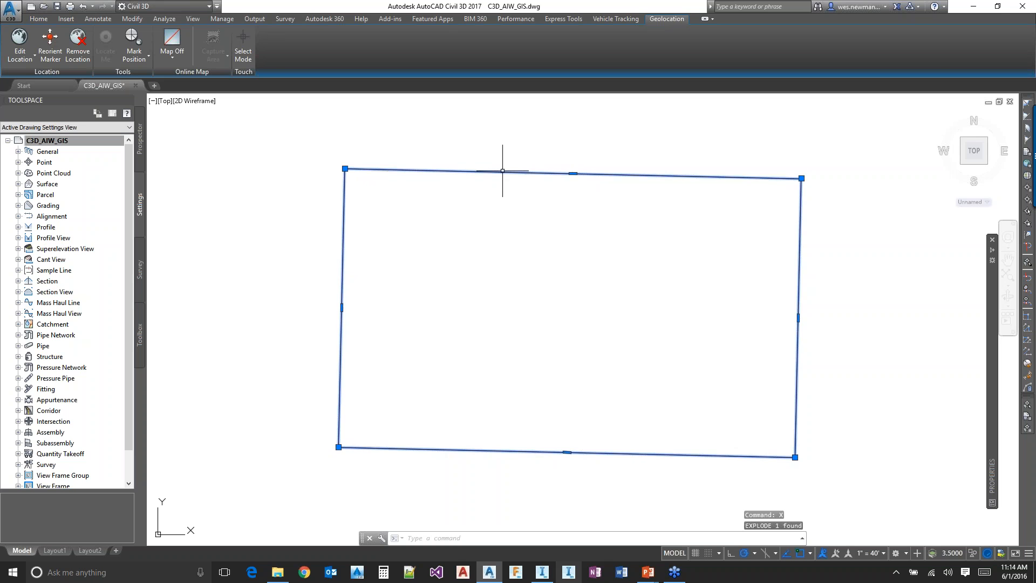
key(Escape)
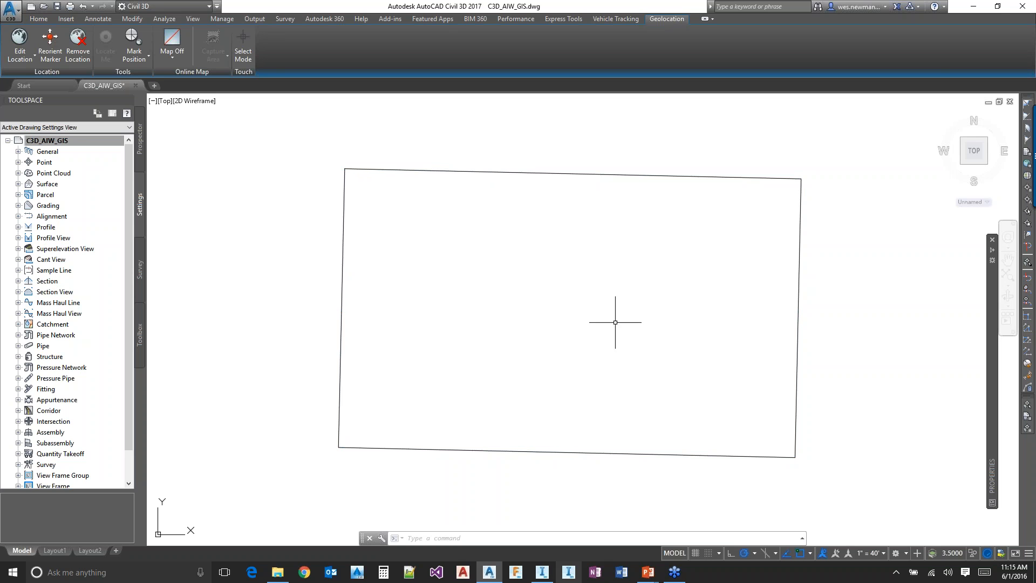
Examine the contour shapefiles and LiDAR TIF files in the C3D_AIW_GIS project's Elevation folder in File Explorer
click(274, 574)
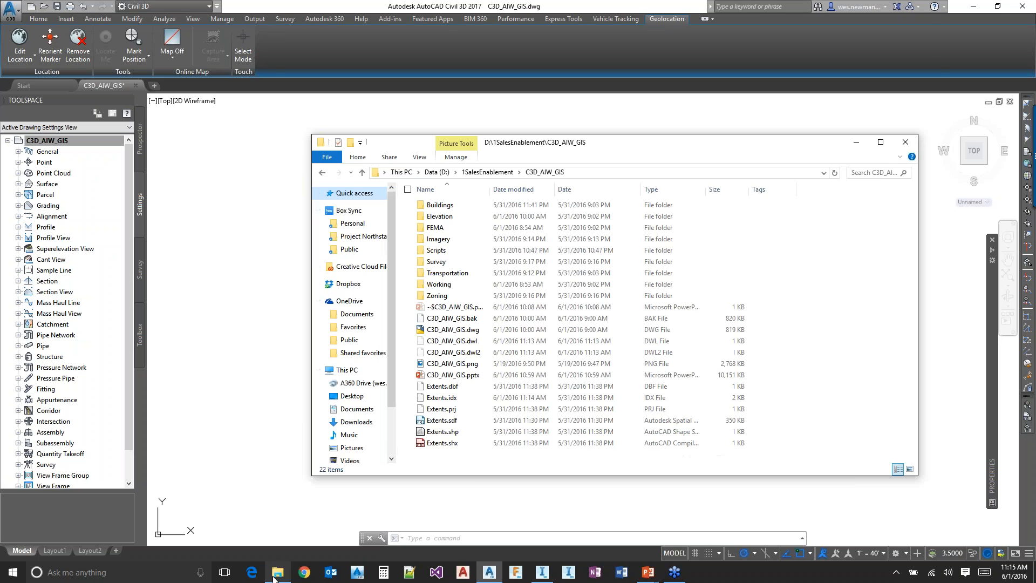
double_click(448, 216)
click(541, 172)
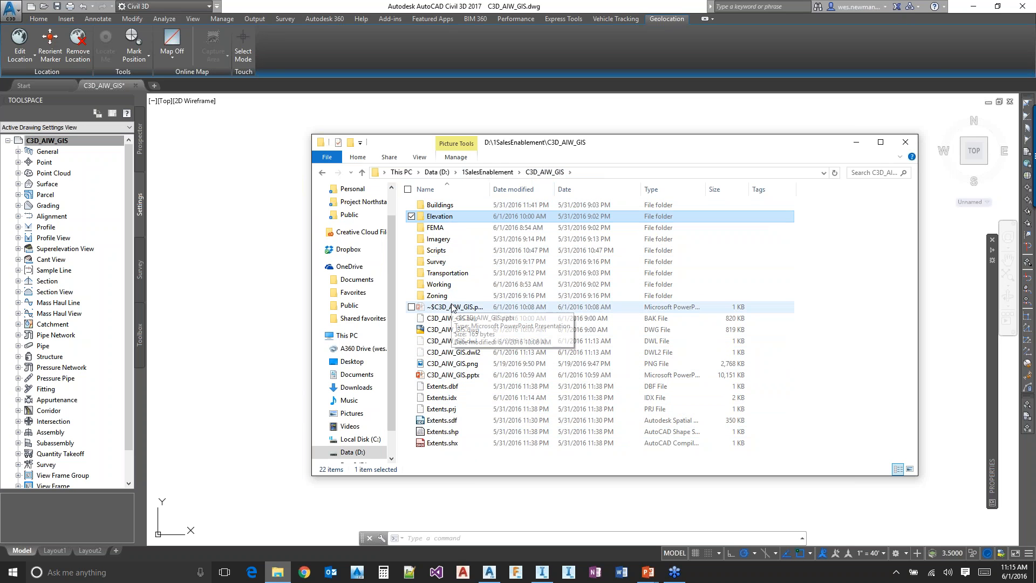
double_click(453, 216)
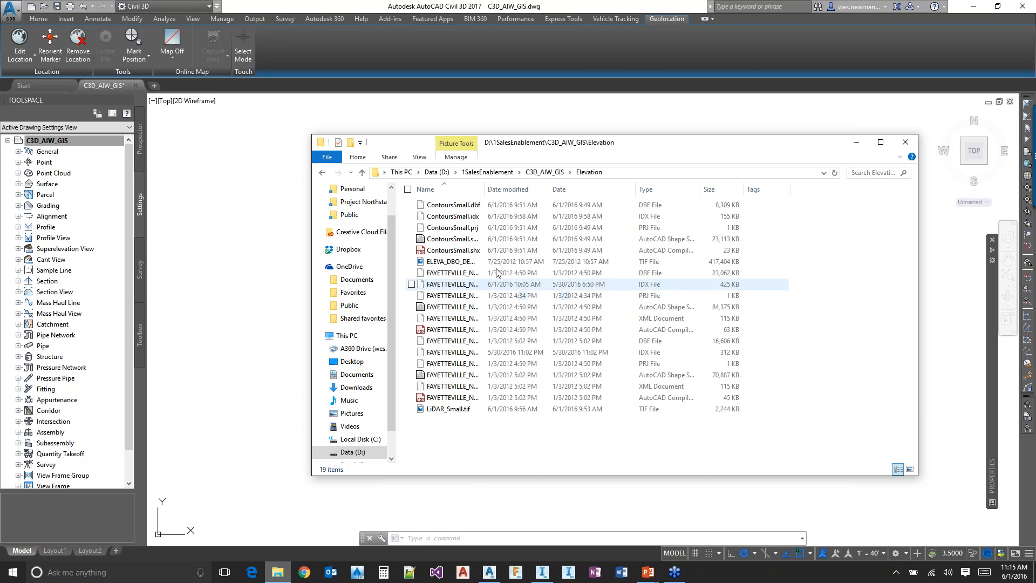
double_click(484, 190)
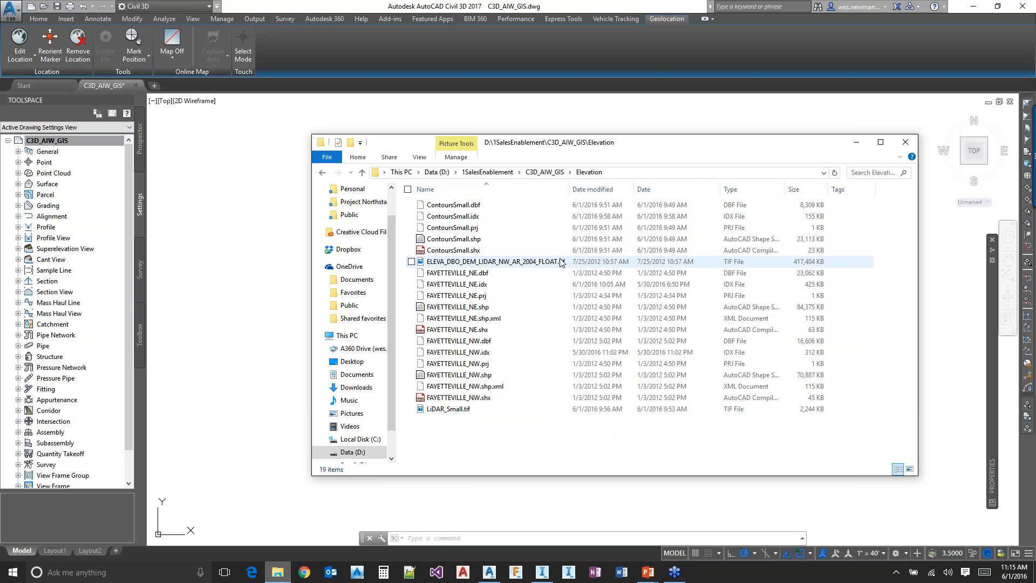
mouse_move(561, 262)
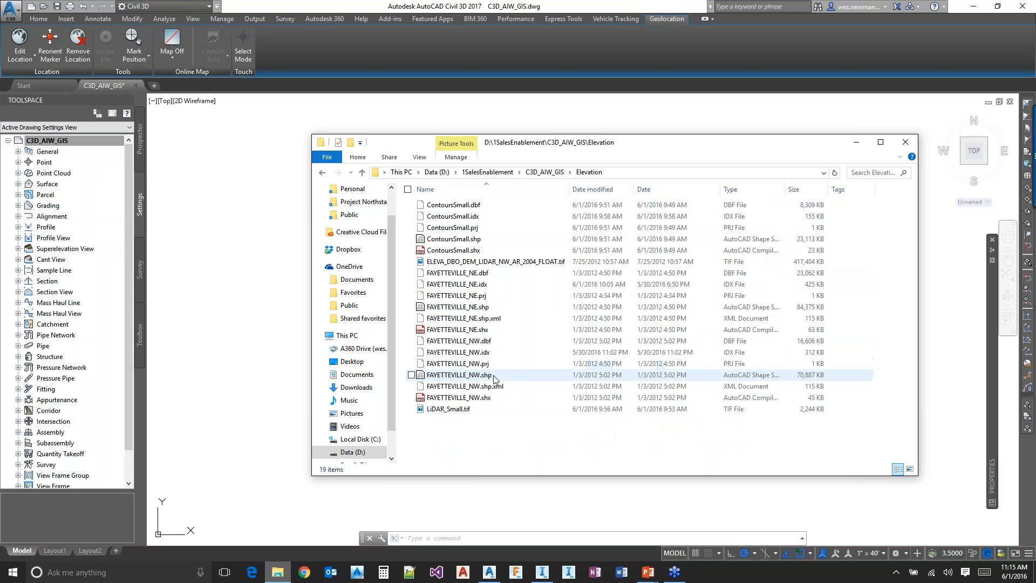
click(540, 263)
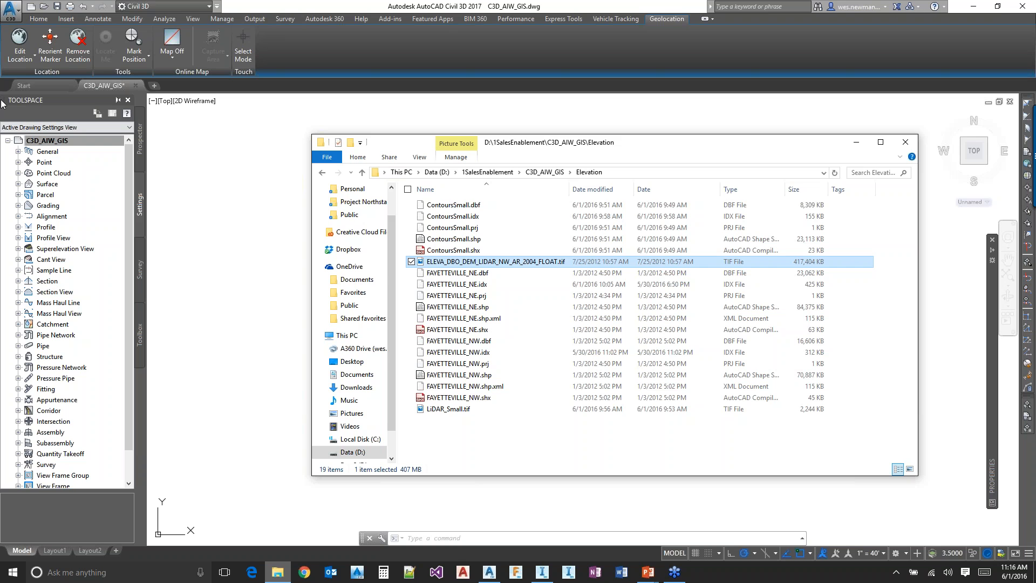
Start creating a surface from GIS data in Civil 3D, name it FromContours and continue to the data connection
click(38, 19)
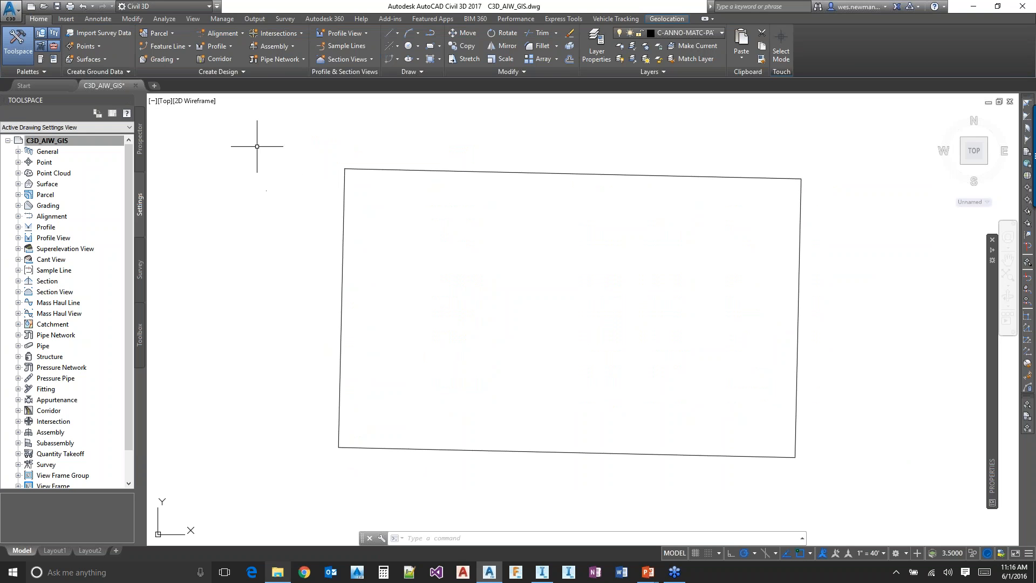
click(103, 63)
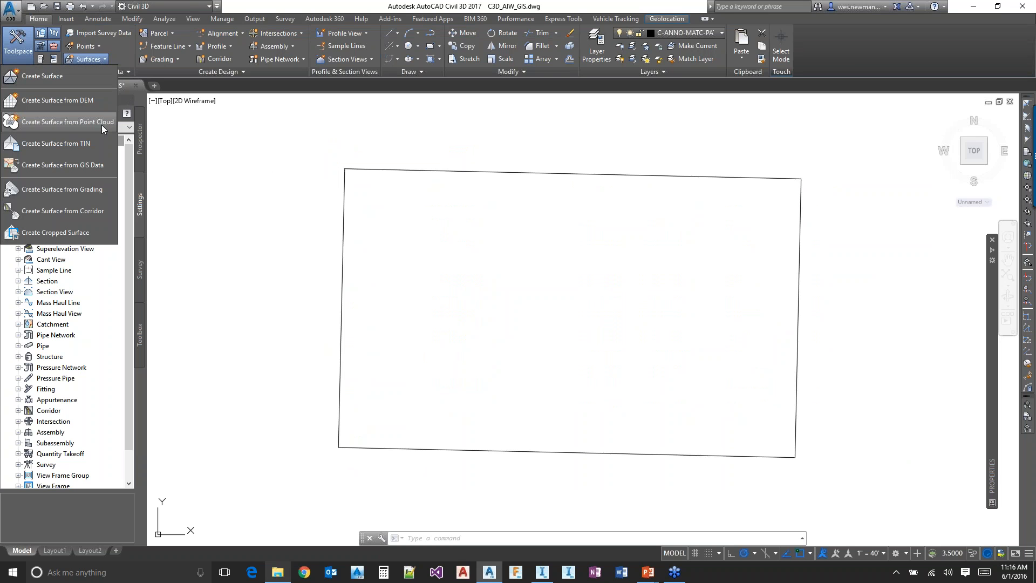
click(66, 164)
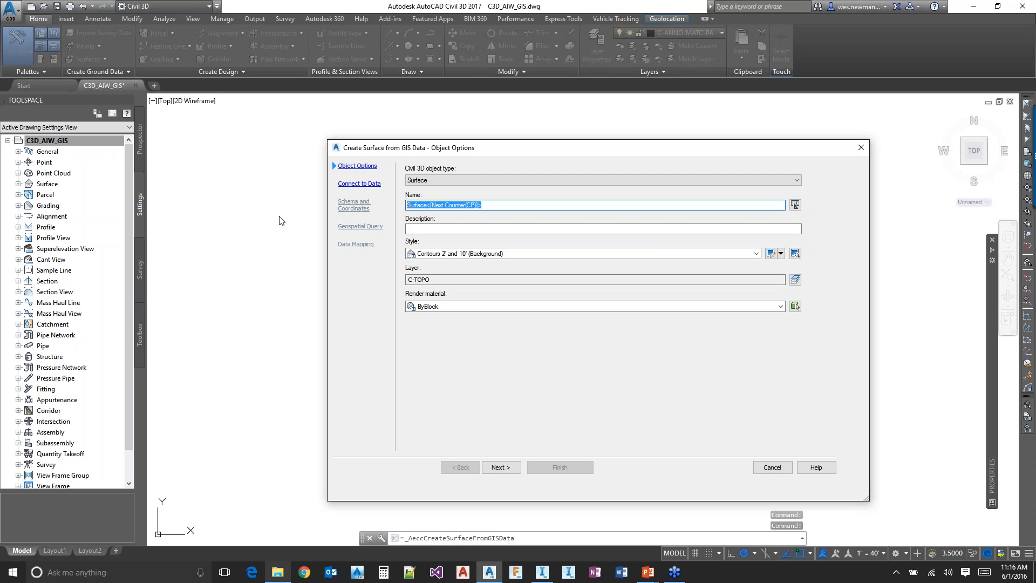
text(From)
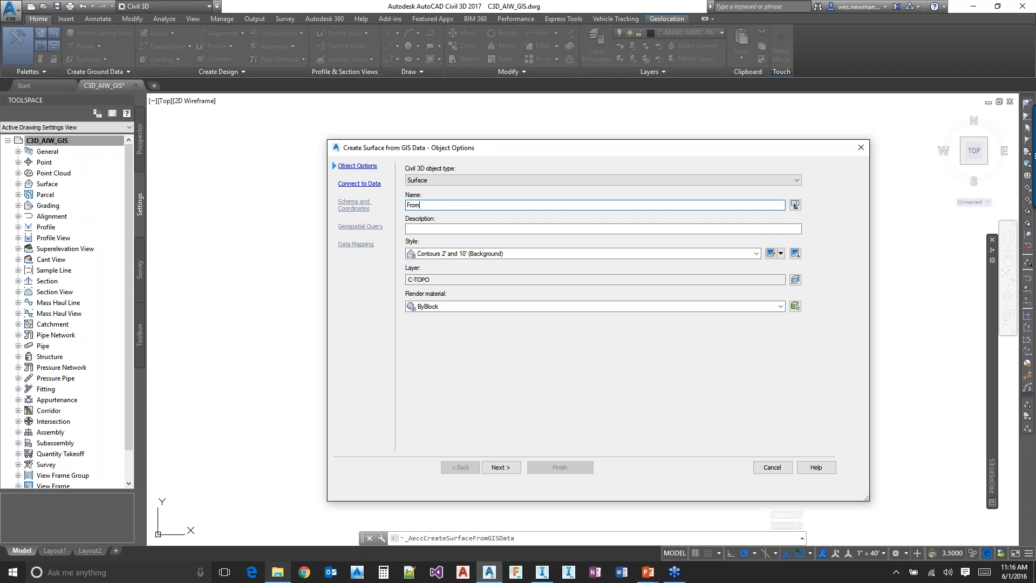
text(Contours)
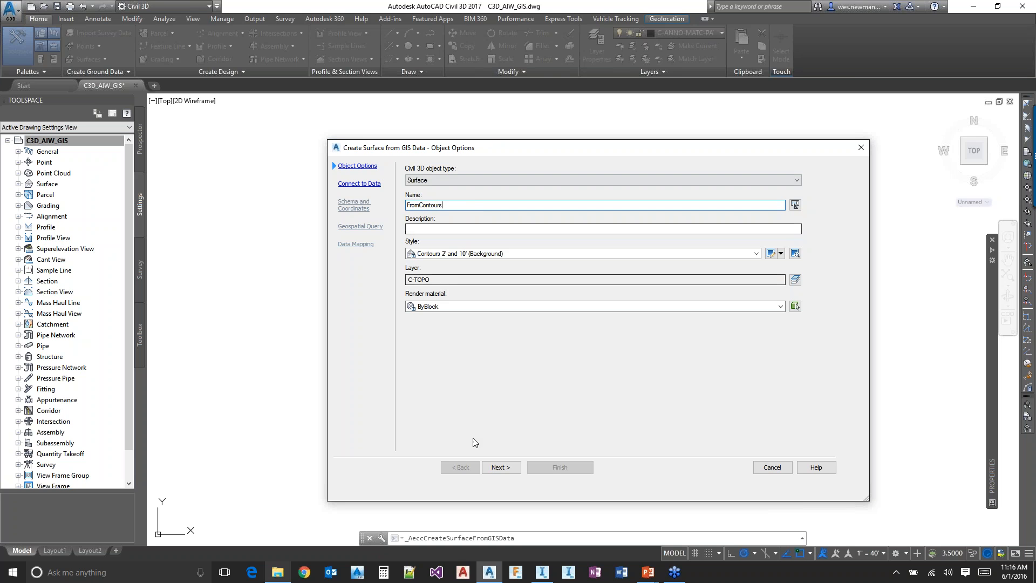
click(502, 468)
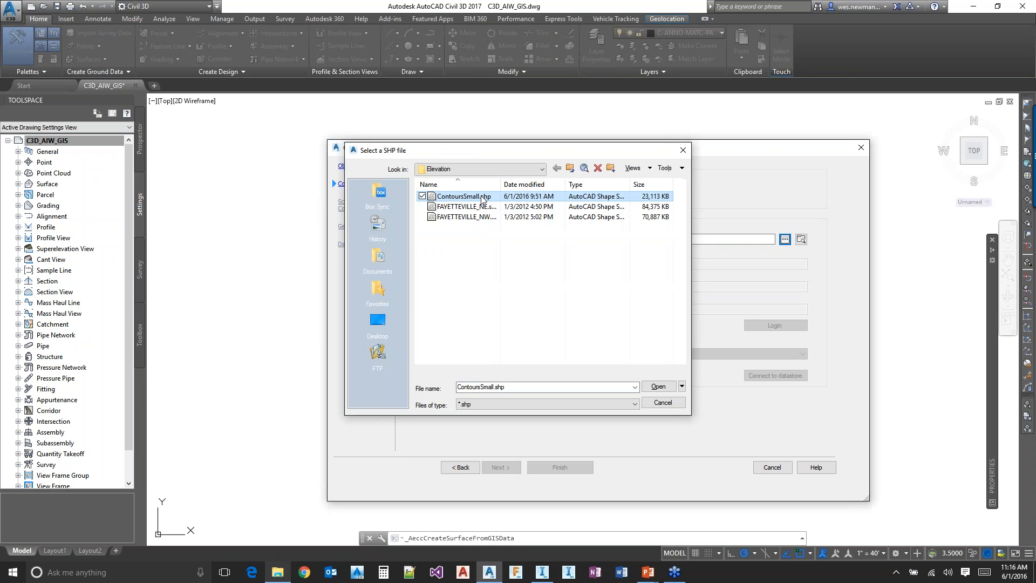
Connect the surface to the shapefile ContoursSmall.shp and include its ContoursSmall feature class
key(Return)
click(771, 326)
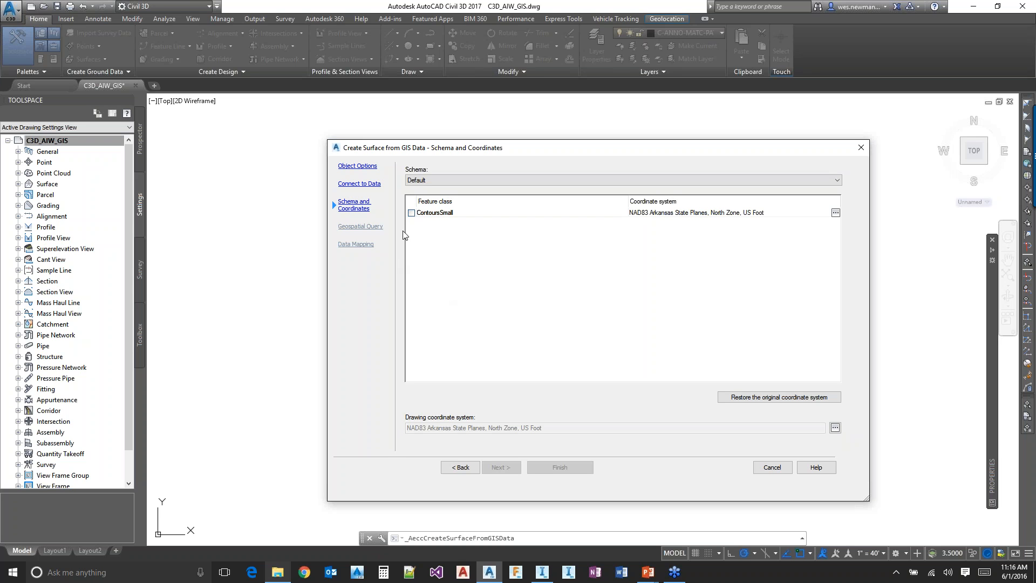
click(411, 213)
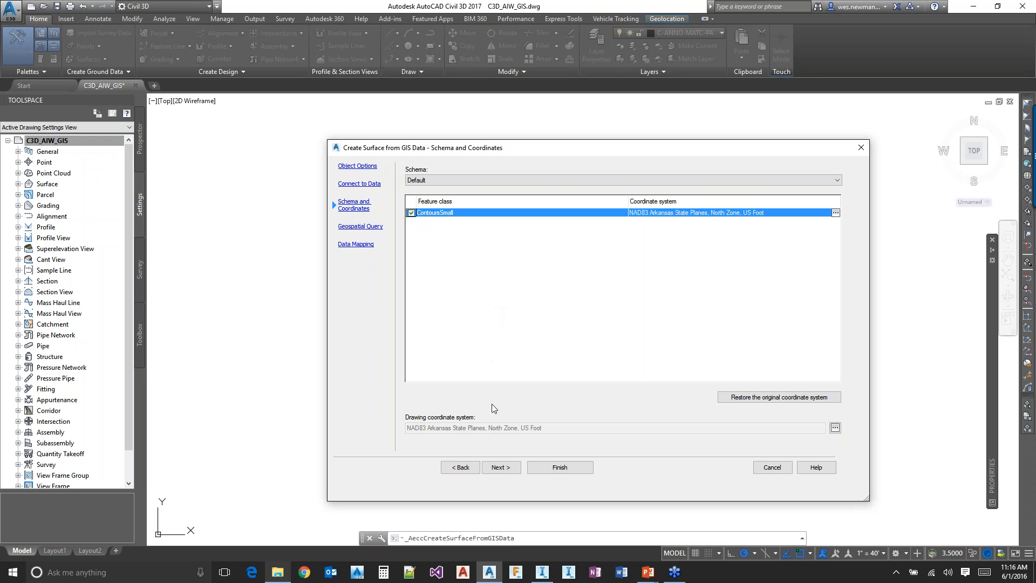
click(501, 467)
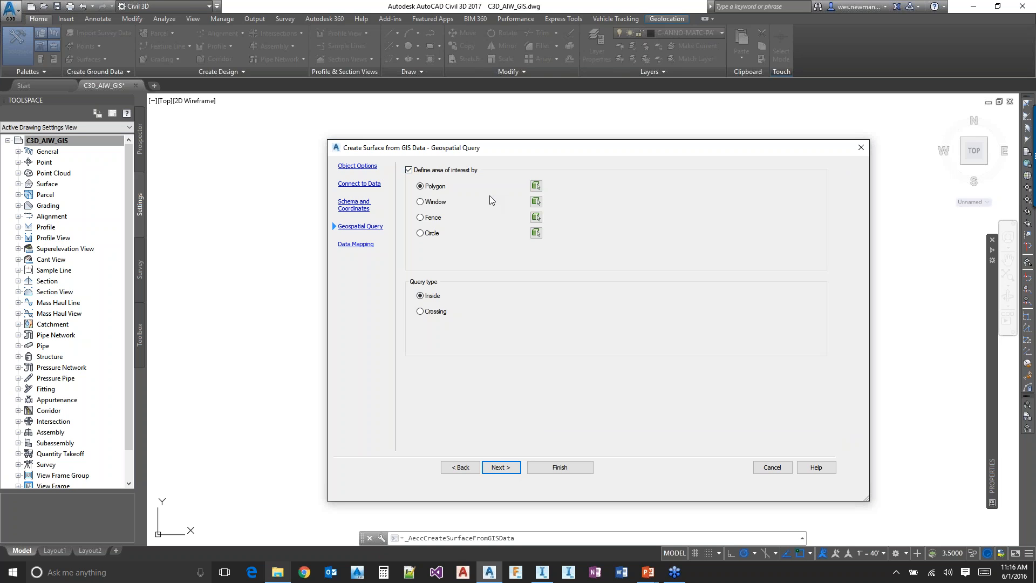
Turn off the area-of-interest restriction in the geospatial query and continue to the data mapping
click(425, 169)
click(498, 467)
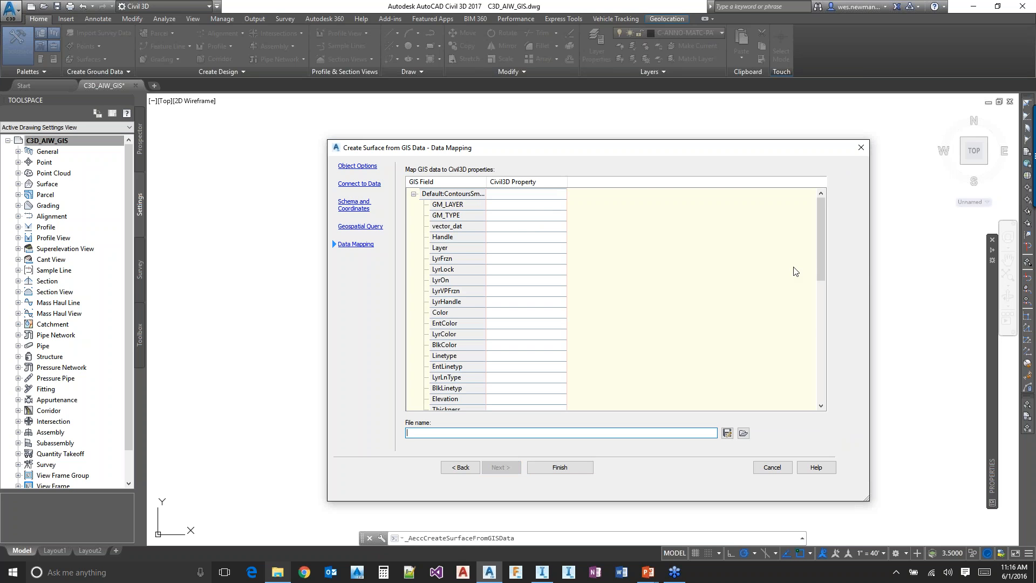
Finish creating the surface from GIS data with the data mapping left empty
mouse_move(821, 226)
mouse_down()
mouse_move(821, 358)
mouse_move(826, 215)
mouse_up()
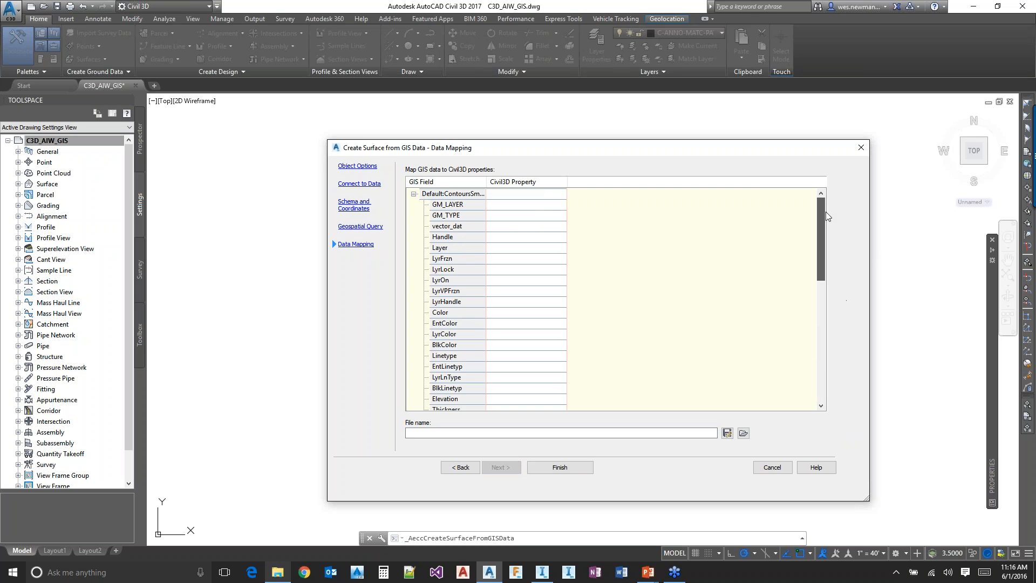
click(566, 468)
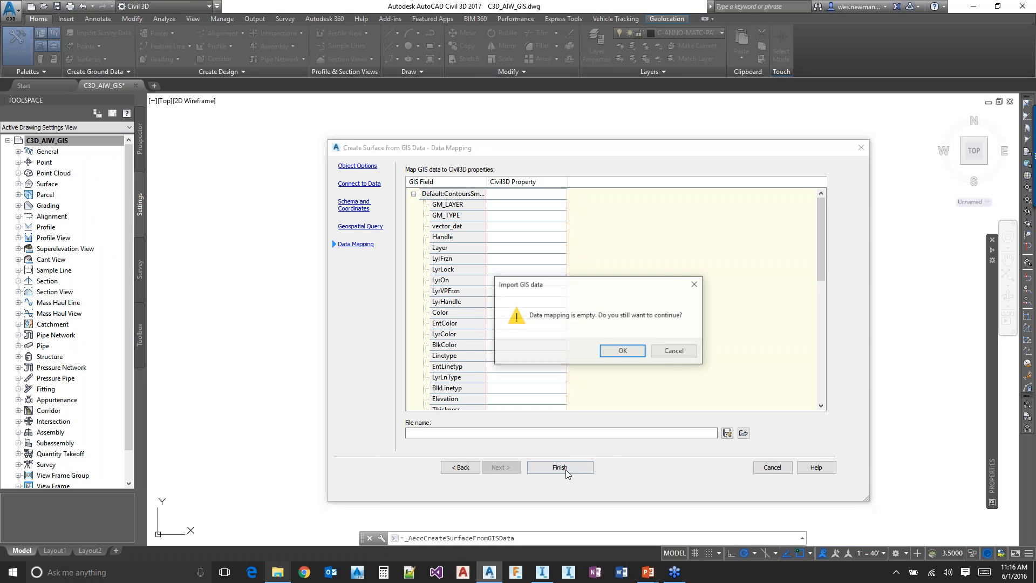
click(621, 349)
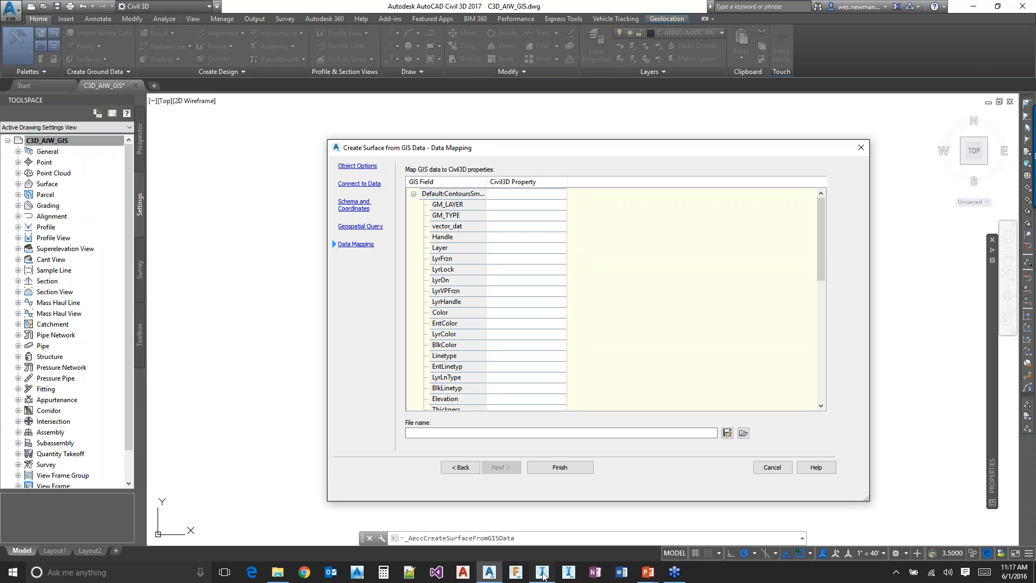
Switch to InfraWorks 360 and start a new model named C3D_AIW_GIS
click(542, 573)
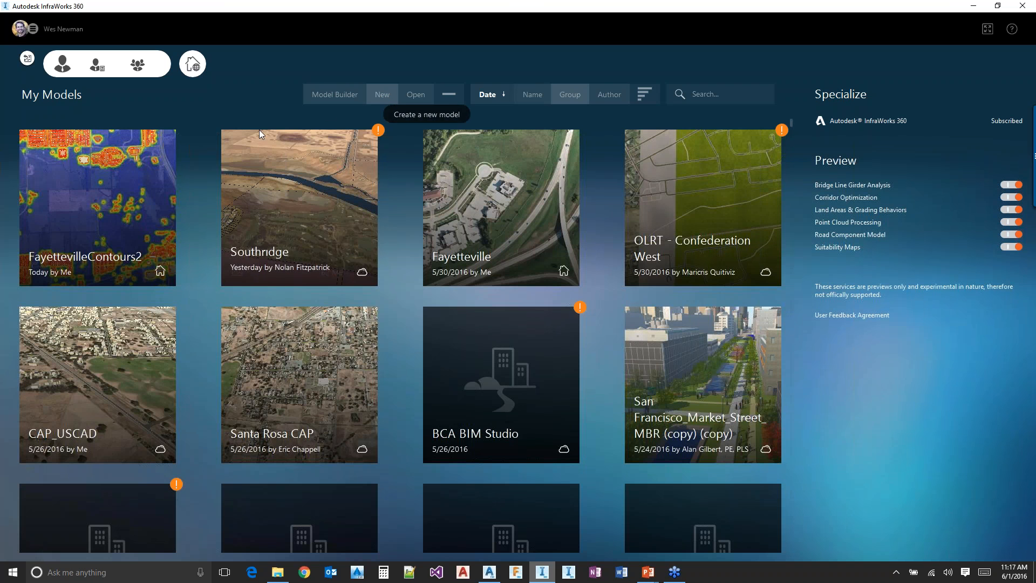
click(379, 95)
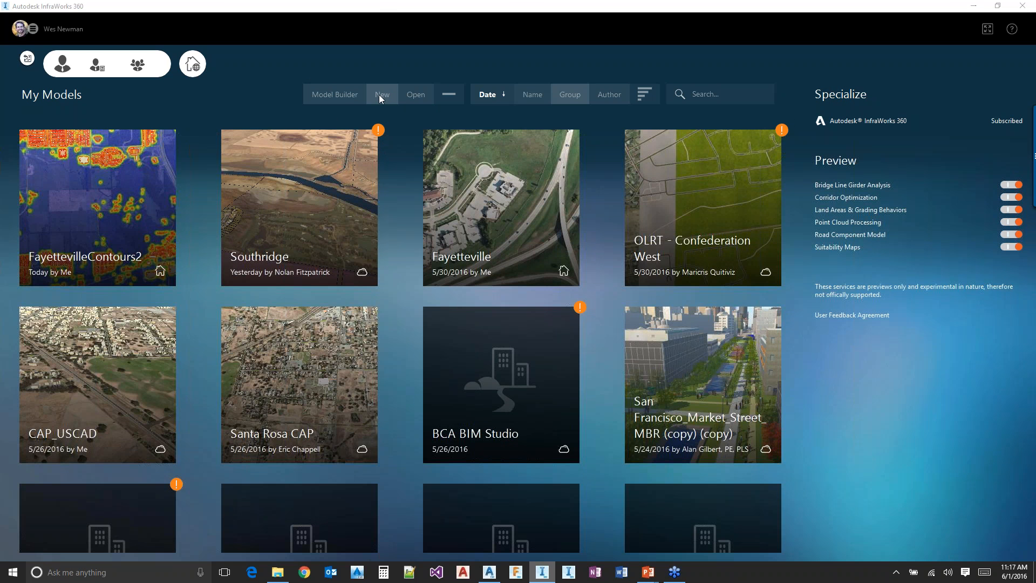
click(548, 293)
click(509, 304)
click(461, 219)
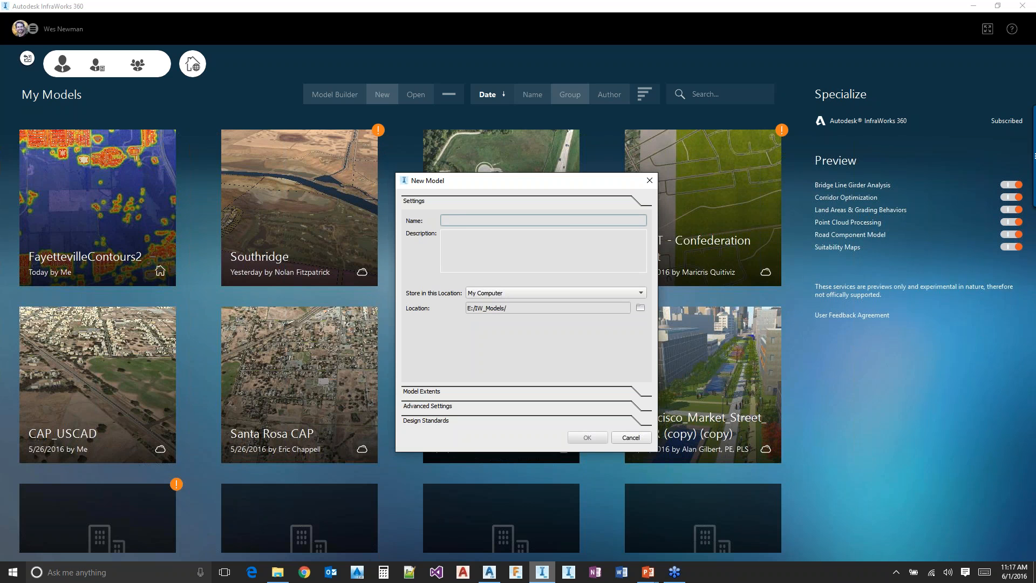
text(C3D_AIW_GIS)
Define the model extent from the first polygon in the C3D_AIW_GIS folder's Extents.shp and create the model
click(422, 392)
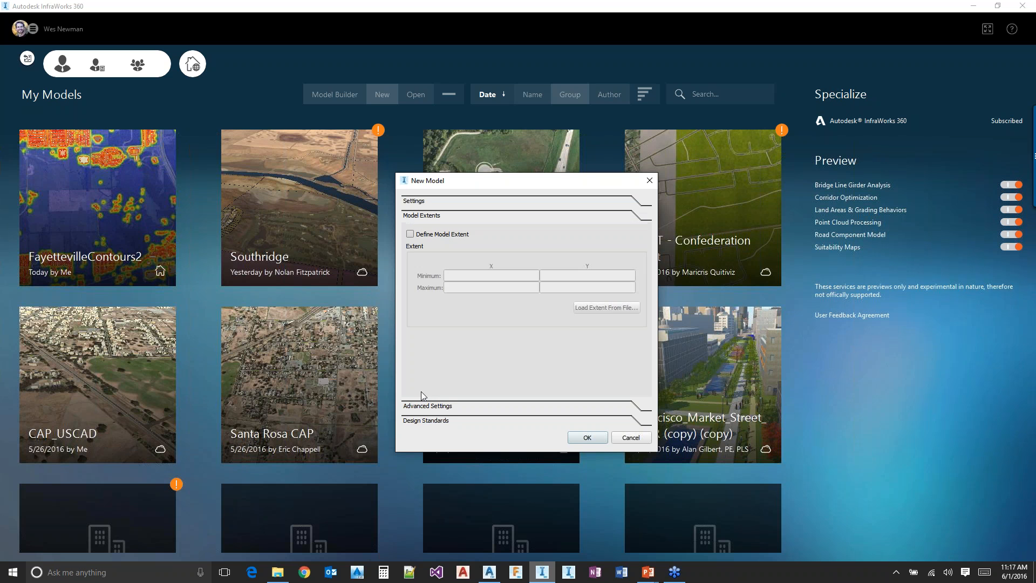
click(411, 235)
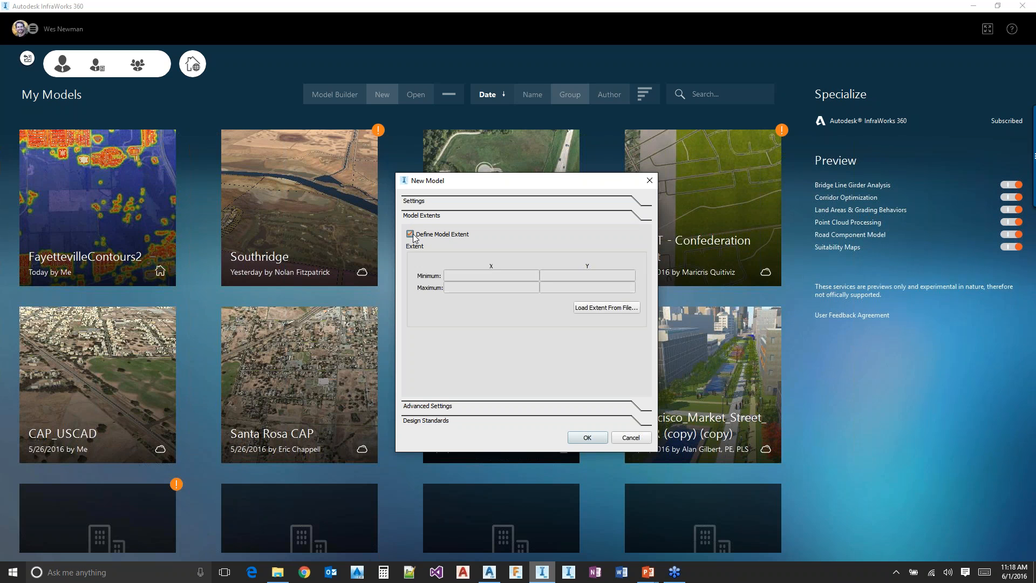
click(599, 309)
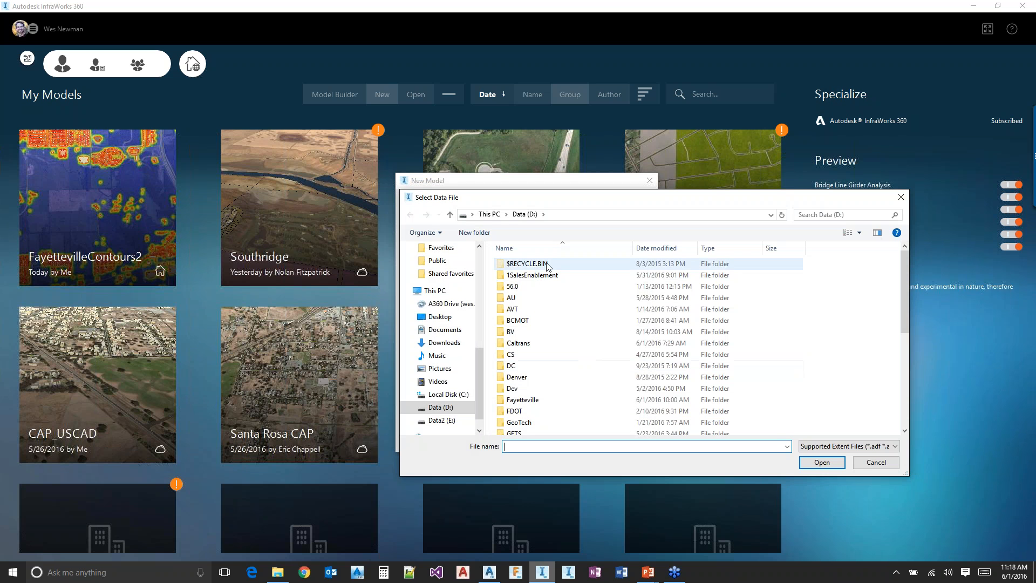
scroll(468, 292, up, 2)
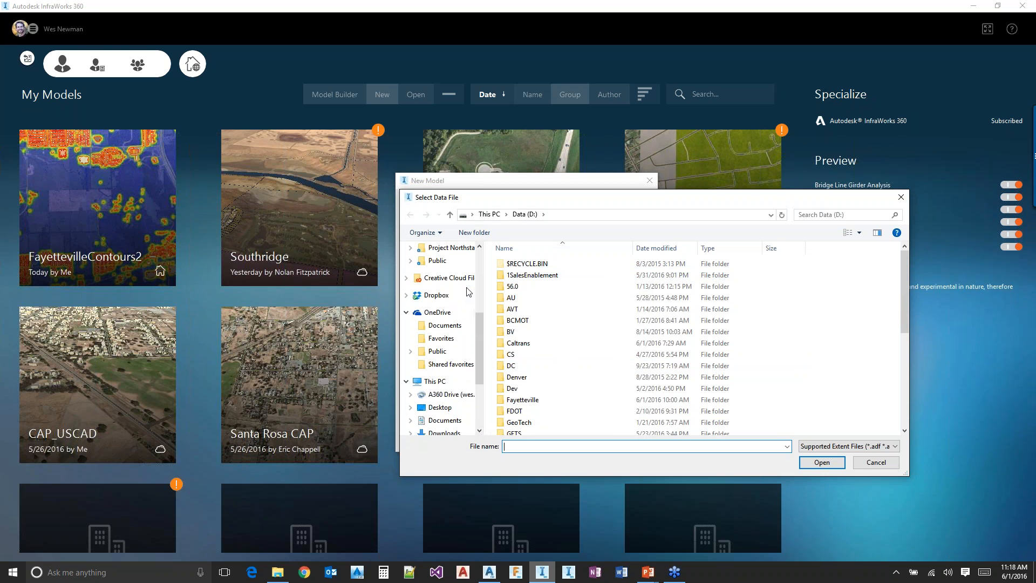
scroll(467, 286, up, 4)
click(462, 250)
click(527, 389)
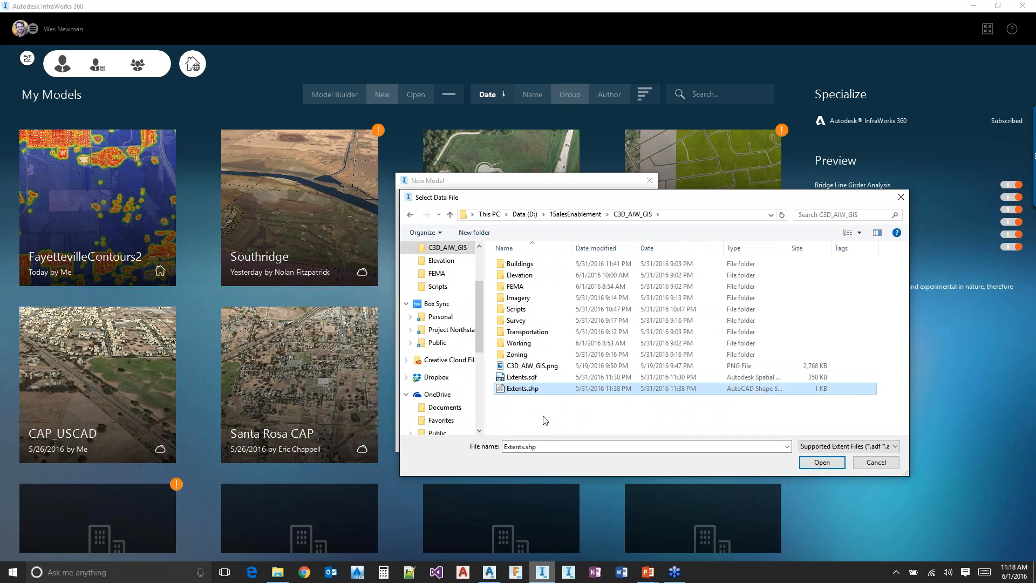
click(831, 462)
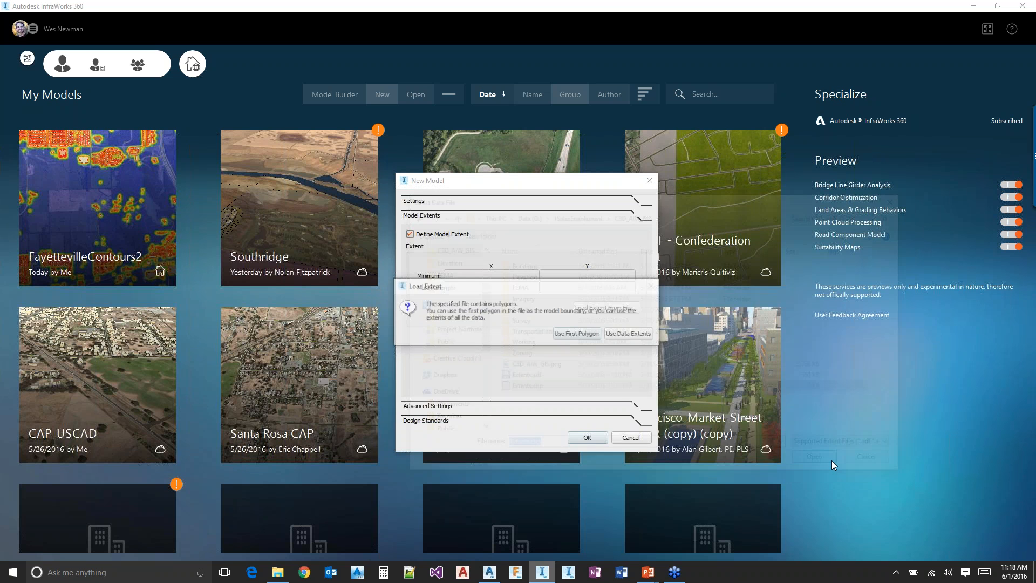
click(577, 333)
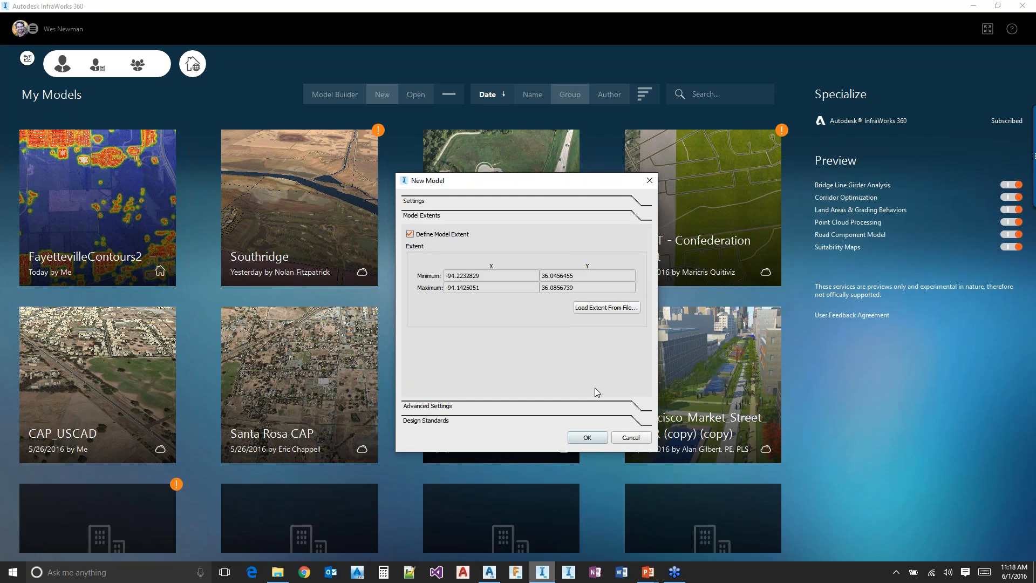
click(588, 435)
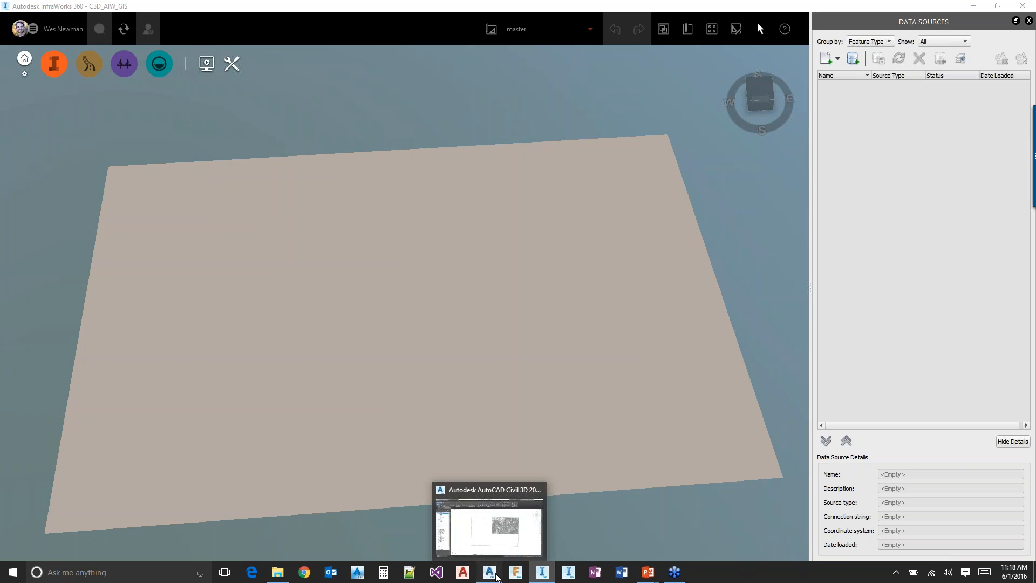
Switch to Civil 3D and examine the contour surface within the project extents boundary
click(497, 577)
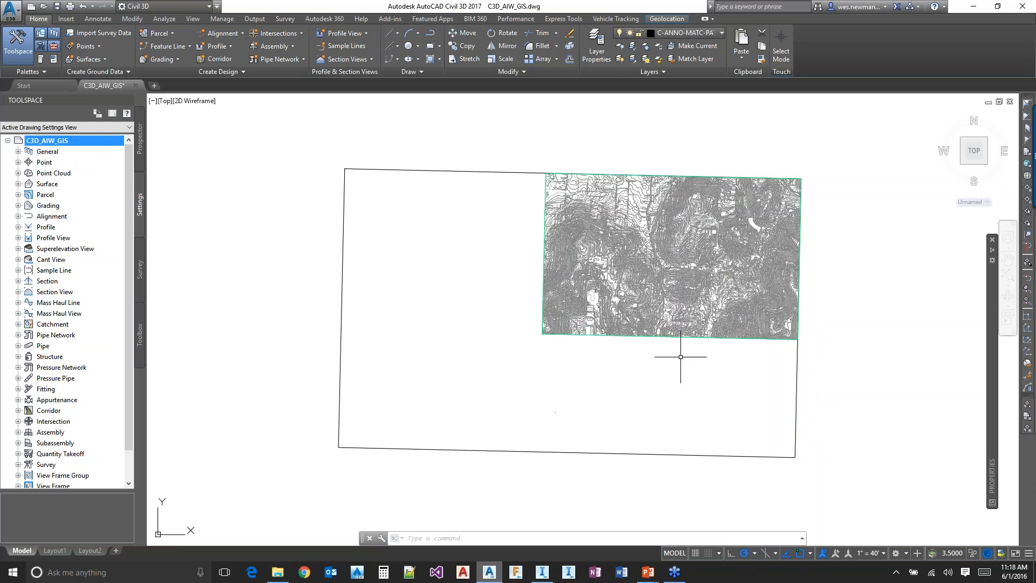
scroll(687, 205, up, 2)
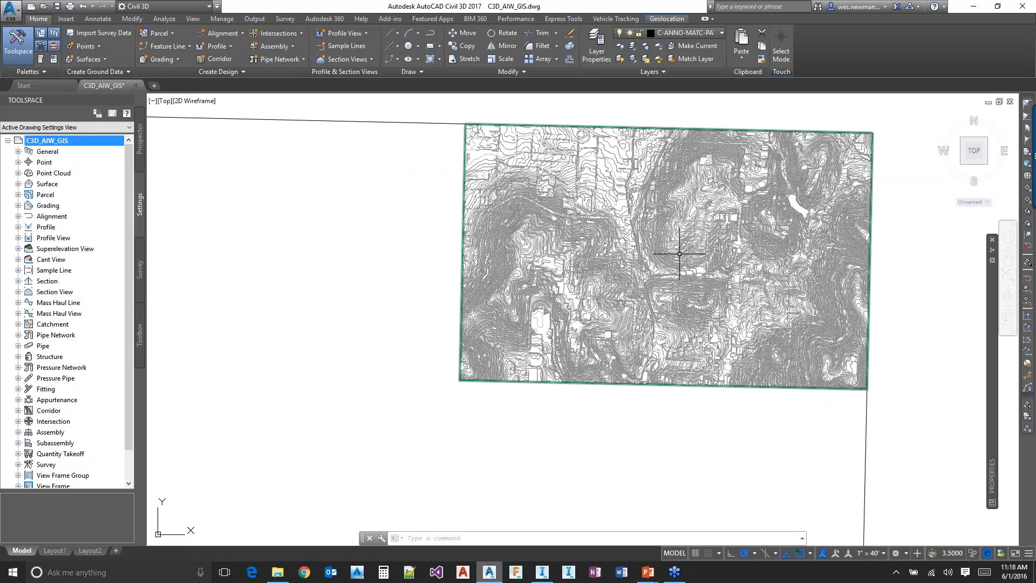
scroll(679, 254, up, 2)
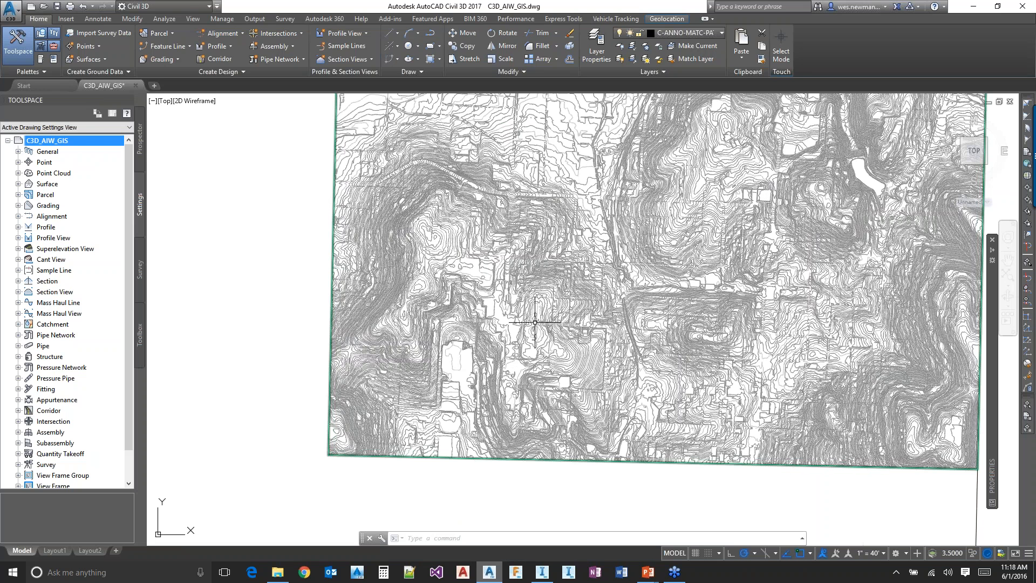
scroll(534, 322, down, 2)
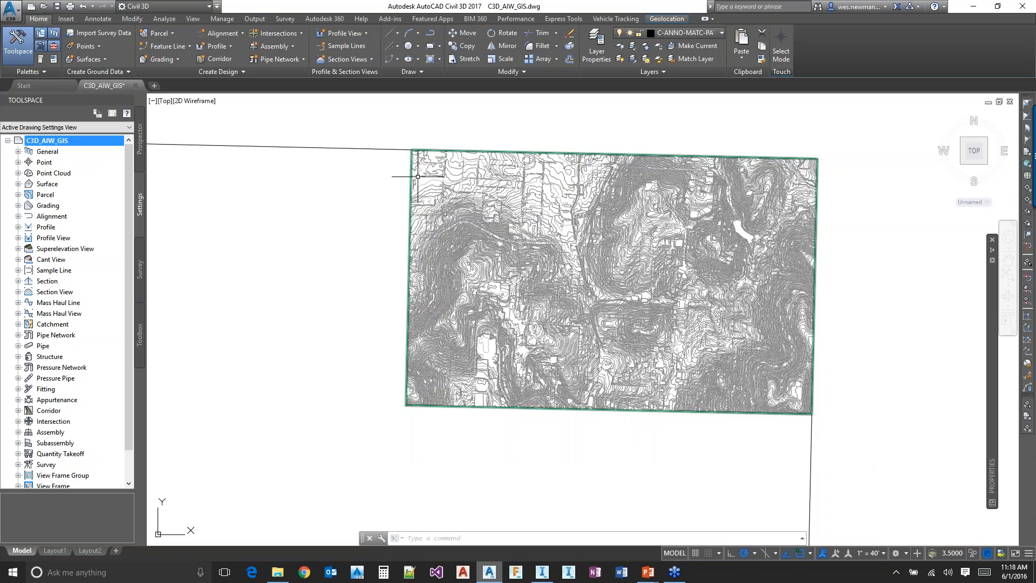
scroll(694, 422, down, 2)
middle_drag(684, 434, 698, 376)
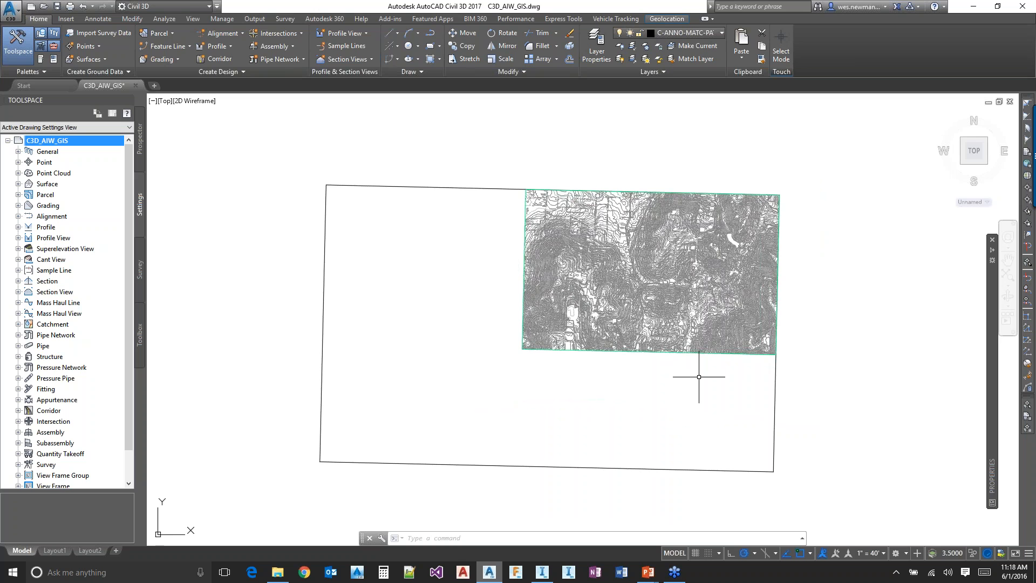
Return to InfraWorks 360 and add ContoursSmall.shp from the C3D_AIW_GIS project's Elevation folder as an SHP data source
key(alt+Tab)
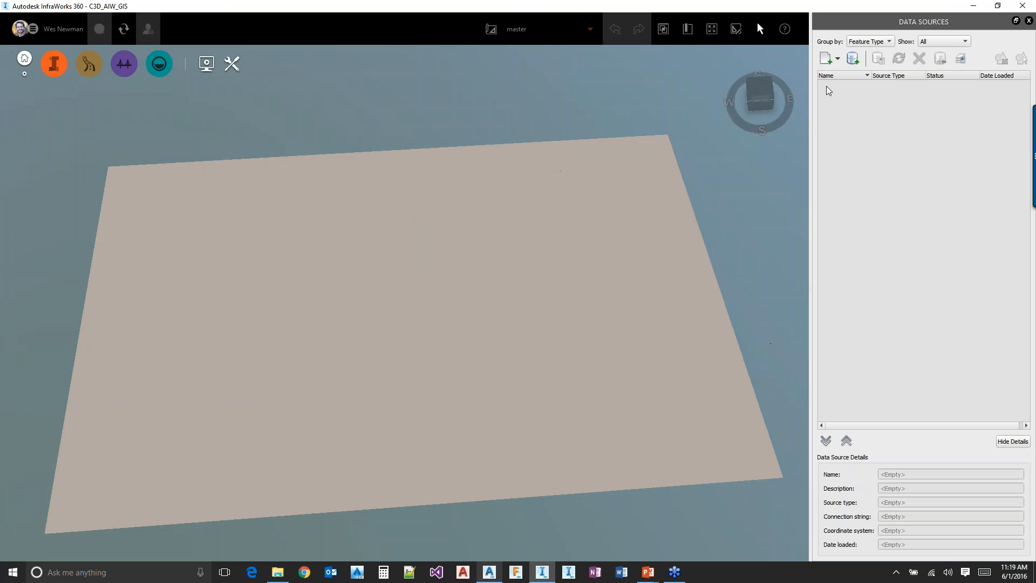
click(838, 61)
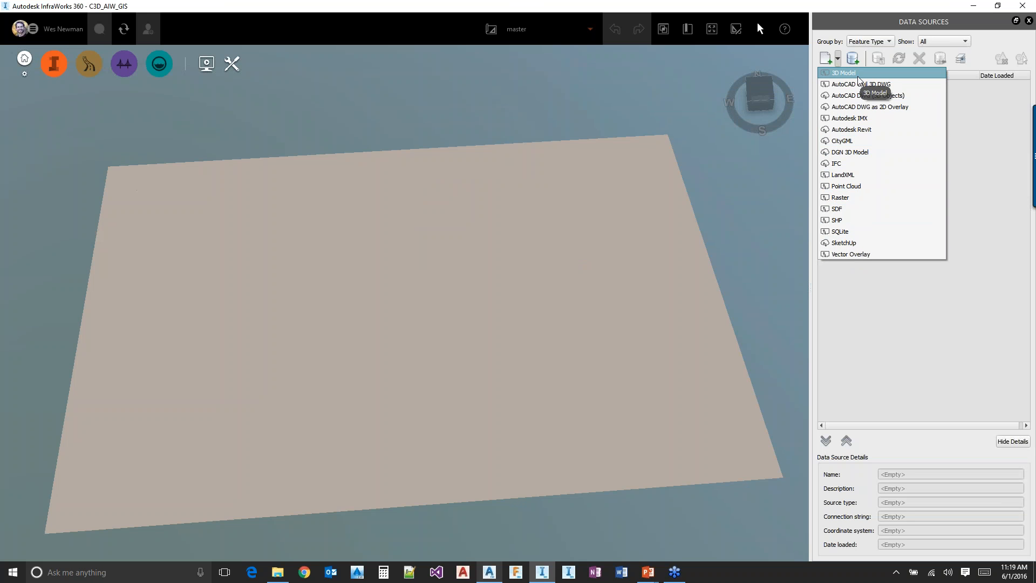
click(842, 222)
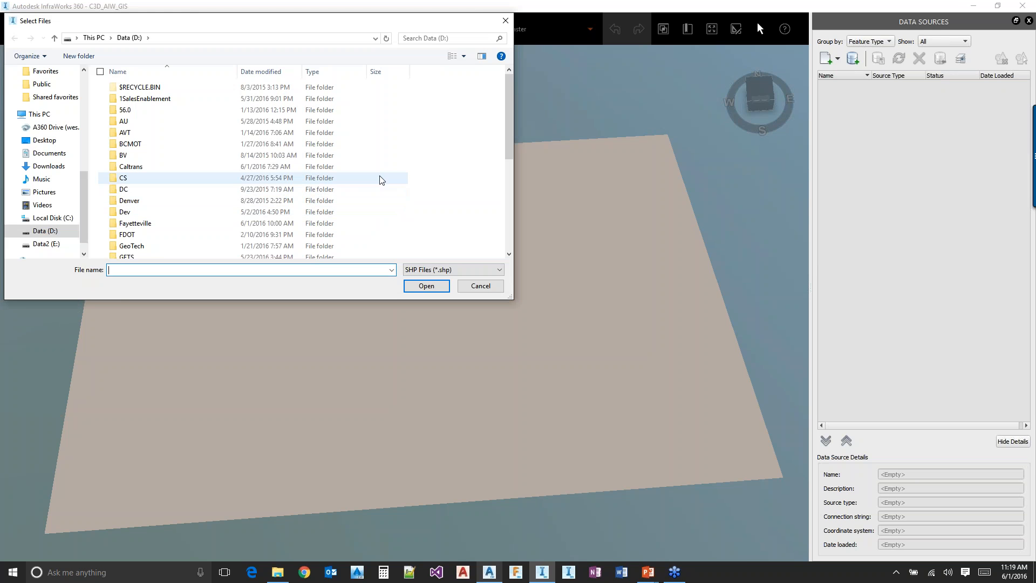
scroll(73, 162, up, 5)
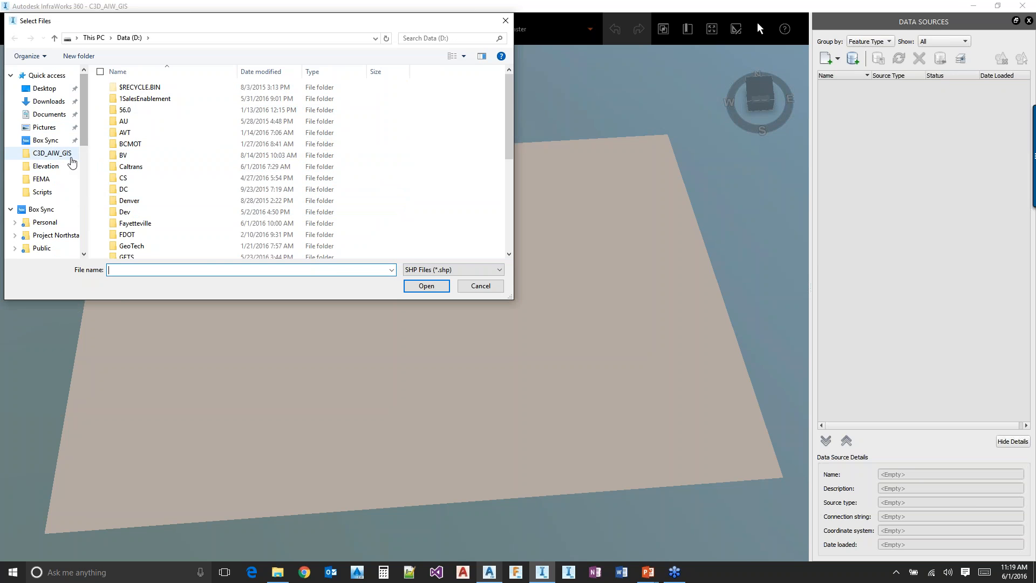
click(71, 157)
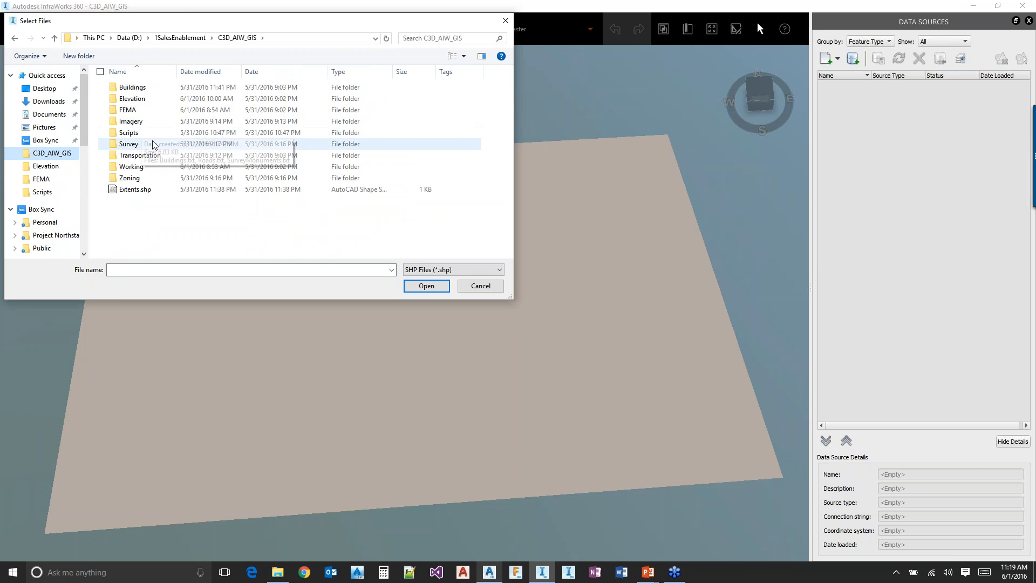
double_click(141, 100)
double_click(144, 87)
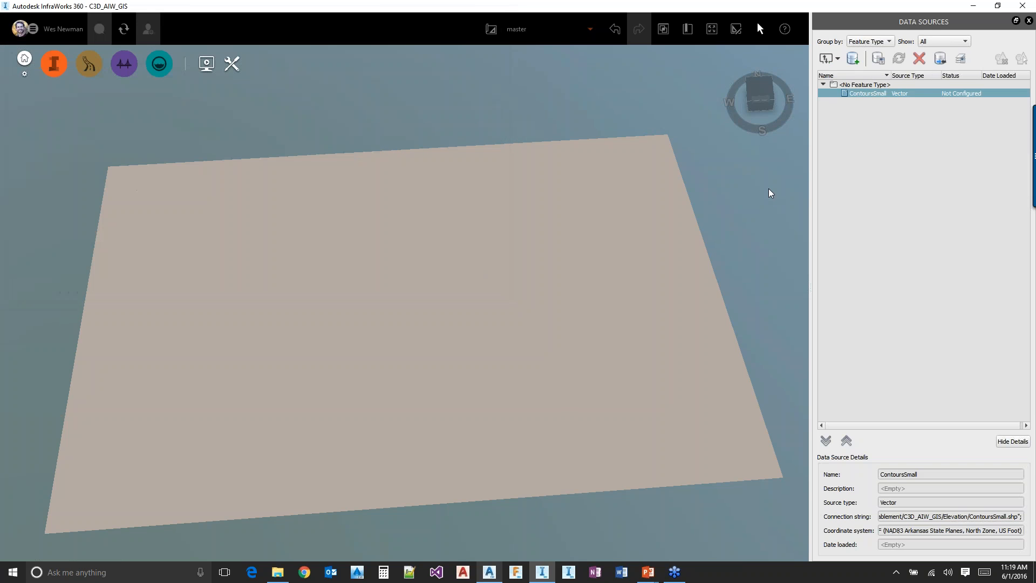
Configure the ContoursSmall data source as Terrain, check its source and grid conversion settings, and refresh it into the model
double_click(865, 94)
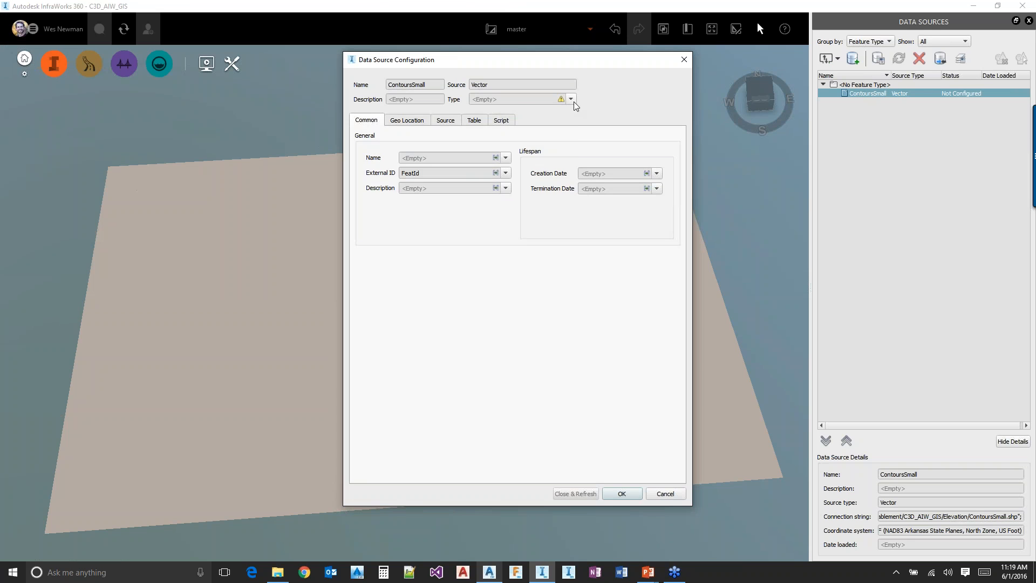
click(570, 100)
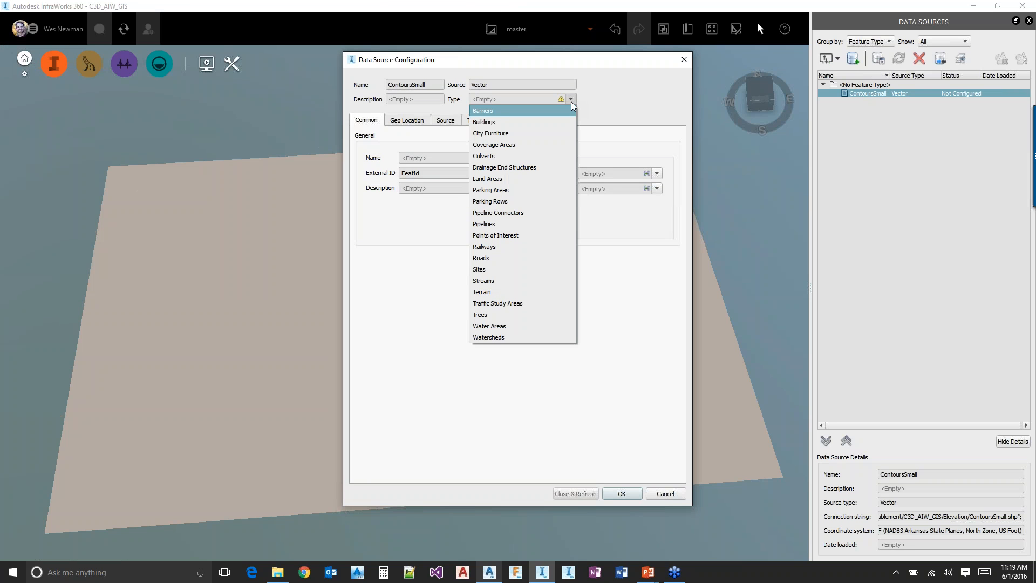
click(481, 292)
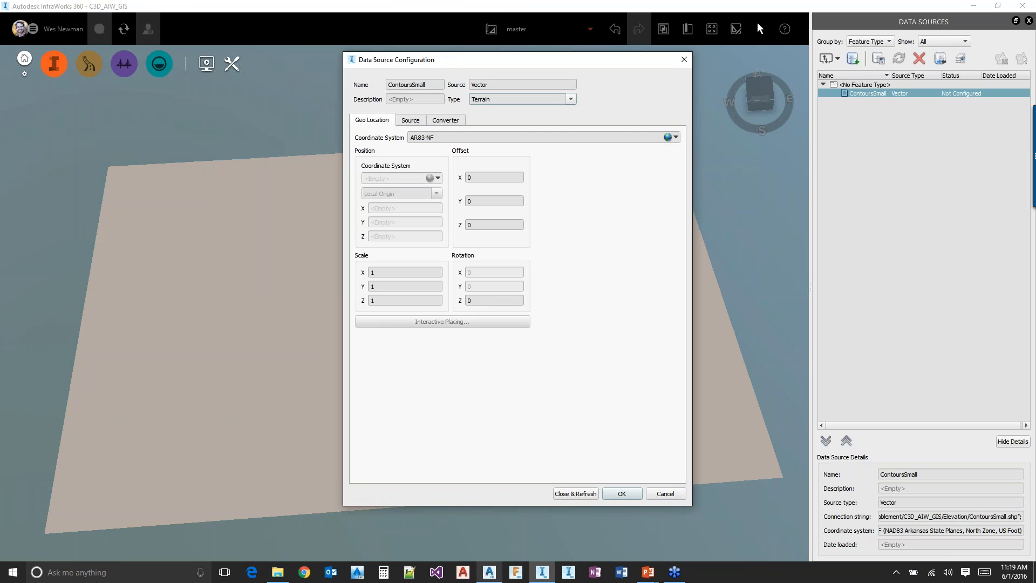
click(413, 121)
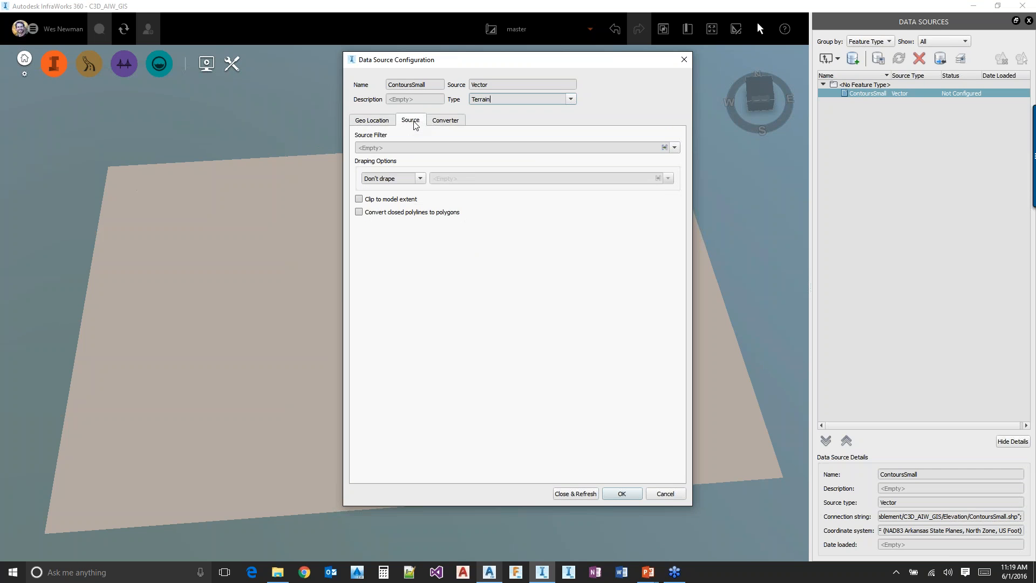
click(446, 125)
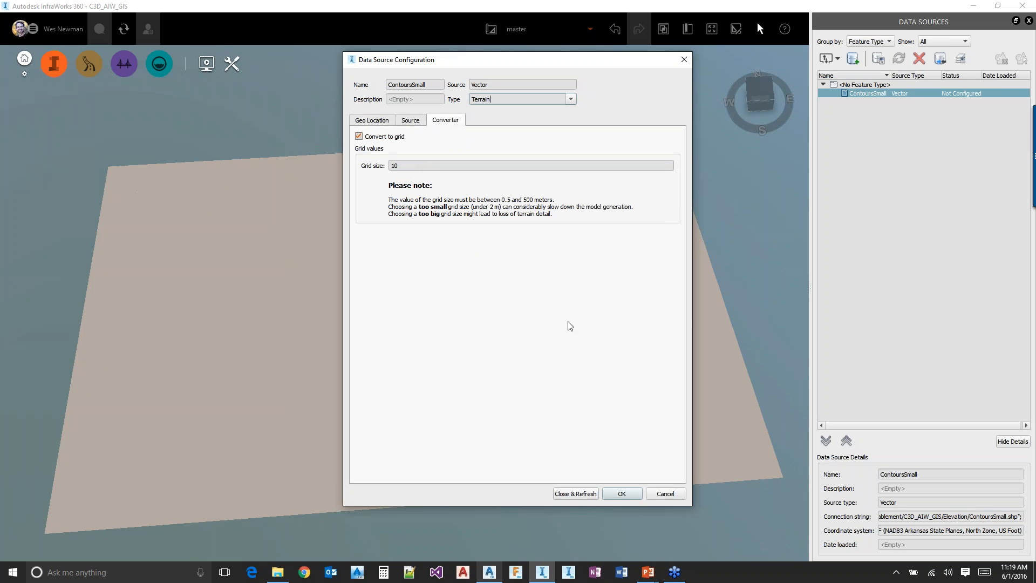
click(576, 493)
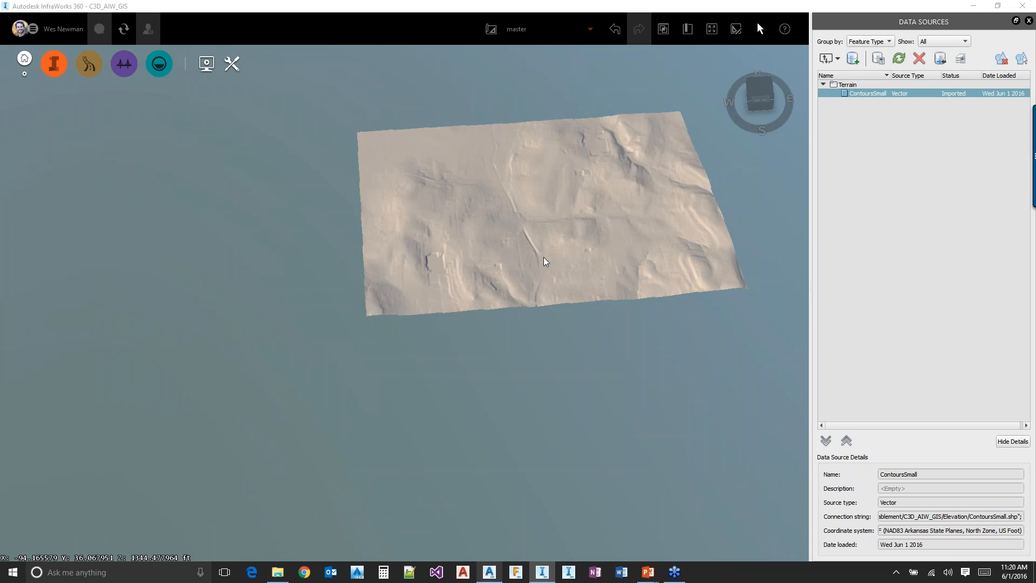
Switch to Civil 3D and create a grid surface from the GEOTIFF DEM LiDAR_Small.tif in the Elevation folder
key(alt+Tab)
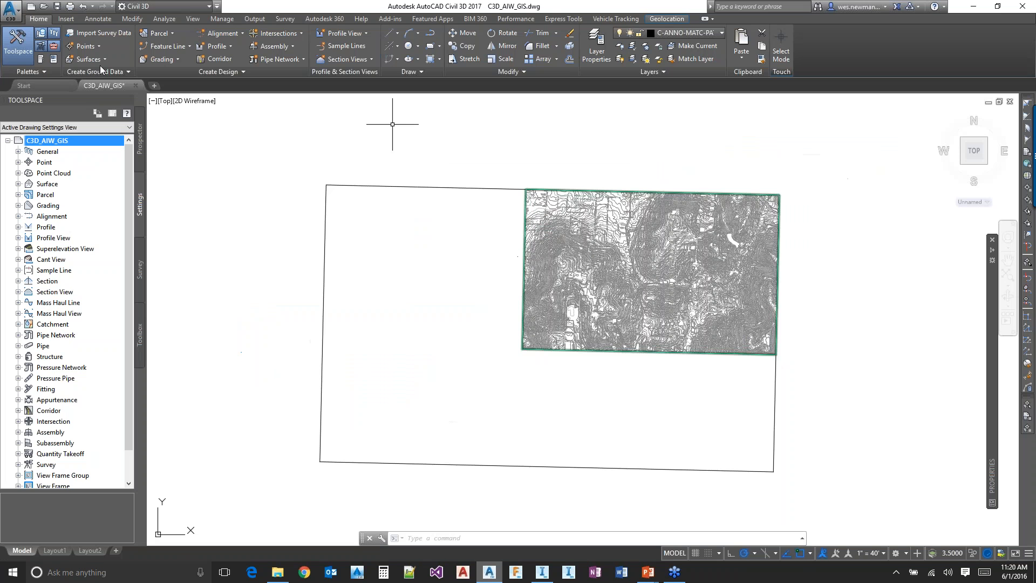
click(96, 58)
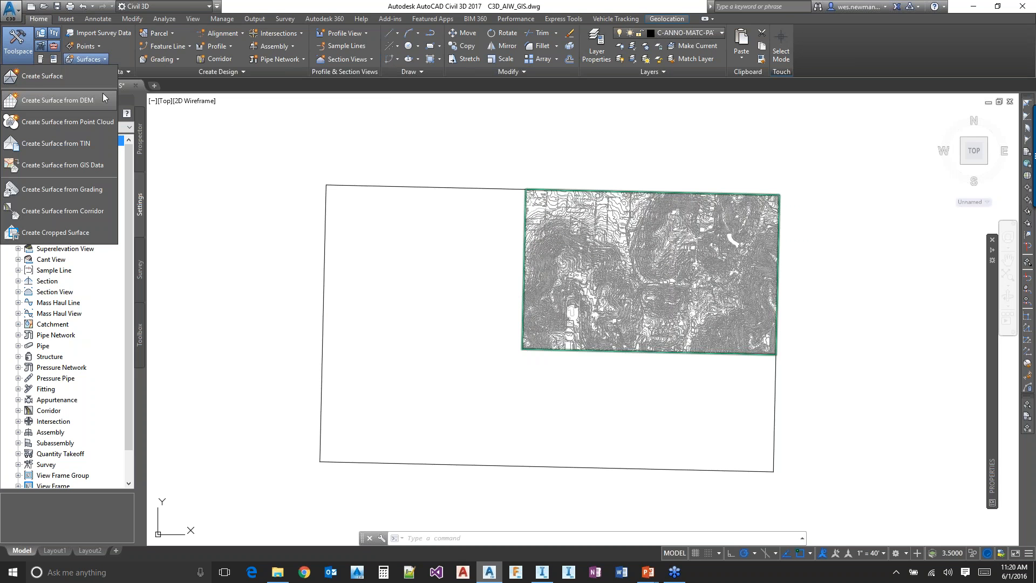
click(79, 104)
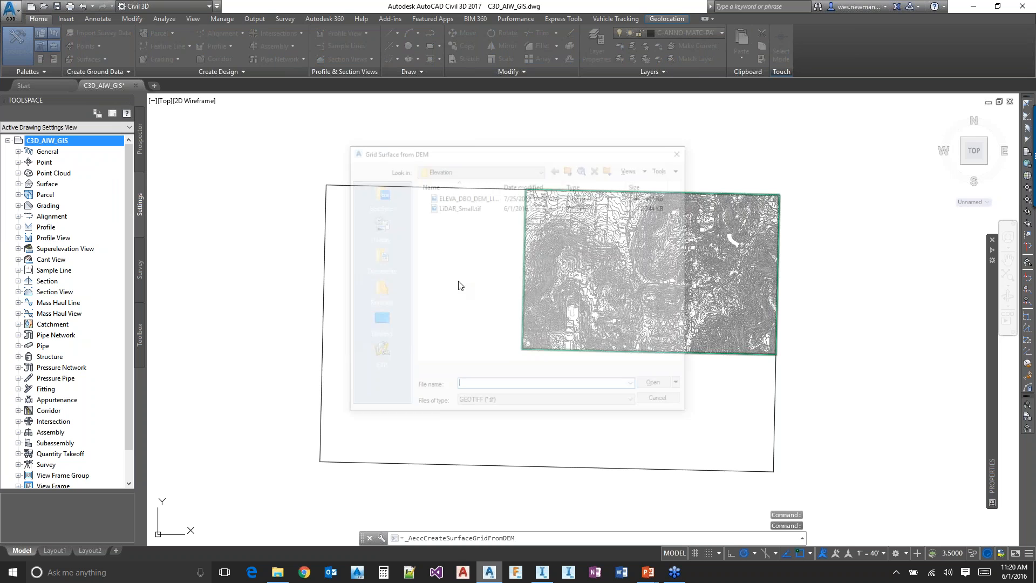
click(458, 206)
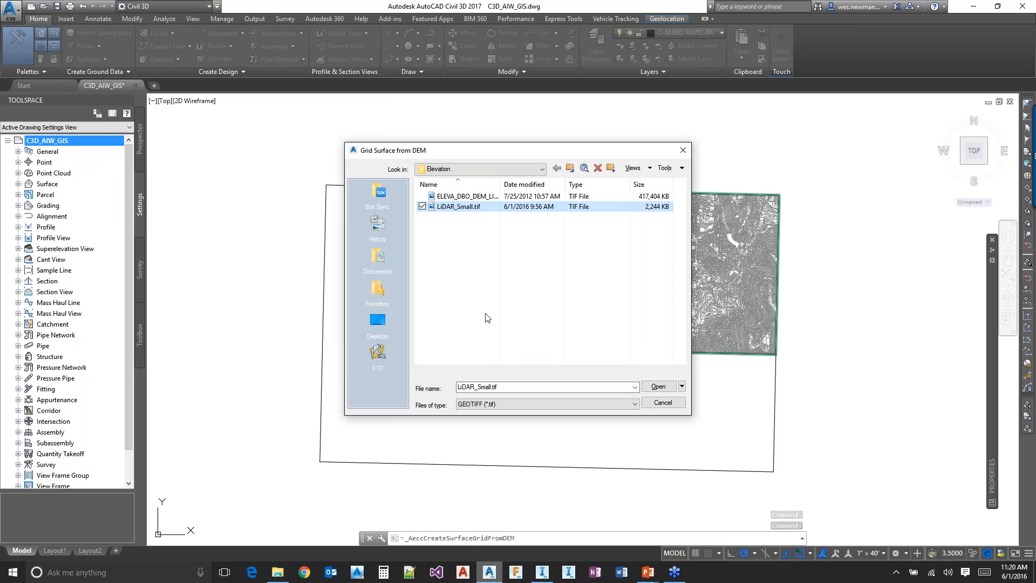
click(660, 385)
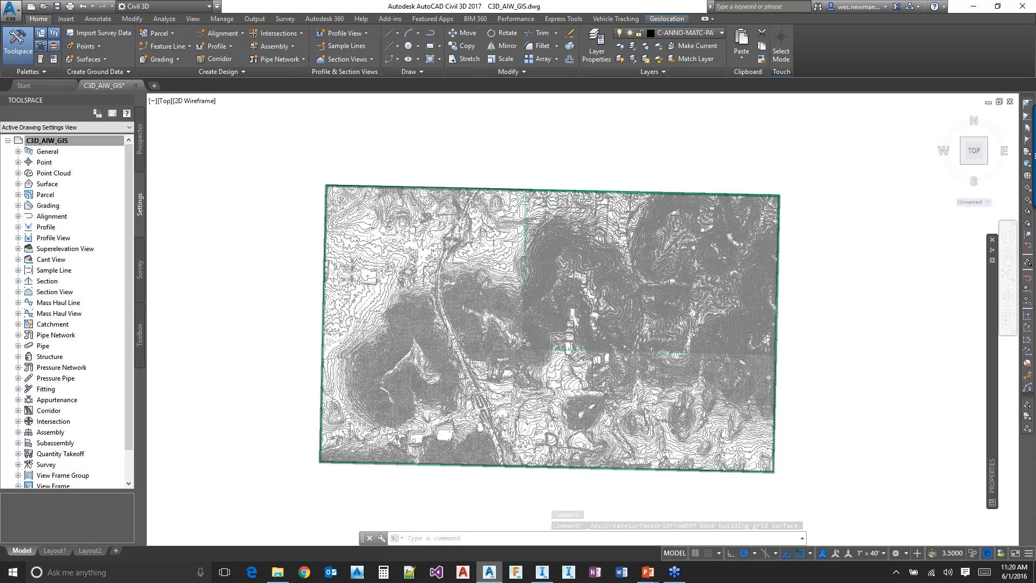
Examine the LiDAR surface's contours where they overlap the contour-based surface along its boundary
scroll(538, 362, up, 2)
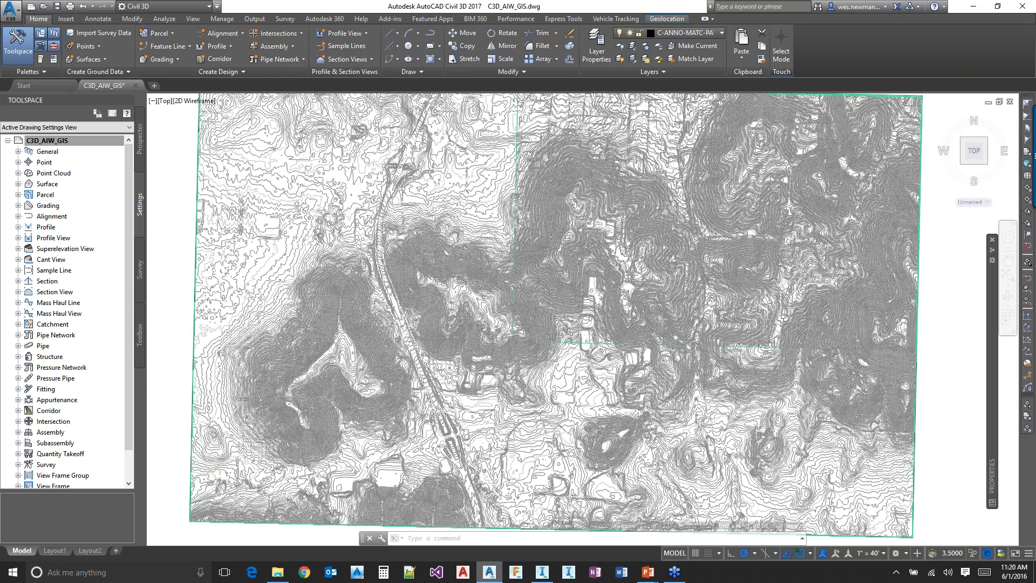
scroll(602, 202, up, 2)
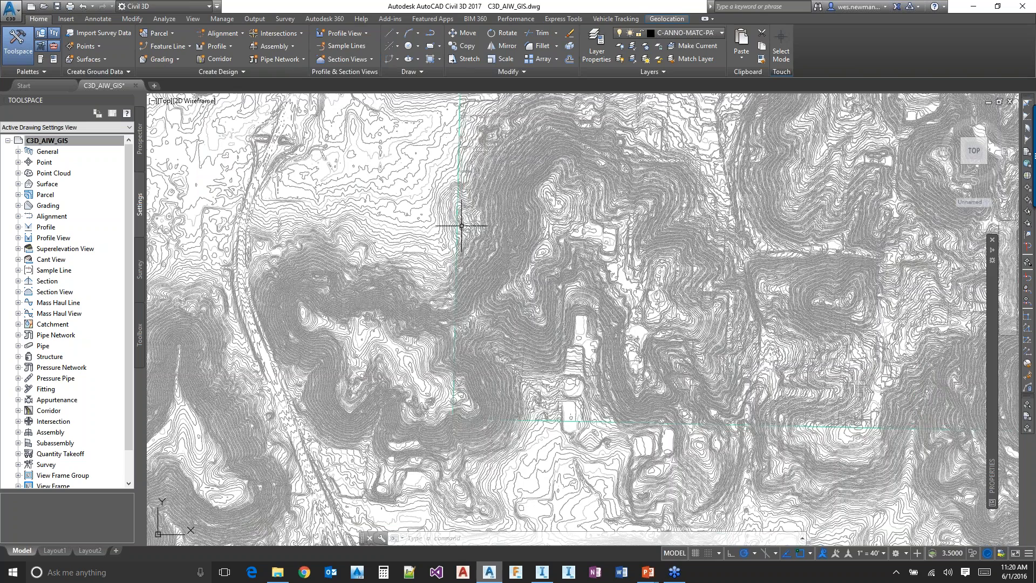
scroll(461, 225, up, 2)
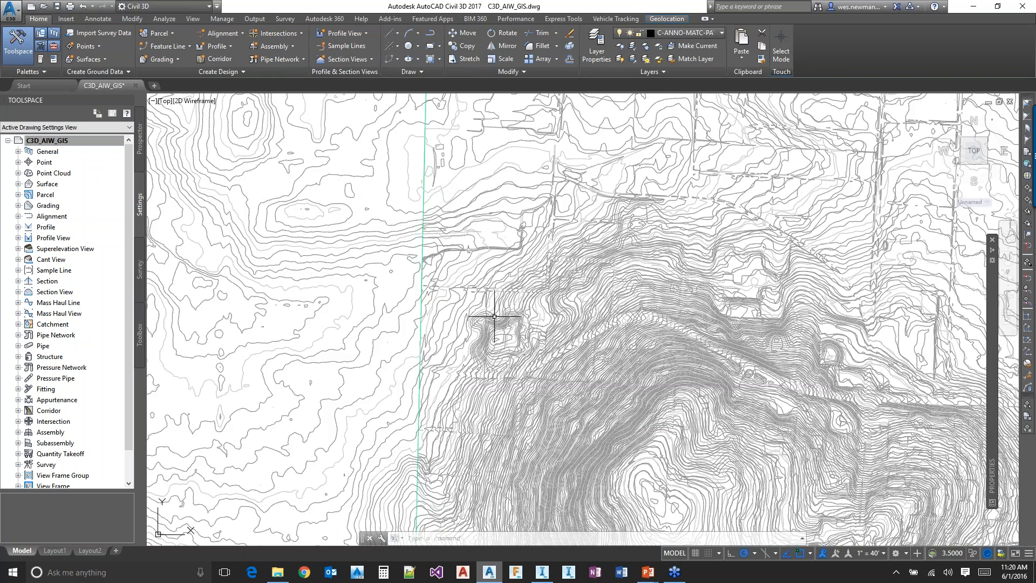
scroll(494, 316, down, 5)
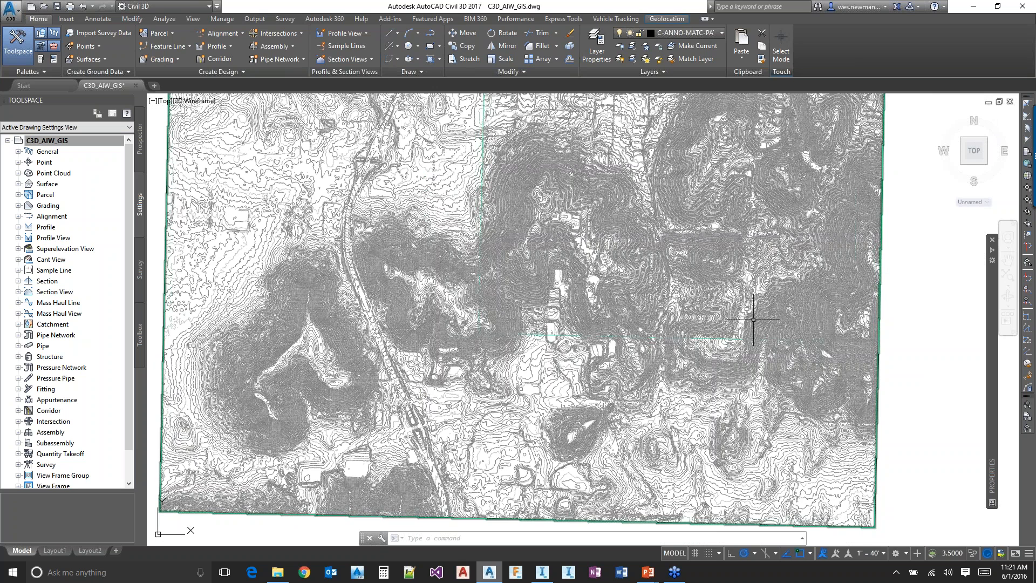
scroll(753, 319, down, 2)
Check which DEM file formats are supported for creating a grid surface, without importing another file
click(91, 59)
click(58, 100)
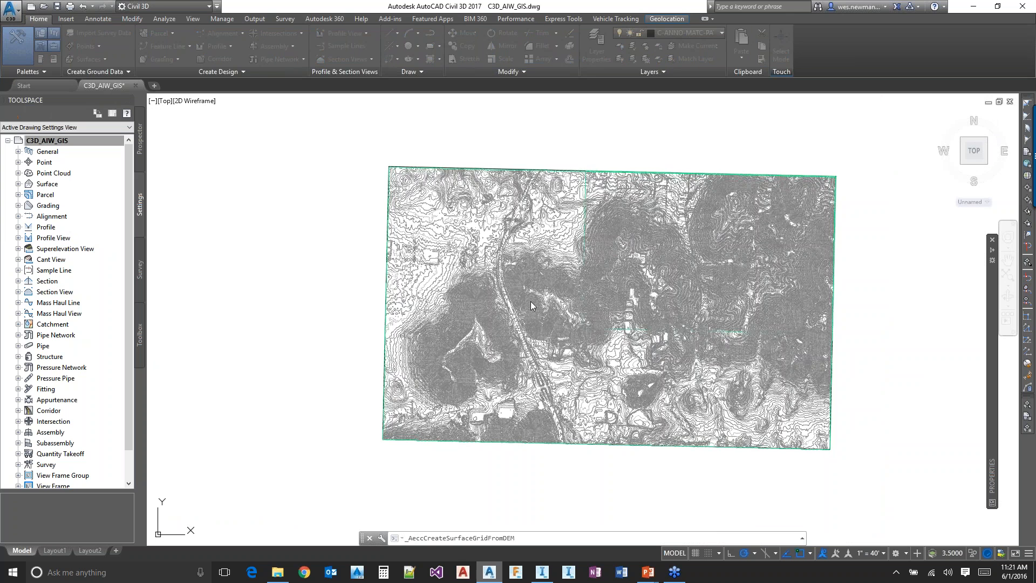
click(492, 404)
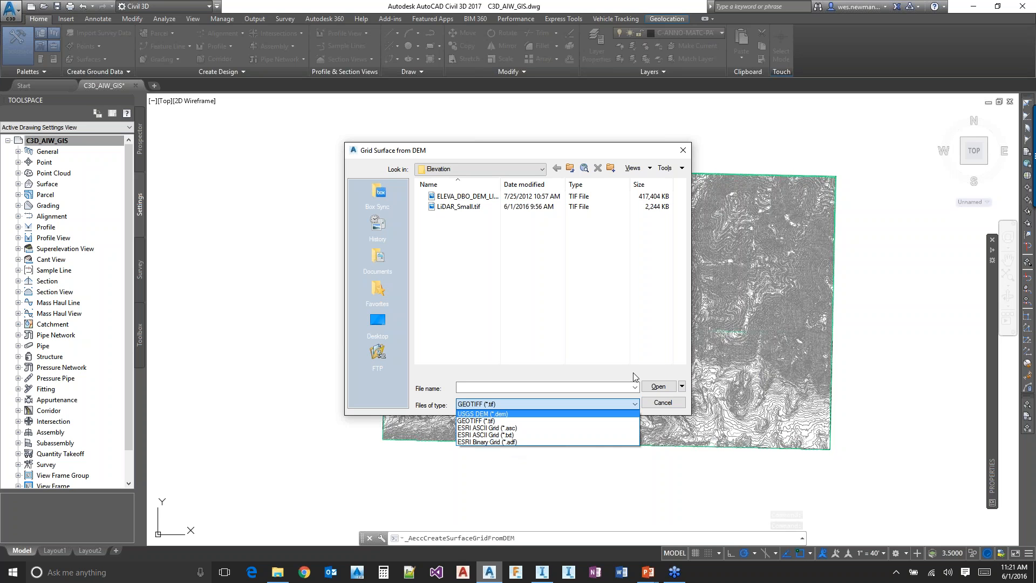
click(663, 410)
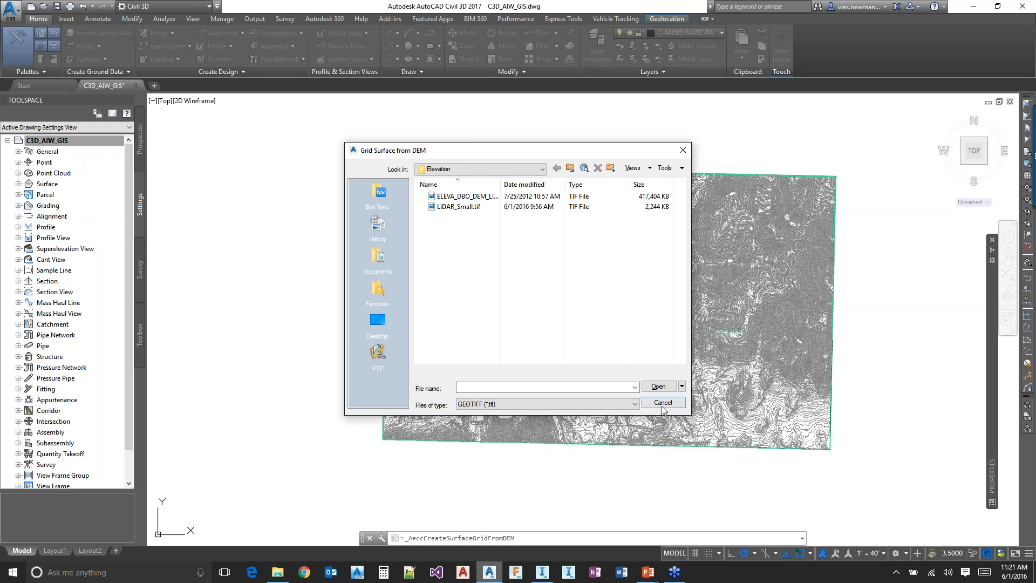
click(661, 403)
Switch to InfraWorks 360 and add ELEVA_DBO_DEM_LIDAR_NW_AR_2004_FLOAT.tif from the Elevation folder as a Raster data source
key(alt+Tab)
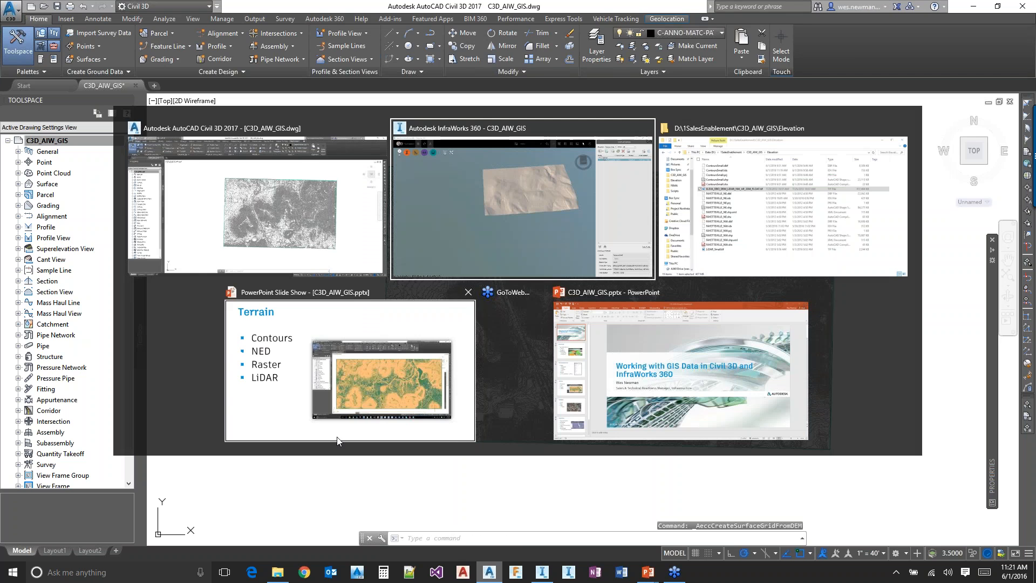
click(838, 59)
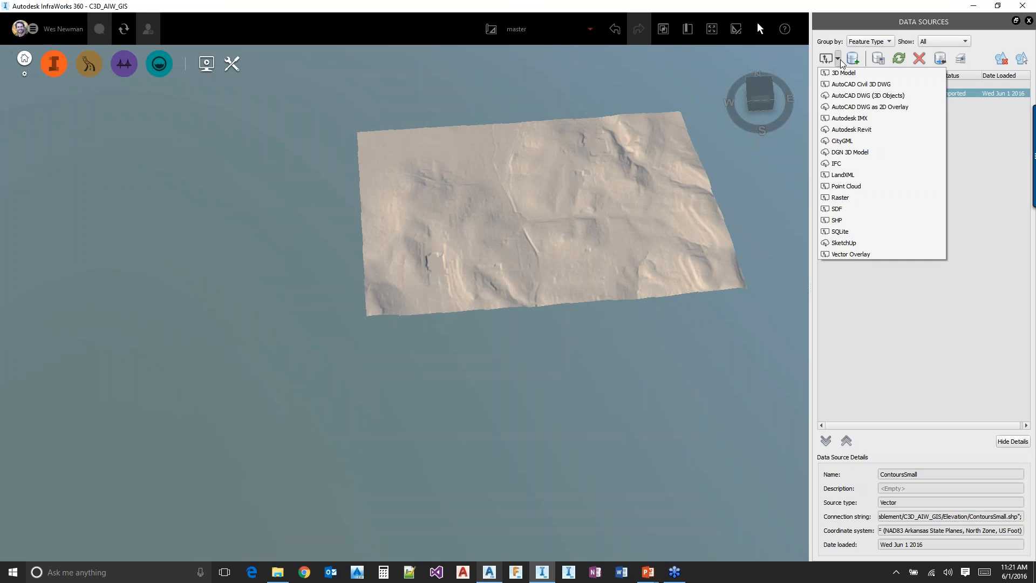
click(838, 198)
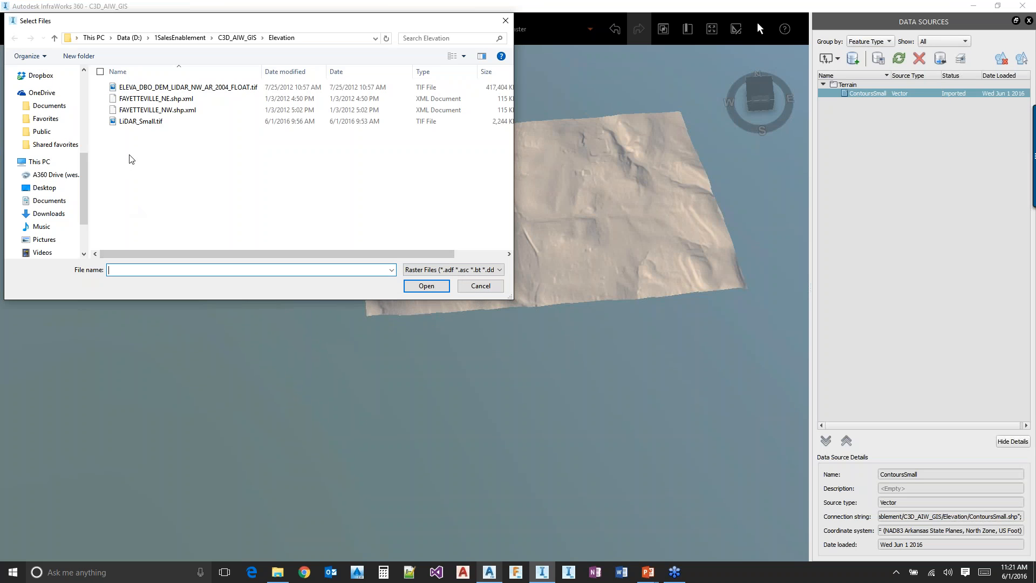
click(139, 122)
click(189, 87)
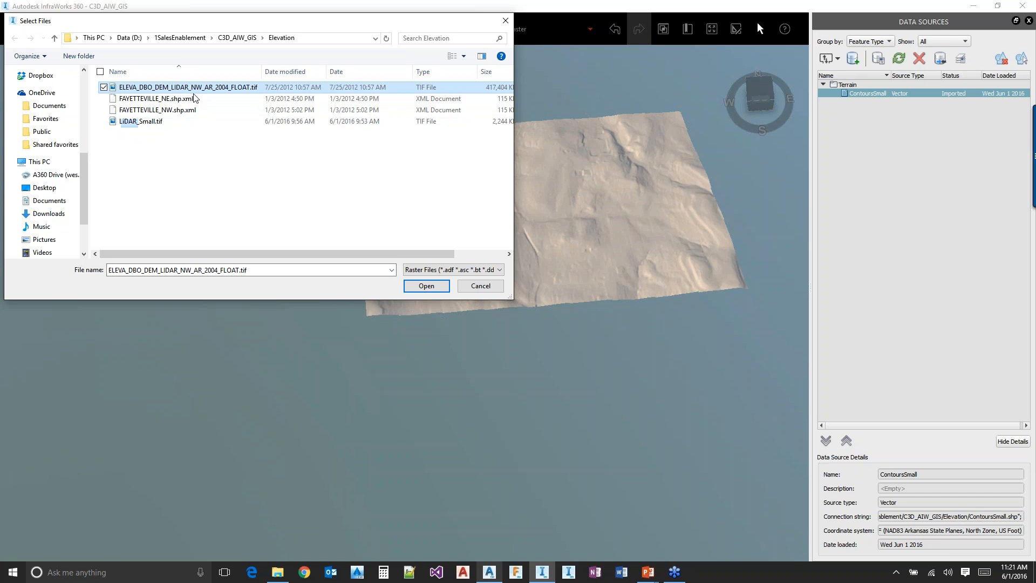
drag(509, 298, 647, 337)
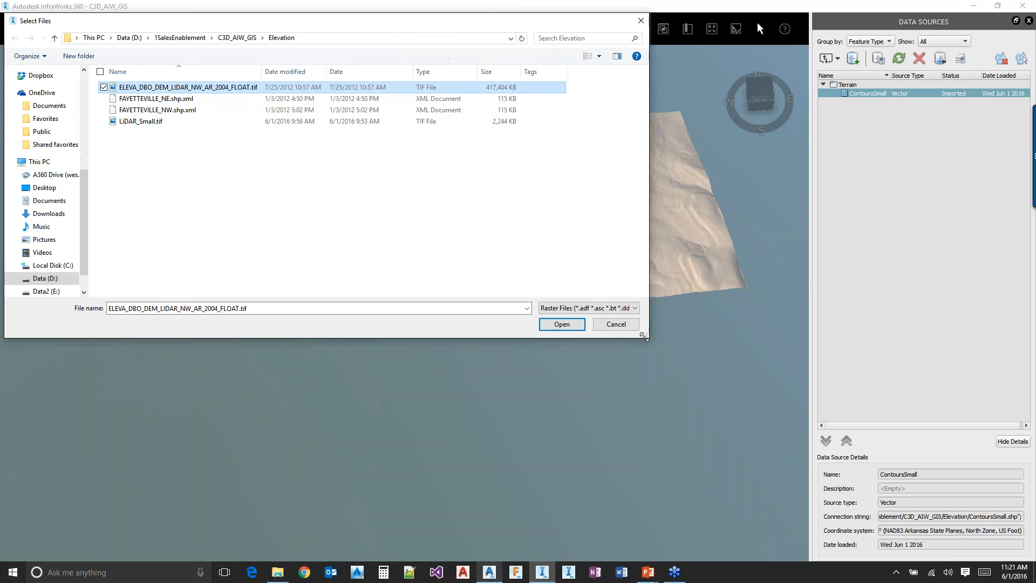
double_click(214, 92)
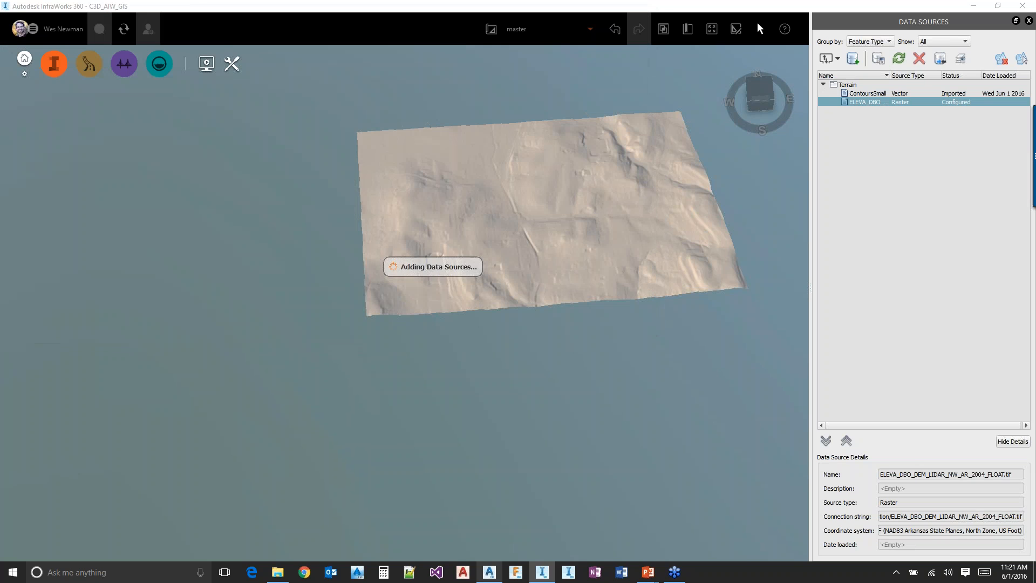
Review the configuration of the ELEVA_DBO_DEM_LIDAR terrain raster and refresh it into the model
double_click(853, 102)
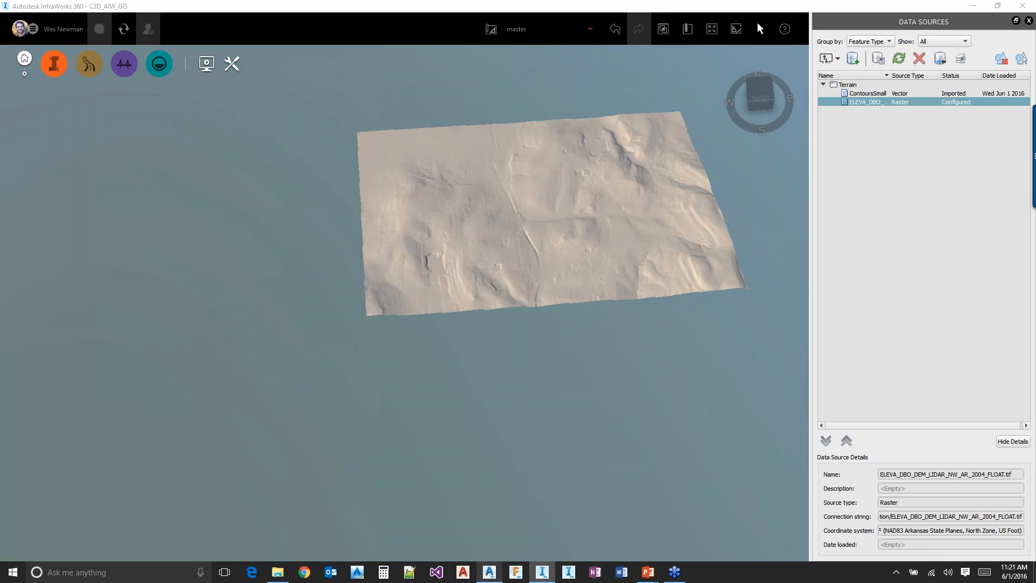
click(409, 119)
click(372, 138)
click(574, 493)
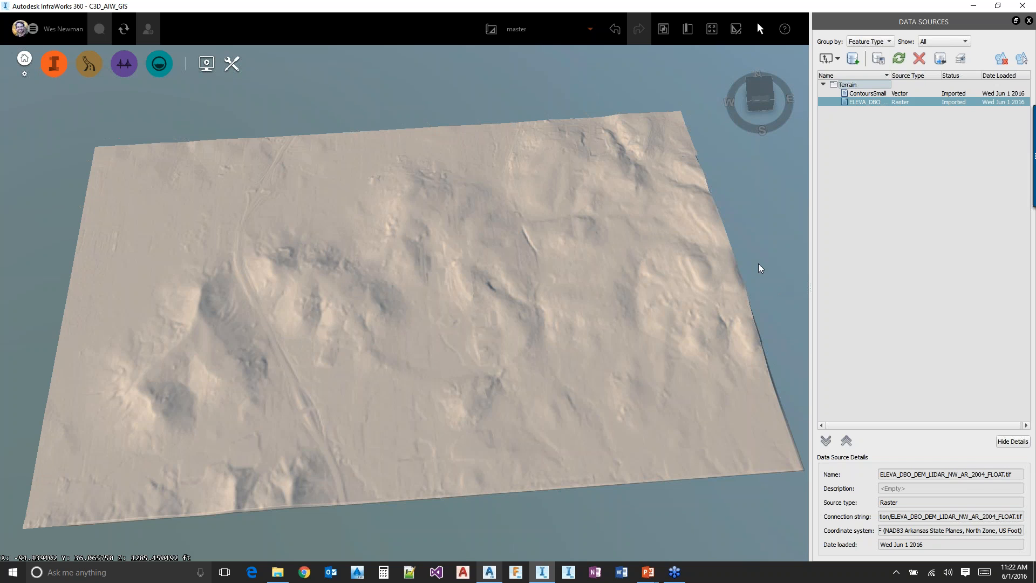
Check the display order and visibility of the terrain surfaces in Surface Layers, leaving without applying changes
click(960, 58)
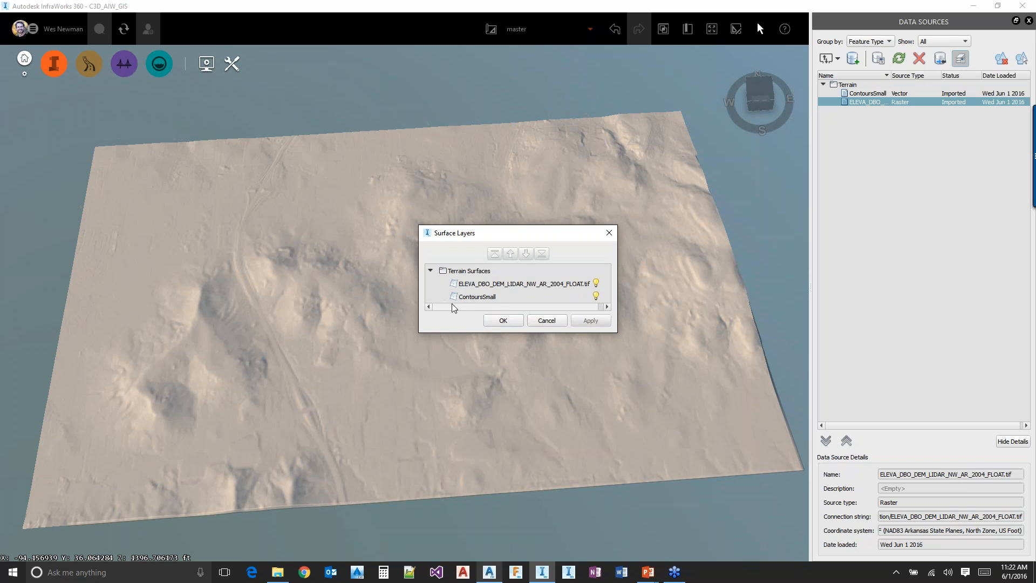
click(477, 283)
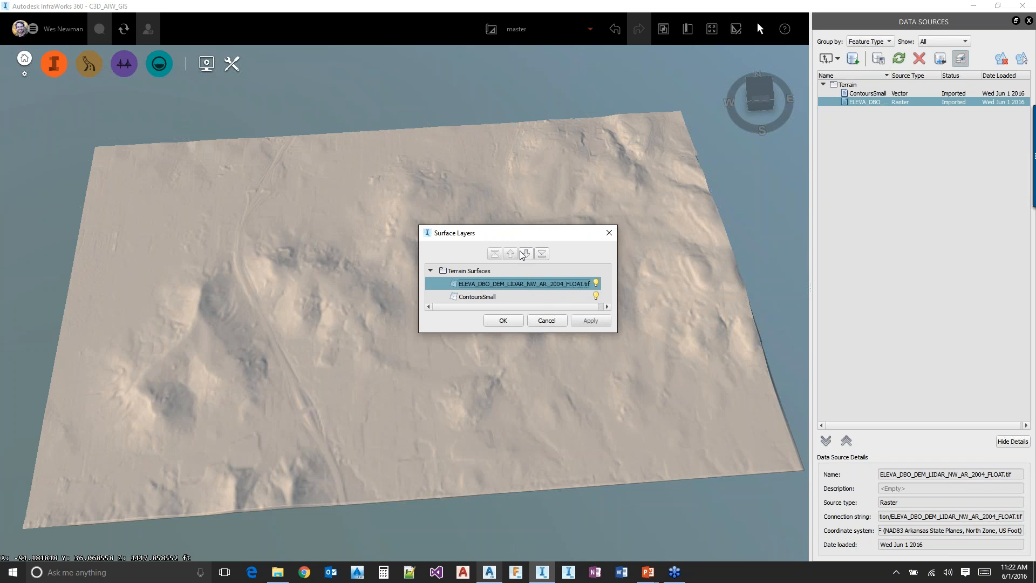
click(552, 323)
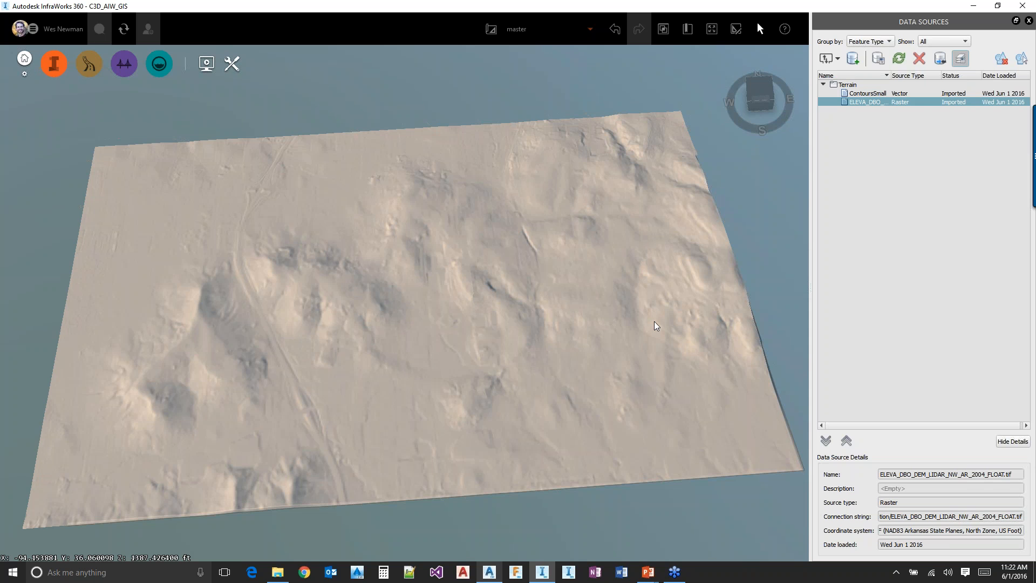
Switch to the PowerPoint slide show and advance from the Terrain slide to the Imagery slide
key(alt+Tab)
key(alt+Tab)
key(alt+Tab)
key(alt+Tab)
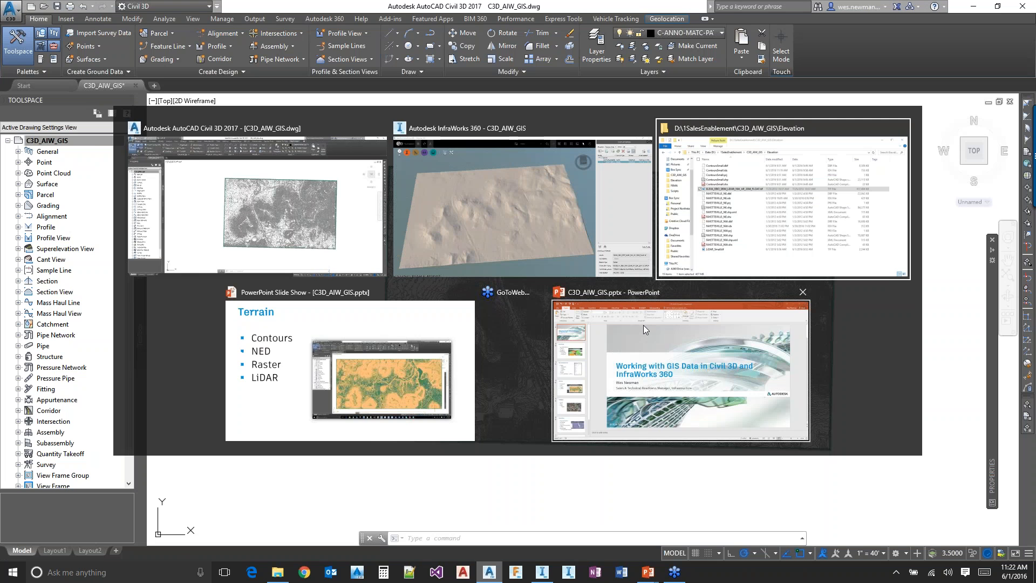
key(Right)
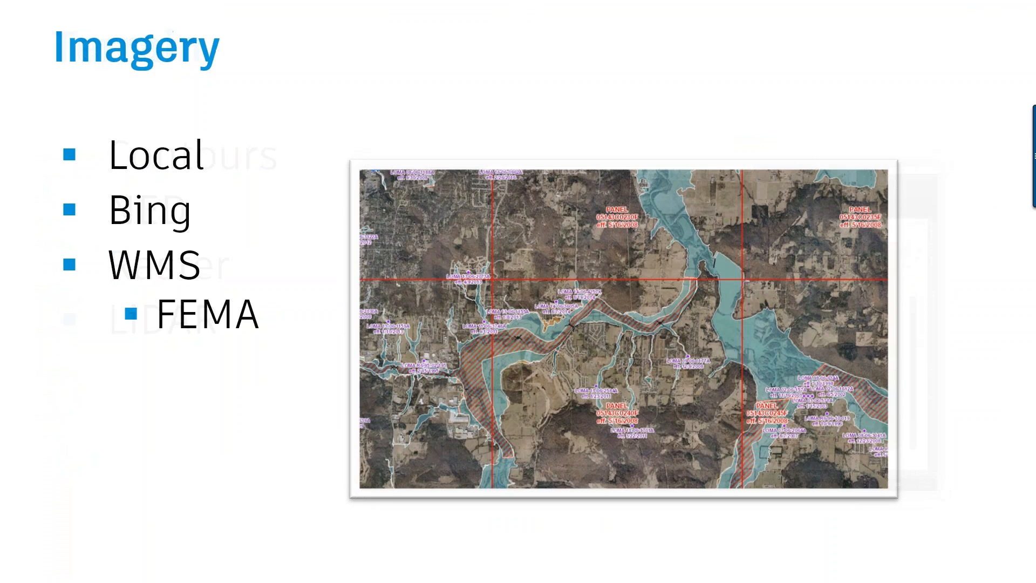
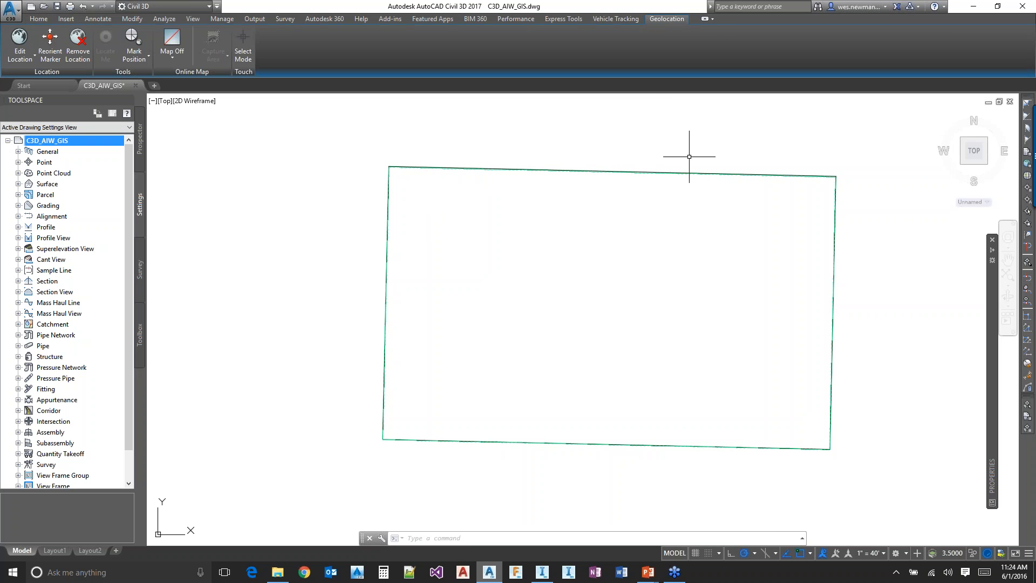
Turn on the online aerial map behind the boundary in the Civil 3D drawing, and turn the map off again
click(173, 57)
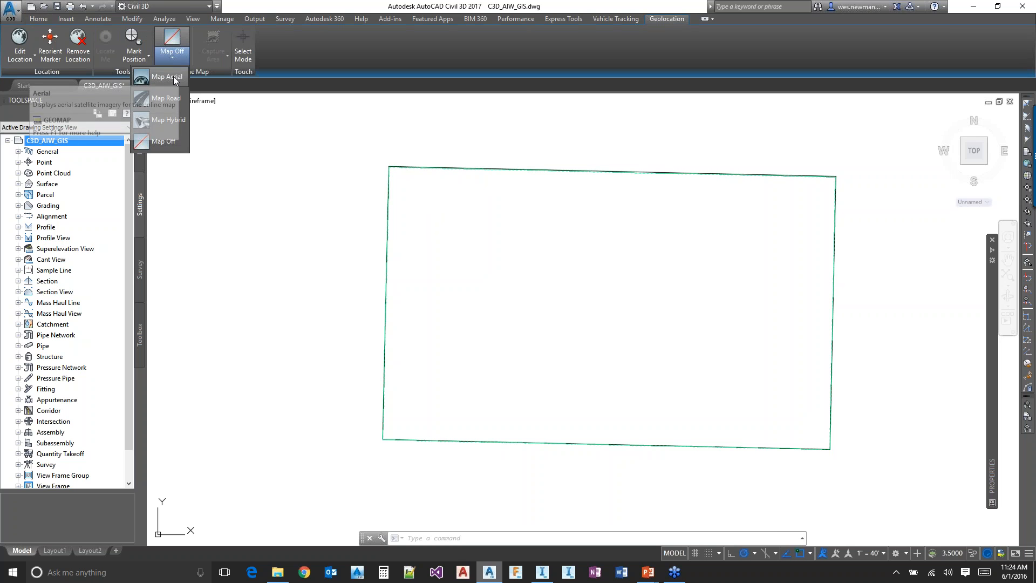
click(174, 77)
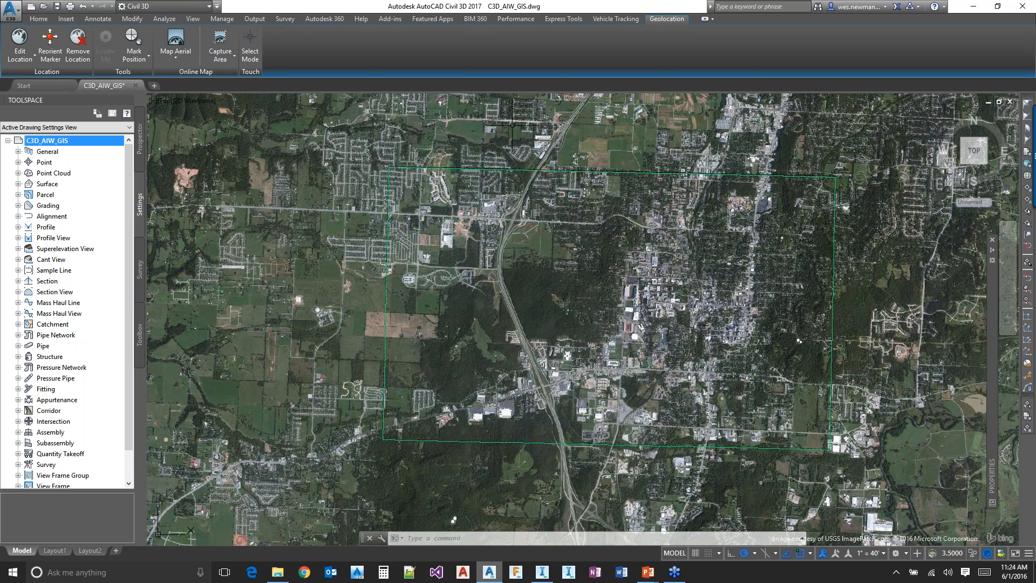
click(176, 57)
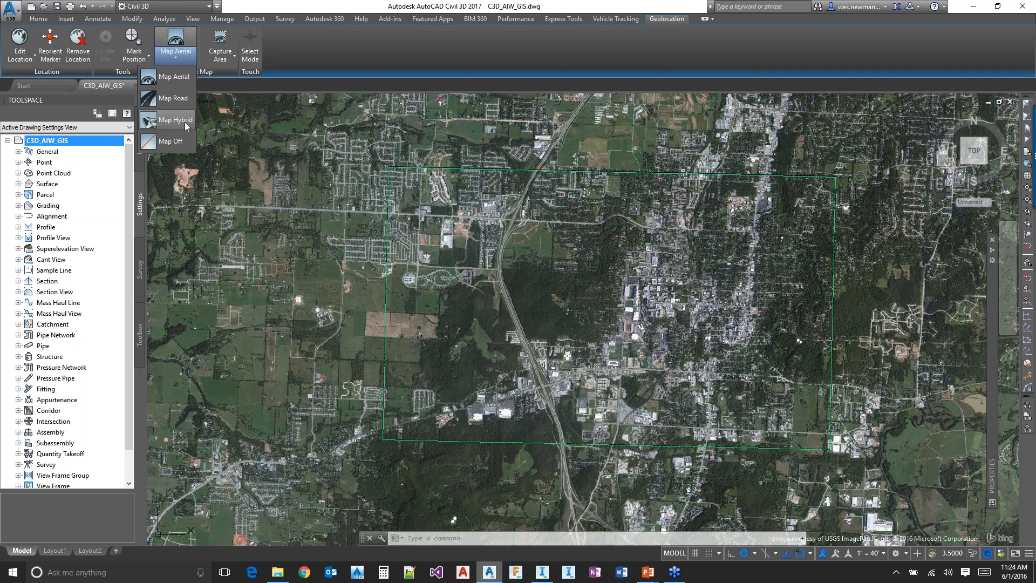
click(179, 141)
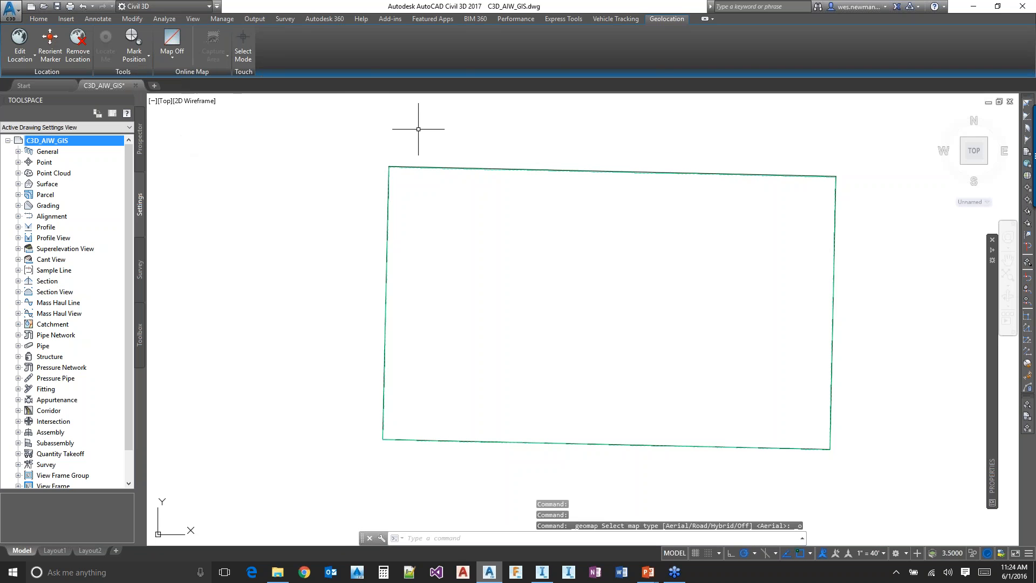
Change the workspace to Planning and Analysis and turn on the Task Pane with the MAPWSPACE command
click(183, 7)
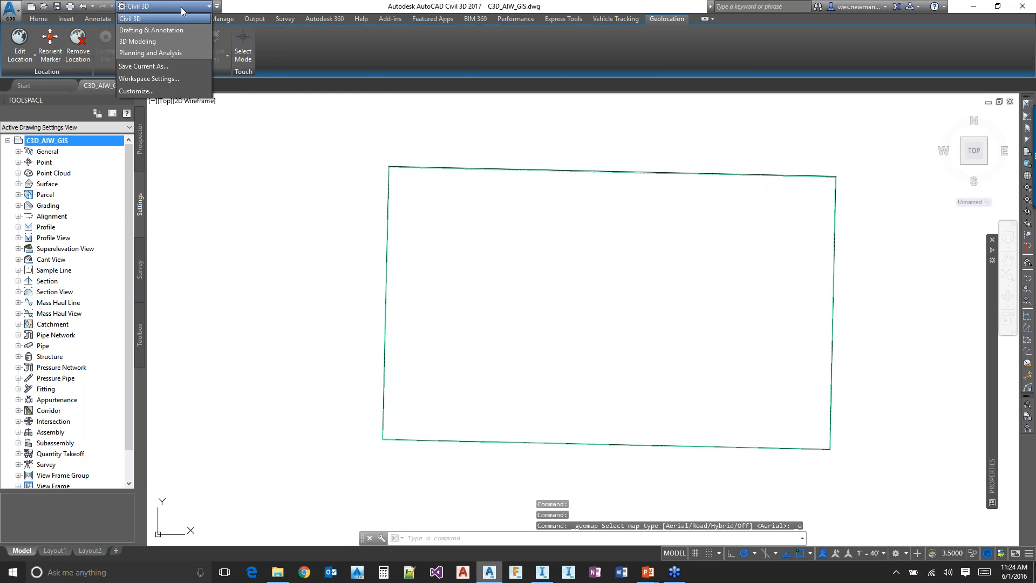
click(163, 55)
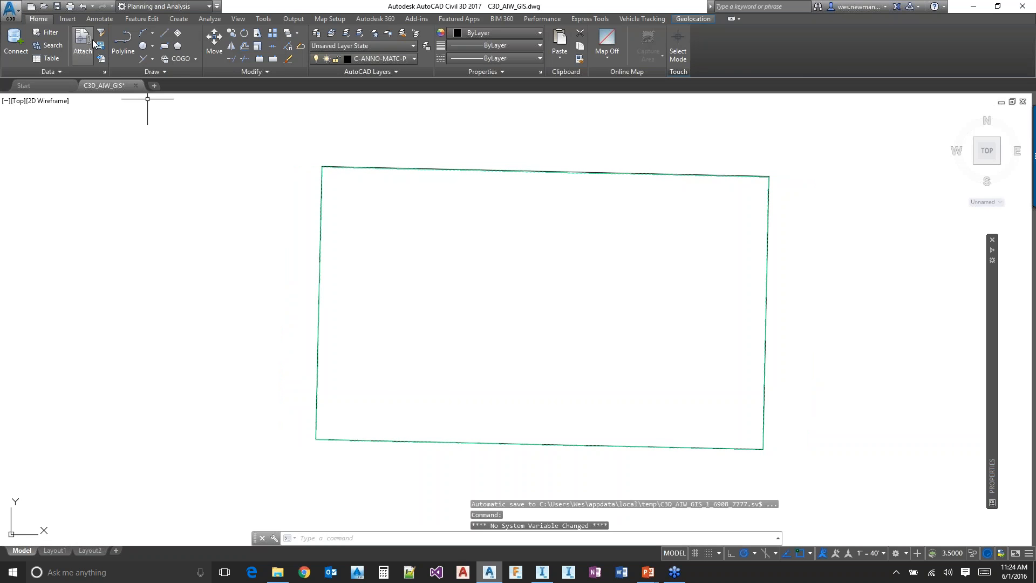
text(MAPWSPACE)
key(Return)
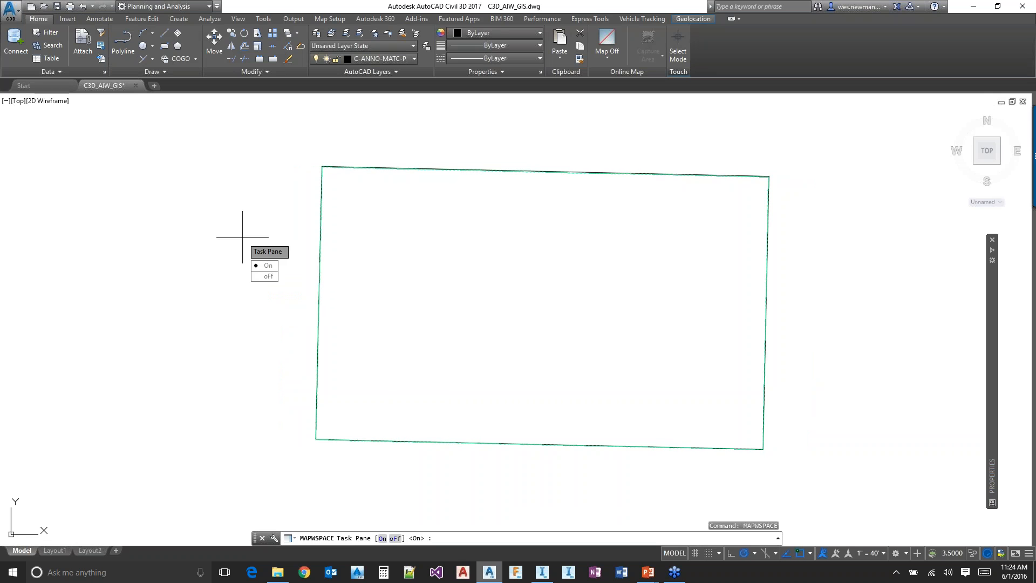
key(Return)
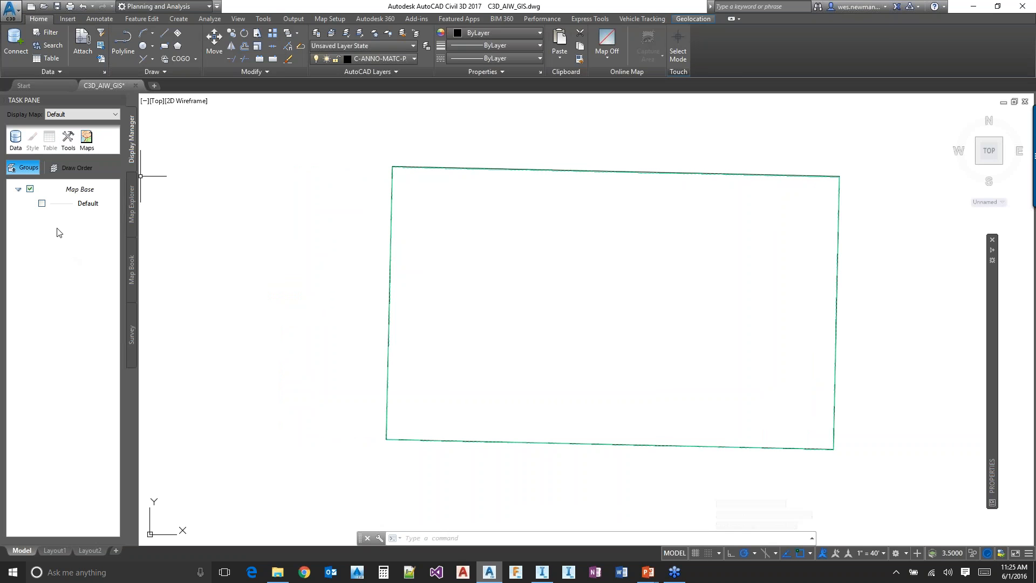
Open Data Connect and start a new raster image or surface connection
click(16, 139)
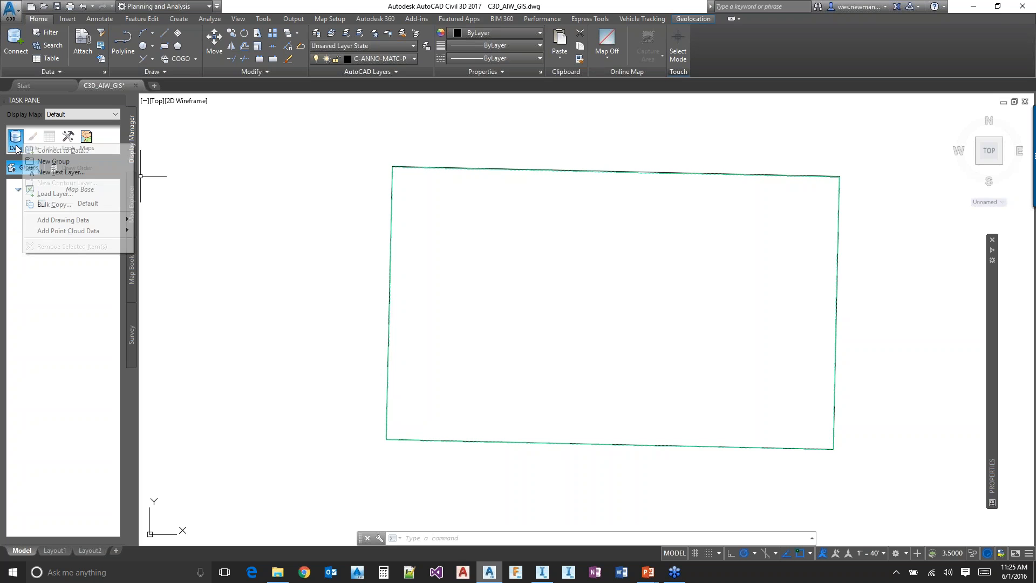
key(Escape)
key(Escape)
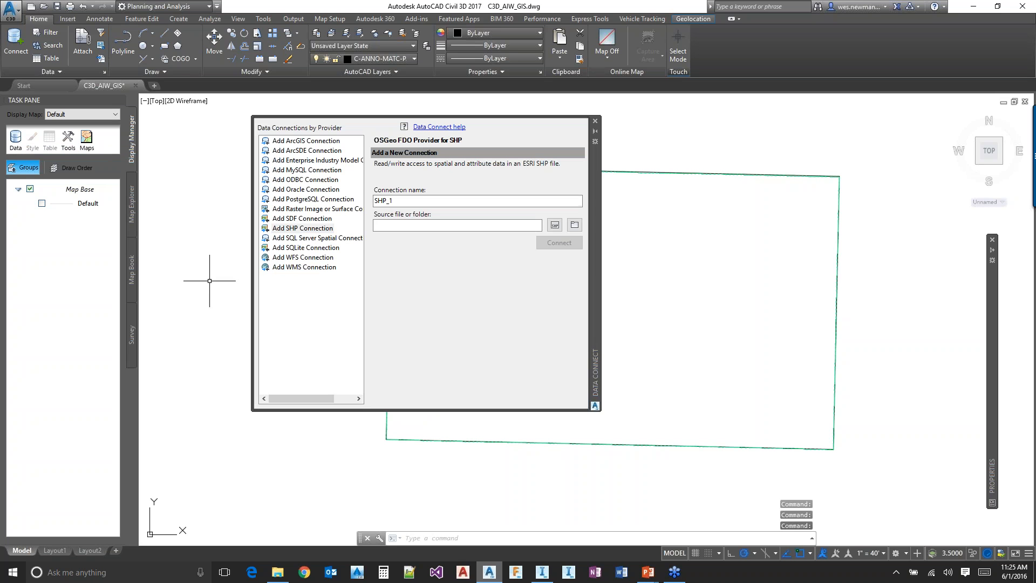
click(313, 209)
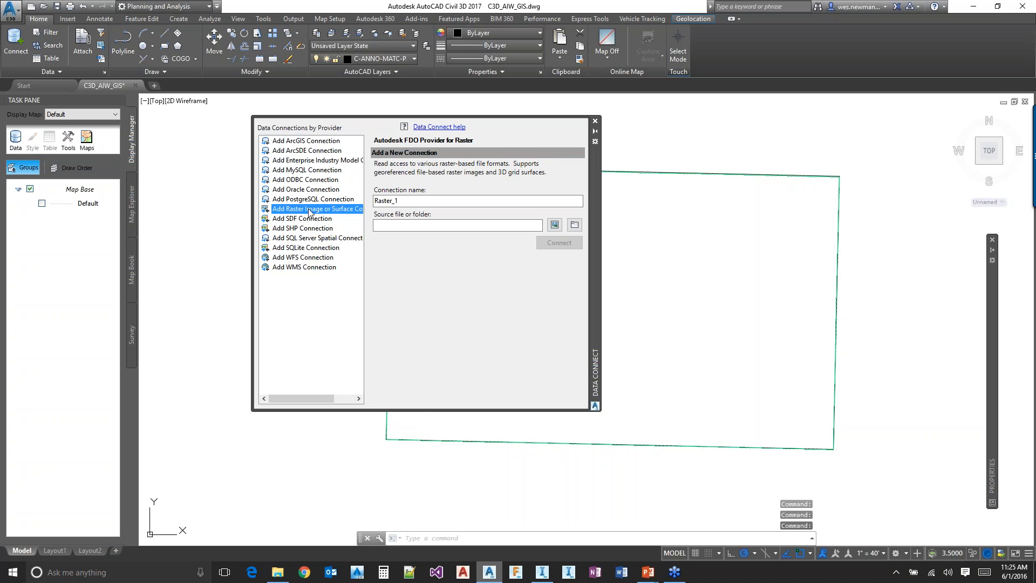
Connect the raster provider to Fayetteville_Mosaic.sid in D:\Fayetteville\AIM2Please2\Ortho
click(554, 225)
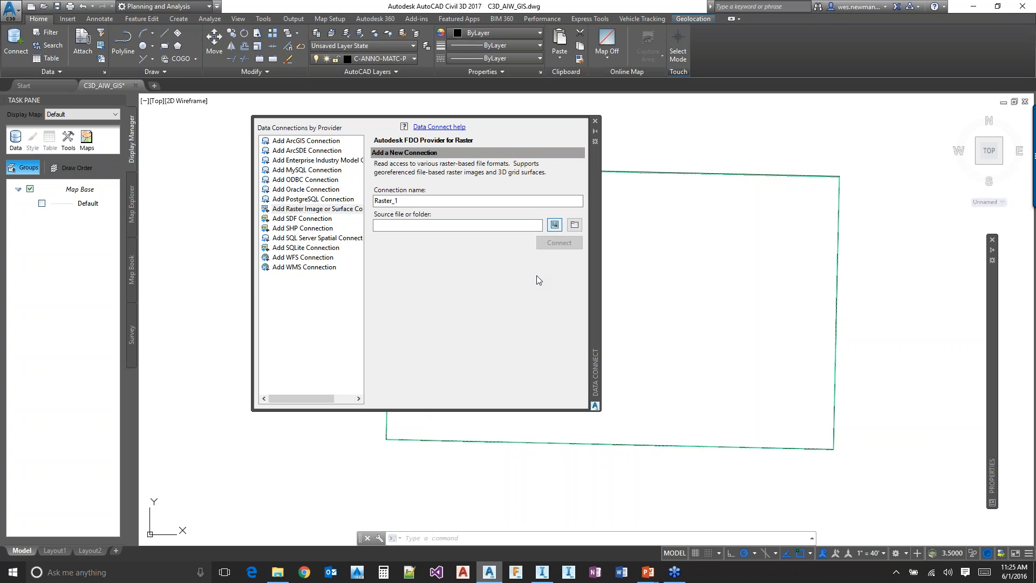
click(384, 142)
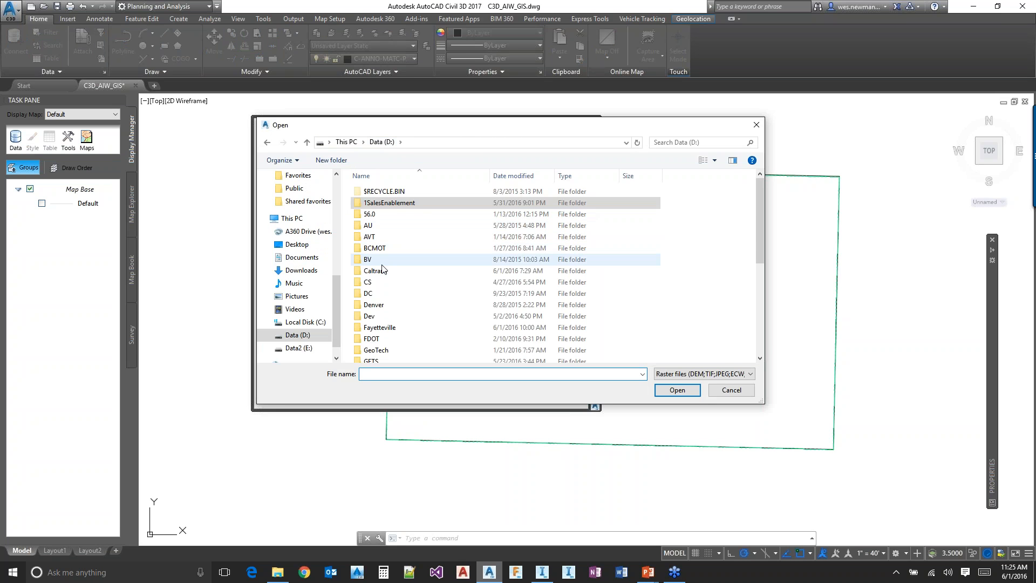
double_click(398, 327)
double_click(377, 192)
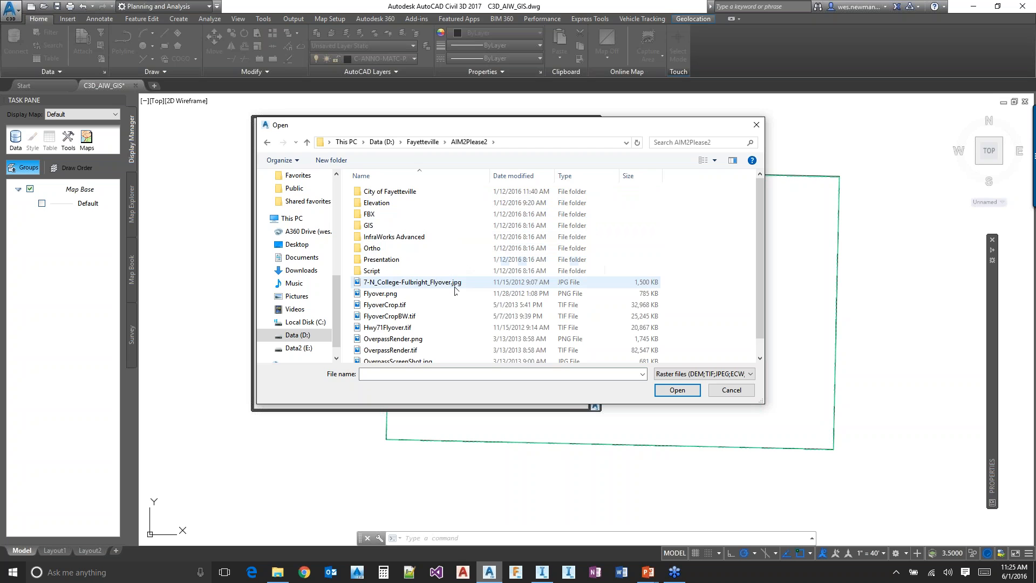
scroll(454, 289, down, 1)
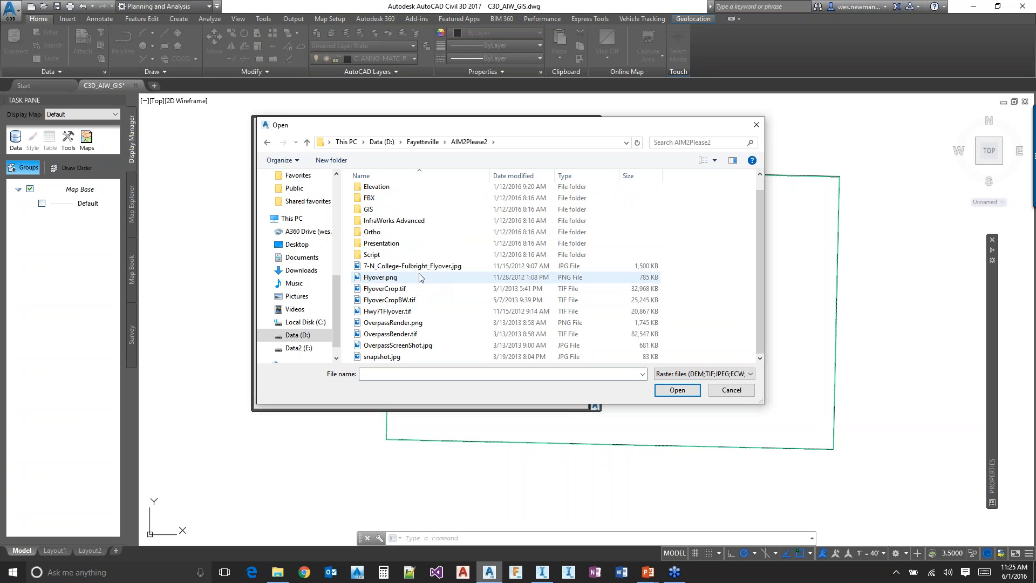
double_click(393, 232)
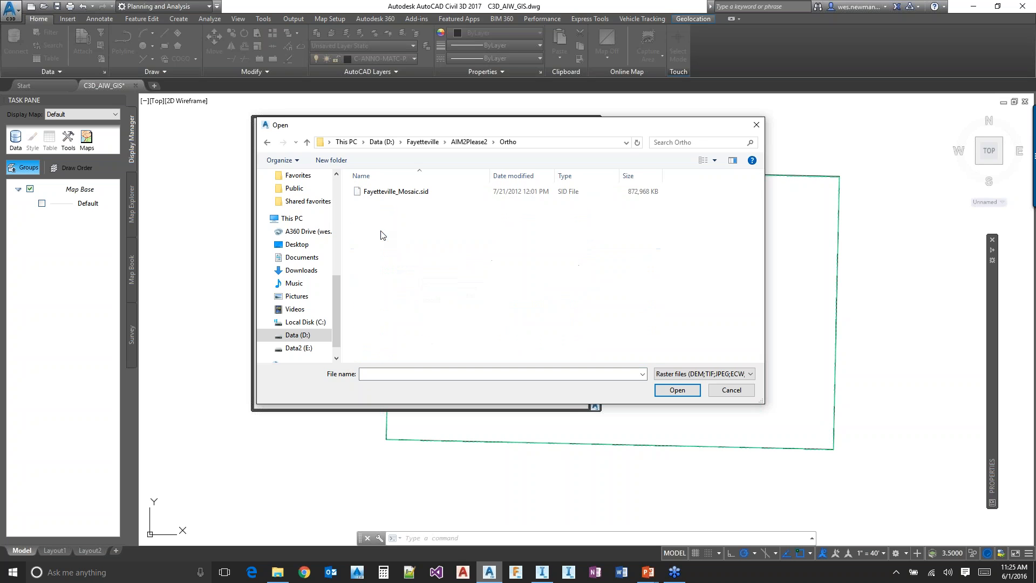
double_click(400, 192)
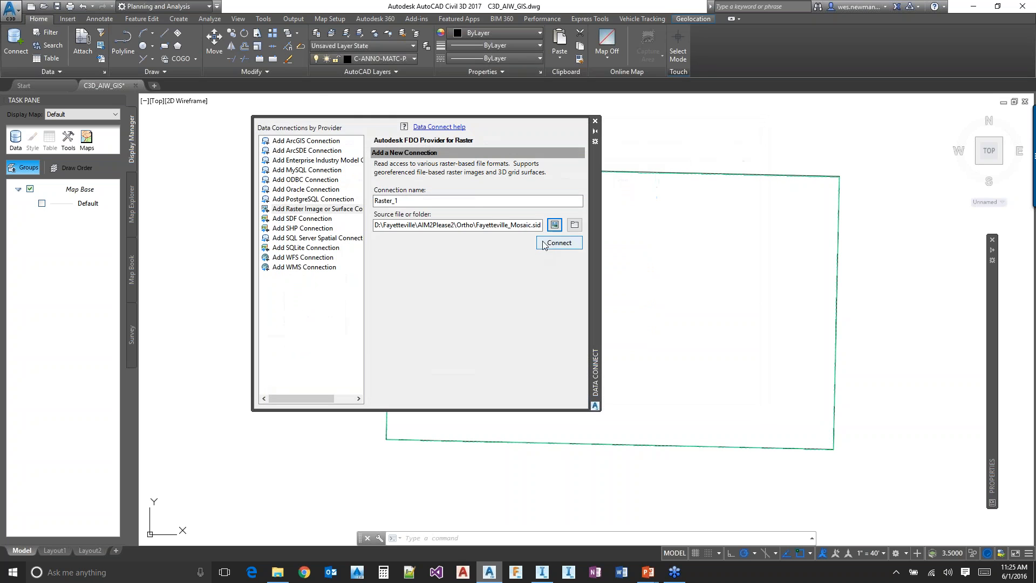
click(550, 244)
click(559, 244)
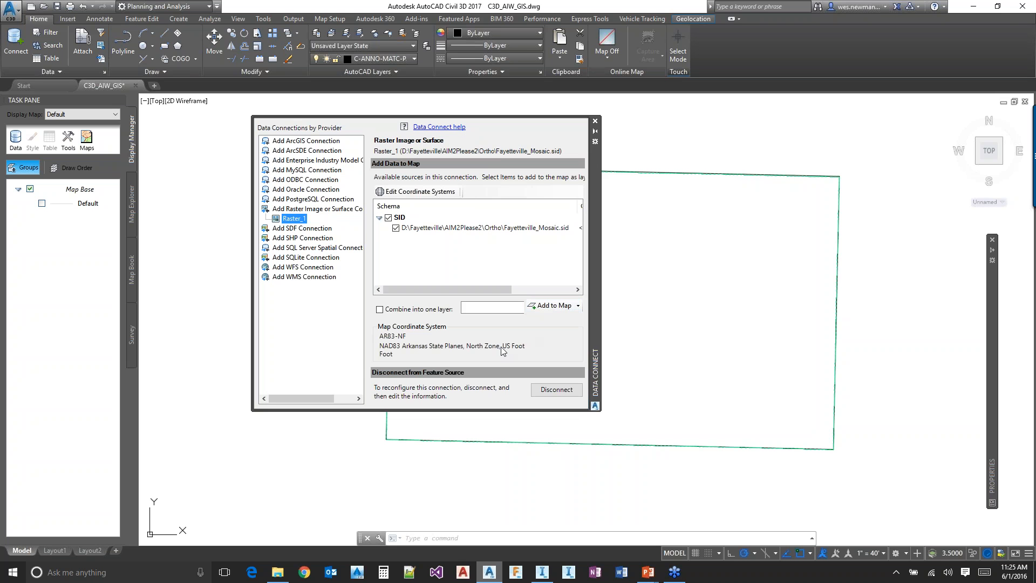
Assign the AR83-NF coordinate system to the Fayetteville_Mosaic.sid source and add the image to the map, closing Data Connect
drag(478, 292, 407, 276)
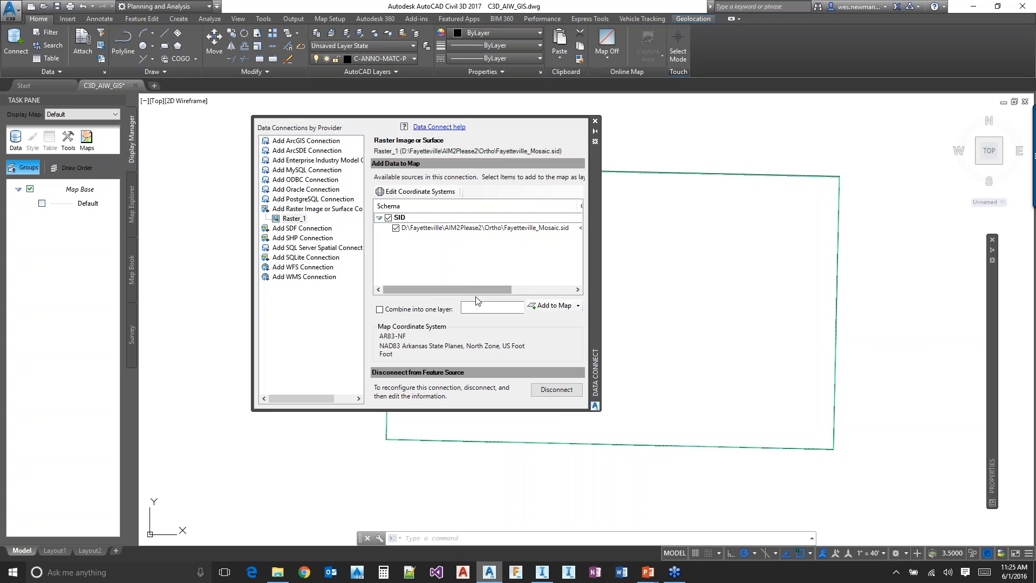
drag(472, 290, 532, 290)
double_click(500, 229)
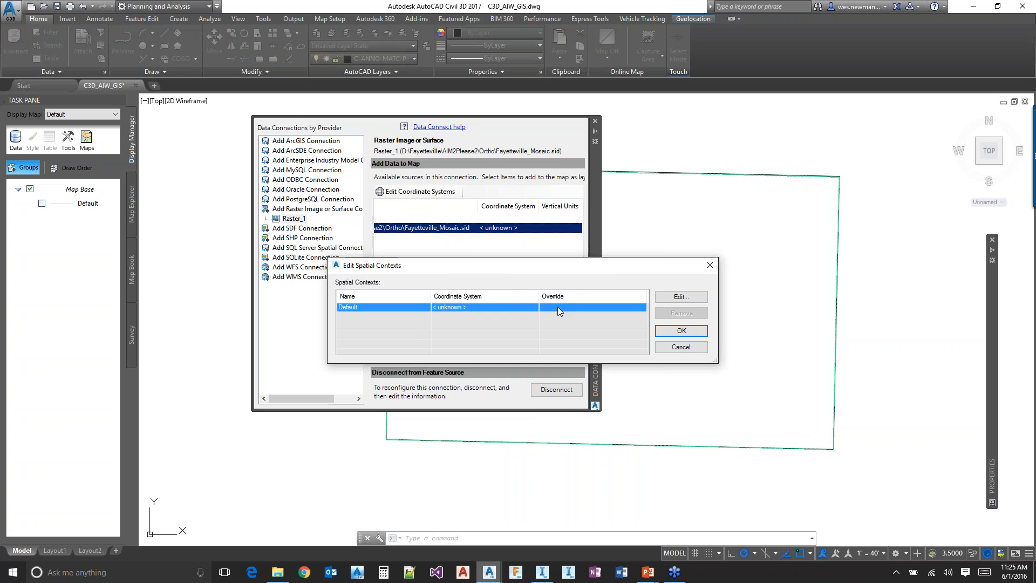
double_click(558, 307)
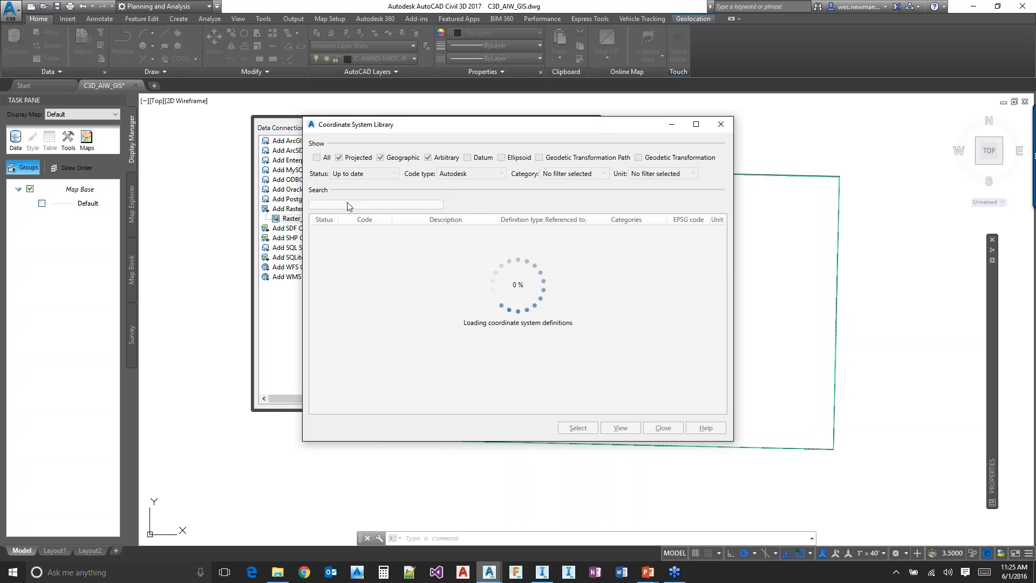
text(AR)
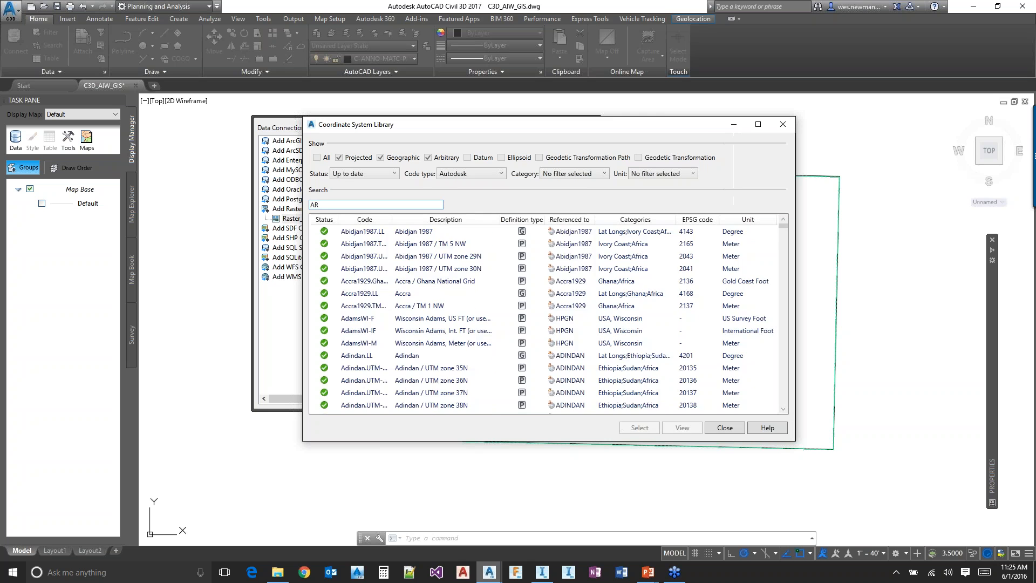
text(83-NF)
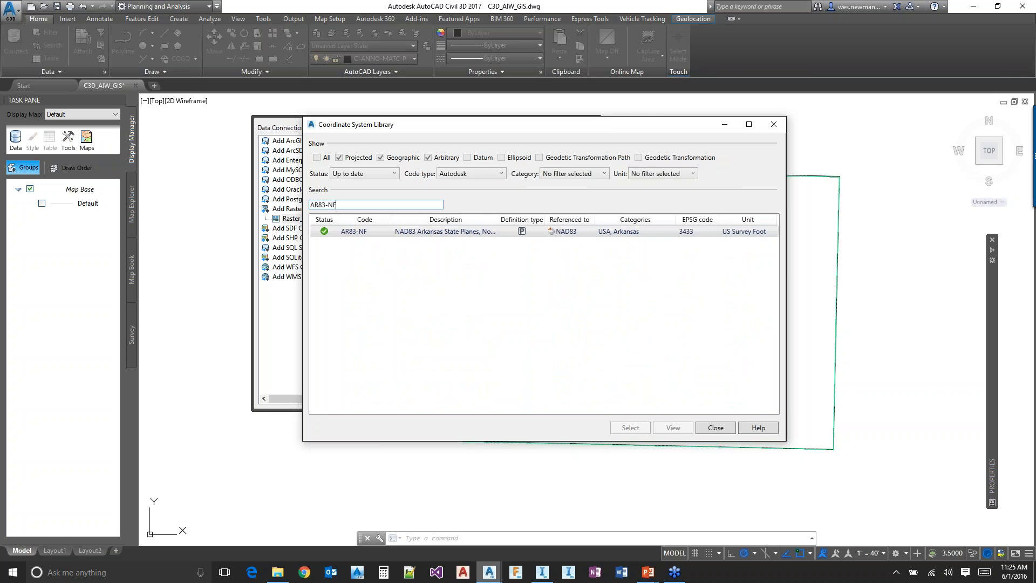
double_click(426, 230)
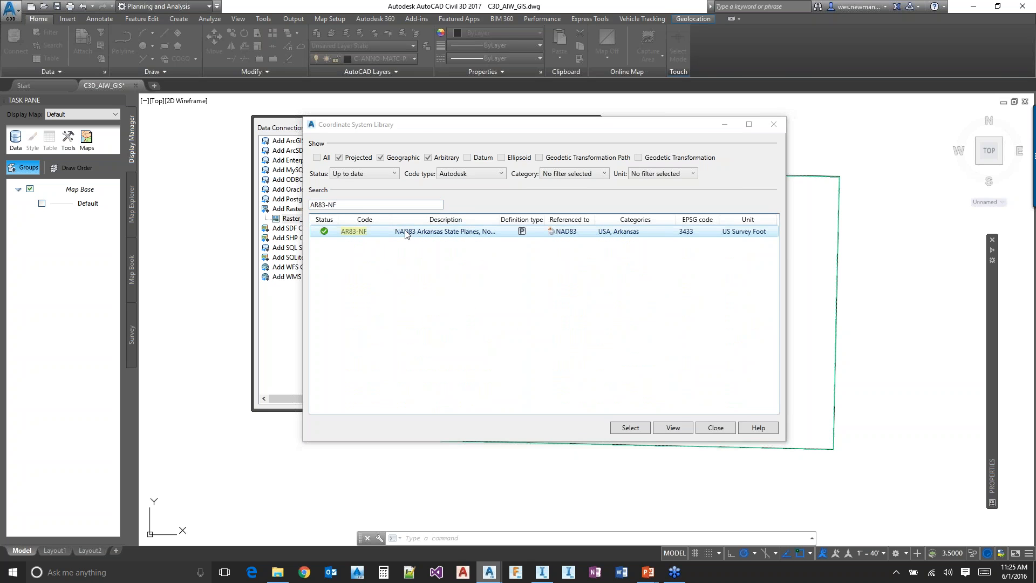
click(679, 330)
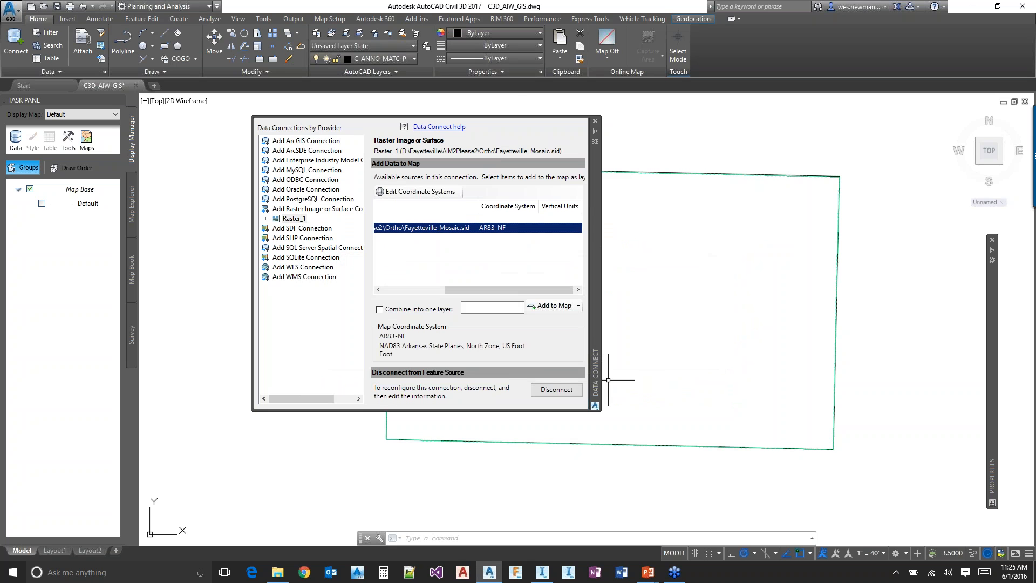
click(550, 305)
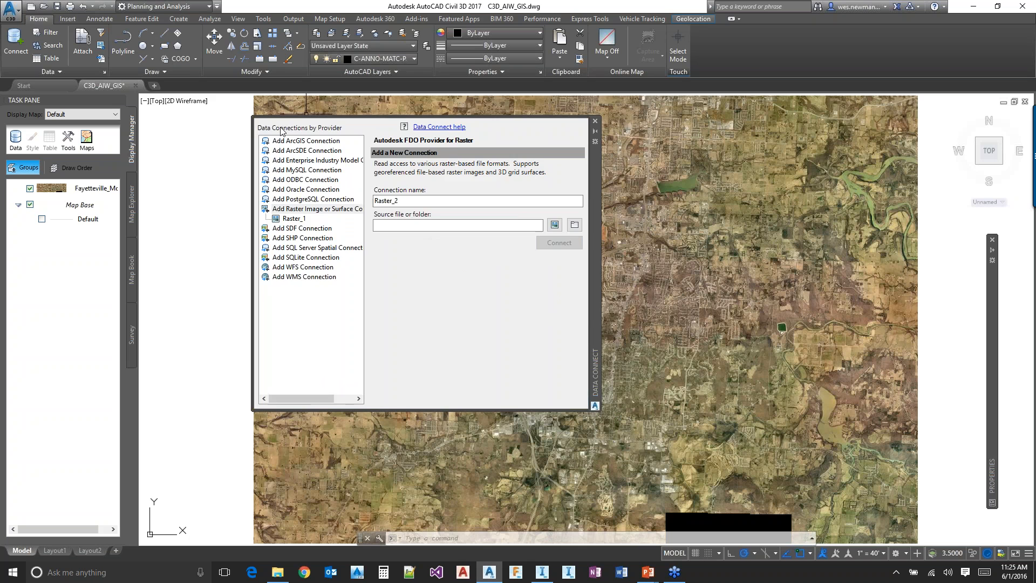
click(595, 121)
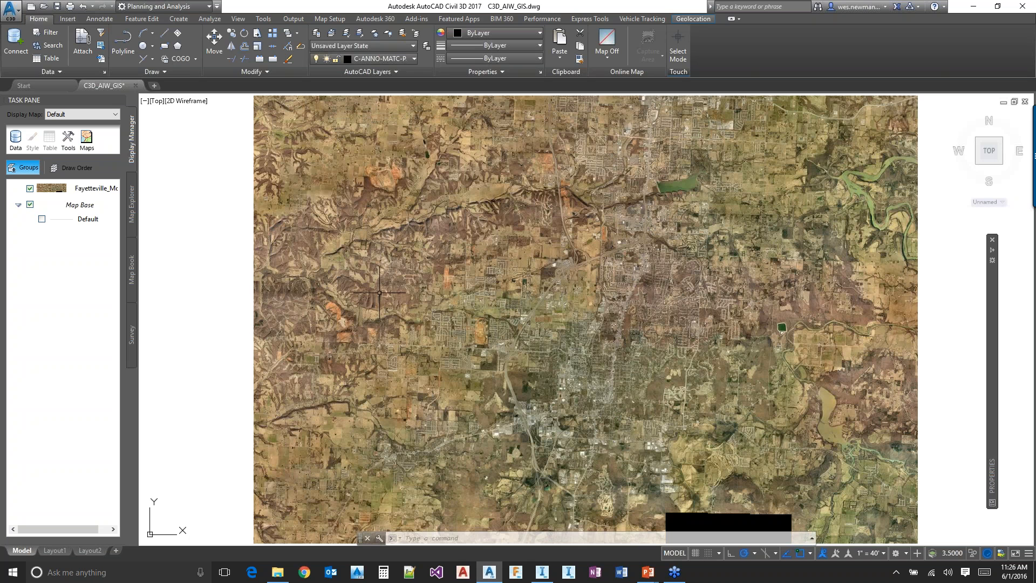
Toggle the visibility of the Fayetteville_Mosaic layer off and back on in Display Manager
click(83, 207)
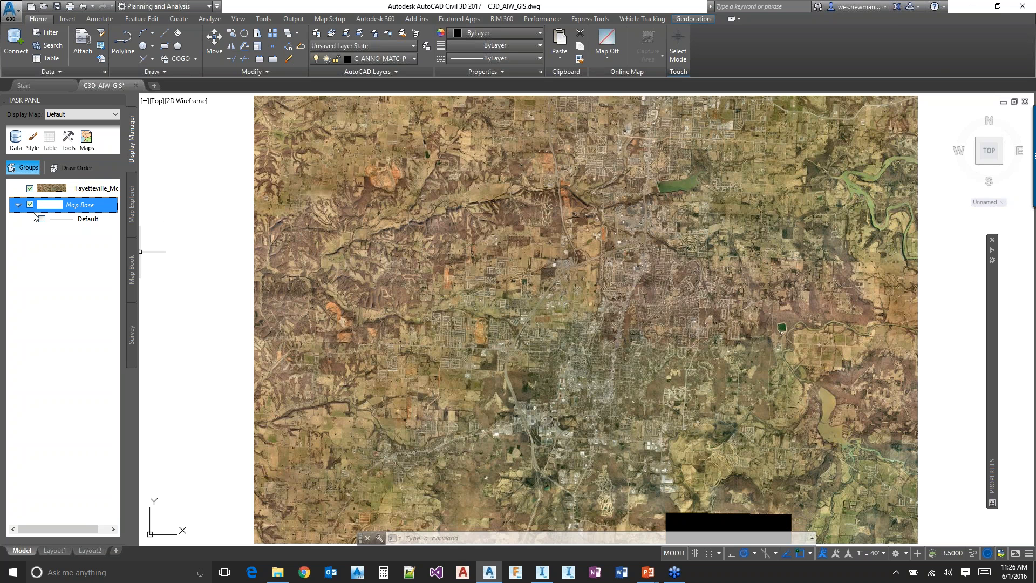
click(84, 190)
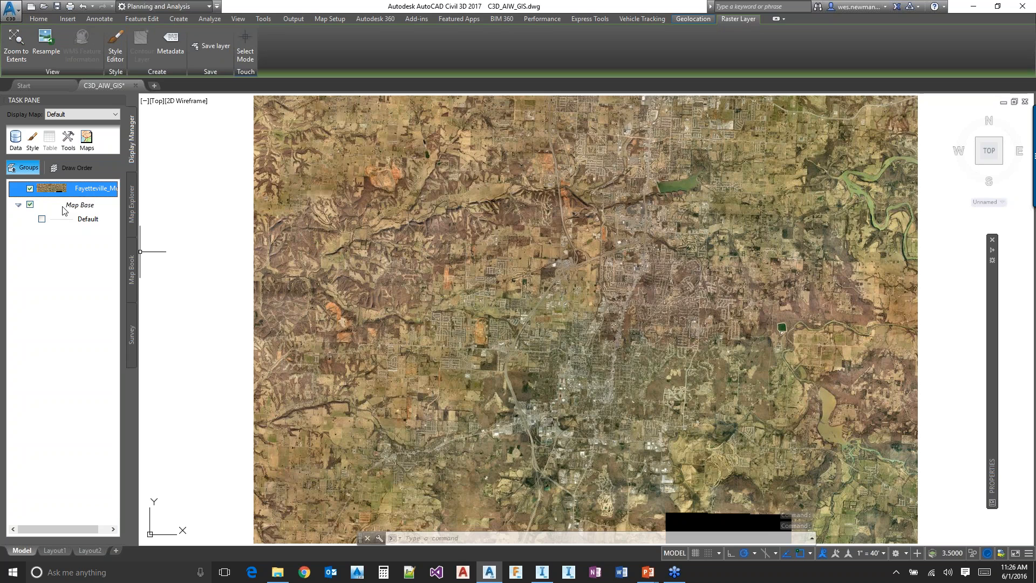
click(30, 189)
click(30, 188)
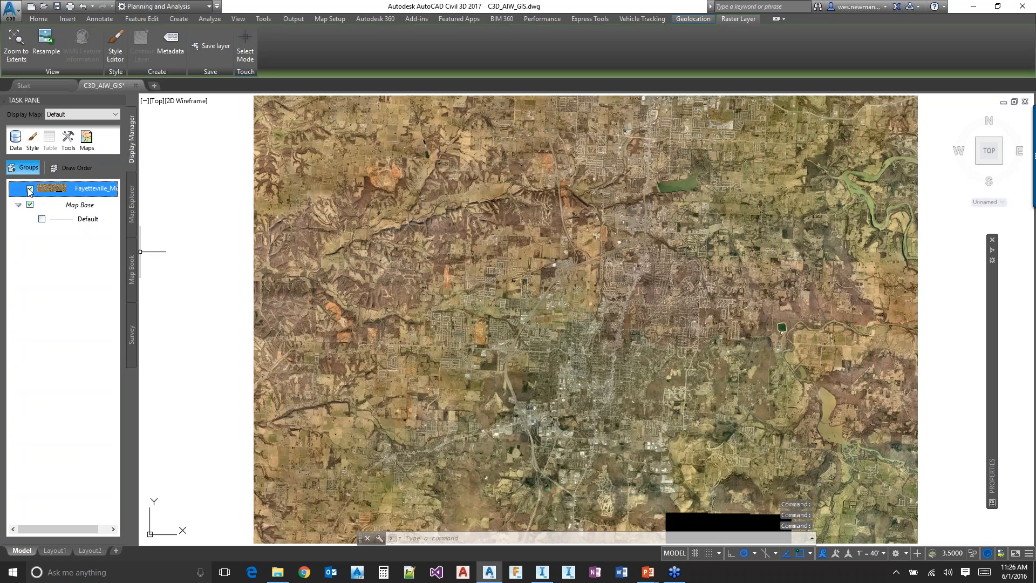
click(89, 188)
Move Map Base above the Fayetteville_Mosaic layer in Display Manager, and restore the mosaic to the top of the order
drag(80, 205, 81, 185)
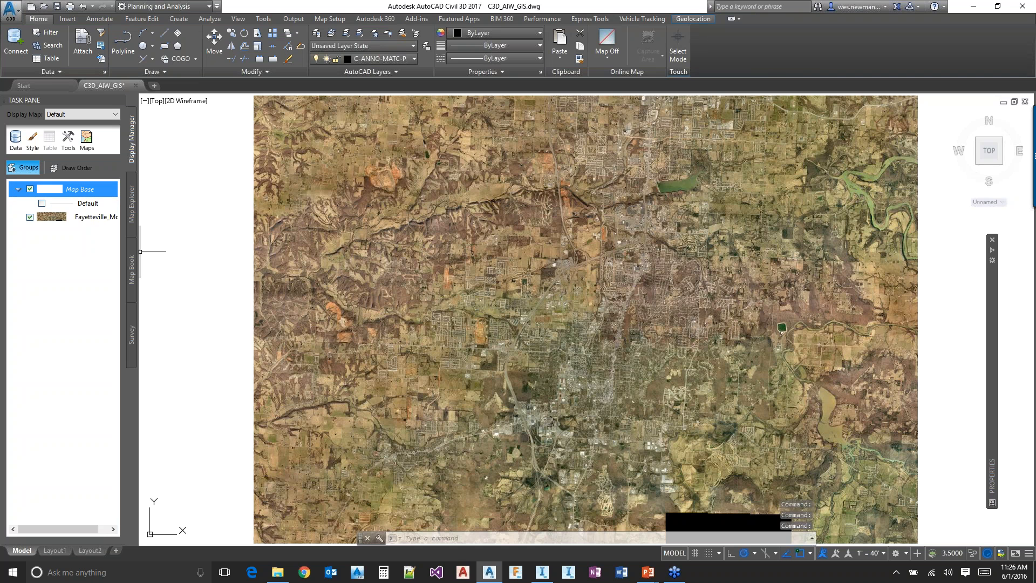
click(214, 262)
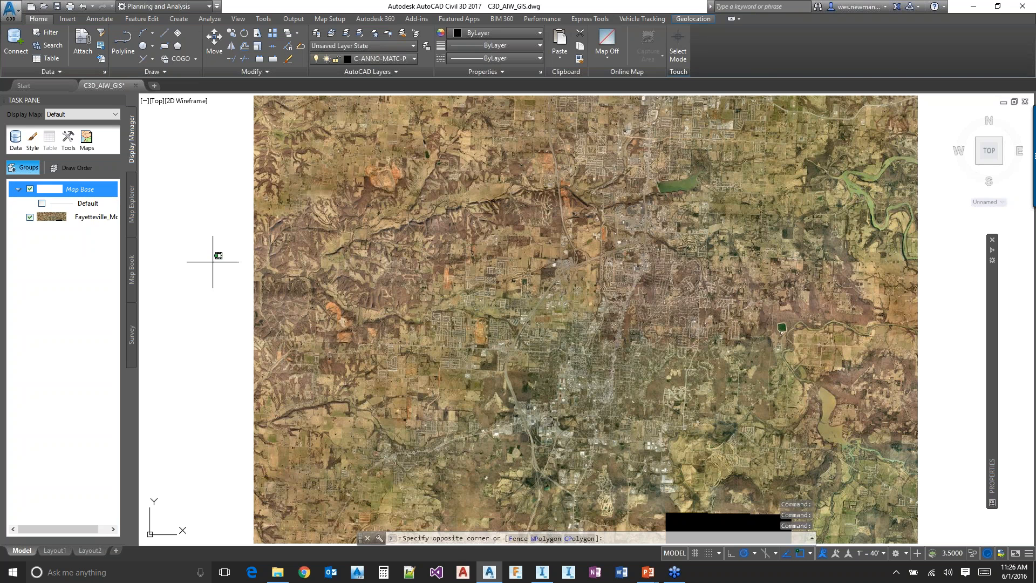
click(230, 292)
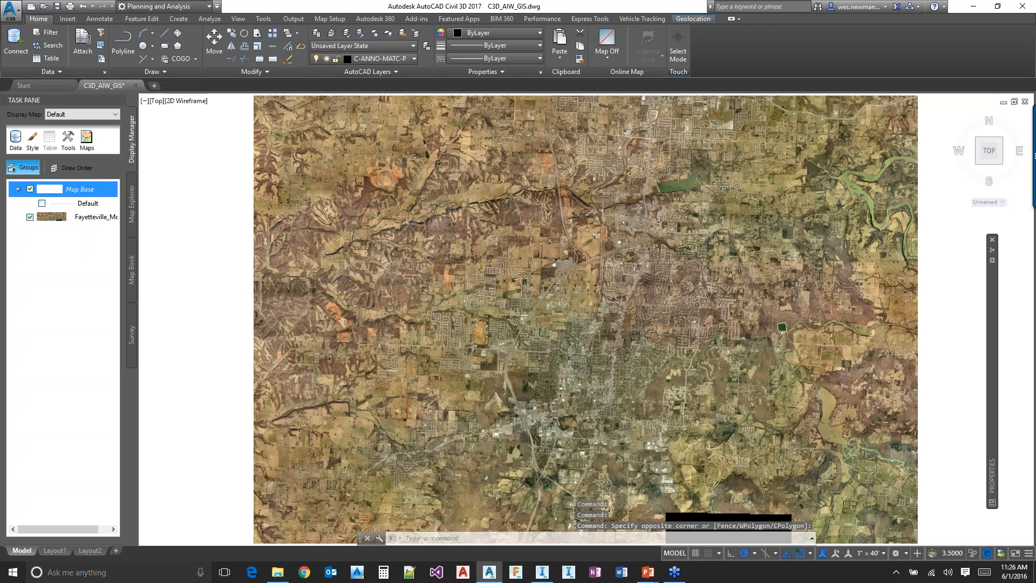
drag(93, 217, 92, 195)
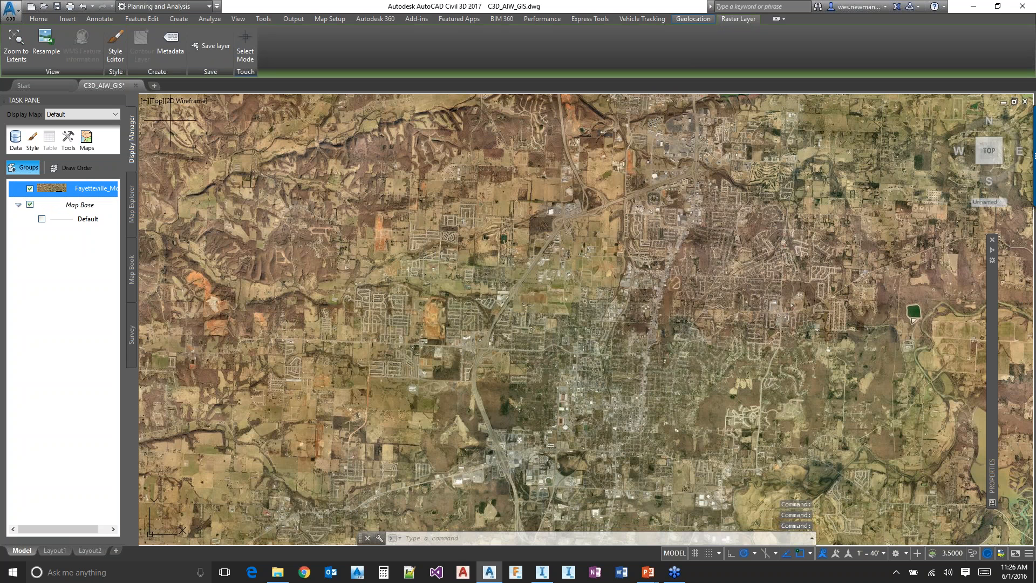
click(451, 314)
key(Escape)
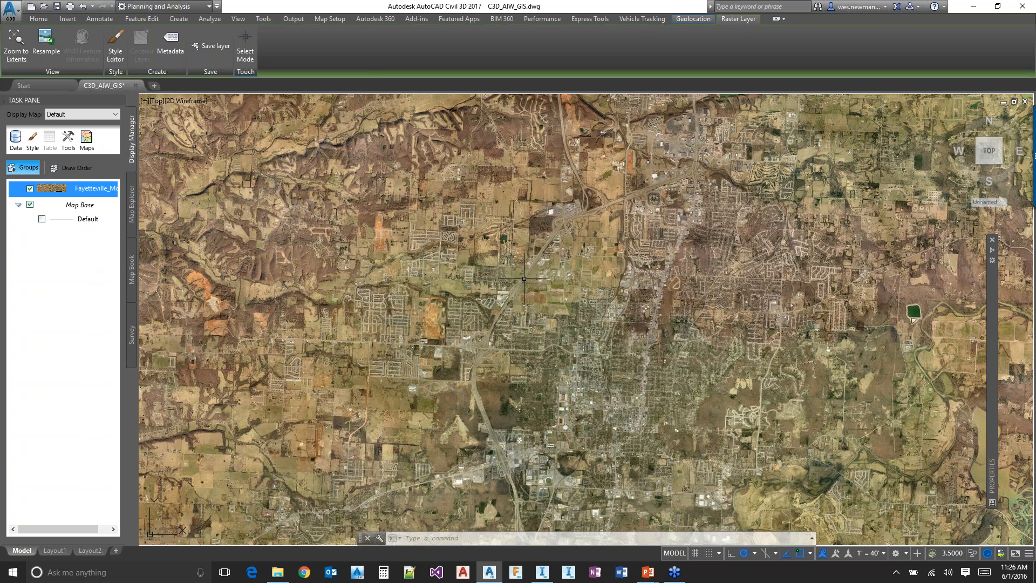
Switch to InfraWorks 360 and connect the Bing Maps imagery source at tile level 17, refreshing the model with it
key(alt+Tab)
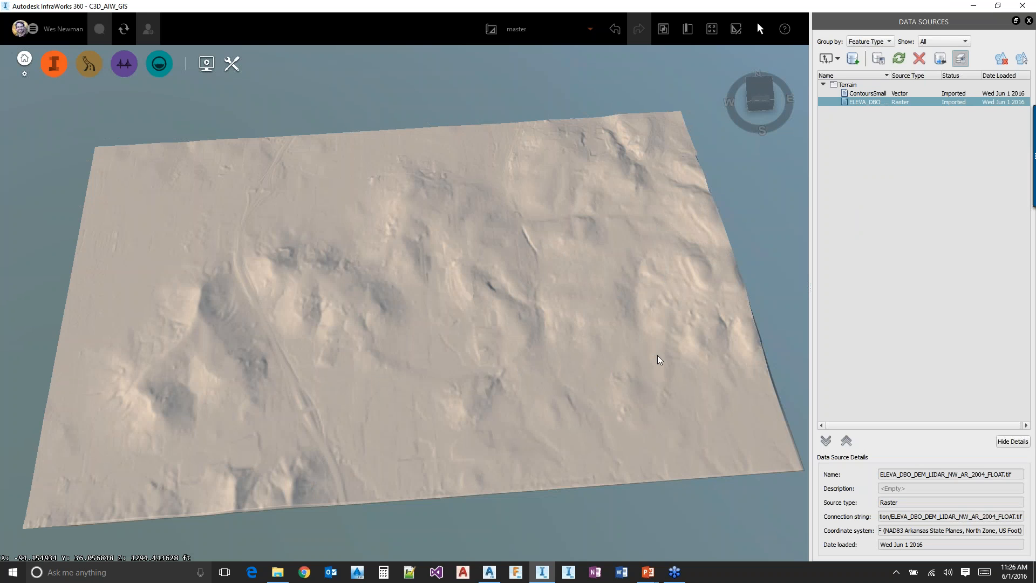
click(854, 59)
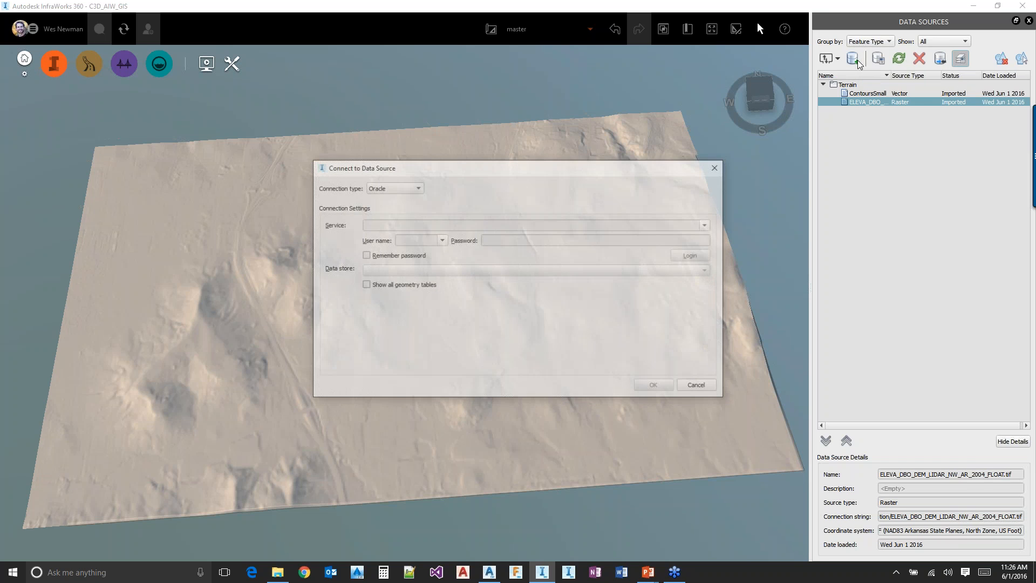
click(405, 189)
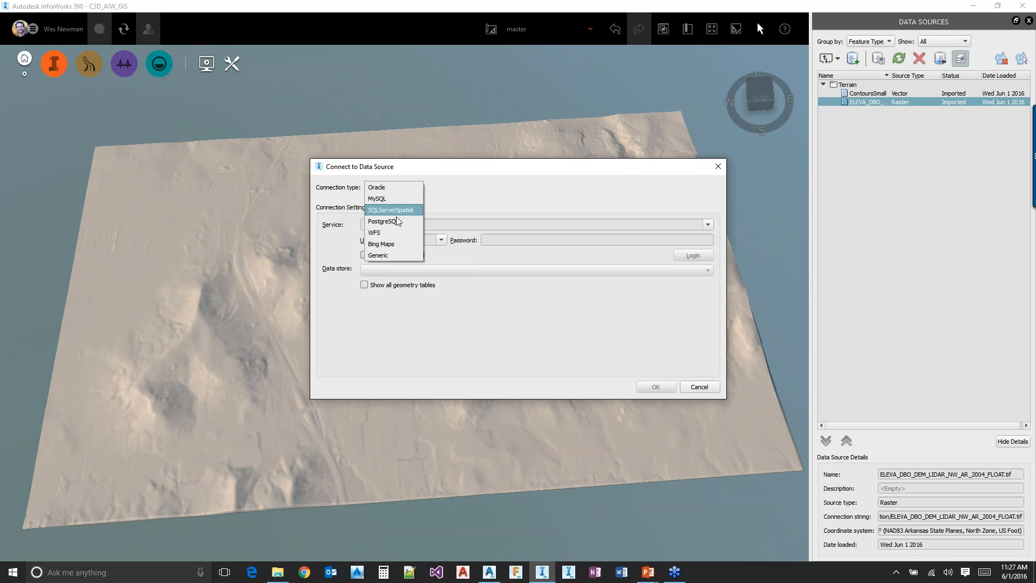
click(392, 248)
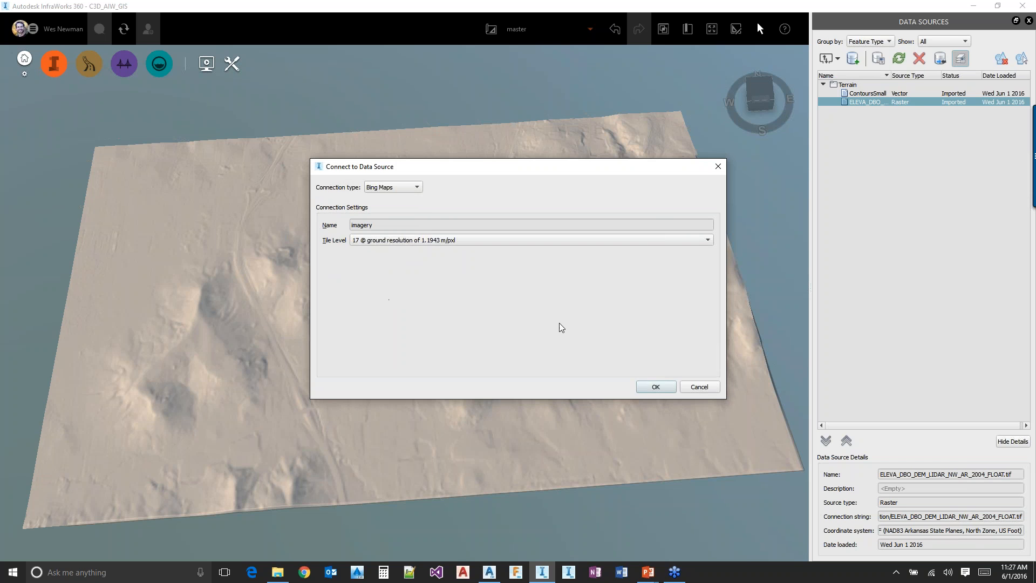
click(655, 386)
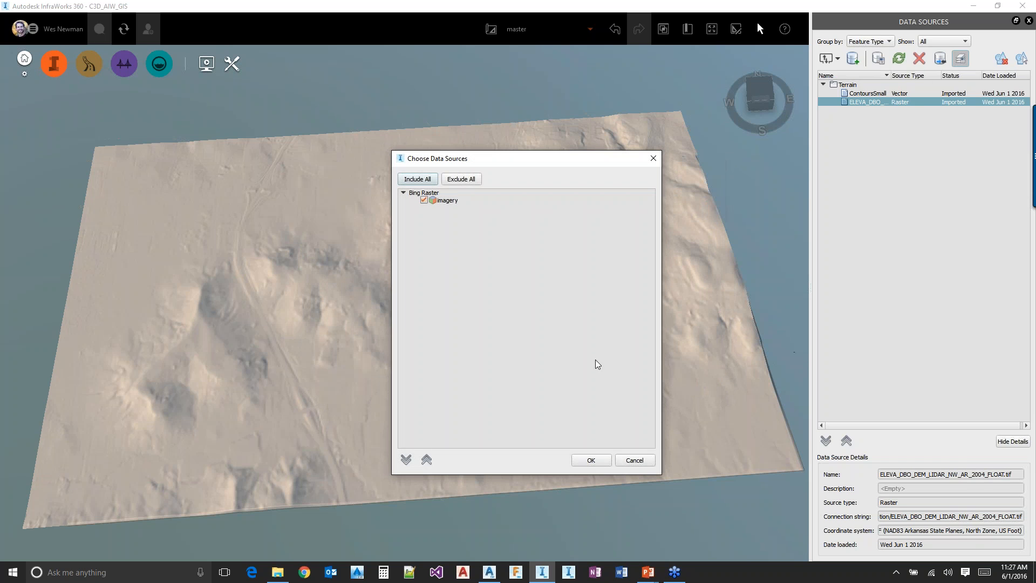
click(592, 459)
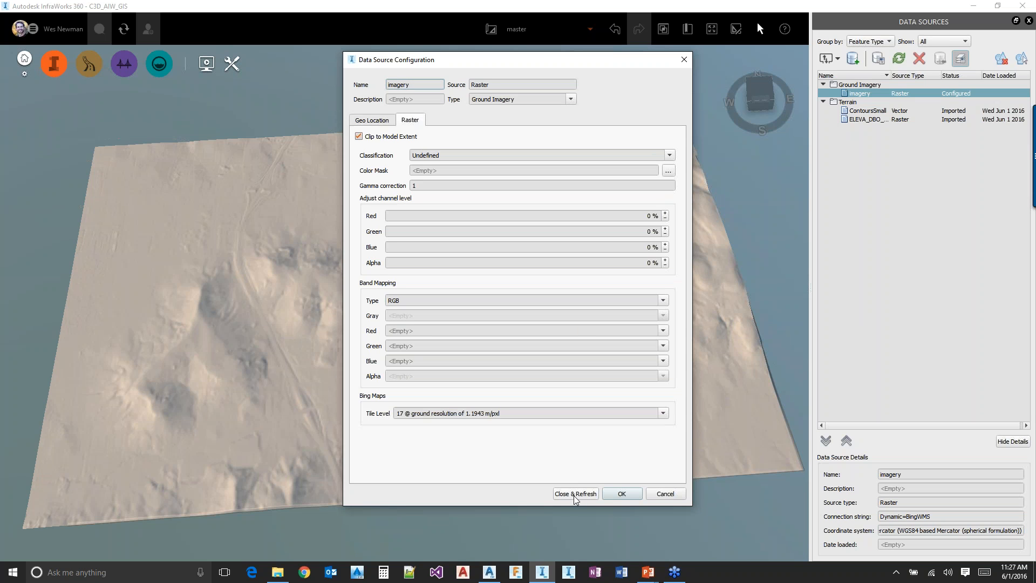
click(574, 494)
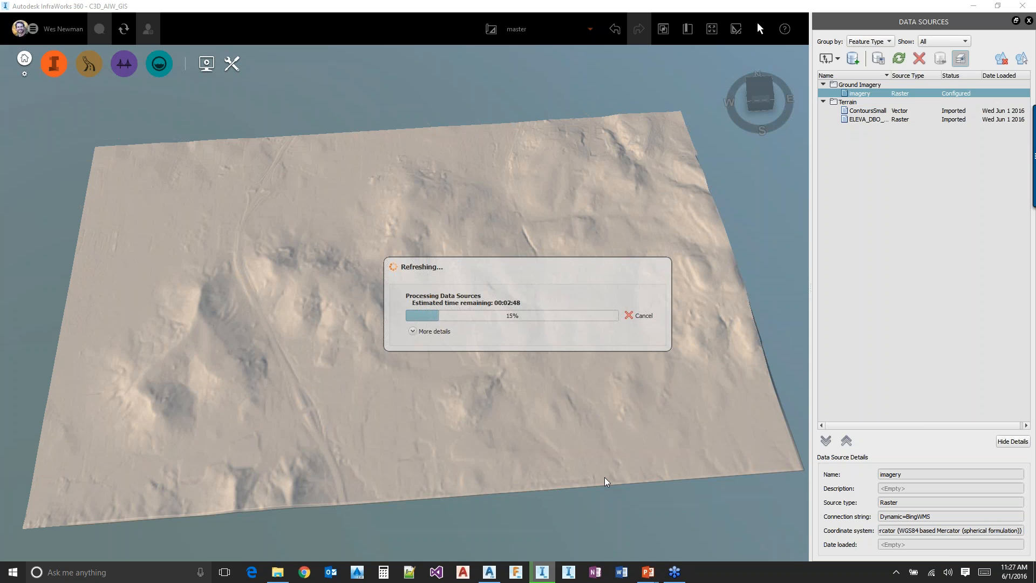
Switch back to Civil 3D and hide the Fayetteville_Mosaic layer in Display Manager
key(alt+Tab)
key(Escape)
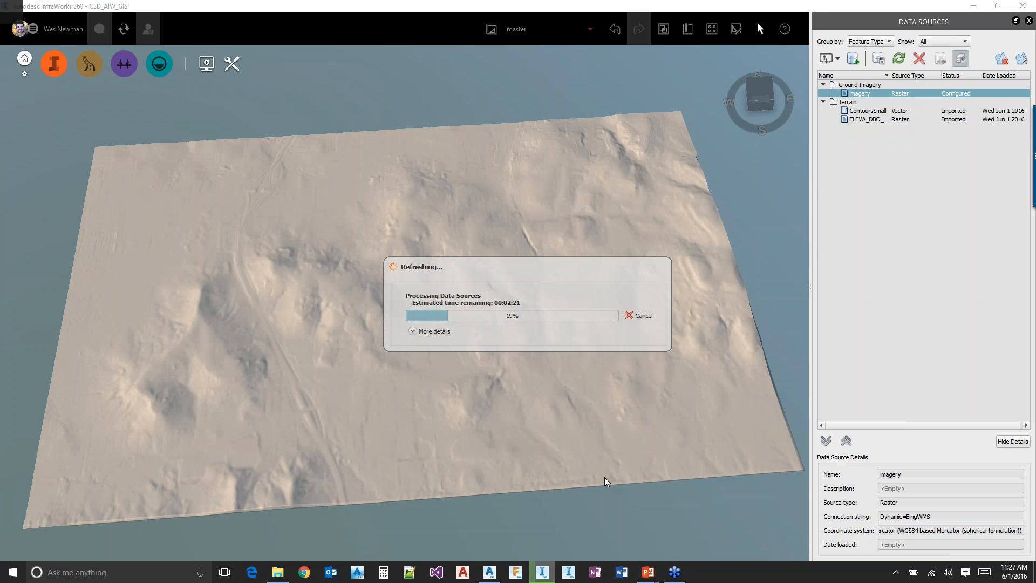
key(alt+Tab)
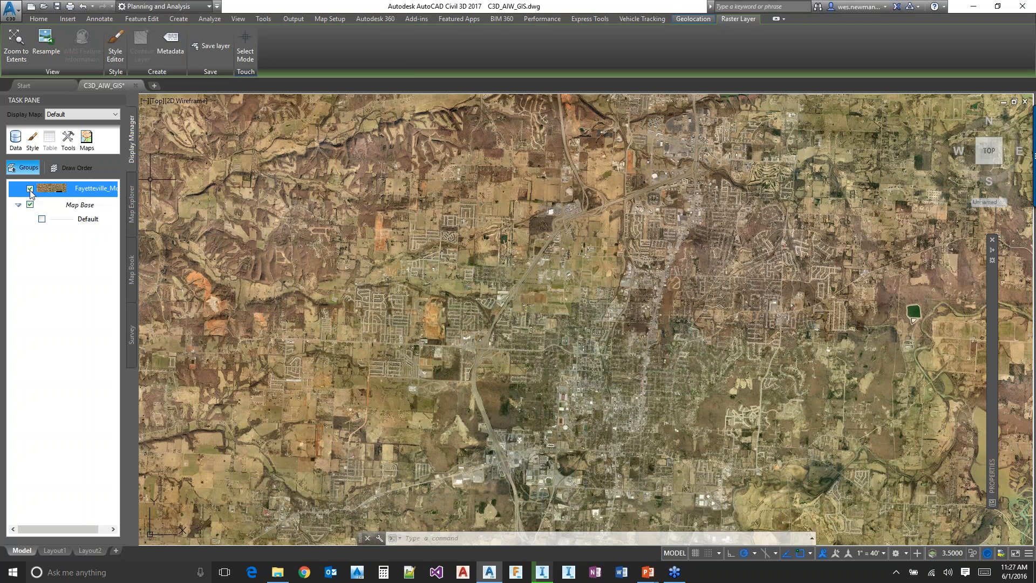
click(29, 188)
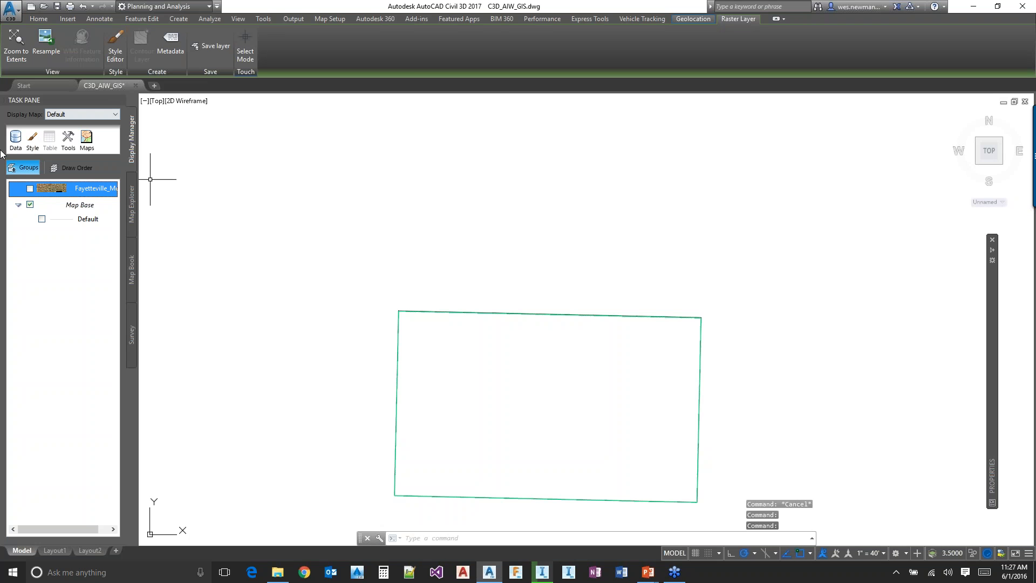
Open Data Connect and start a new WMS connection
click(16, 138)
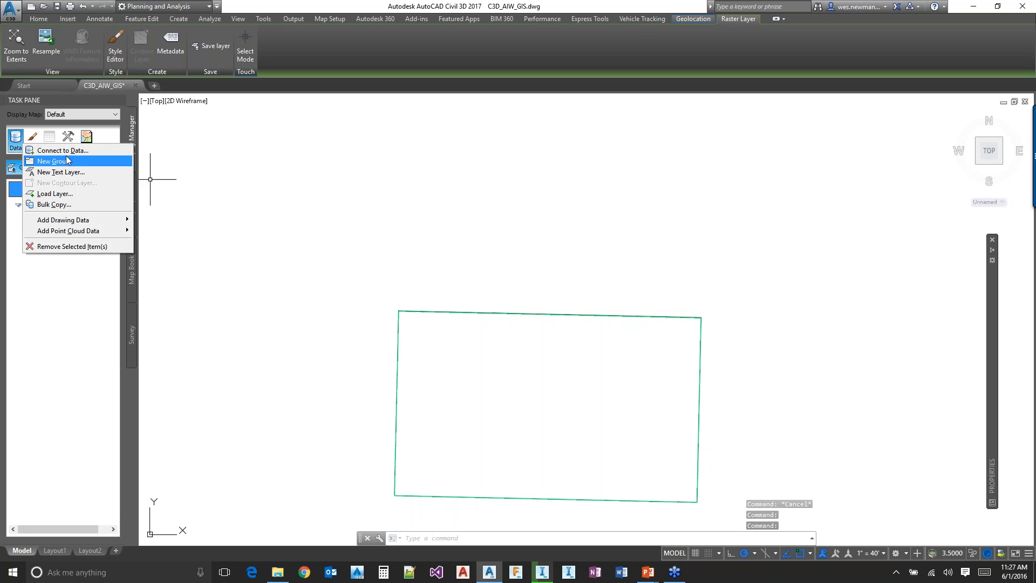
click(69, 151)
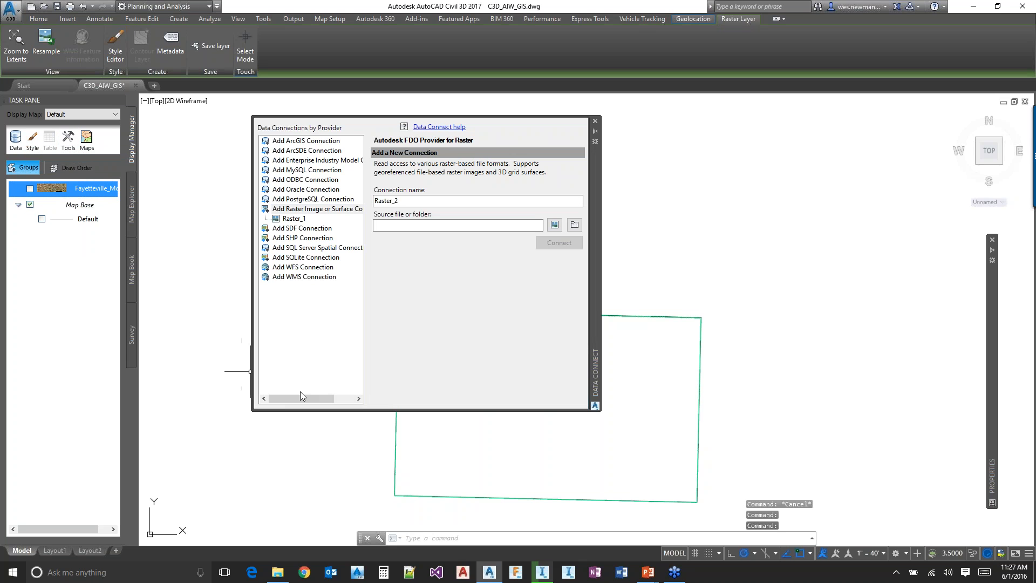
click(281, 276)
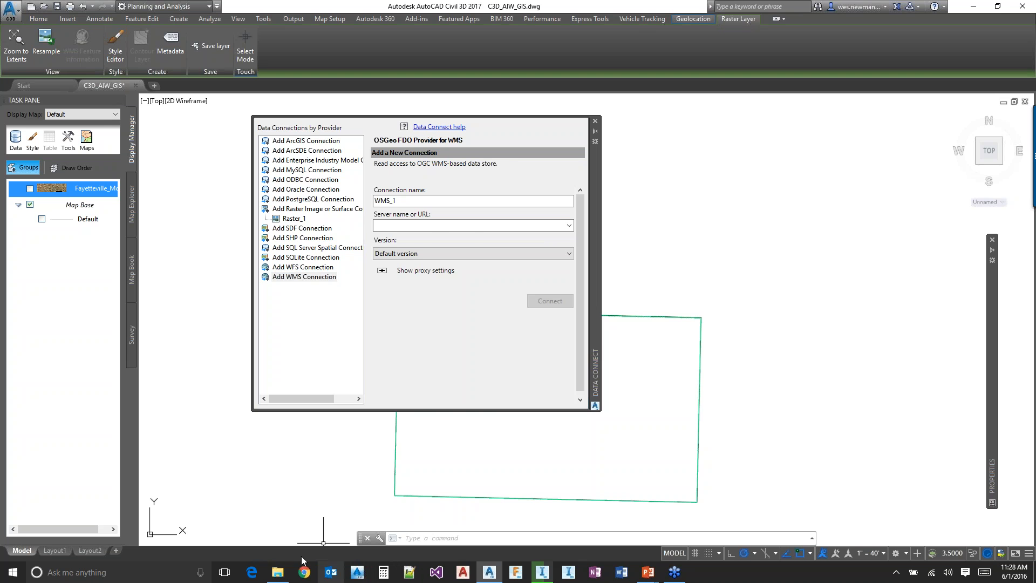
Switch to File Explorer and open Flood.xml from the FEMA folder of C3D_AIW_GIS for editing
click(278, 571)
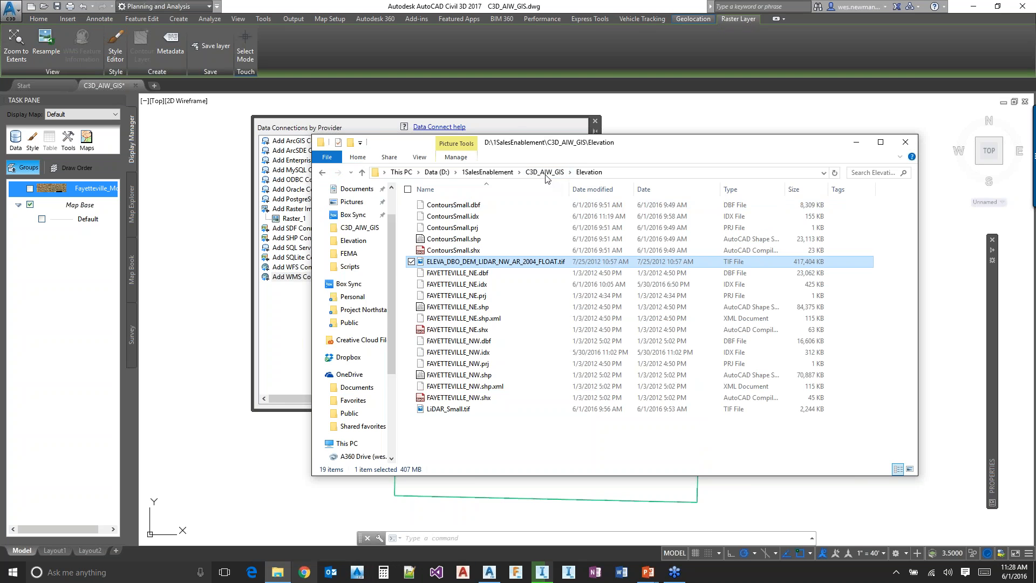
click(545, 173)
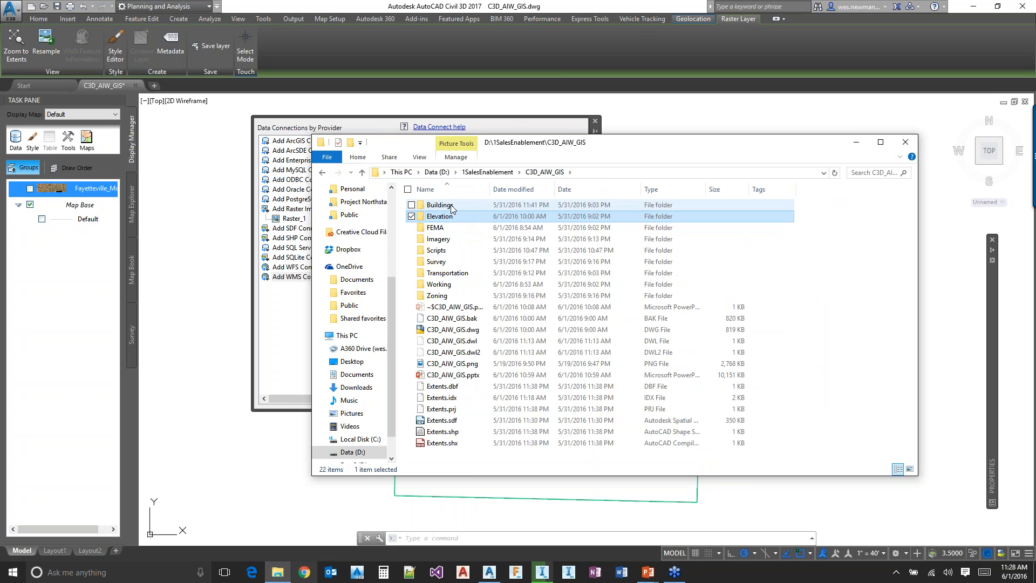
click(442, 239)
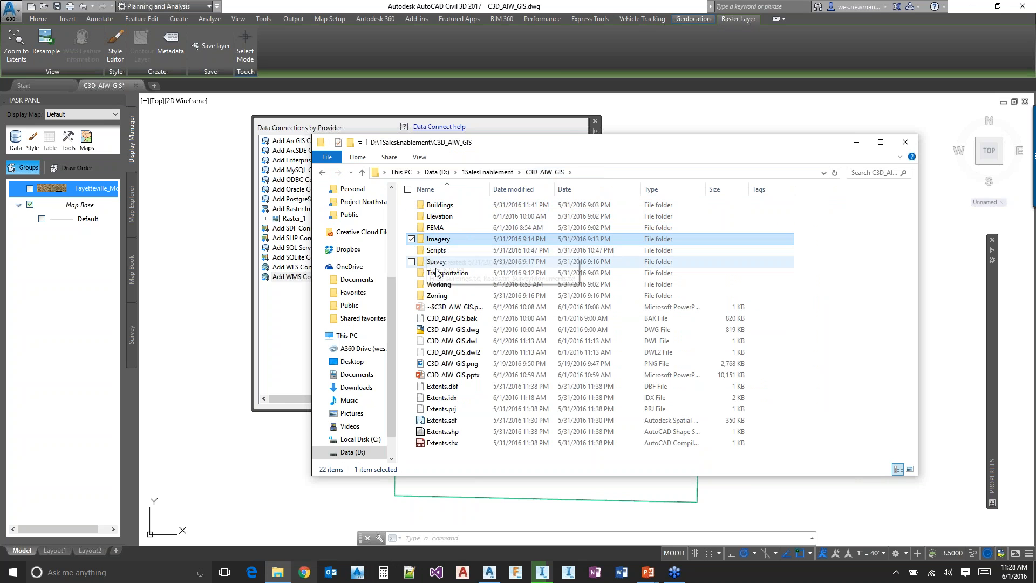
double_click(453, 240)
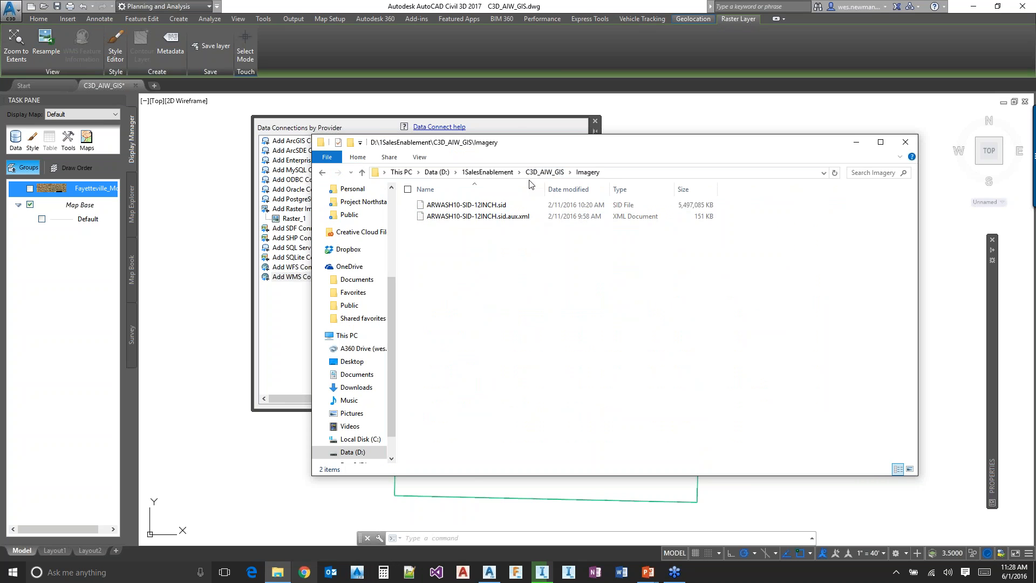
click(484, 178)
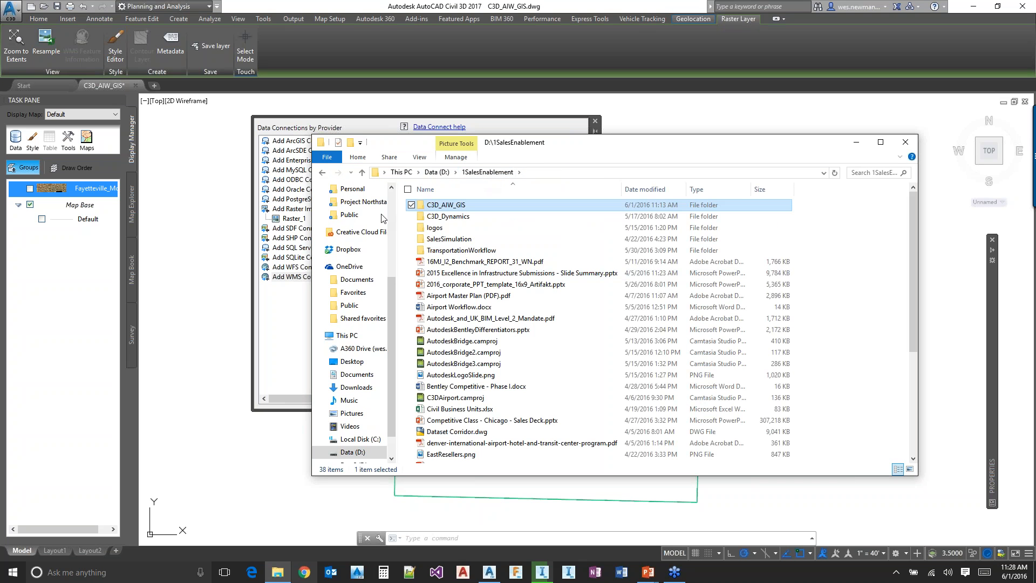
double_click(446, 205)
double_click(449, 229)
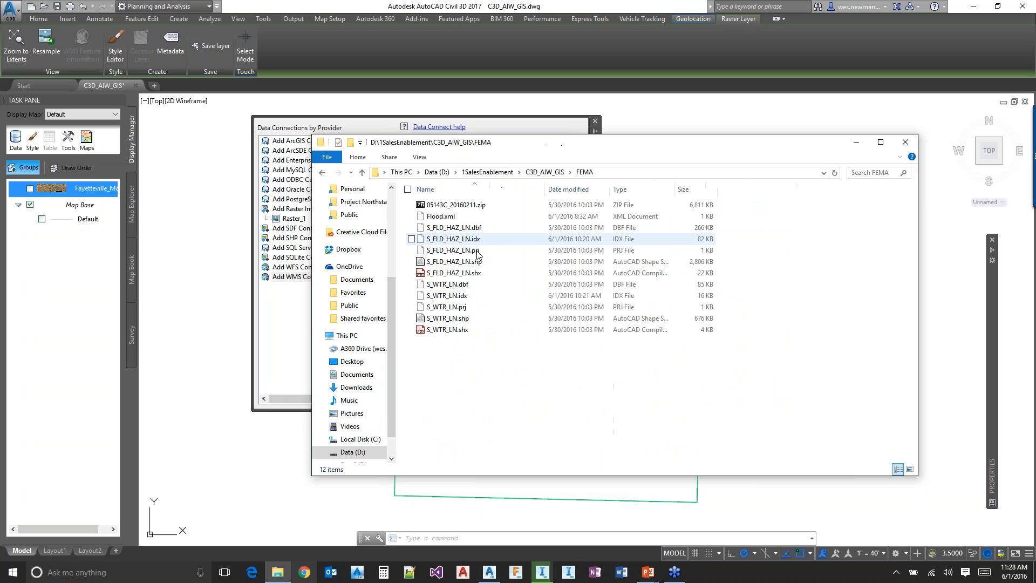
click(446, 217)
right_click(446, 218)
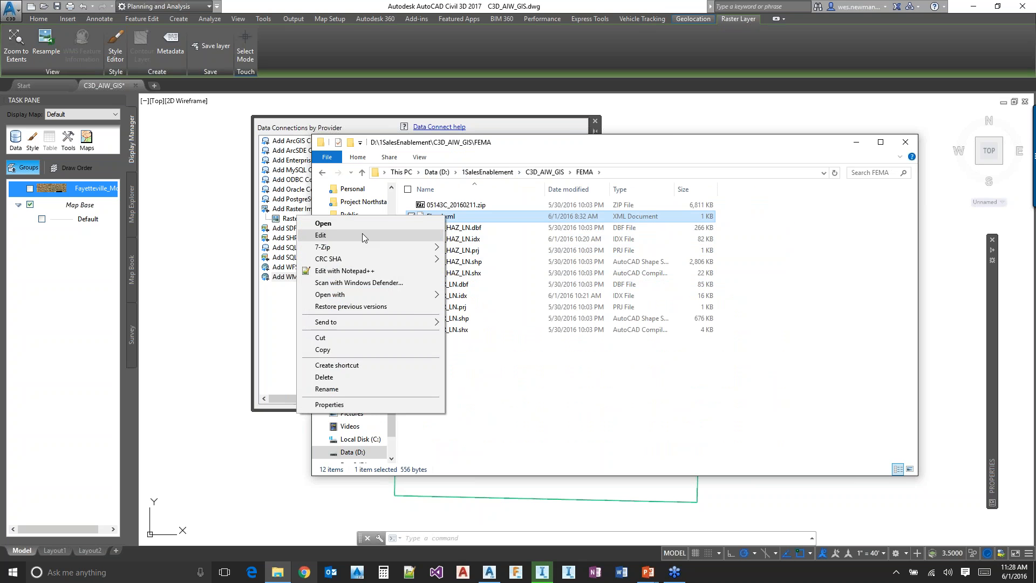
click(361, 233)
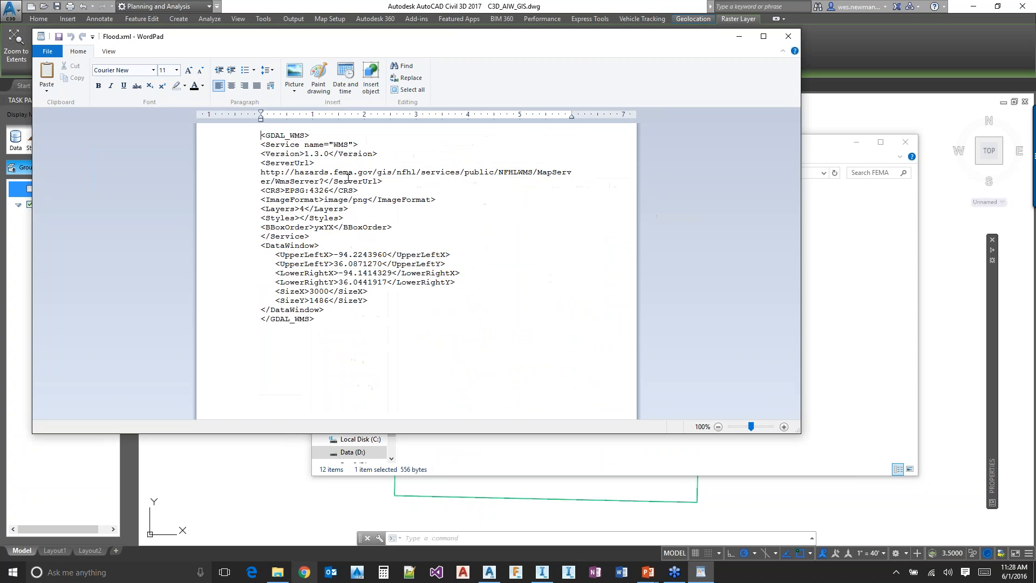
Copy the WMS ServerUrl address from Flood.xml and return to the Civil 3D Data Connect window
drag(333, 181, 262, 174)
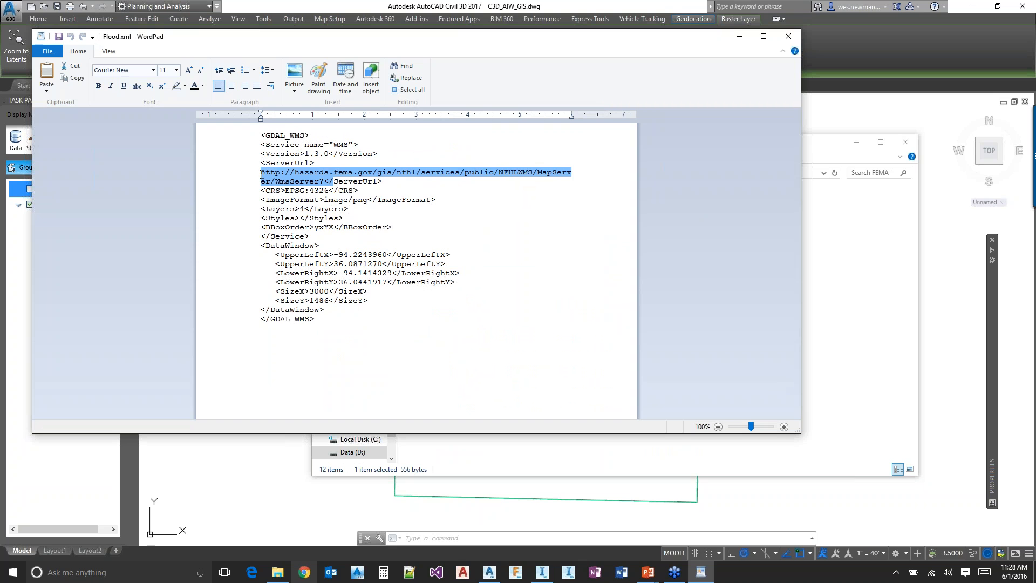
right_click(306, 184)
click(276, 195)
click(317, 496)
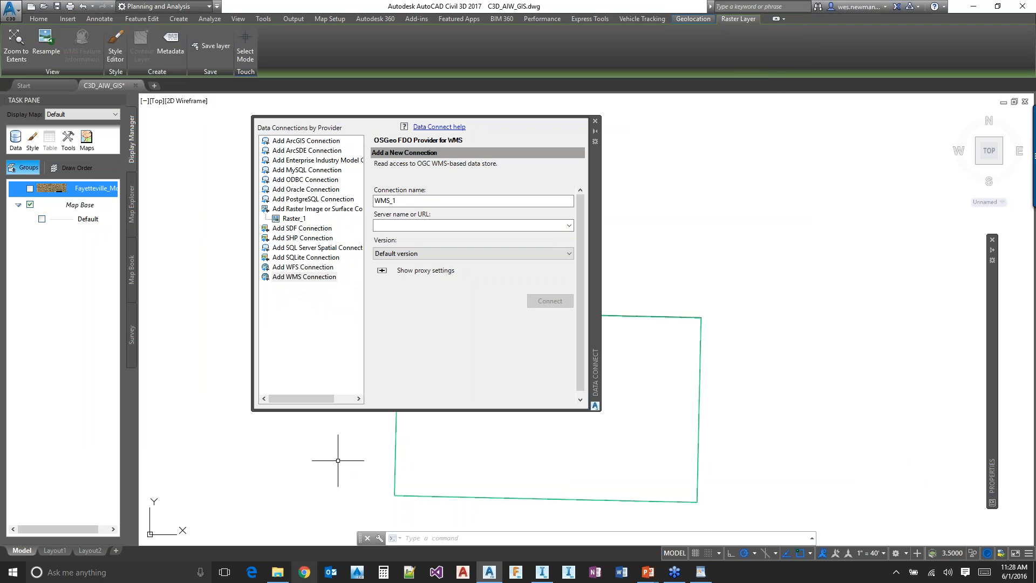
click(278, 572)
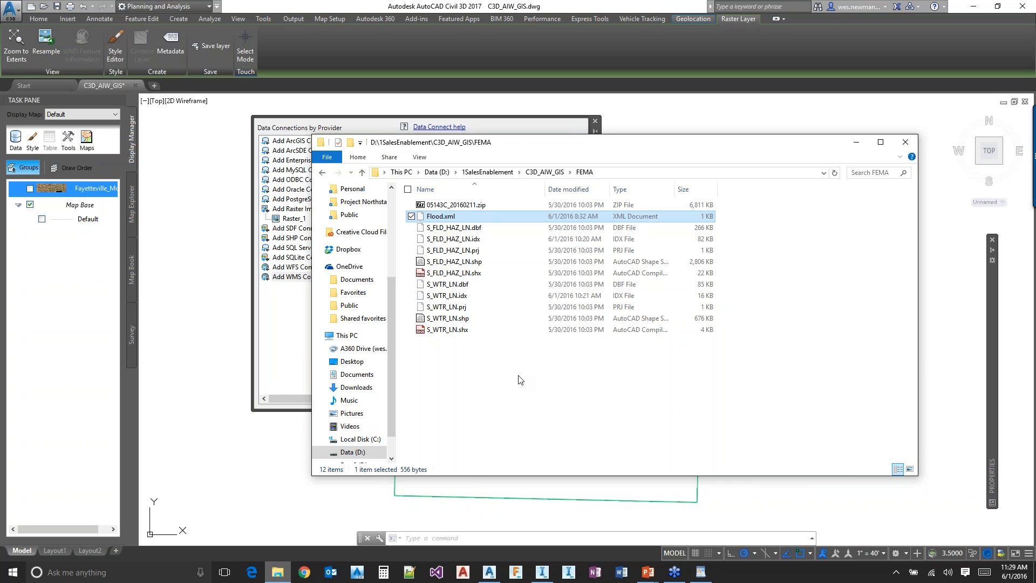
click(544, 171)
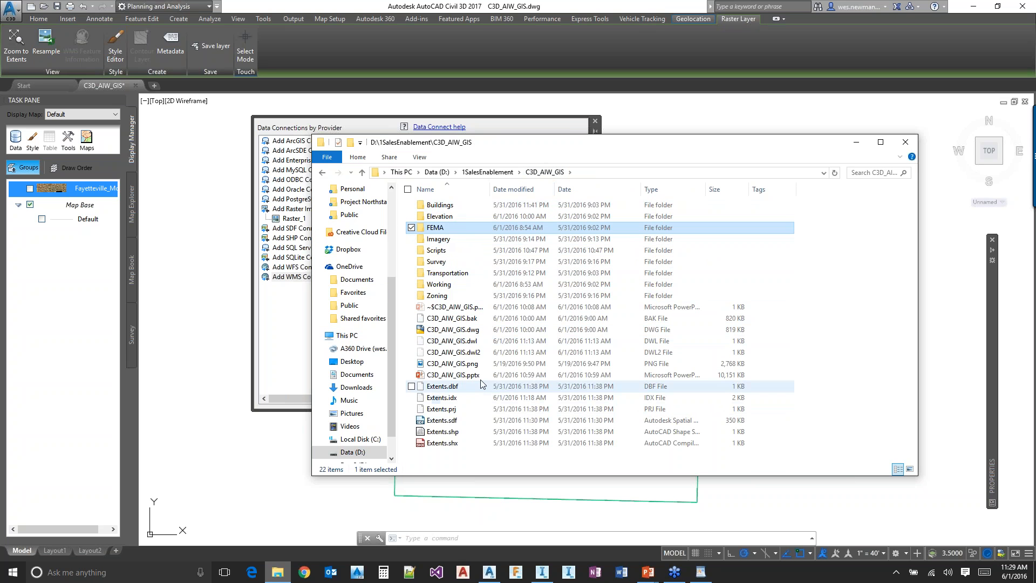
double_click(441, 284)
double_click(442, 251)
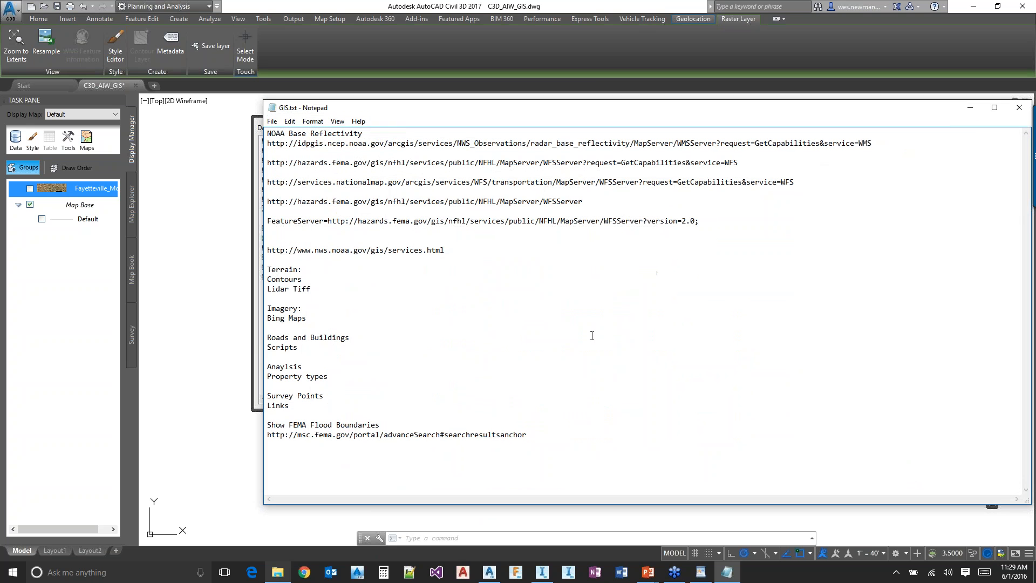
drag(765, 163, 226, 165)
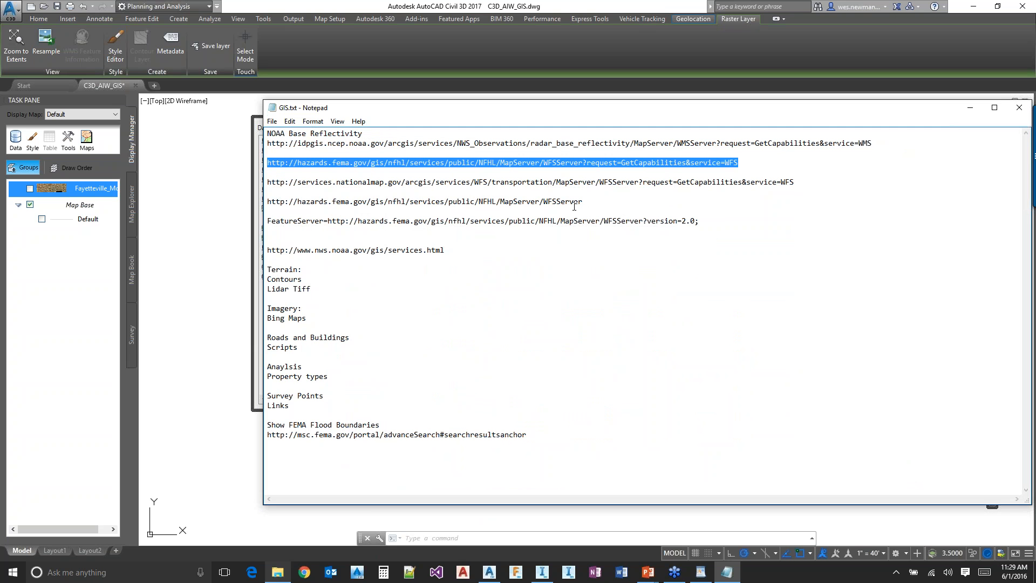
click(257, 125)
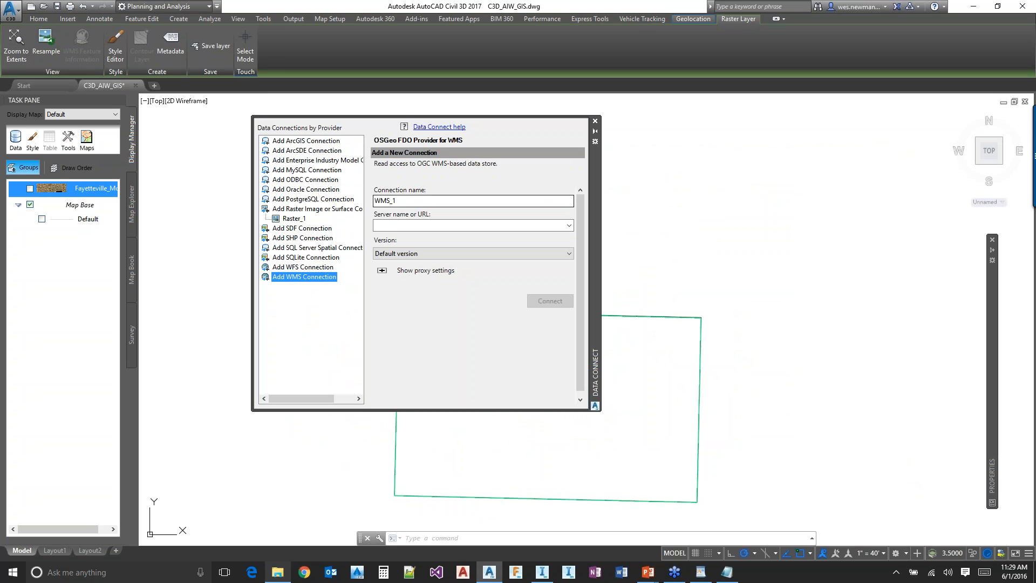
click(404, 226)
key(ctrl+v)
Try to connect WMS_1 to the FEMA server using version 1.3.0 and a login without credentials
click(423, 254)
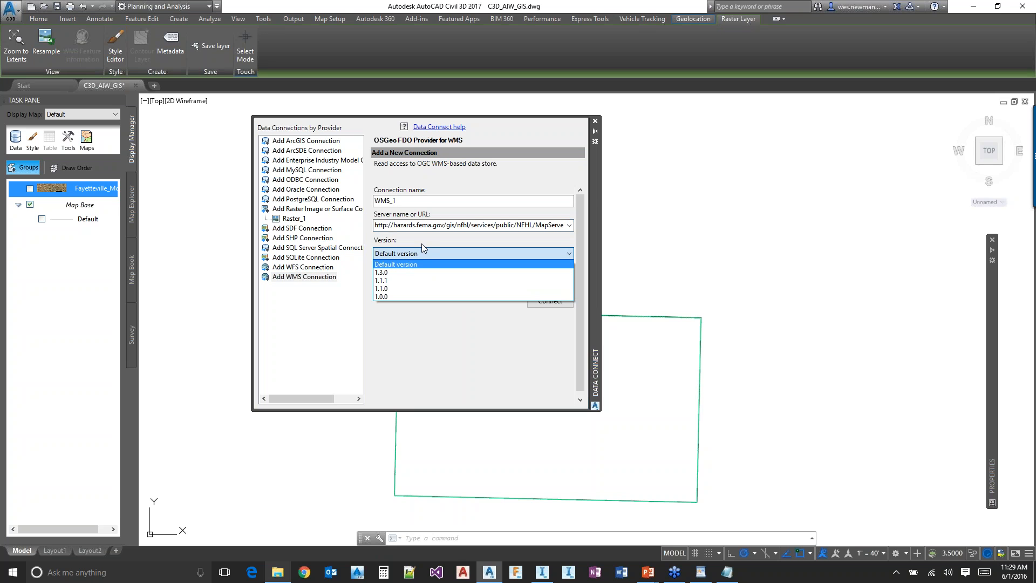
click(395, 272)
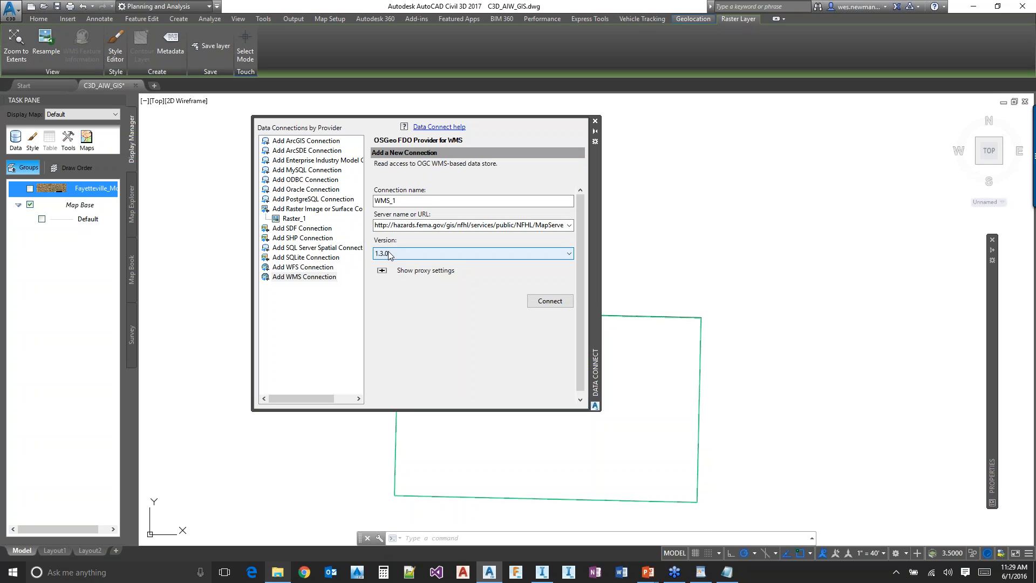
click(548, 301)
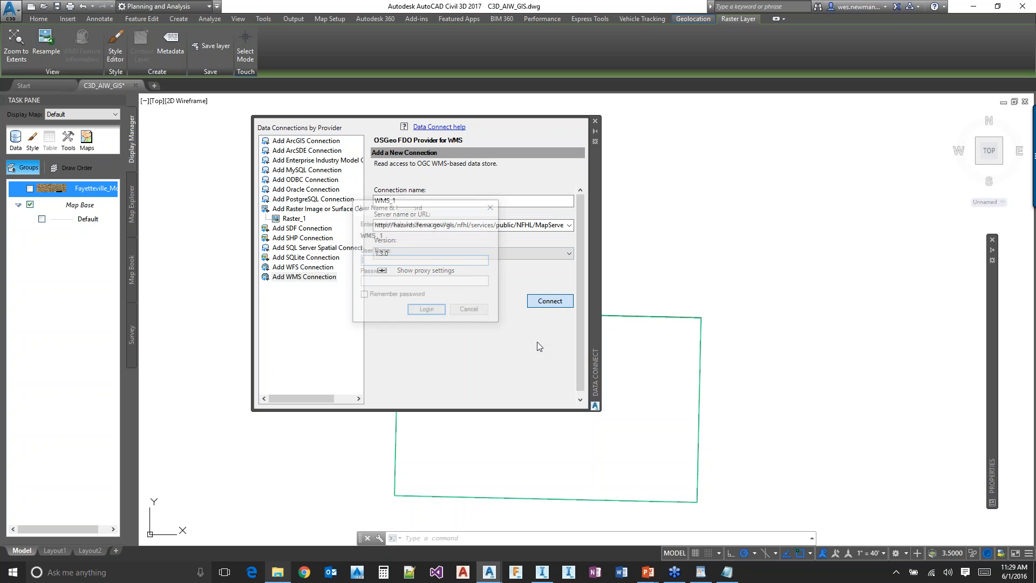
click(427, 310)
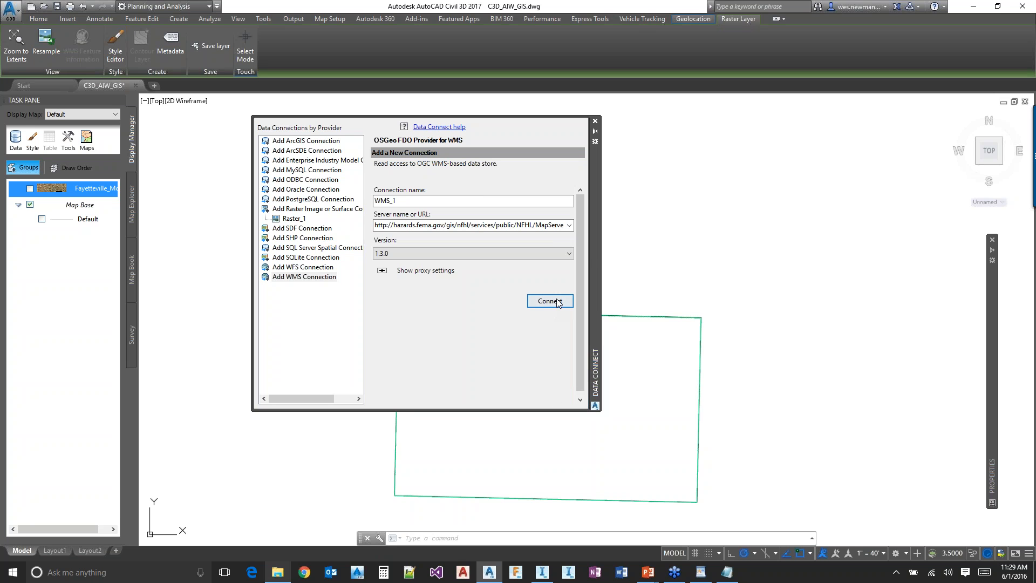
Try to connect WMS_1 to the FEMA server using the default version and a login without credentials
click(513, 254)
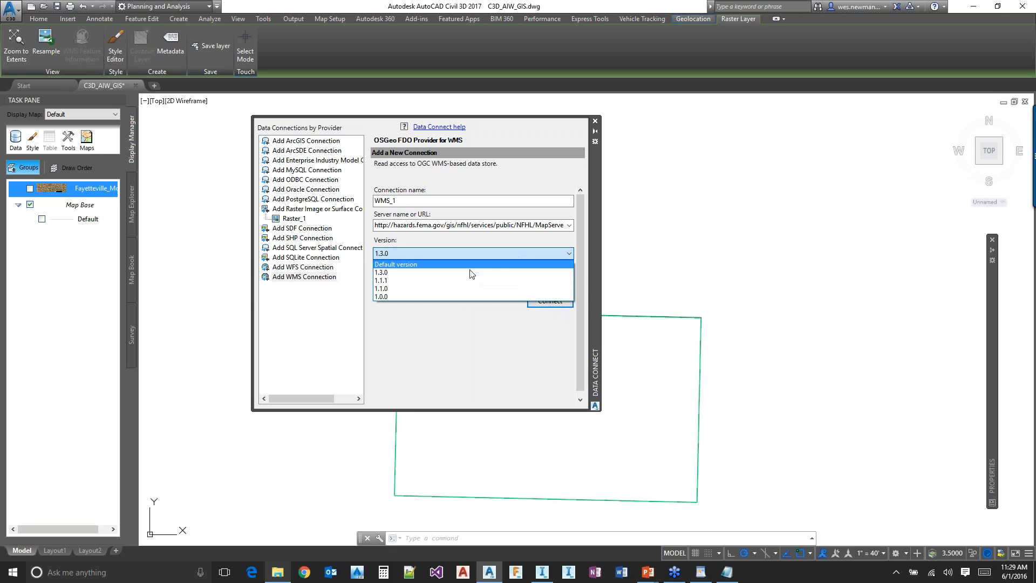
click(400, 265)
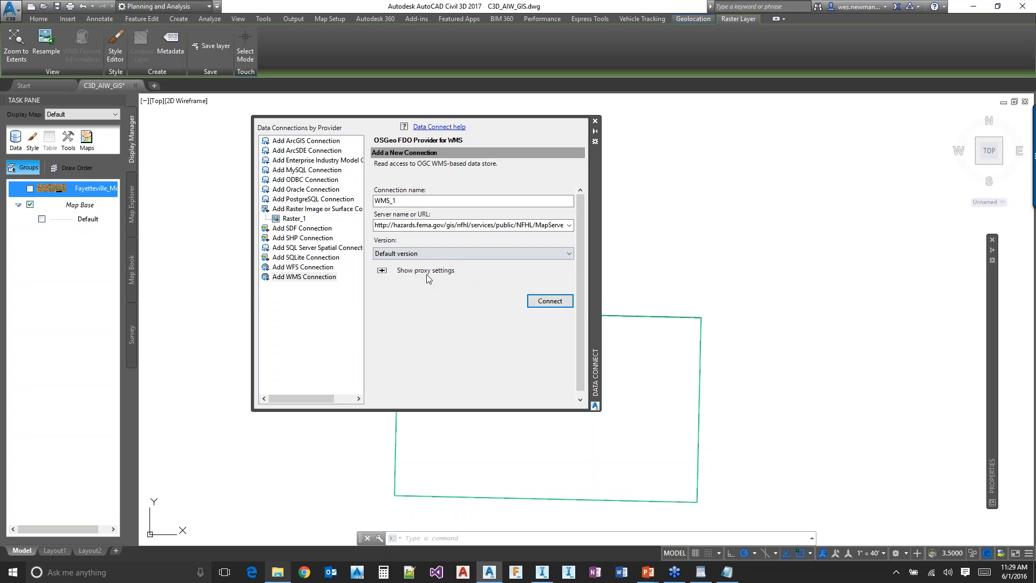
click(548, 306)
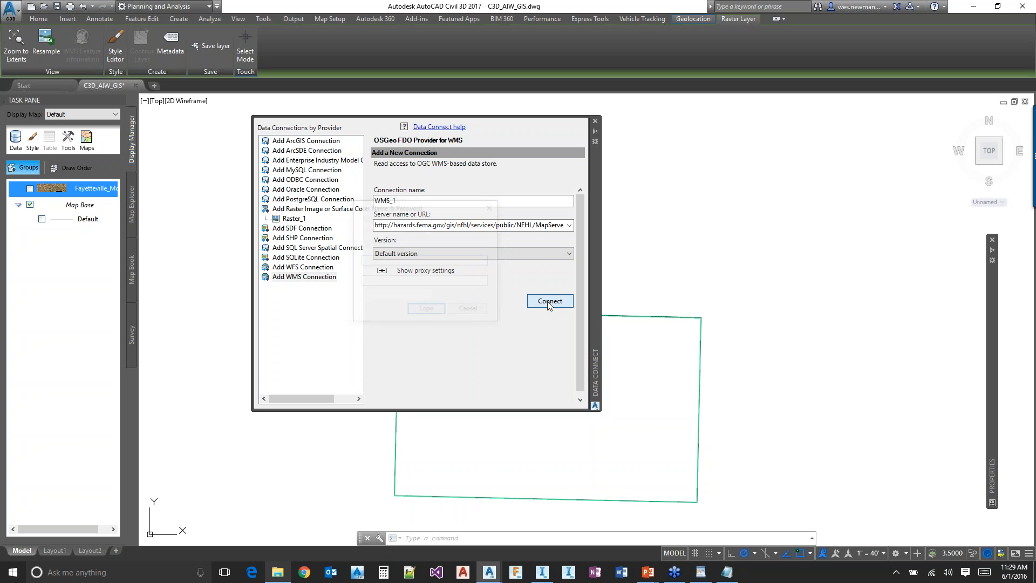
click(424, 308)
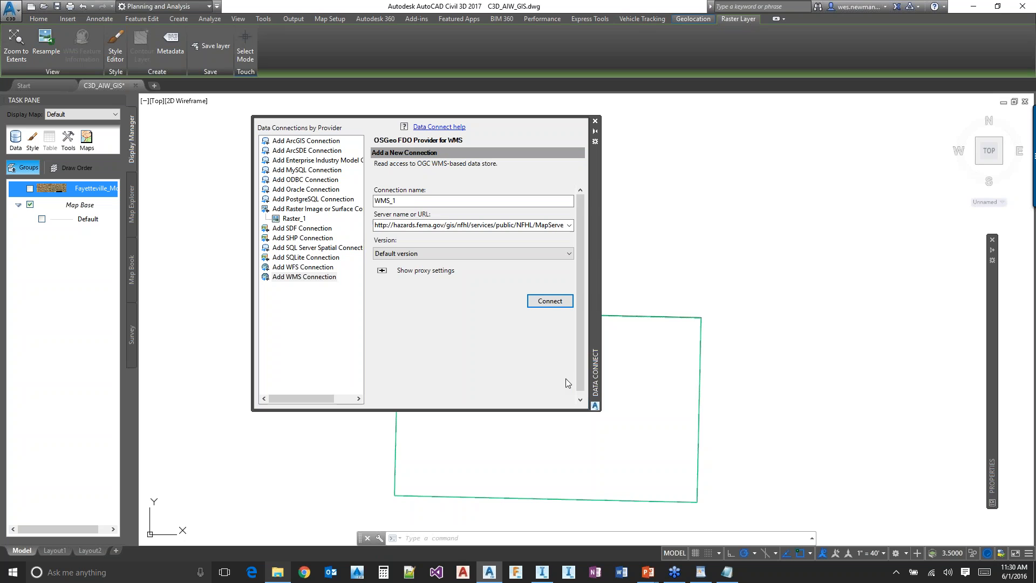
Trim the request parameters from WMS_1's server URL so it ends in WFSServer?, and cancel the login prompt
scroll(550, 215, down, 1)
double_click(524, 222)
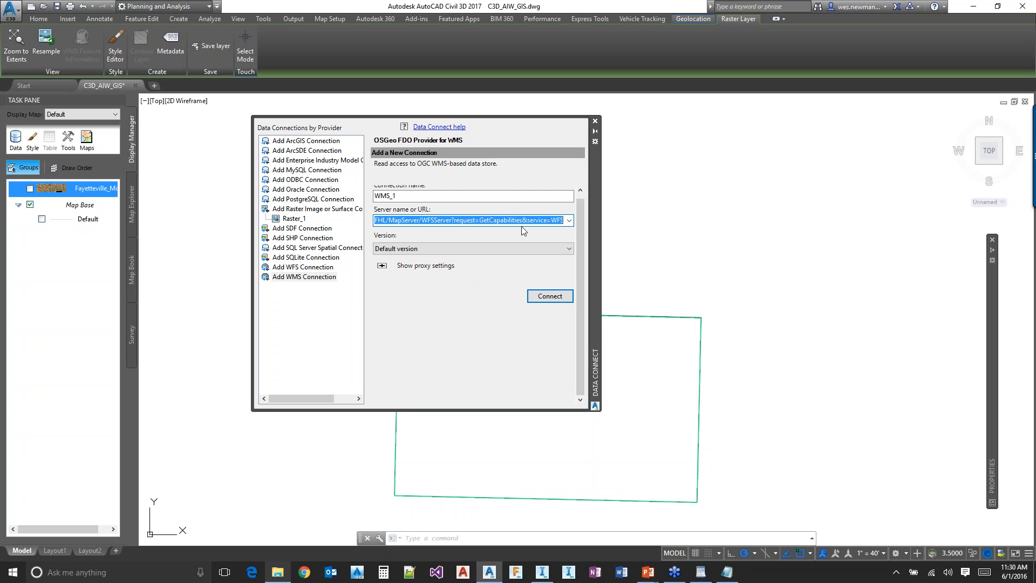
drag(455, 221, 618, 244)
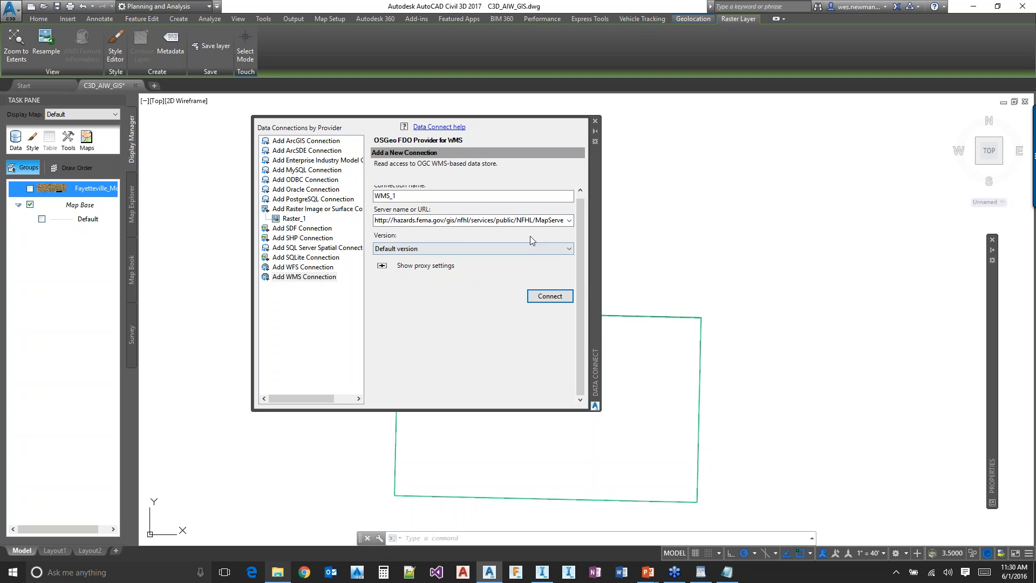
click(453, 221)
drag(453, 221, 589, 235)
key(Delete)
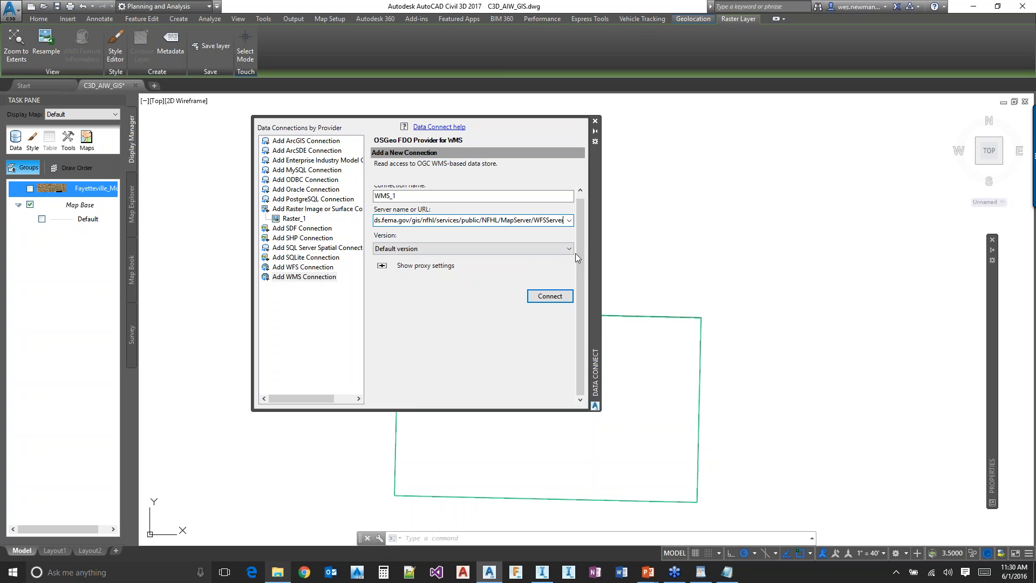
text(?)
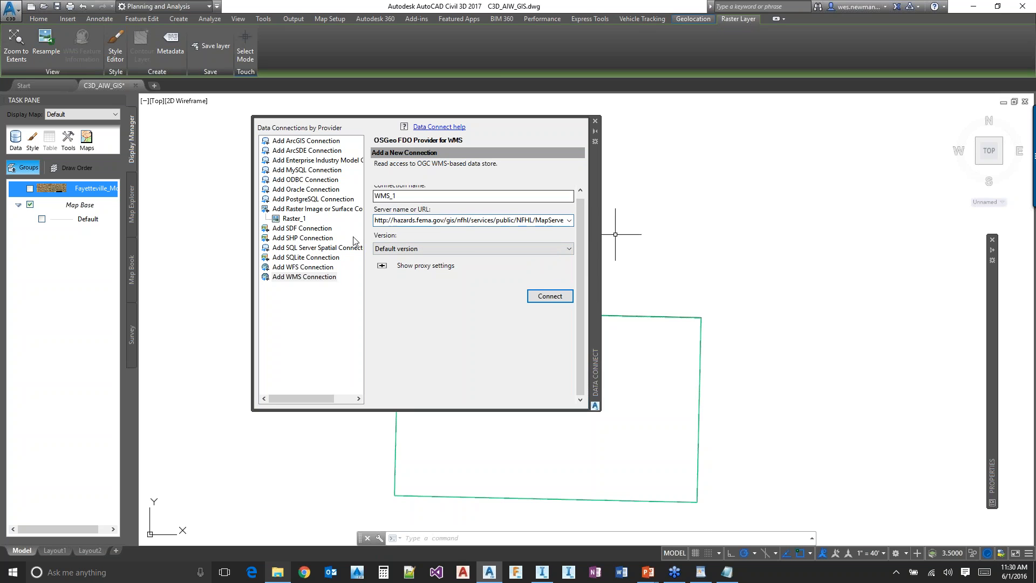
key(Return)
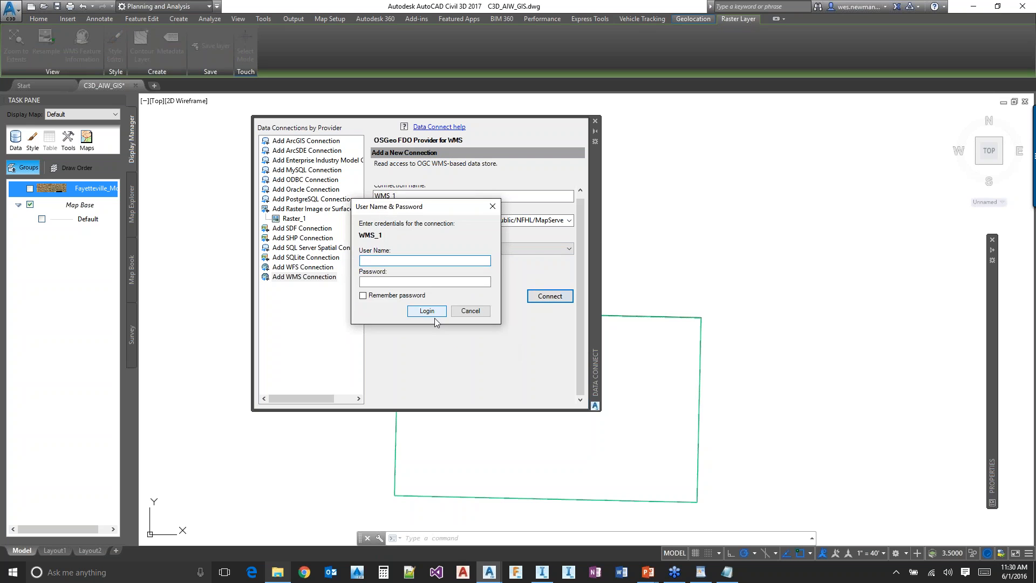
click(468, 308)
Try to connect WMS_1 with the shortened URL using version 1.3.0 and a login without credentials
click(430, 248)
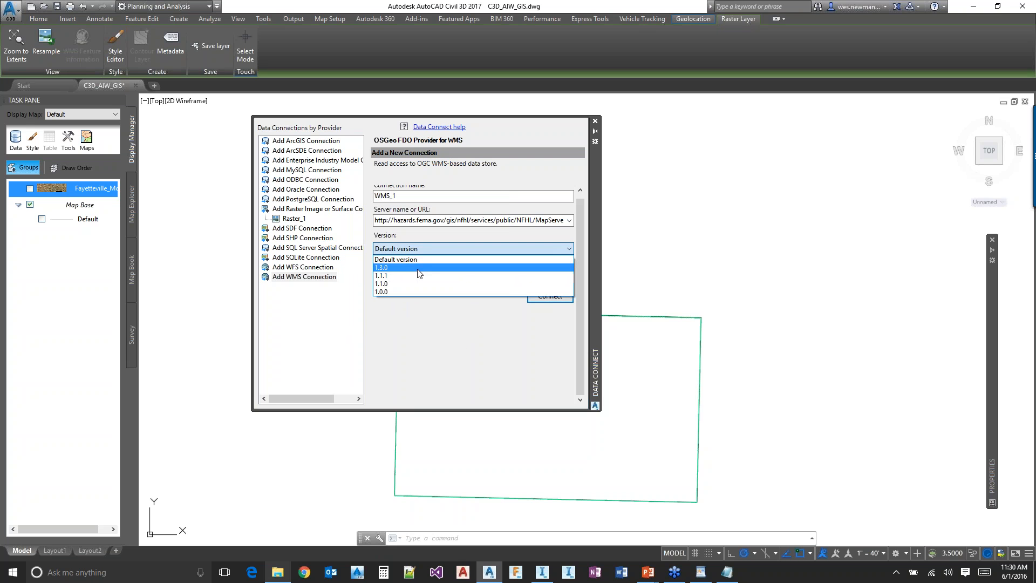
click(421, 277)
click(534, 298)
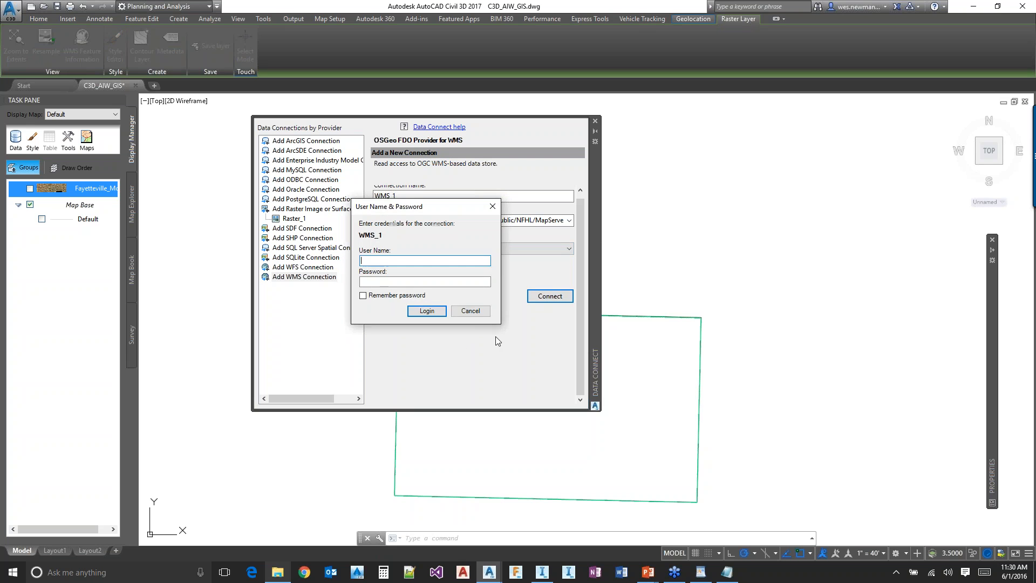
click(426, 311)
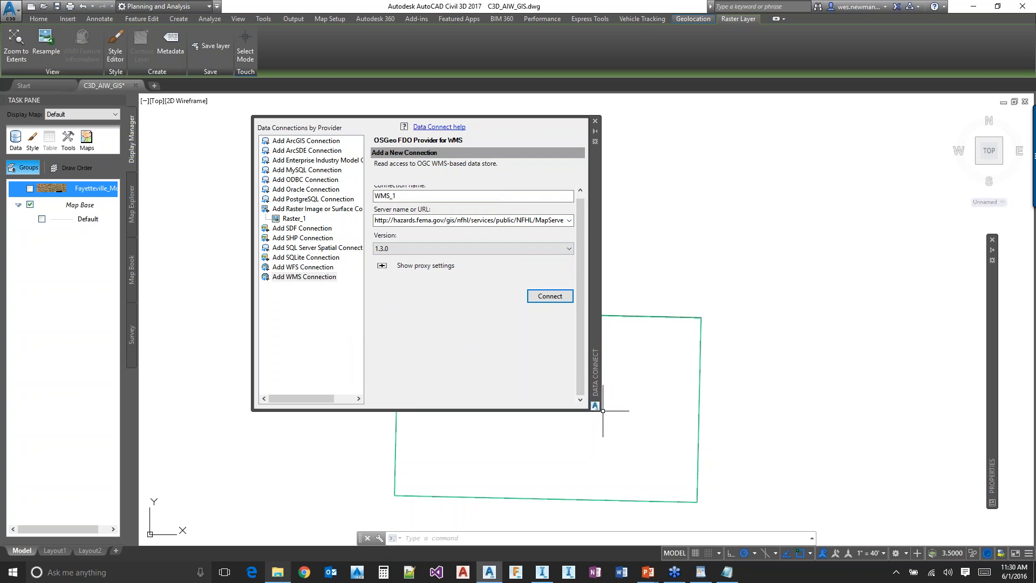
drag(578, 293, 581, 239)
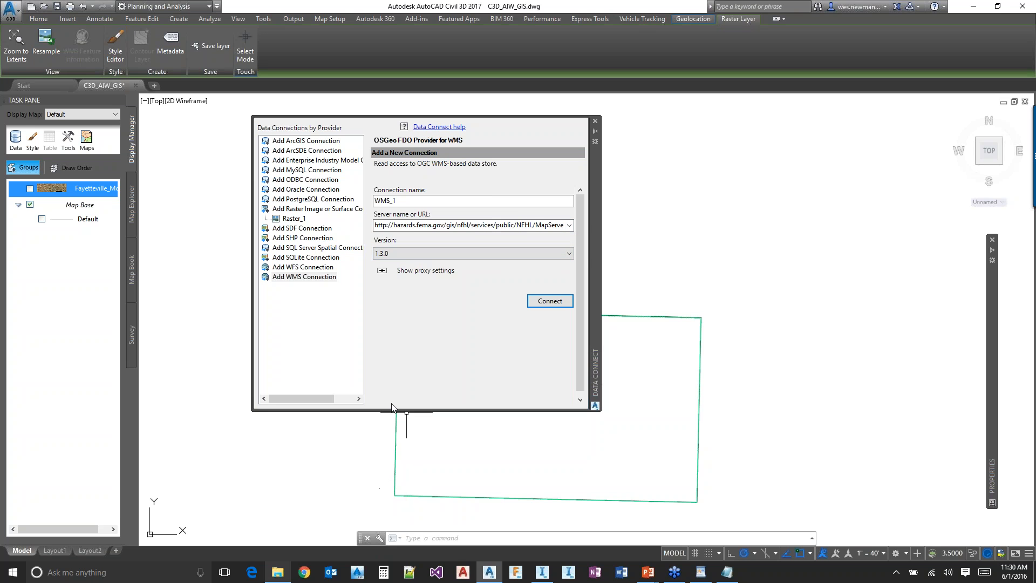
Switch to InfraWorks 360 and start adding a Raster data source to the C3D_AIW_GIS model
click(548, 578)
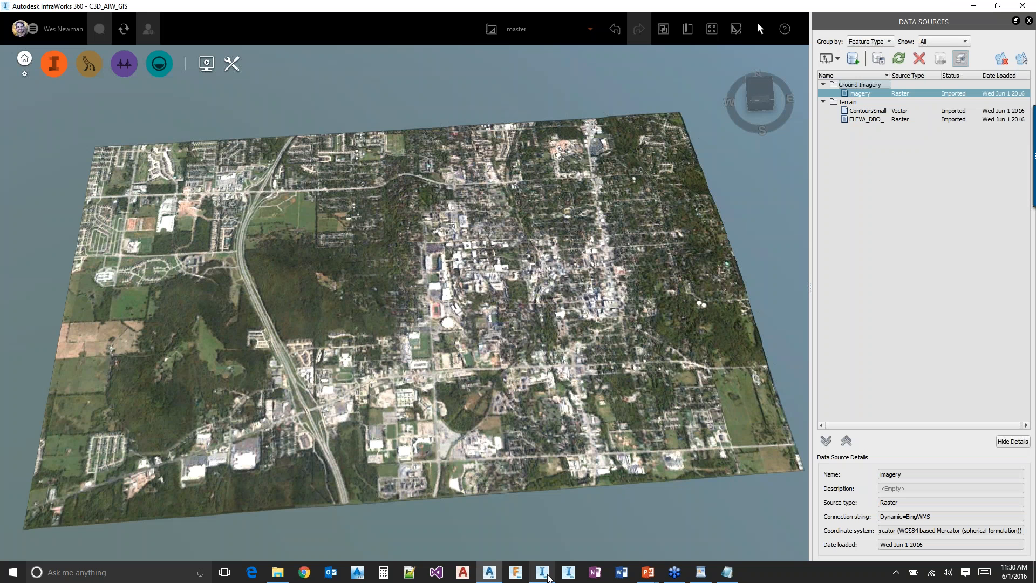
drag(475, 303, 485, 348)
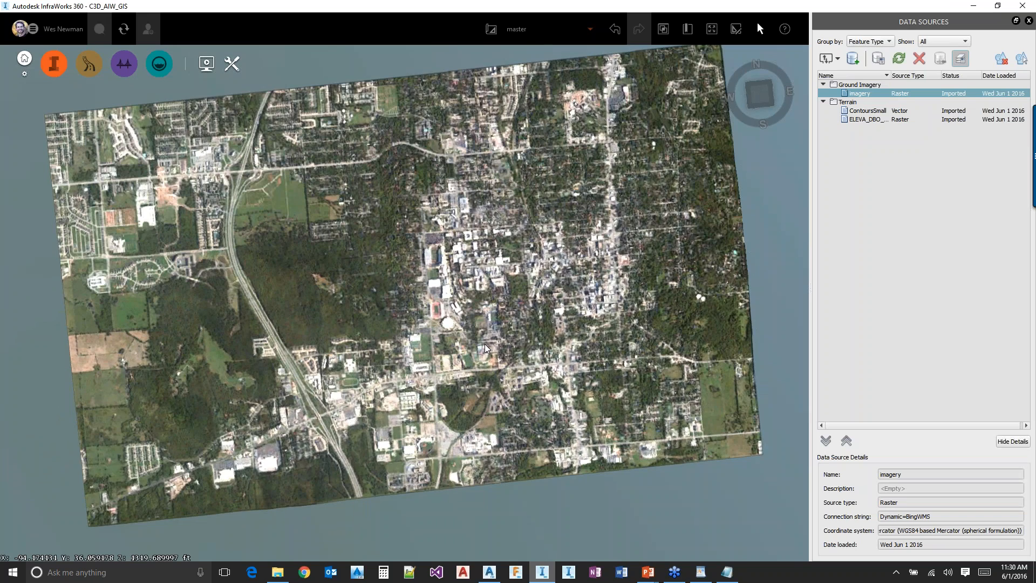
scroll(485, 348, up, 2)
drag(435, 301, 477, 295)
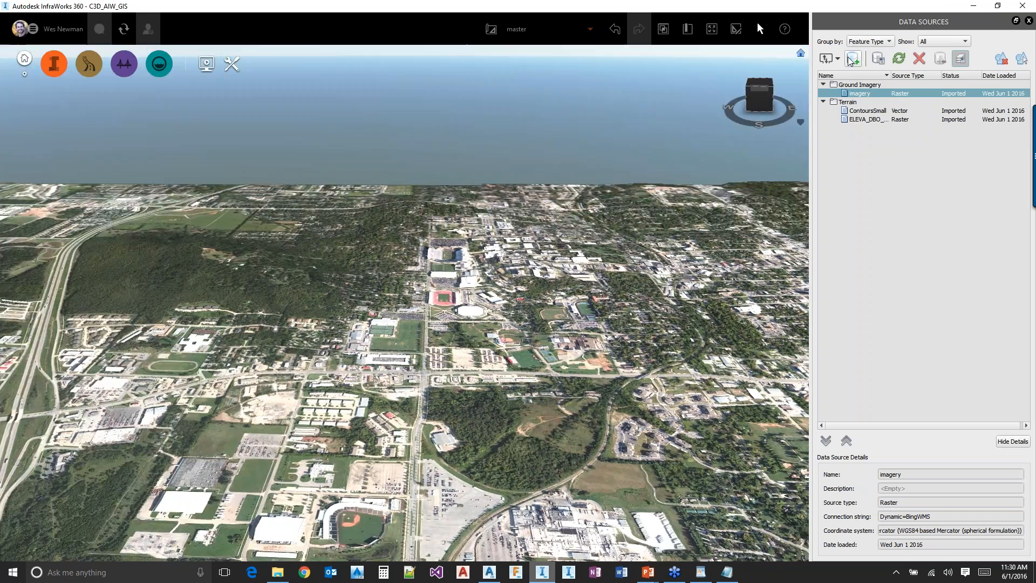
click(838, 59)
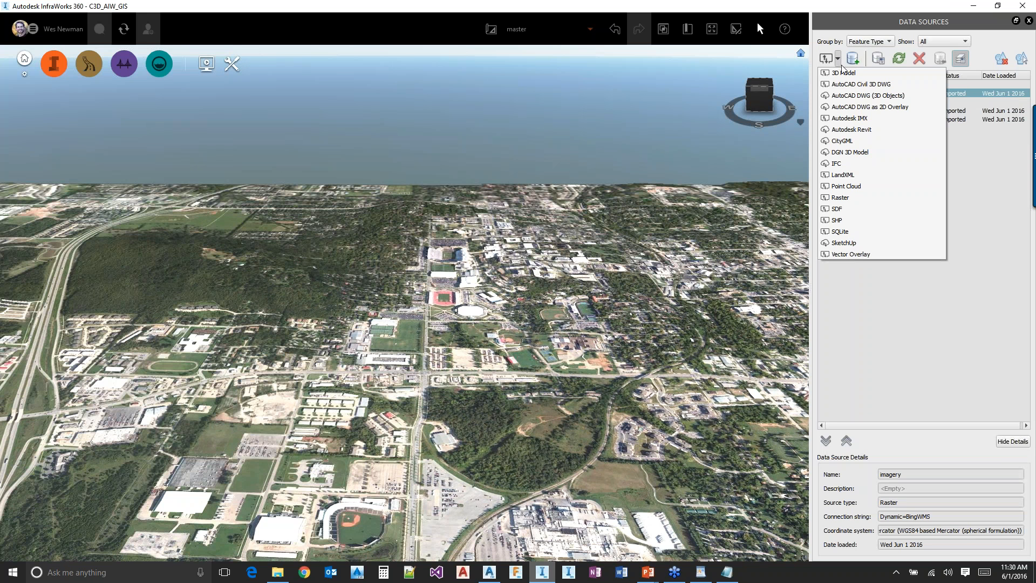
click(842, 220)
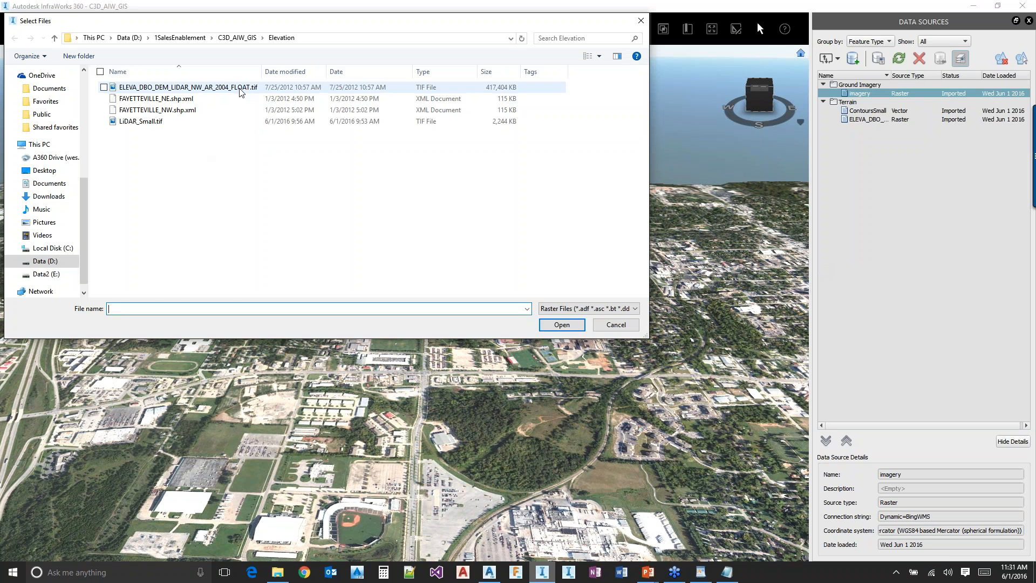
Add Fayetteville_Mosaic.sid from the Fayetteville\AIM2Please2\Ortho folder on drive D as ground imagery clipped to the model extent, and refresh the model
click(240, 89)
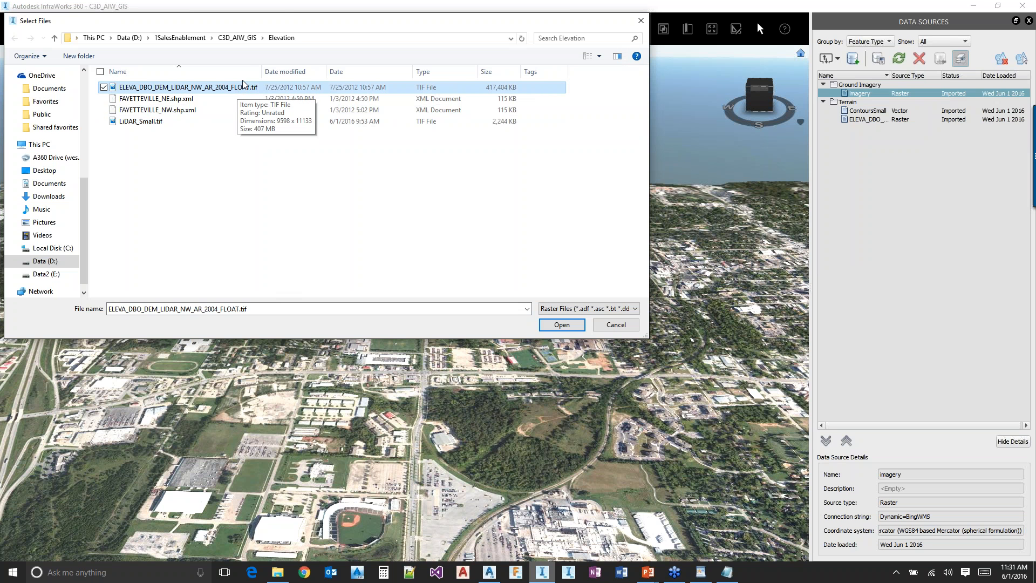
click(180, 37)
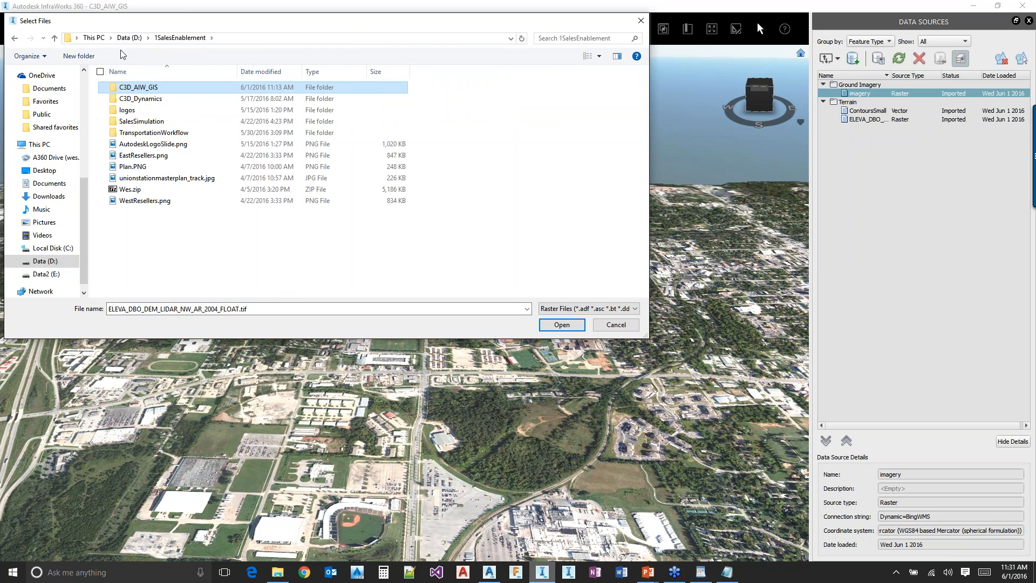
click(123, 37)
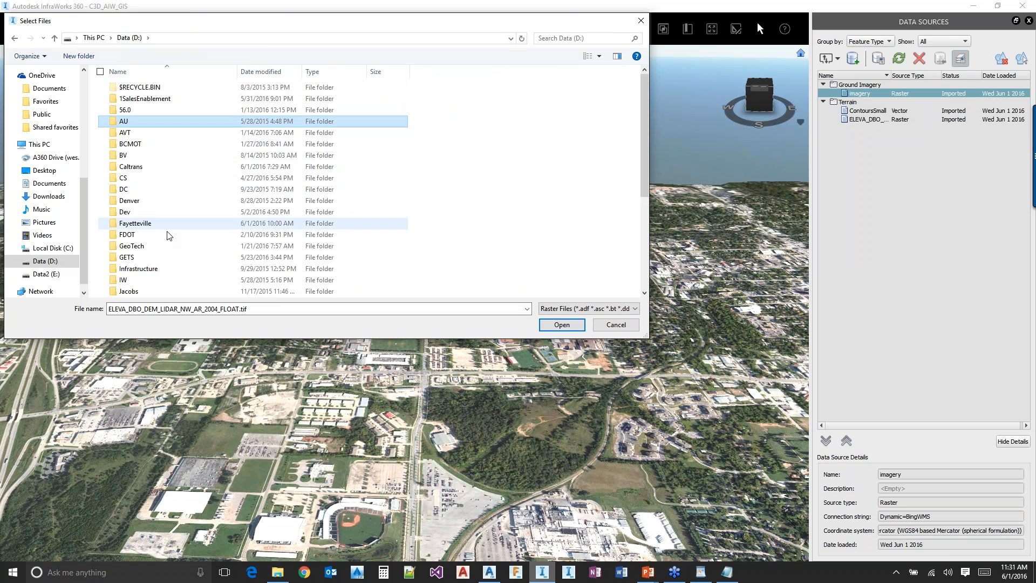
click(153, 226)
double_click(152, 226)
double_click(138, 88)
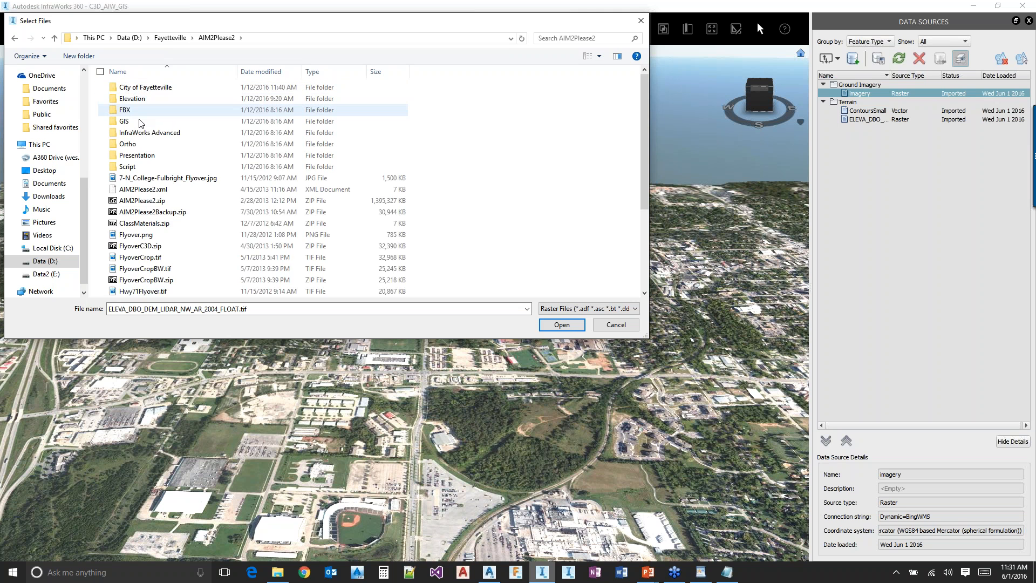
double_click(141, 144)
click(167, 89)
double_click(167, 89)
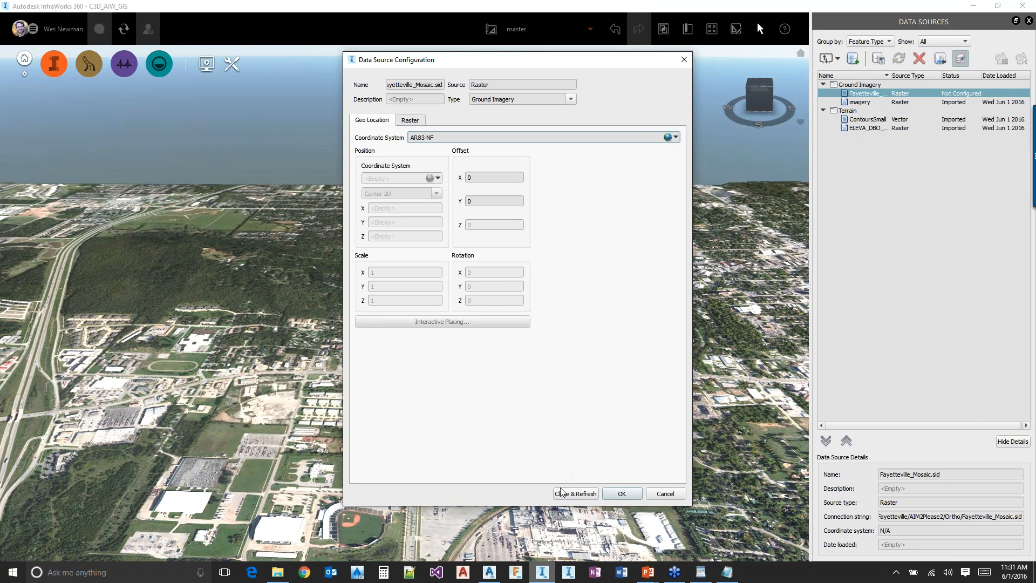
click(416, 122)
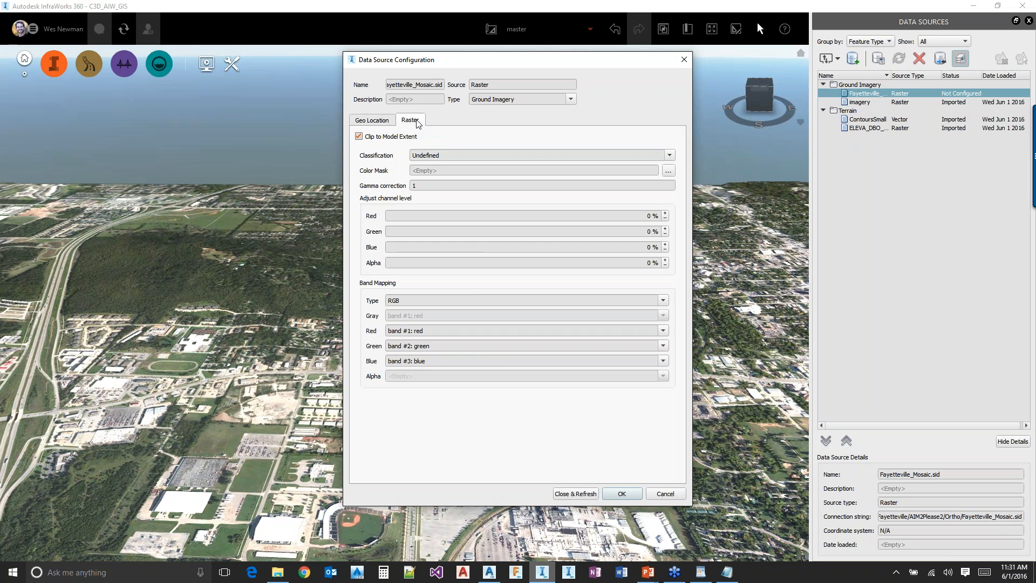
click(573, 494)
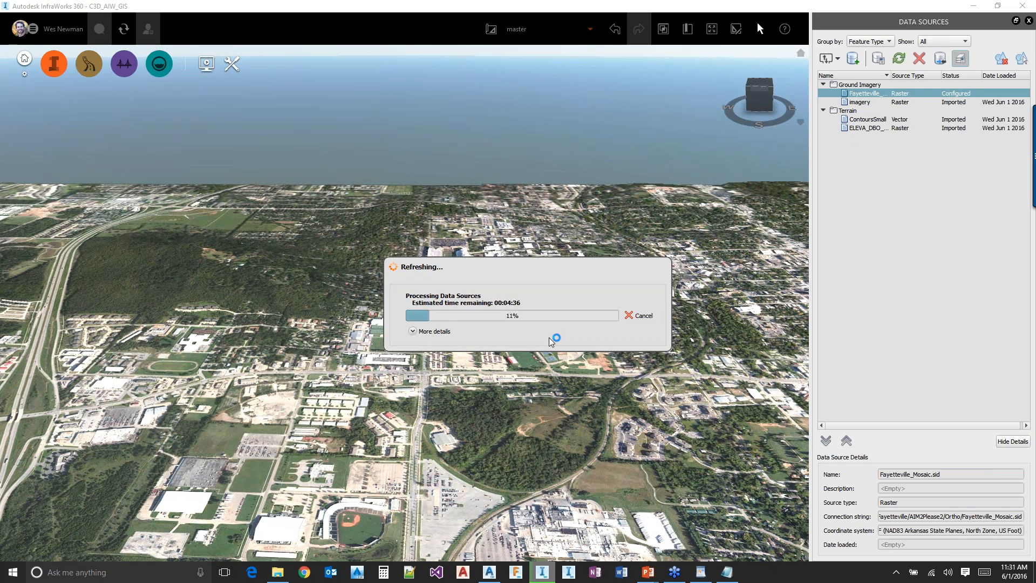
Switch back to Civil 3D and replace WMS_1's server URL with the copied FEMA address
key(alt+Tab)
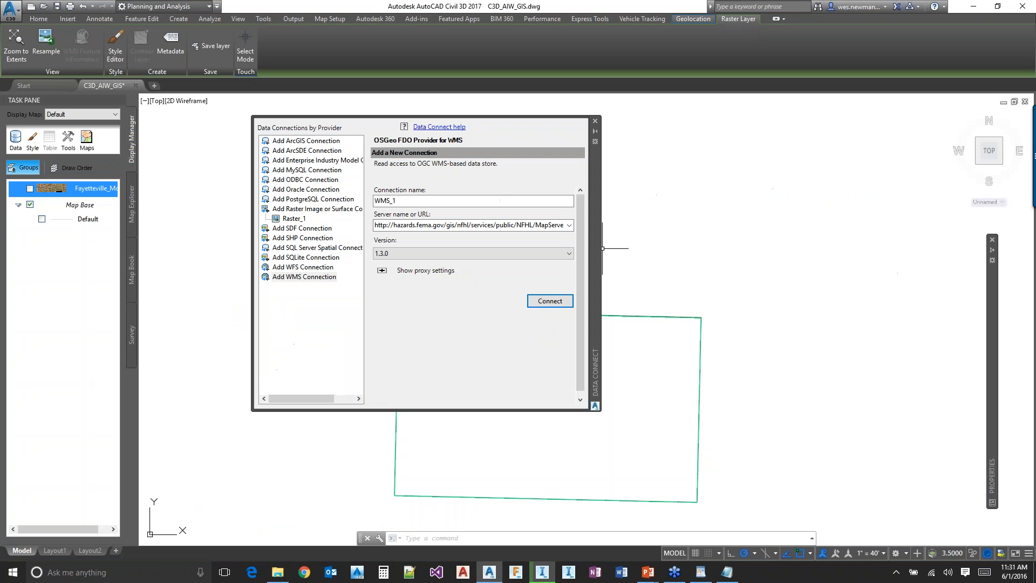
triple_click(559, 225)
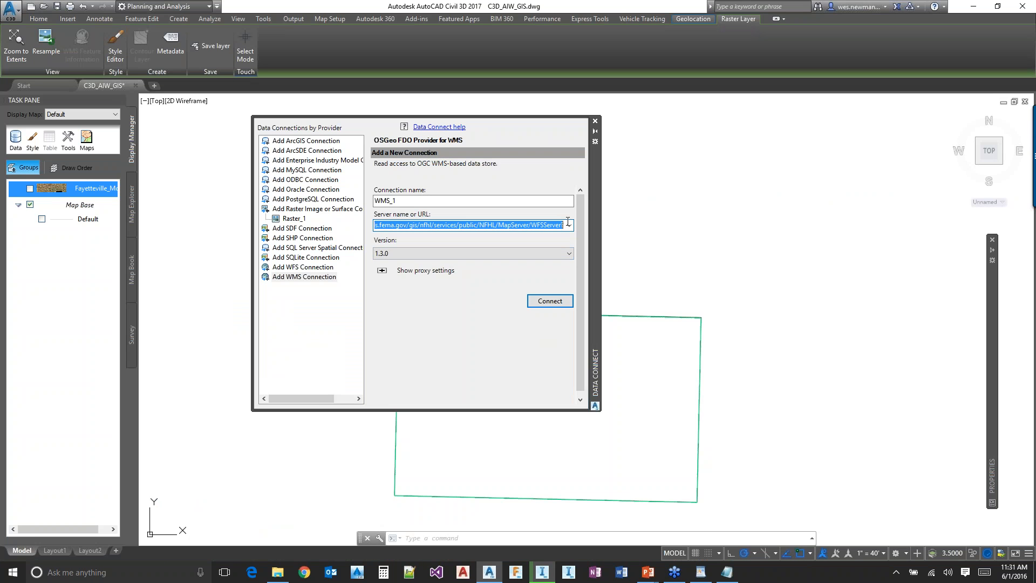
key(ctrl+v)
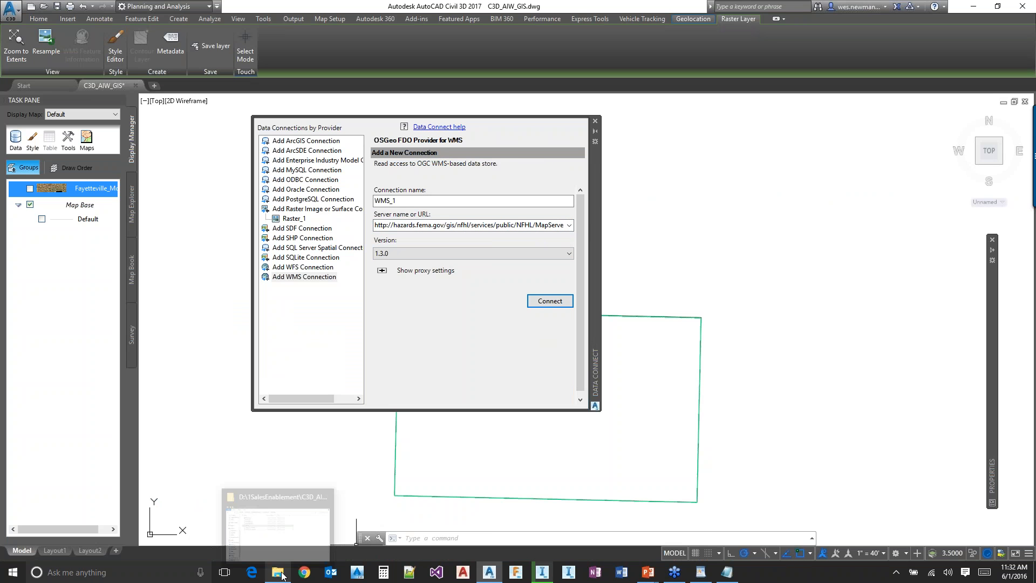
Select the FEMA WFSServer GetCapabilities address in GIS.txt and check the same file in Notepad++
click(732, 577)
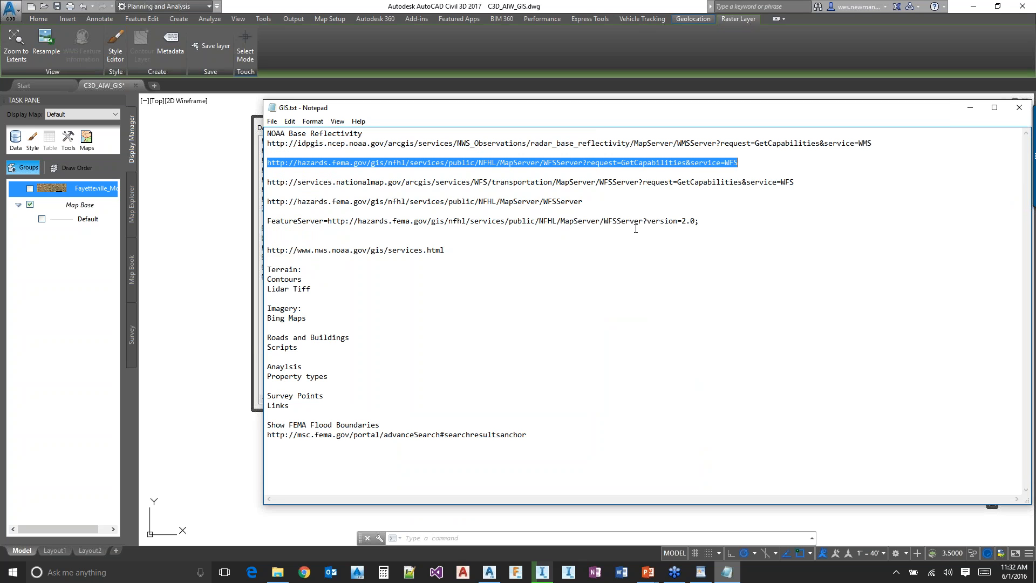
click(555, 163)
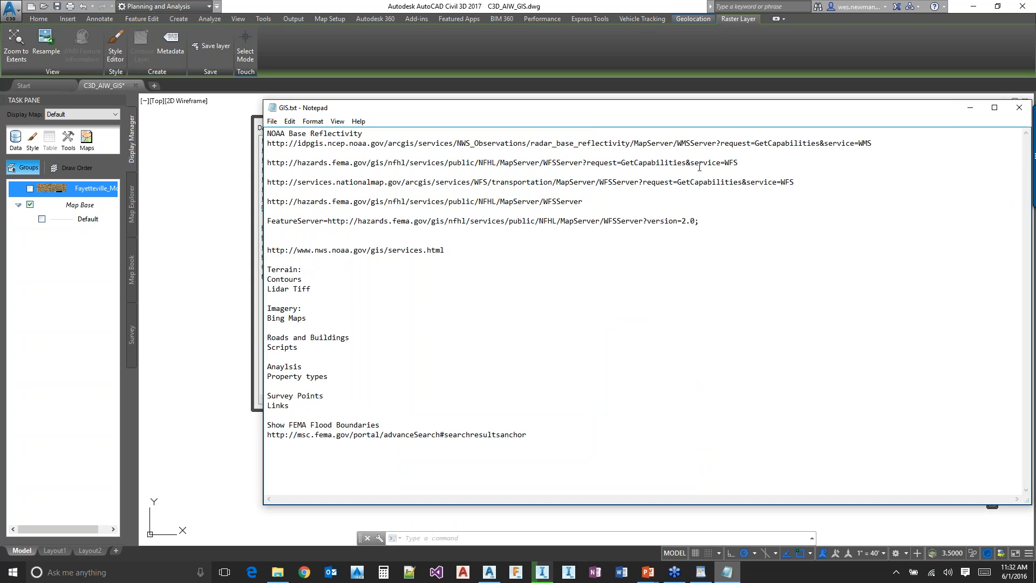
drag(738, 162, 253, 160)
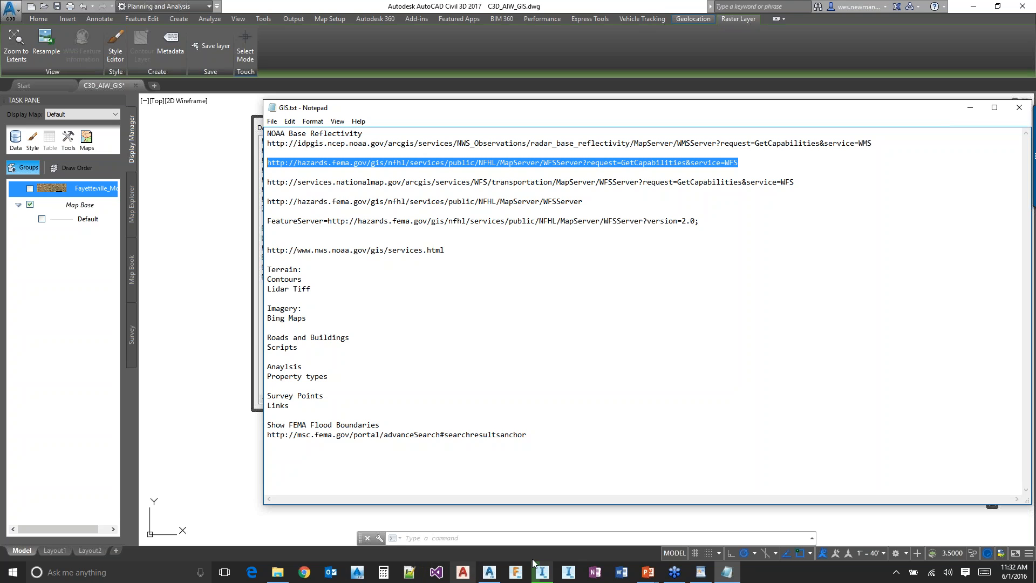
click(414, 575)
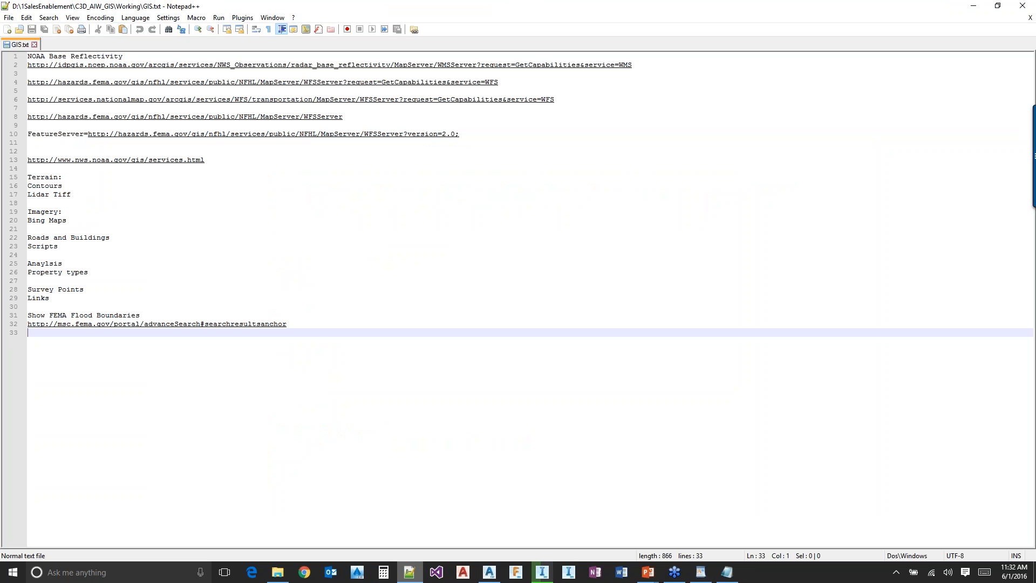
key(alt+Tab)
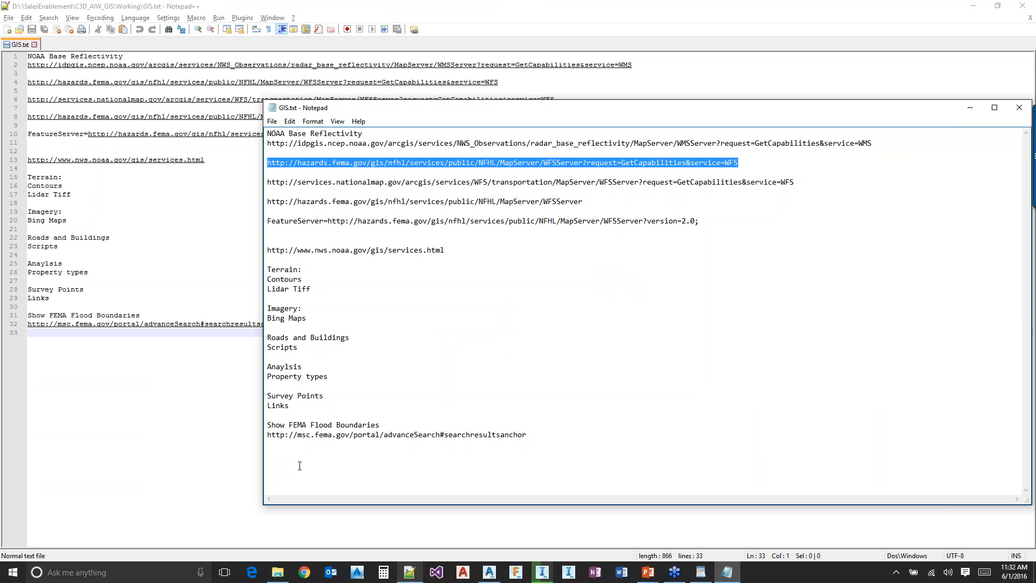
click(280, 573)
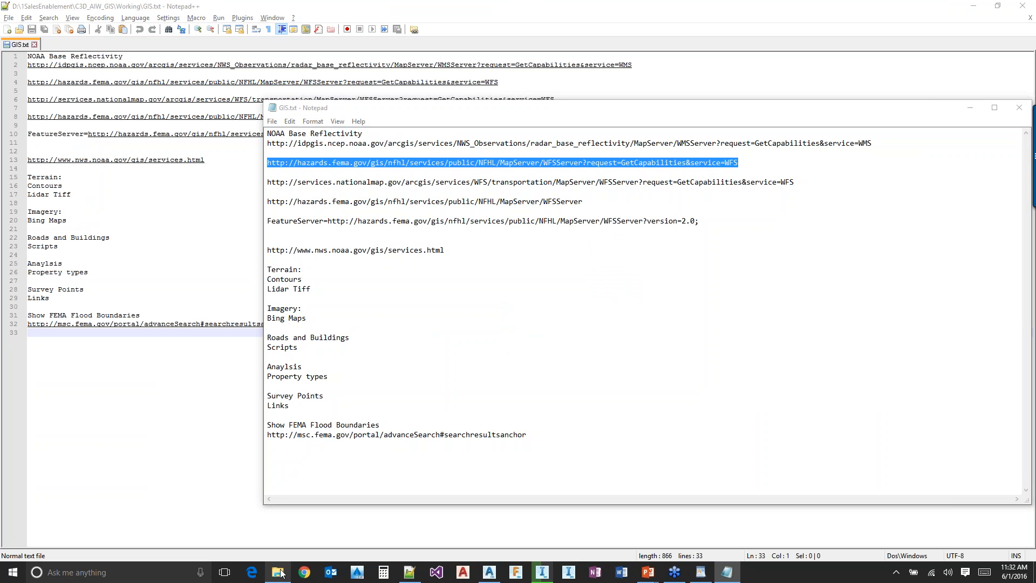
click(450, 215)
right_click(456, 217)
click(391, 276)
drag(415, 82, 82, 82)
key(ctrl+c)
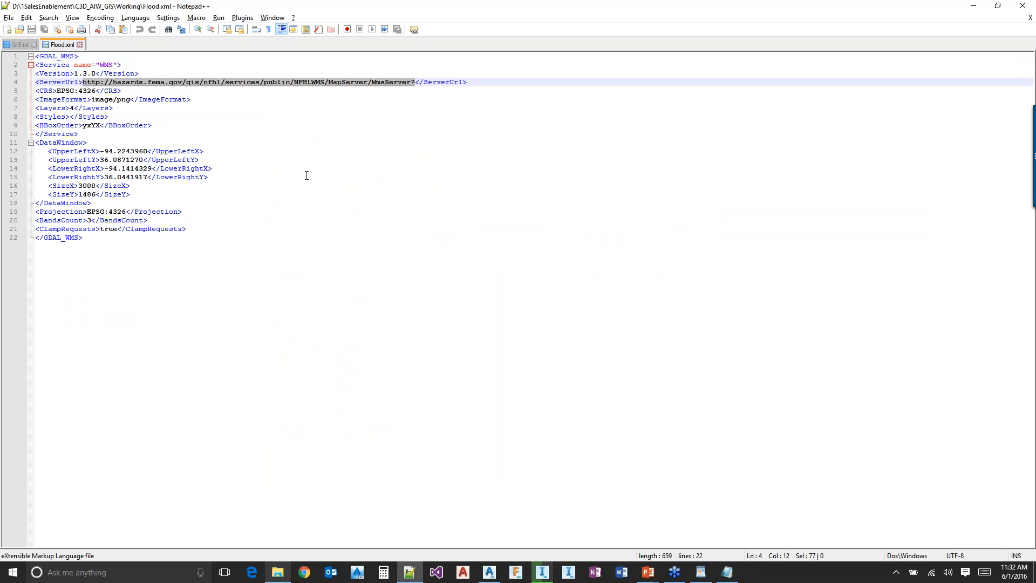
Switch back to Civil 3D, replace WMS_1's server URL with the copied FEMA NFHLWMS address, and connect without entering credentials
key(alt+Tab)
key(alt+Tab)
key(alt+Tab)
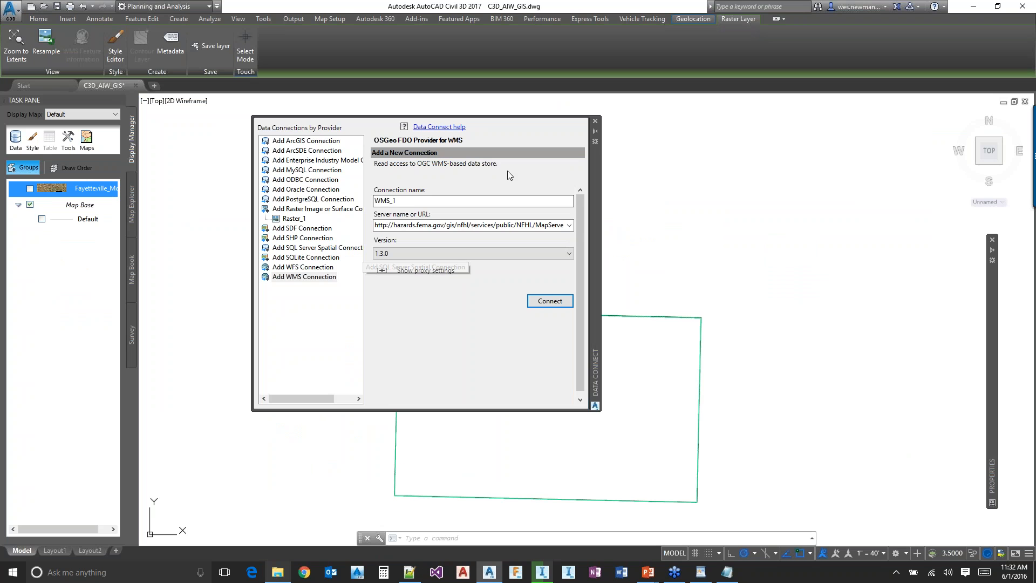
key(Tab)
key(Tab)
key(ctrl+v)
click(532, 305)
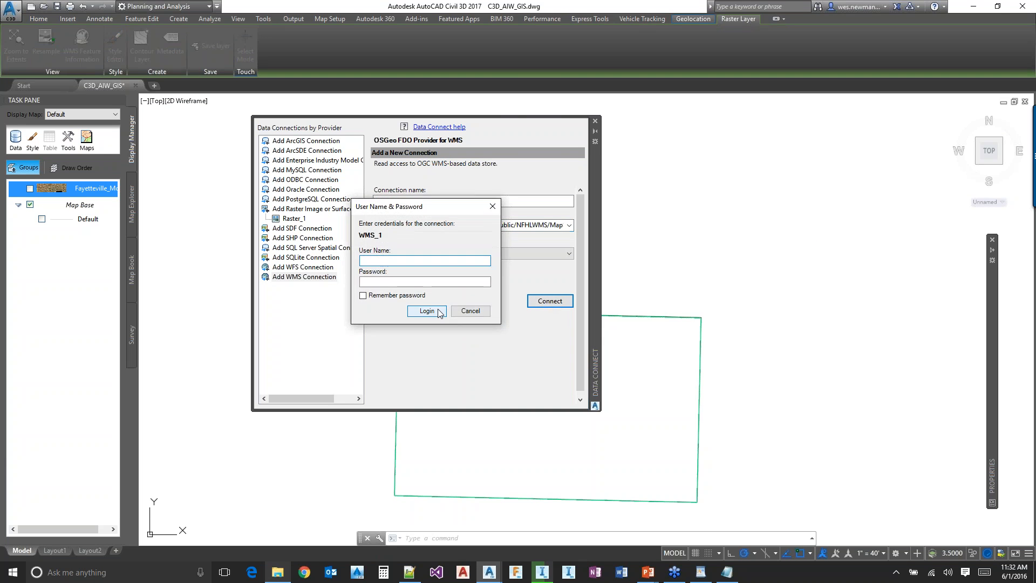
click(427, 311)
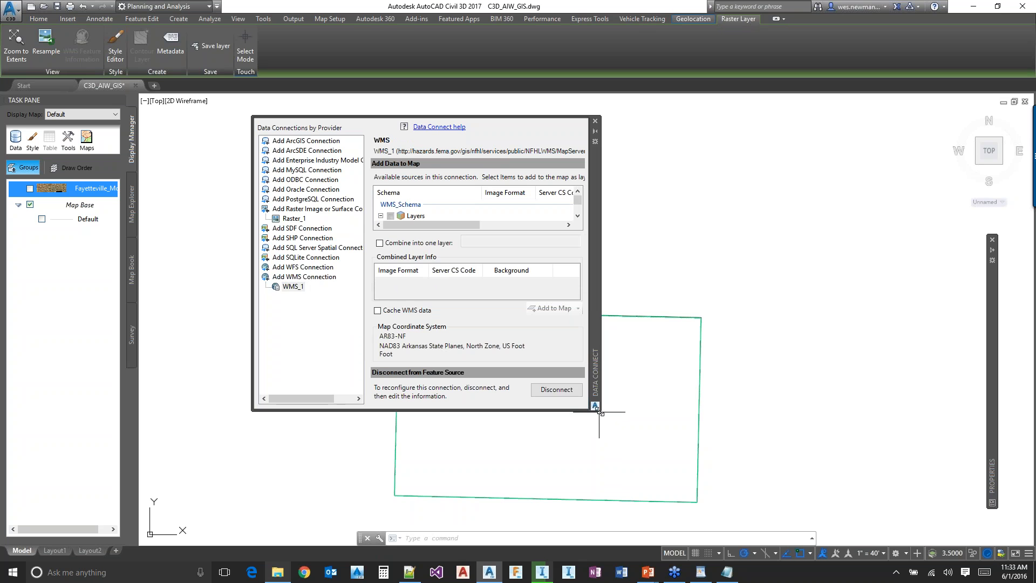
Add the Flood Hazard Zones layer from the WMS_1 connection to the map and close the data connection window
drag(596, 413, 765, 516)
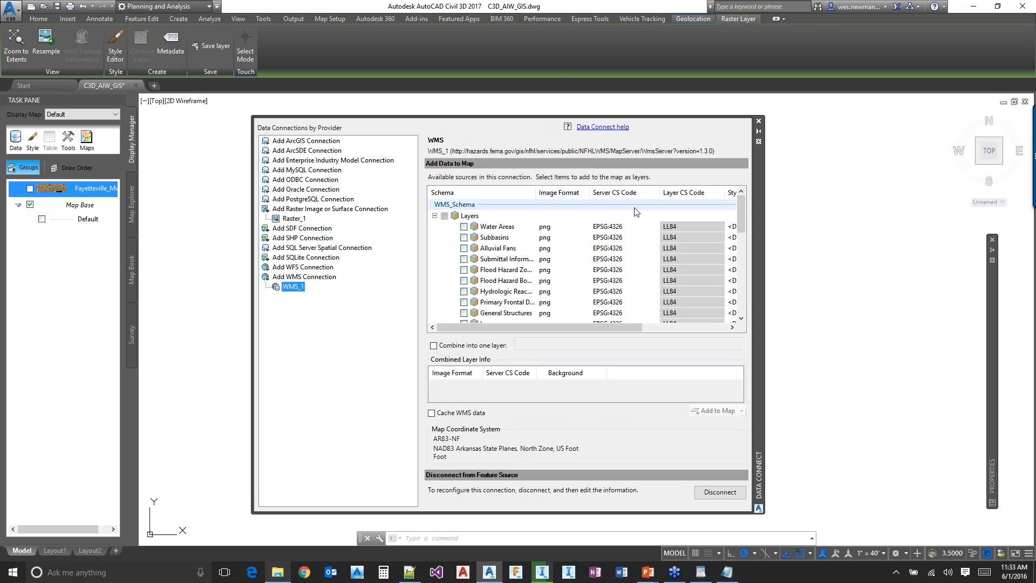
mouse_move(740, 219)
mouse_down()
mouse_move(739, 242)
mouse_move(736, 228)
mouse_up()
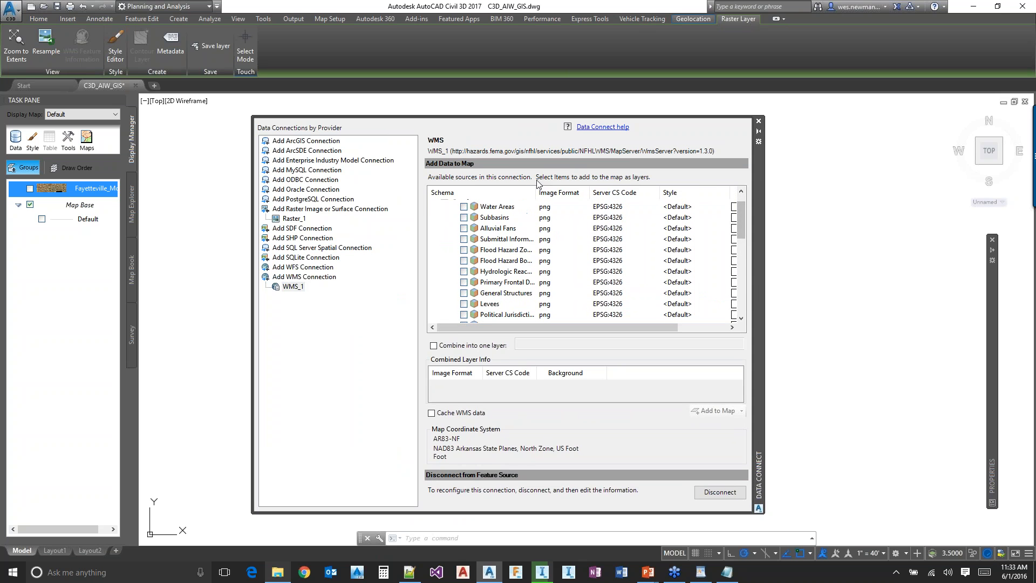
drag(533, 192, 574, 193)
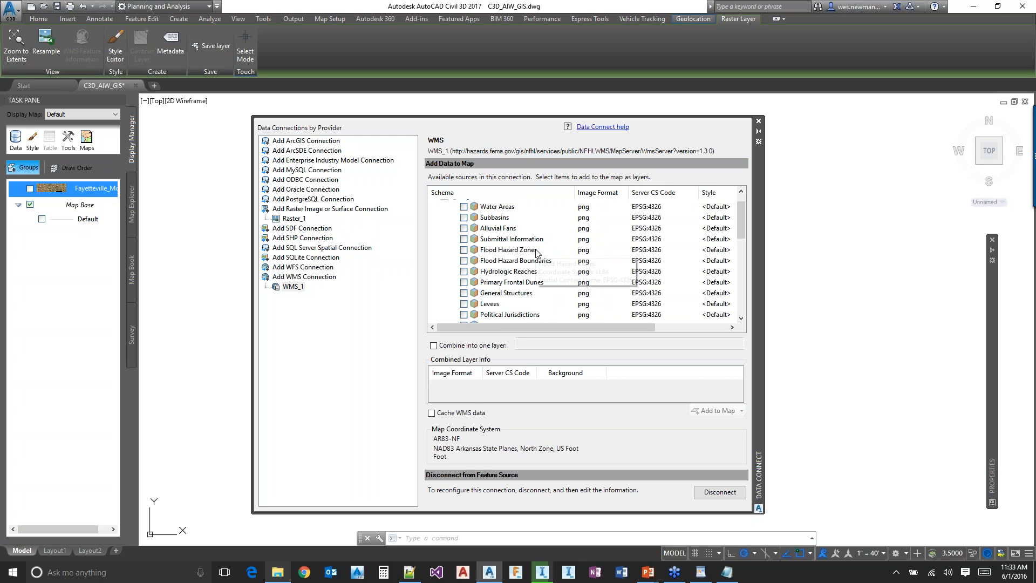
click(464, 250)
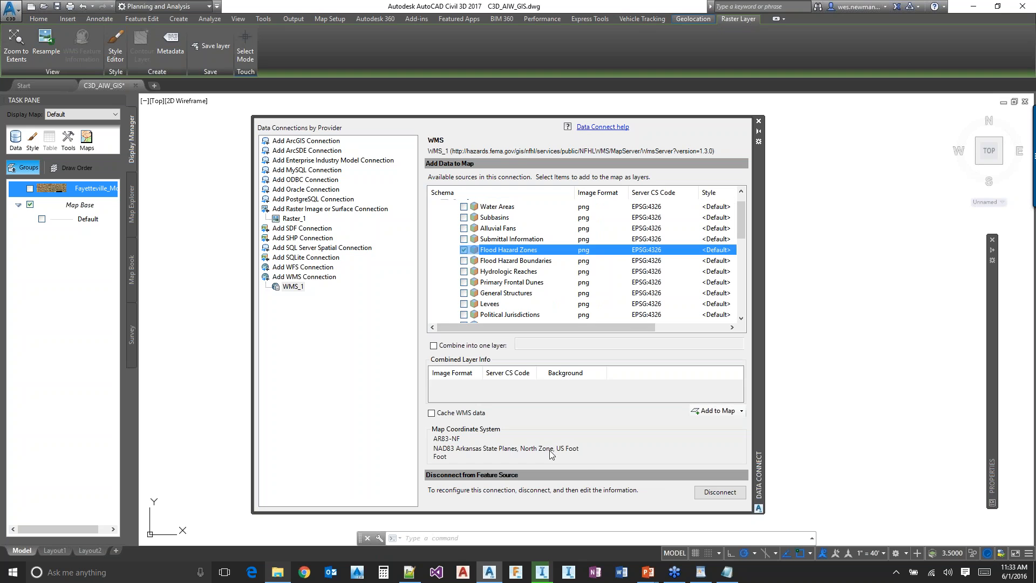
click(716, 411)
click(757, 120)
Turn on the Fayetteville_Mosaic imagery layer beneath the flood hazard layer
middle_drag(495, 388, 538, 331)
scroll(546, 347, up, 4)
scroll(475, 318, down, 3)
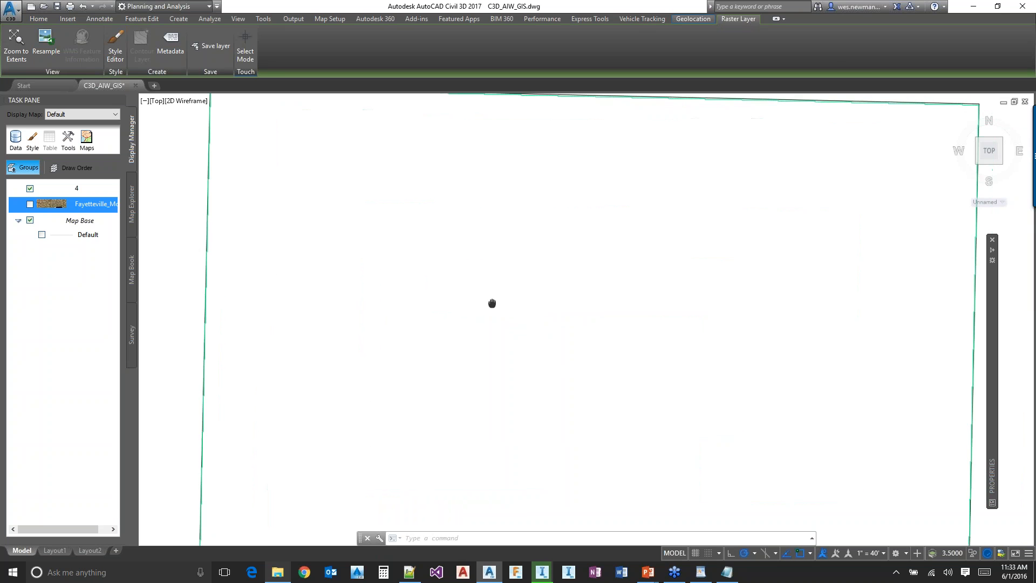
click(74, 191)
right_click(74, 190)
click(508, 306)
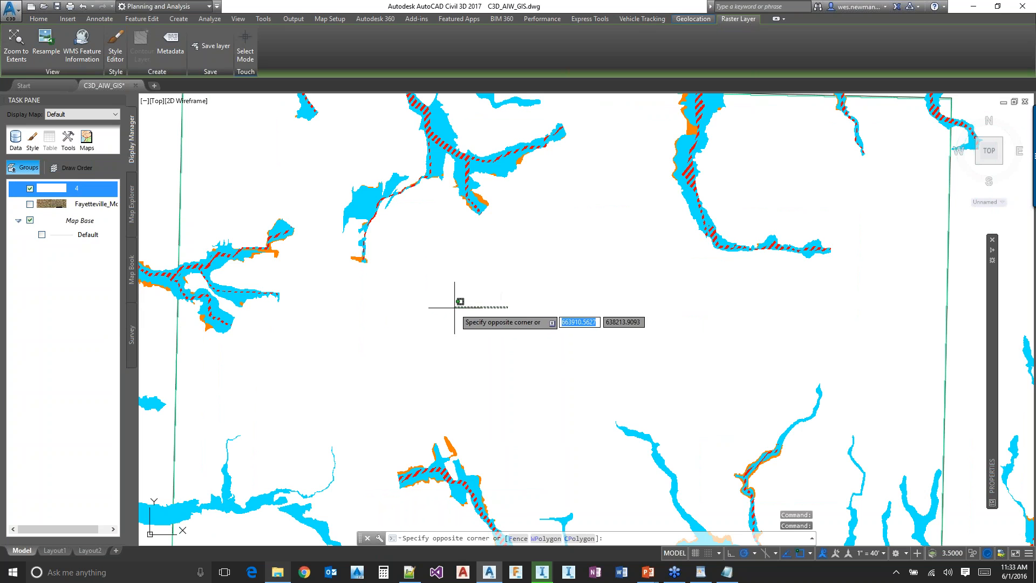
click(452, 309)
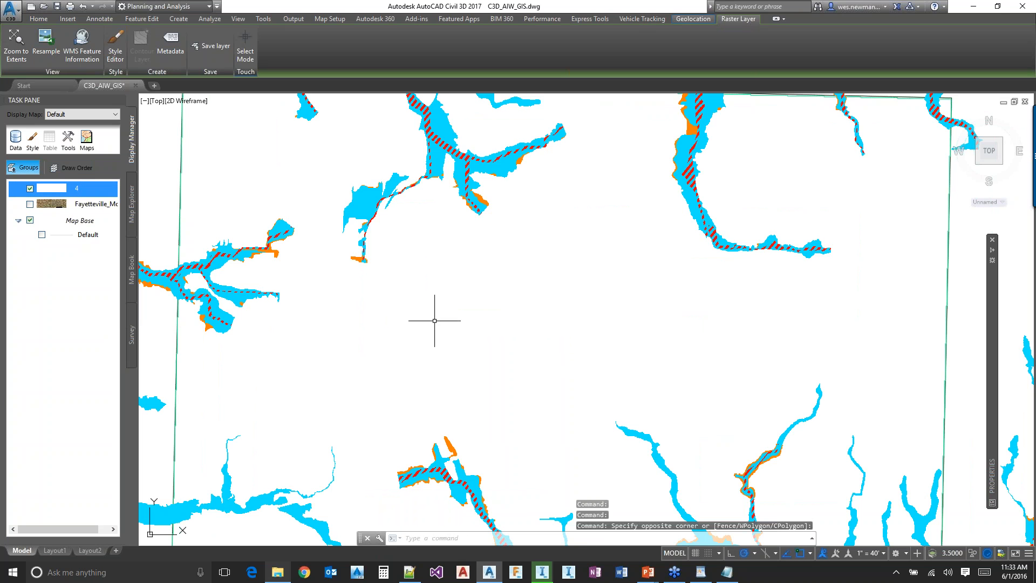
click(36, 207)
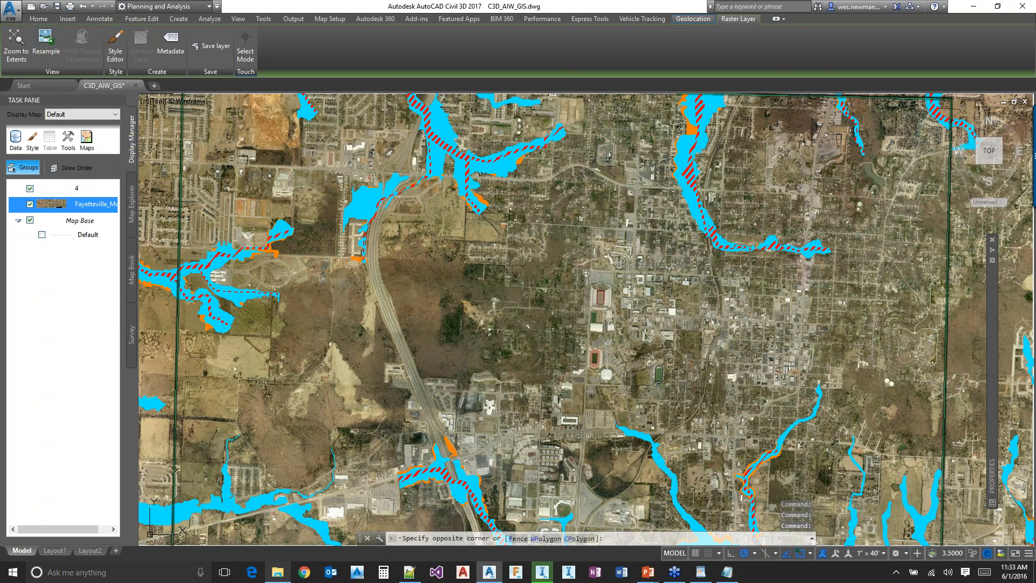
click(488, 254)
middle_drag(462, 251, 496, 329)
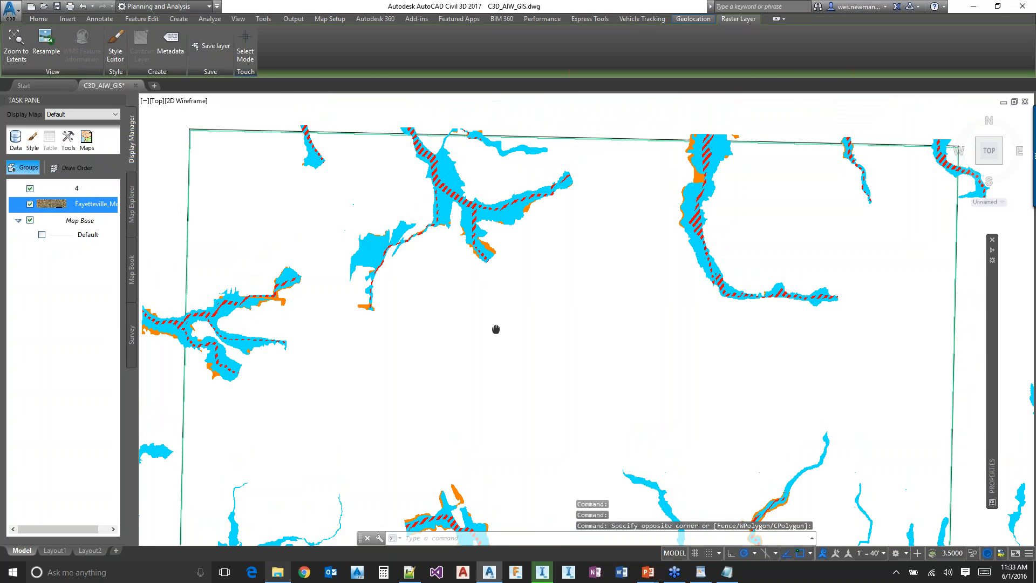
Examine the flood hazard zones and floodway over the orthophoto at close range, with the flood layer selected
scroll(451, 180, up, 2)
scroll(476, 205, up, 2)
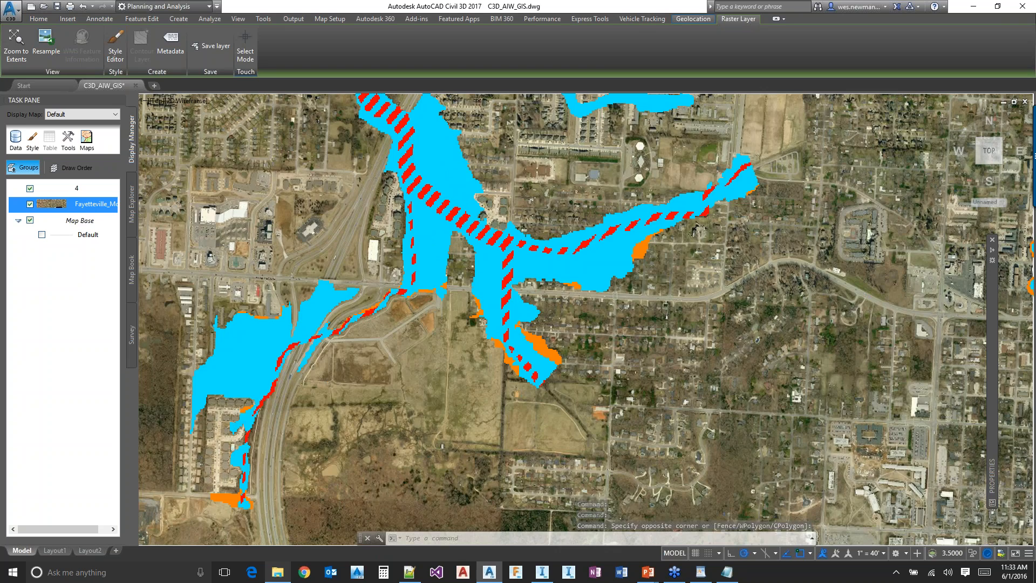
scroll(434, 206, up, 2)
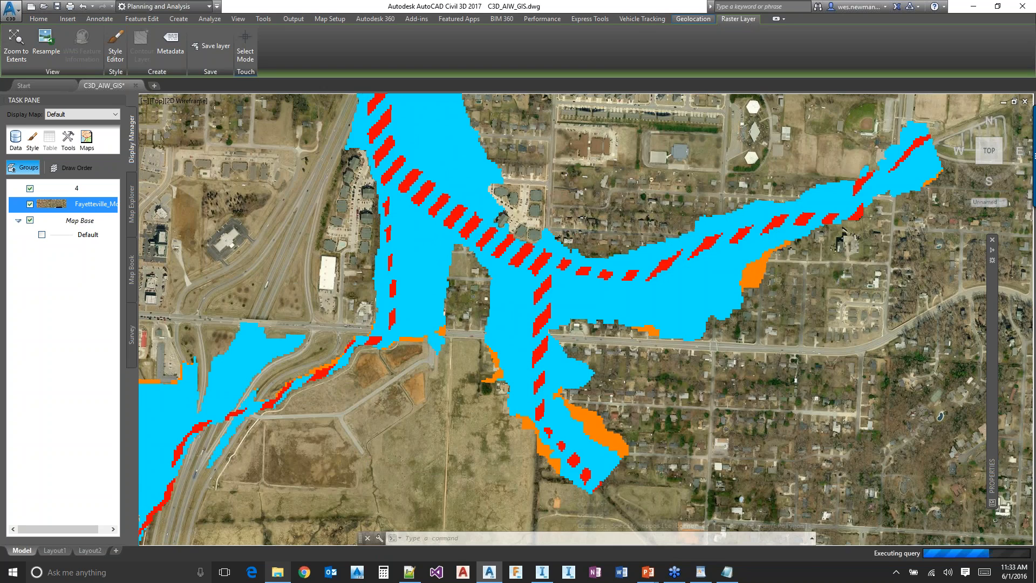
scroll(448, 209, up, 2)
click(77, 188)
click(639, 204)
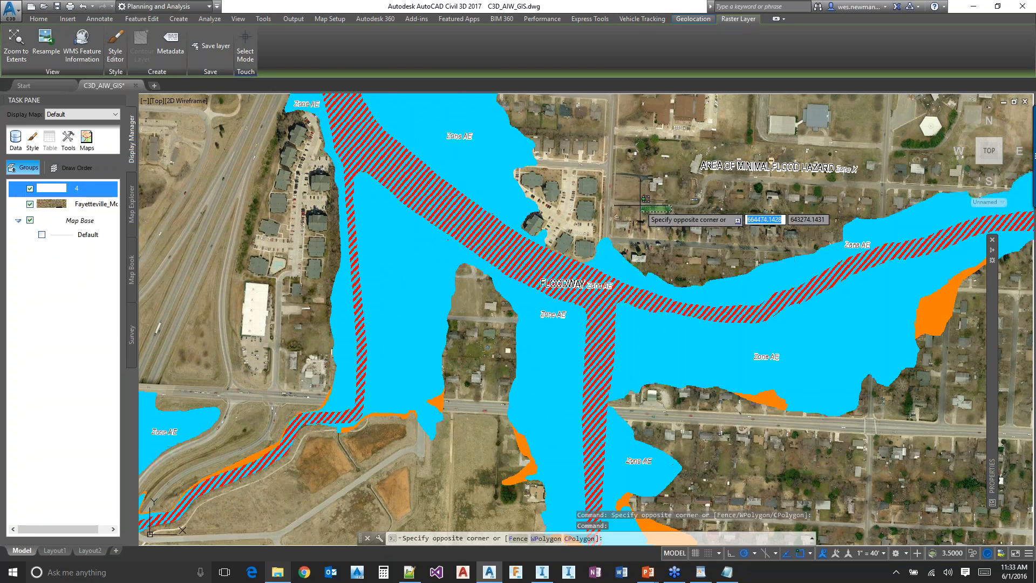
click(640, 205)
mouse_move(771, 191)
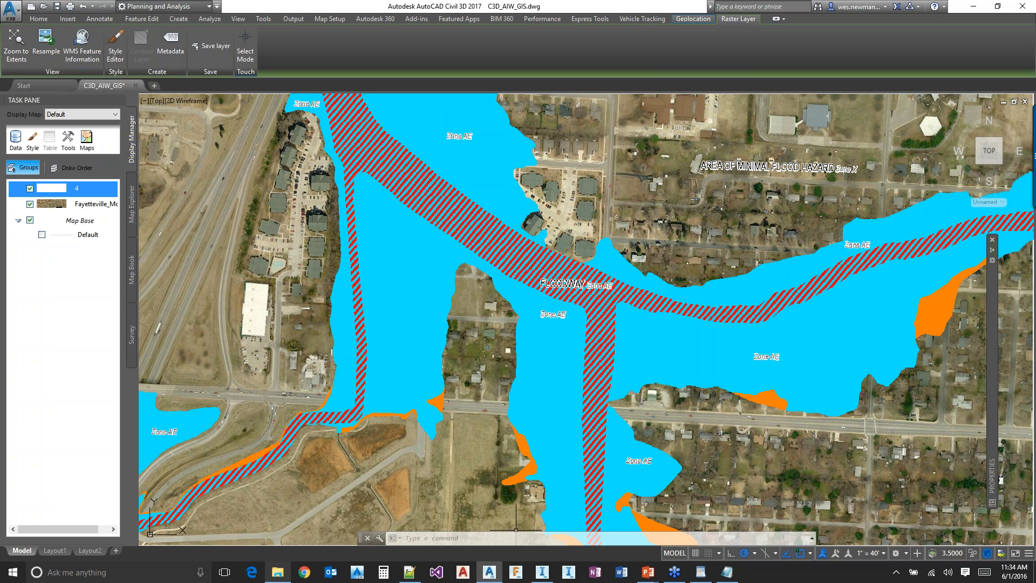
Switch to InfraWorks 360 and inspect the model's ground imagery from above around the sports fields and neighbouring streets
mouse_move(541, 571)
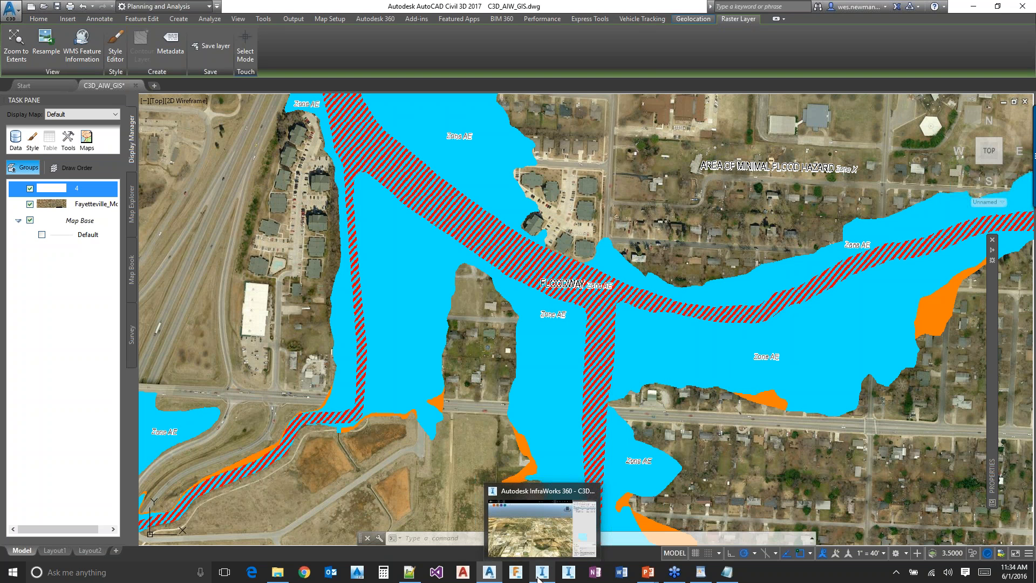
click(541, 544)
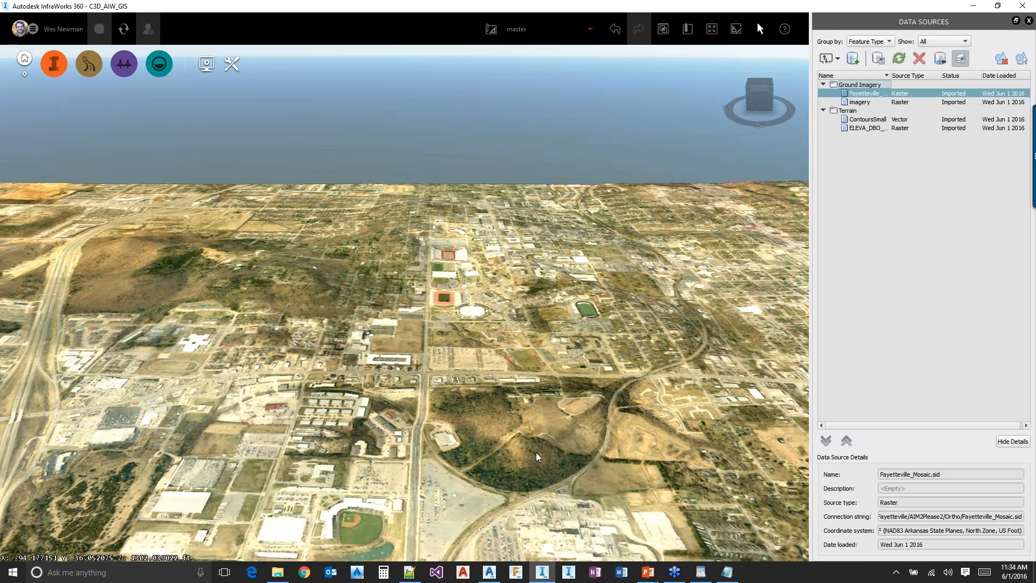
scroll(535, 452, down, 5)
drag(536, 452, 515, 426)
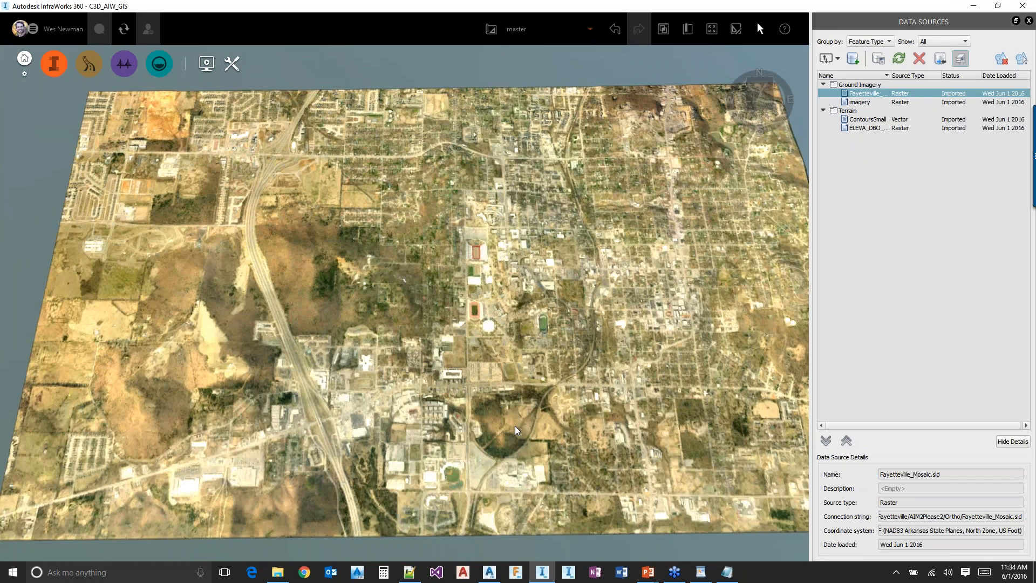
scroll(515, 426, up, 3)
scroll(310, 439, up, 2)
scroll(381, 310, up, 3)
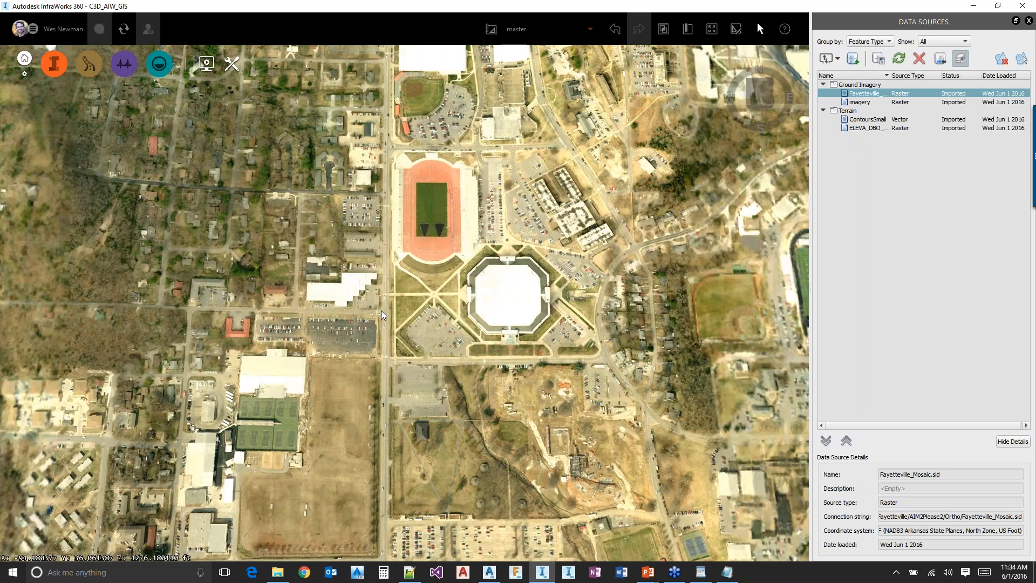
drag(381, 310, 772, 279)
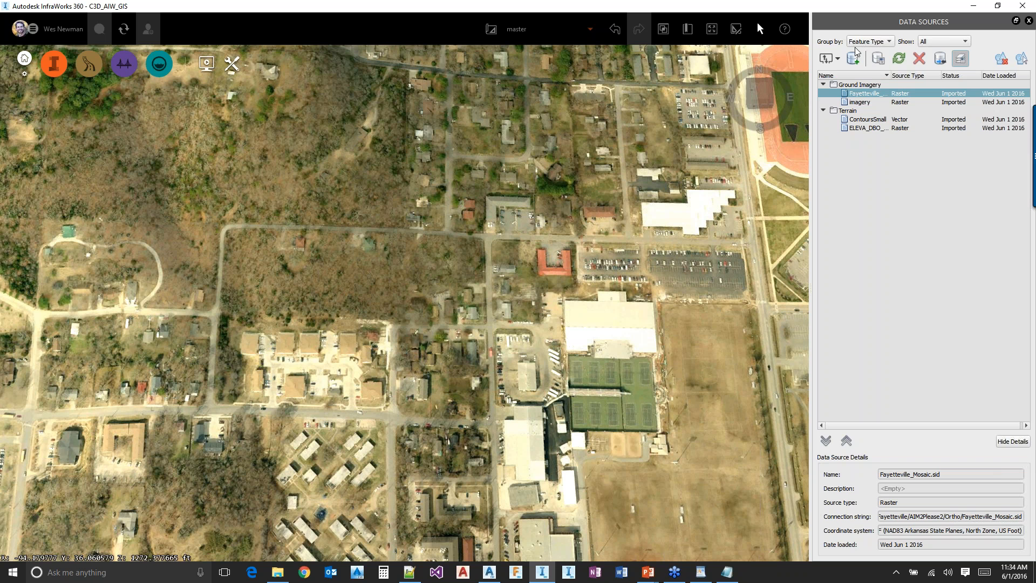
Review the WMS definition in Flood.xml in Notepad++ and return to InfraWorks 360
click(409, 572)
click(190, 254)
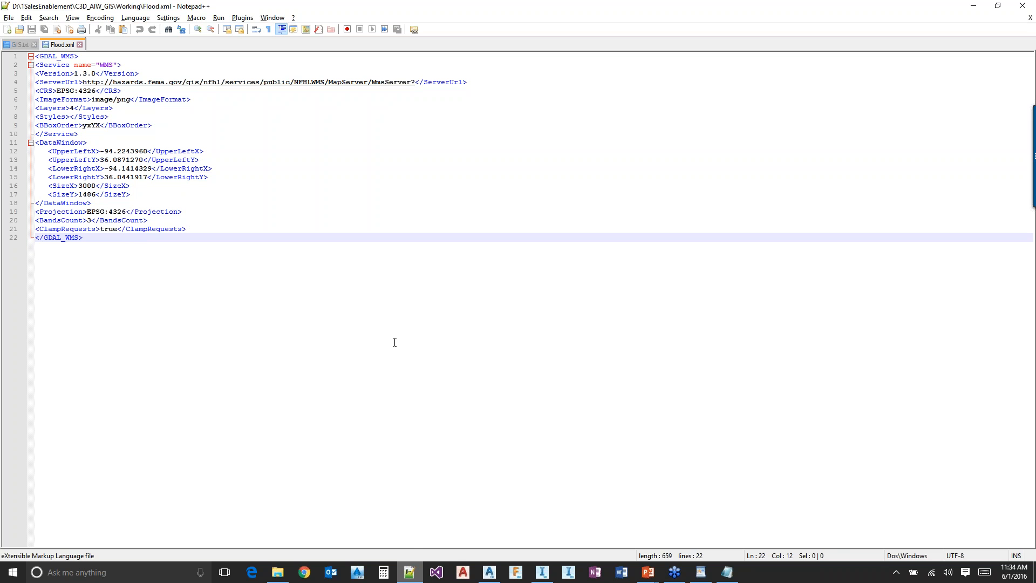
key(alt+Tab)
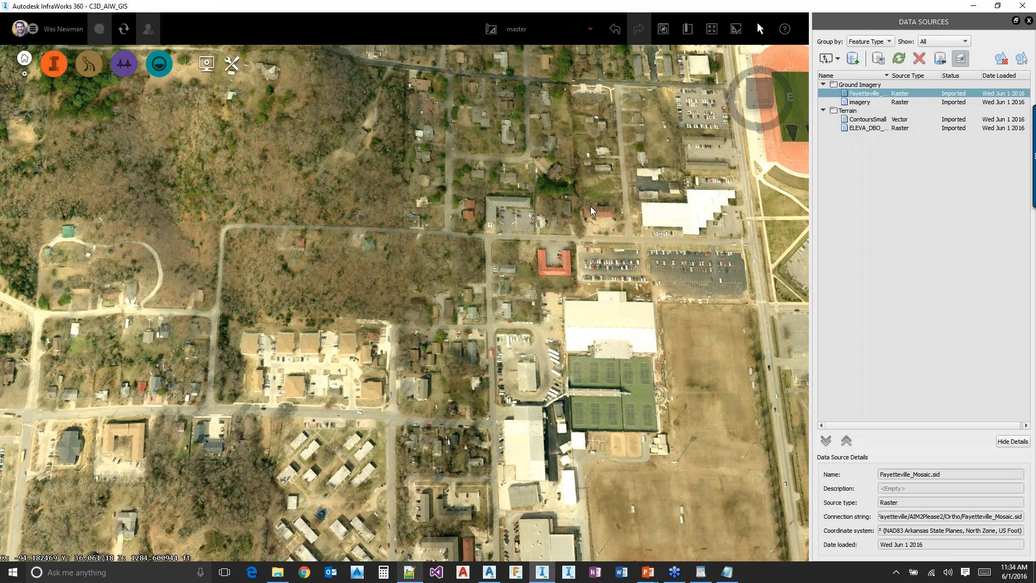
Add Flood.xml from the 1SalesEnablement\C3D_AIW_GIS\FEMA folder on drive D as a raster data source, checking its contents in Notepad++ before loading
click(837, 58)
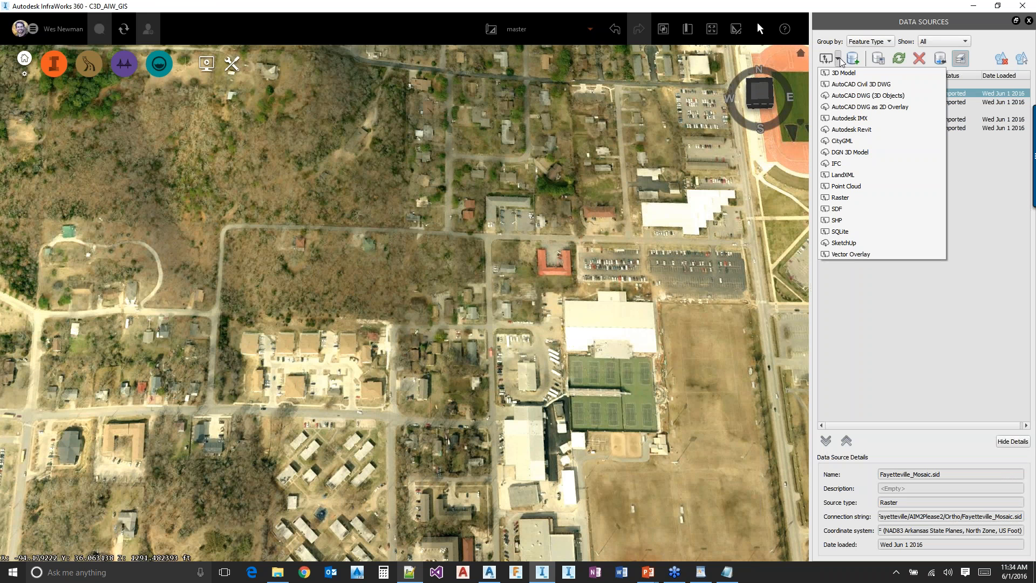
click(842, 197)
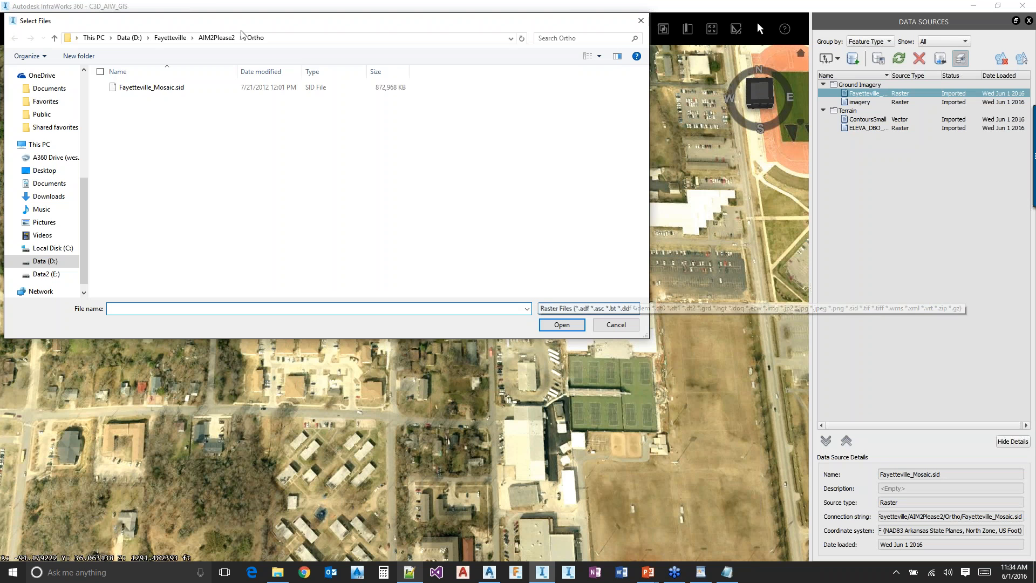
click(129, 37)
double_click(145, 99)
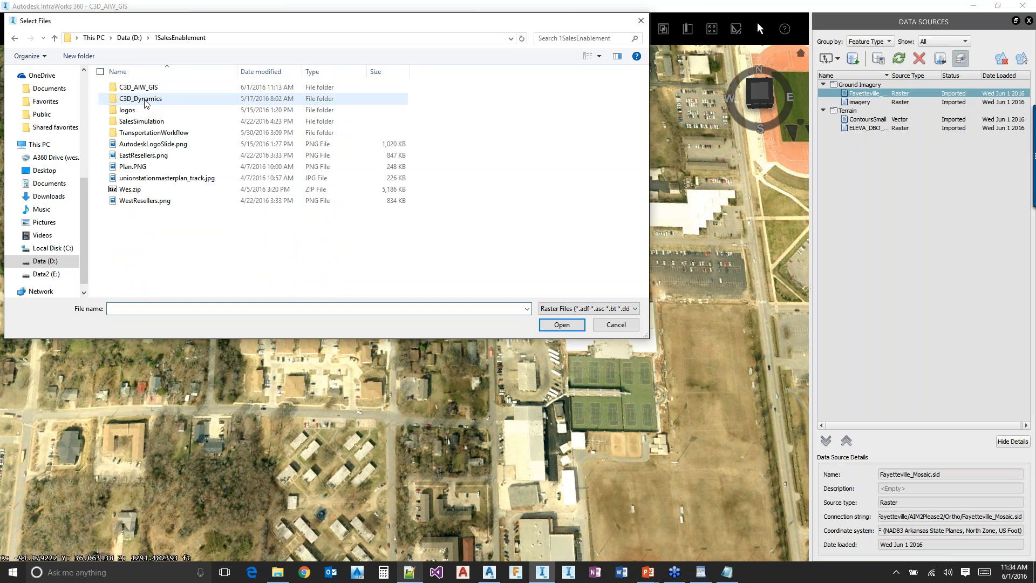
double_click(138, 87)
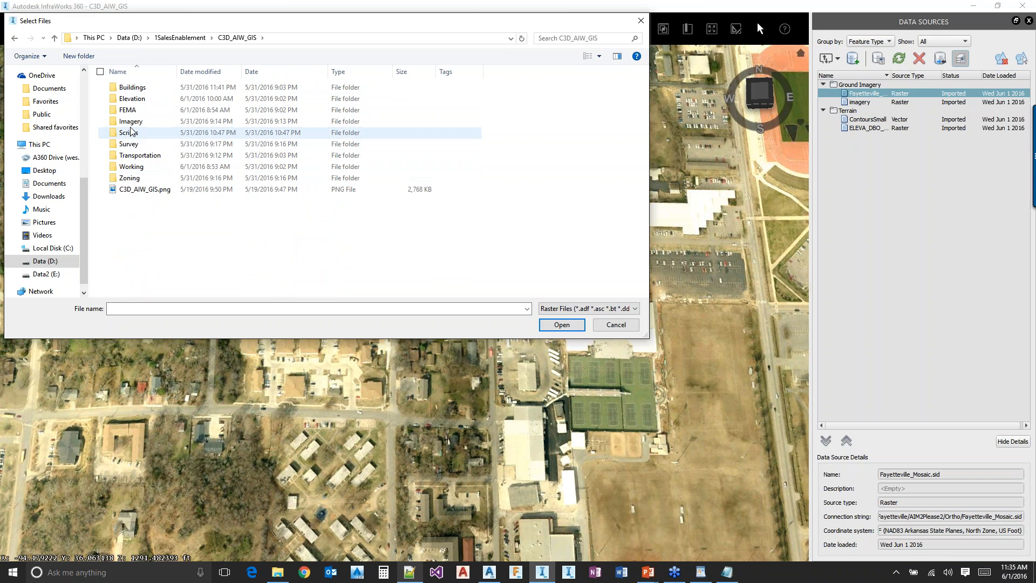
double_click(131, 121)
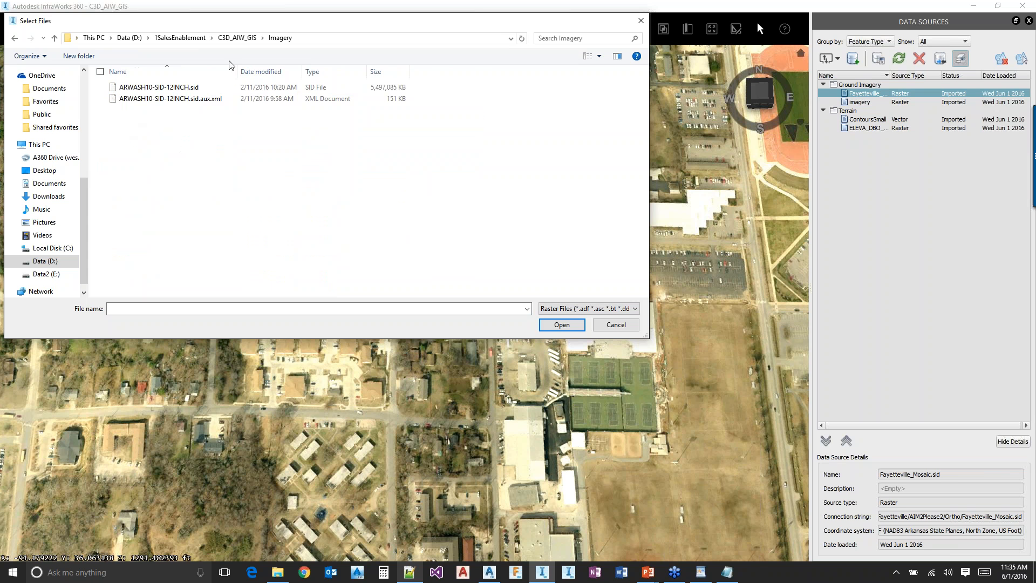
click(238, 37)
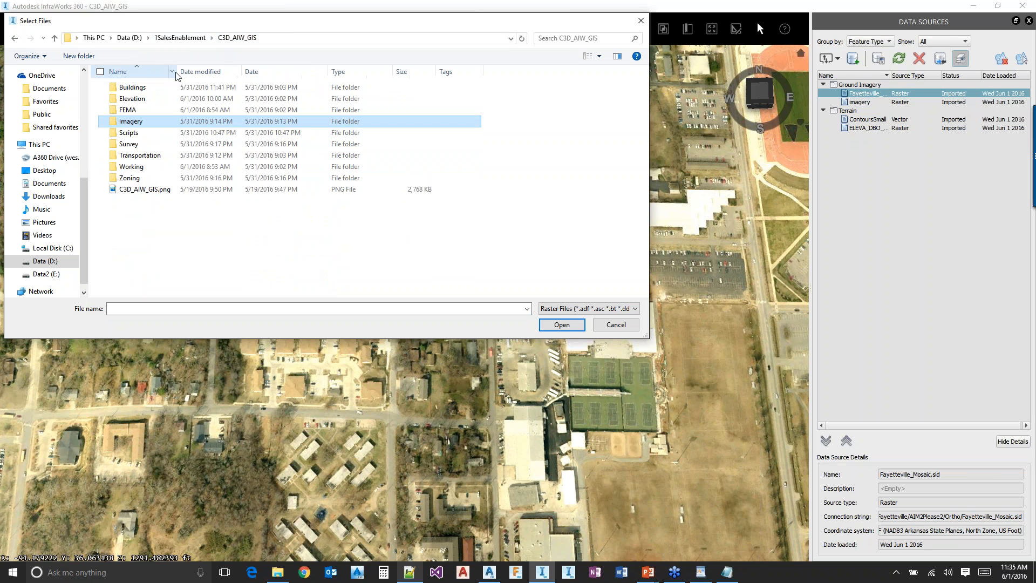
double_click(146, 110)
click(142, 99)
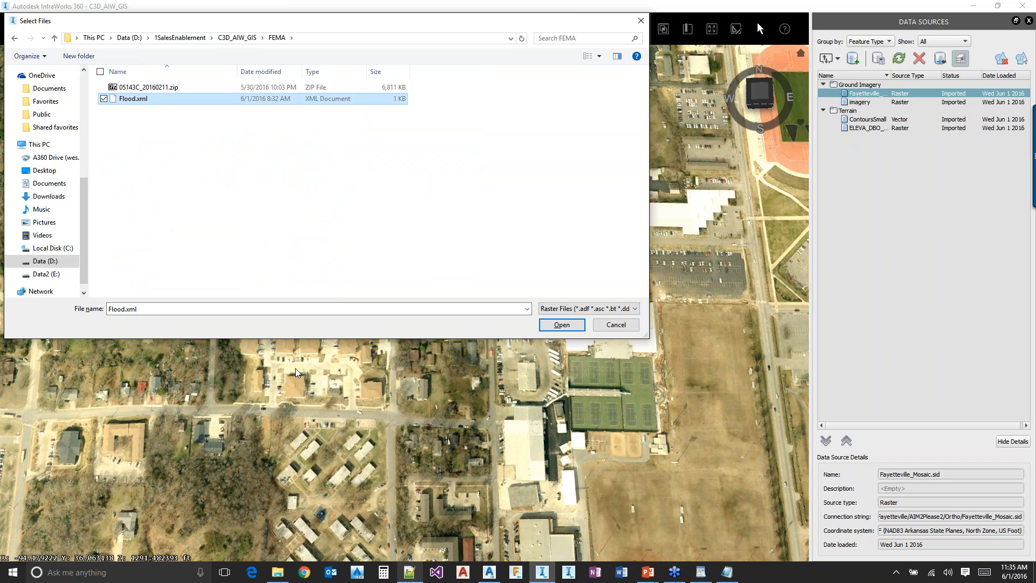
key(alt+Tab)
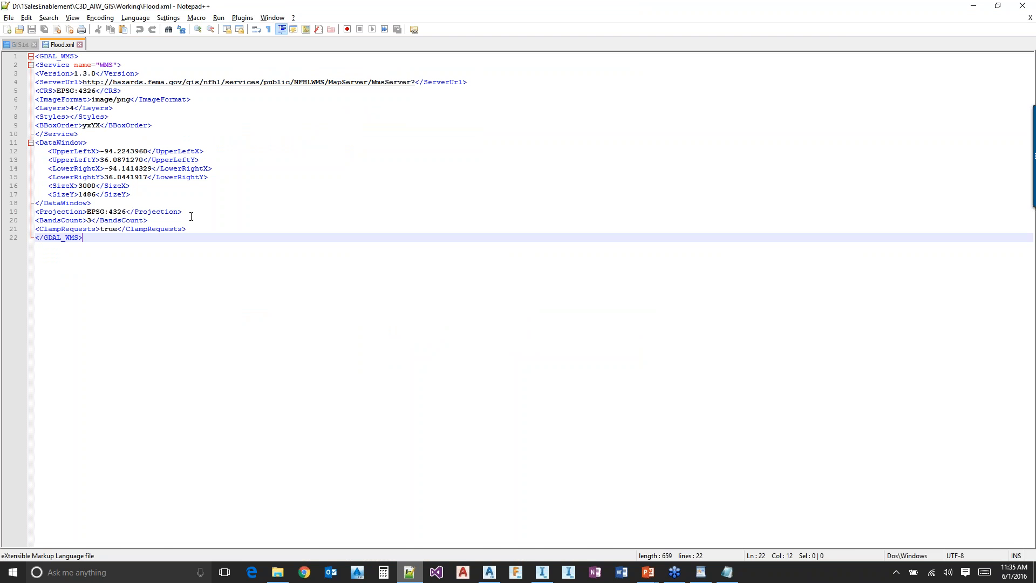
key(alt+Tab)
click(561, 325)
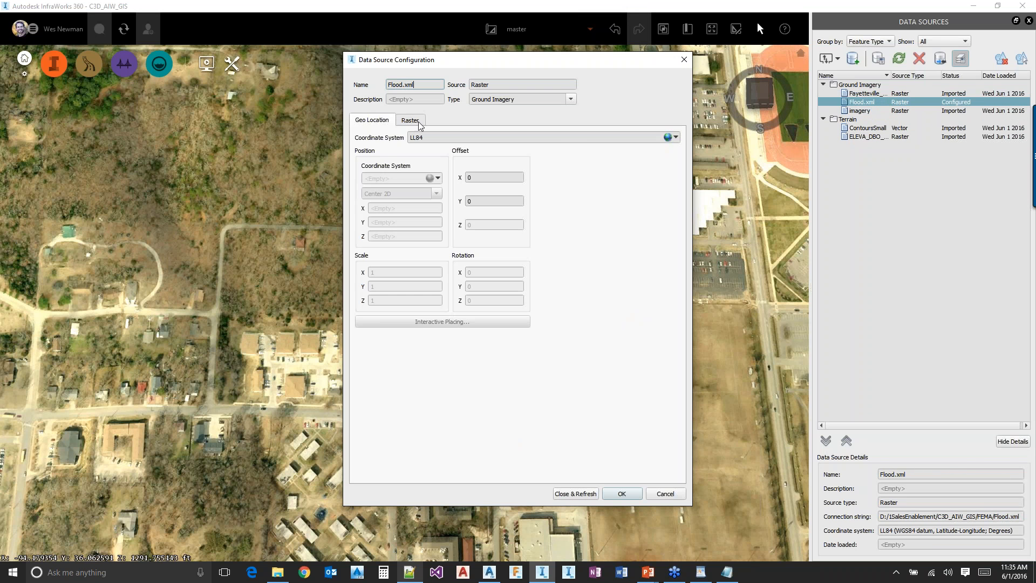
Set the color mask of the Flood.xml raster to white, #ffffff
click(409, 120)
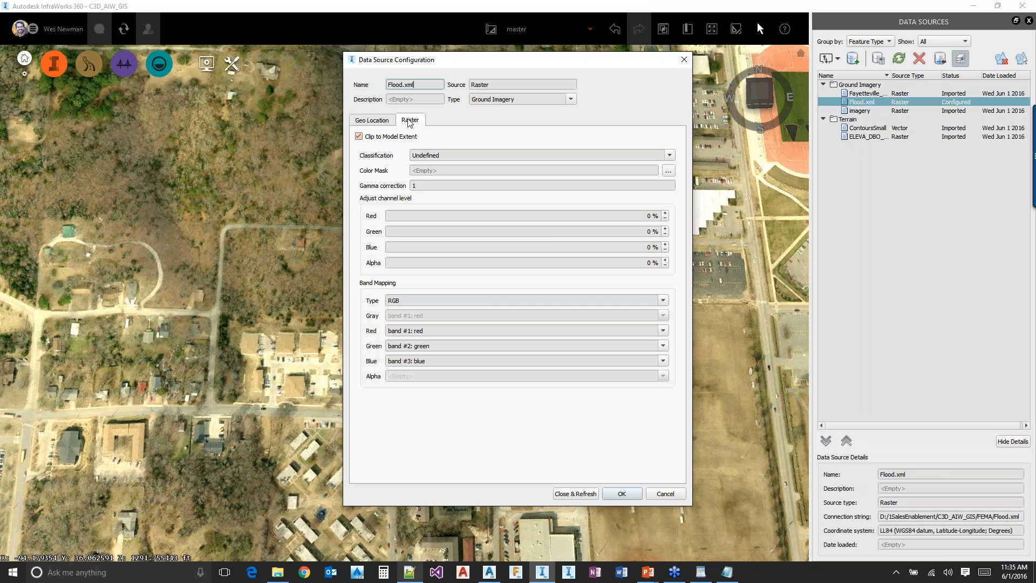
click(666, 171)
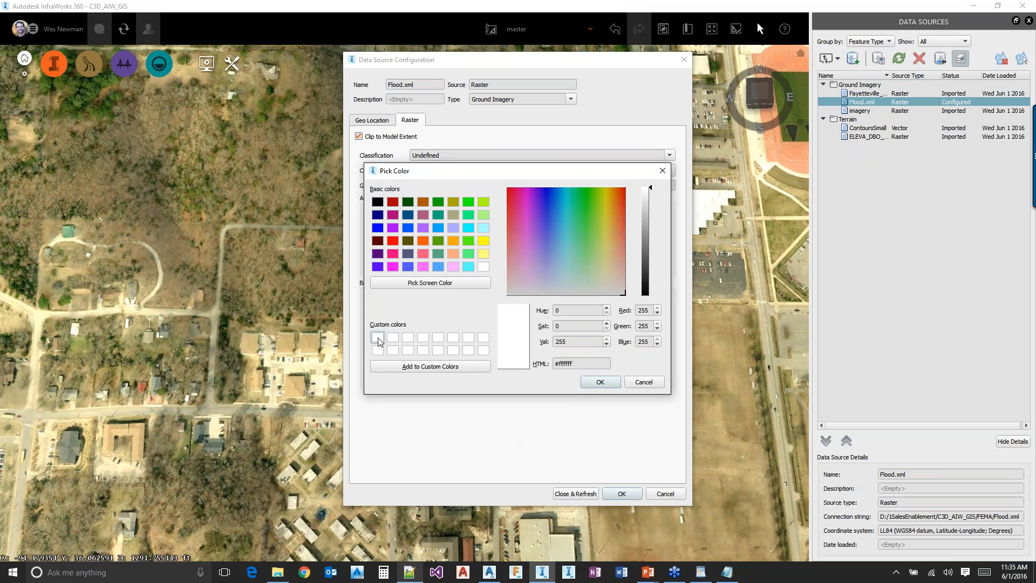
click(598, 382)
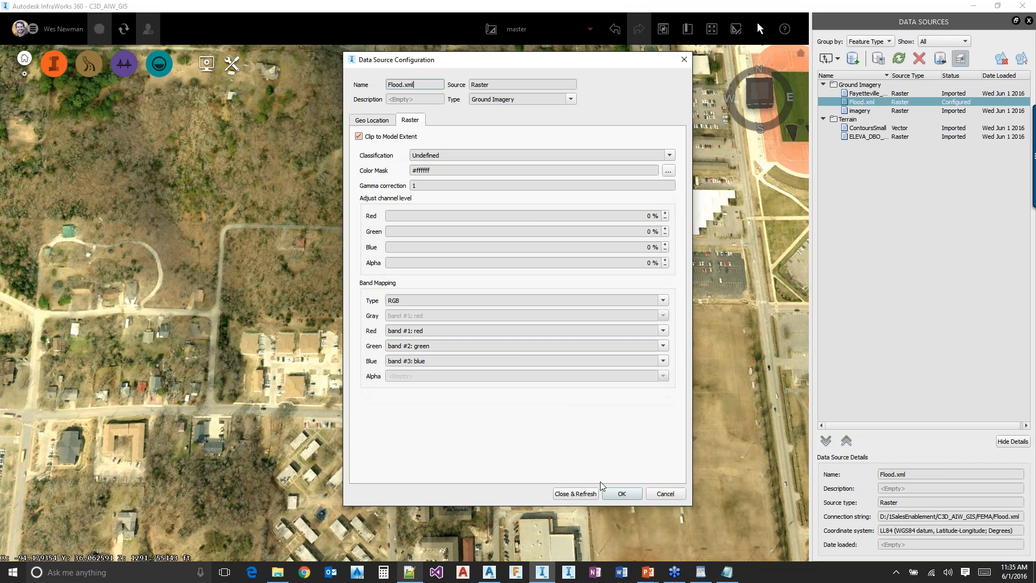
Apply the Flood.xml raster configuration and refresh the model to drape the flood zones over the ground imagery
click(572, 493)
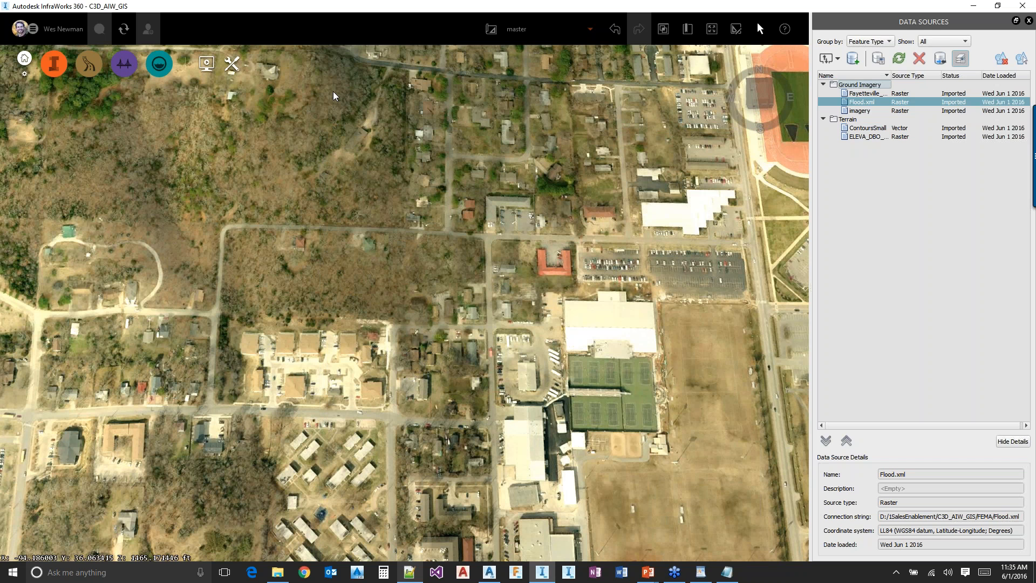
scroll(332, 92, down, 1)
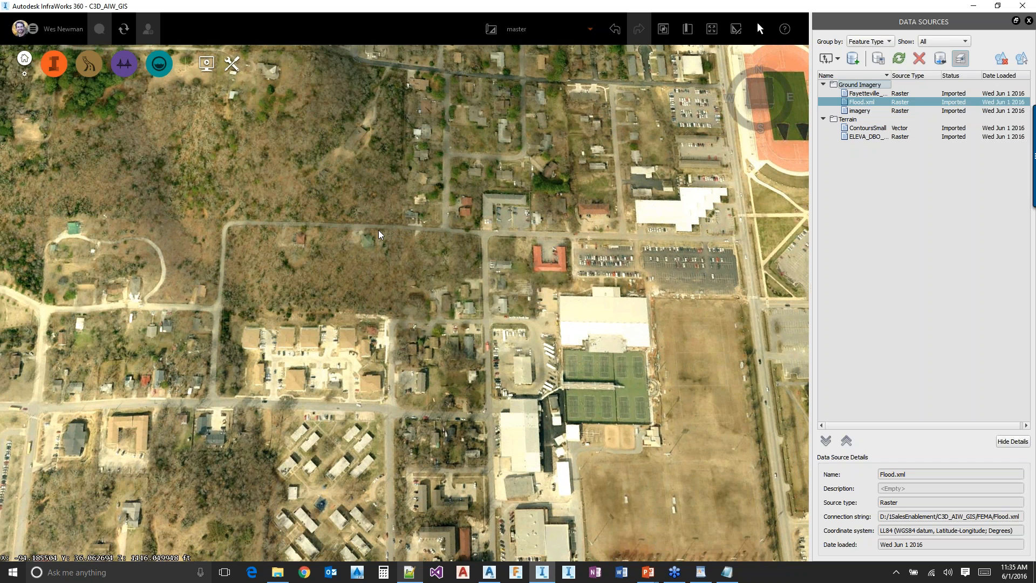
scroll(509, 291, down, 3)
key(alt+Tab)
key(Escape)
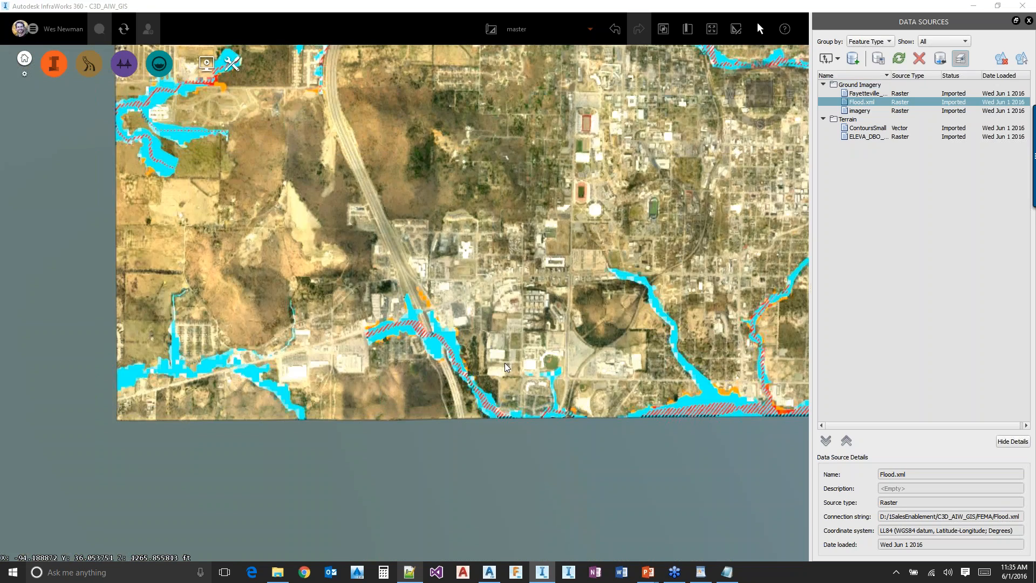
Switch to Civil 3D, examine the FEMA flood layer around the southern highway interchange, and compare it with the flood zones in InfraWorks 360
key(alt+Tab)
scroll(485, 347, down, 2)
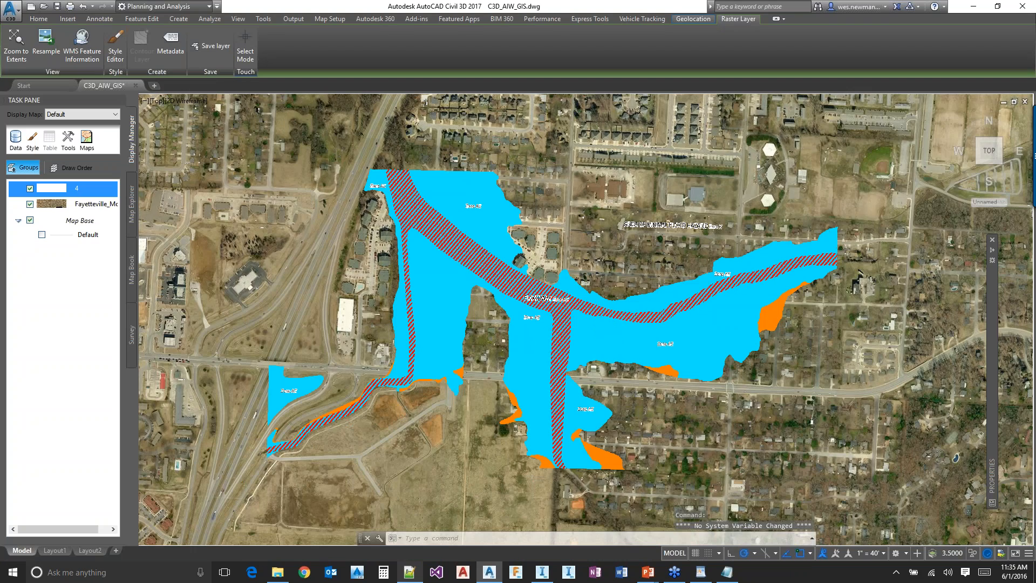
scroll(497, 318, down, 2)
scroll(508, 311, down, 3)
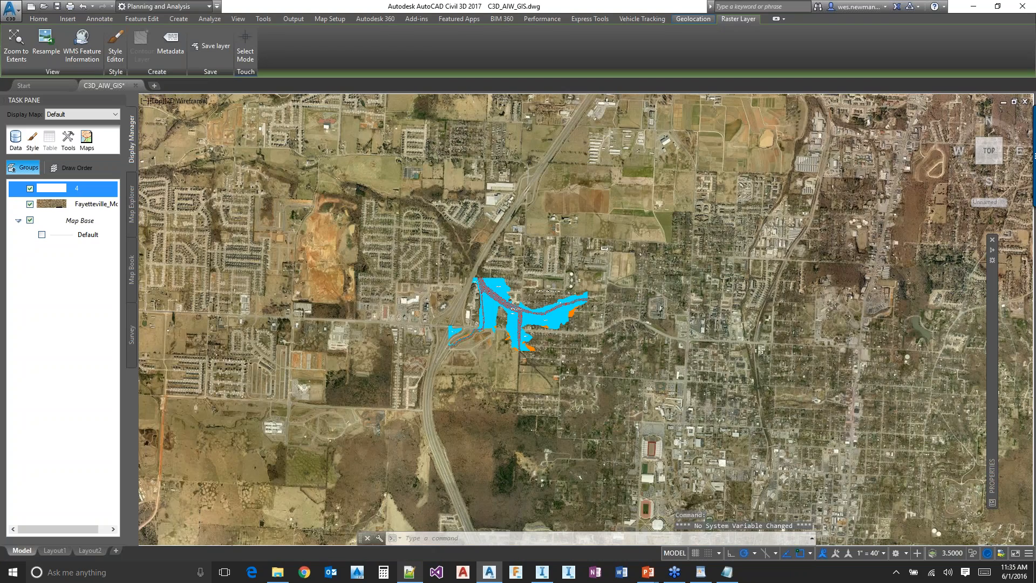
scroll(572, 351, down, 3)
middle_drag(572, 352, 588, 301)
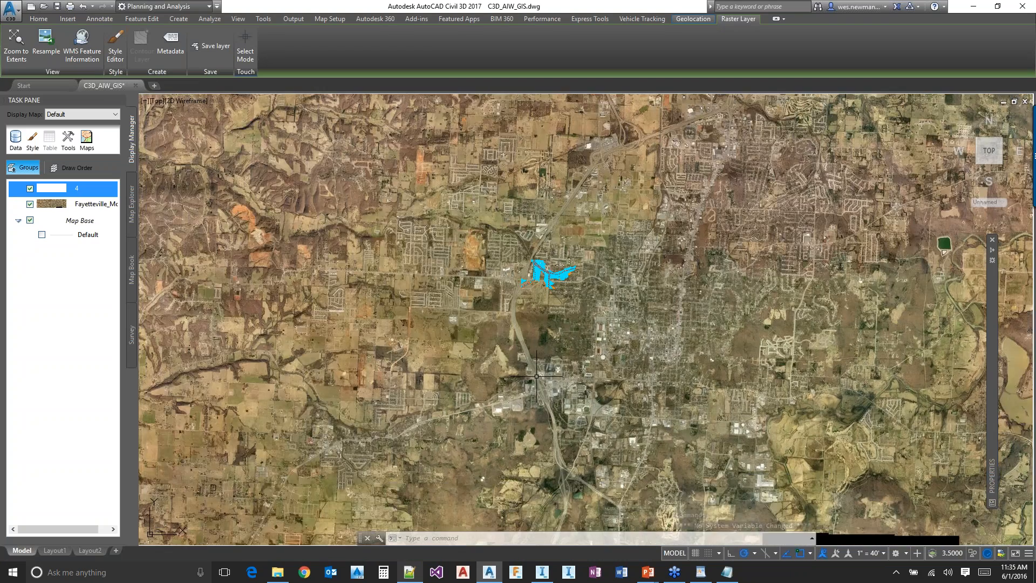
scroll(536, 376, up, 3)
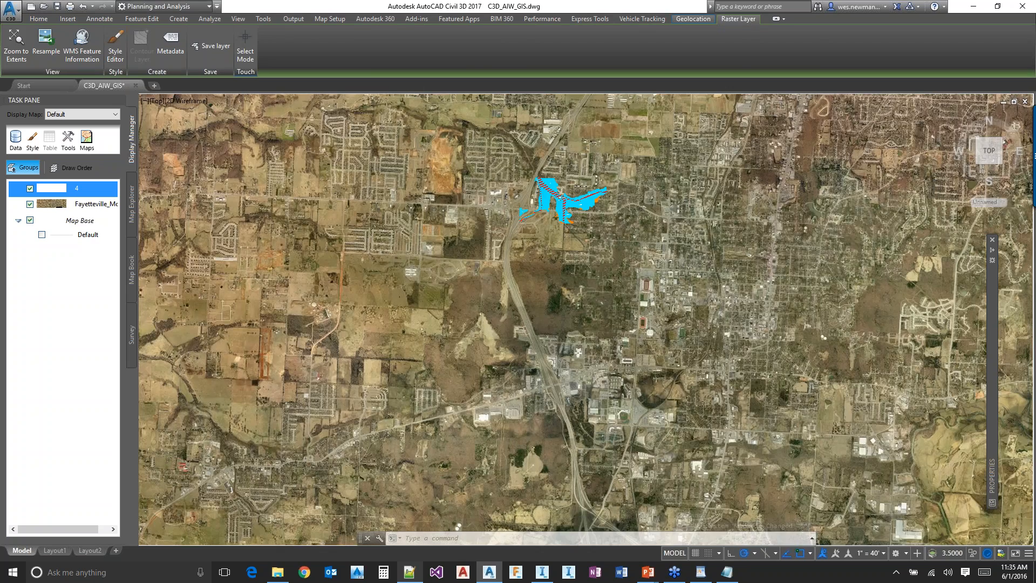
scroll(521, 397, up, 3)
scroll(572, 376, up, 3)
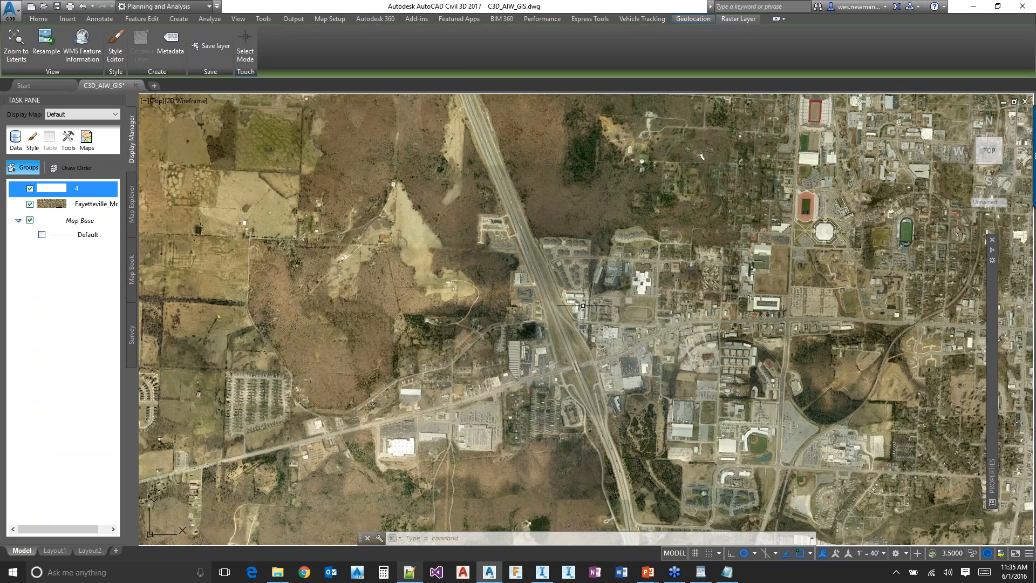
right_click(97, 190)
click(593, 192)
click(579, 188)
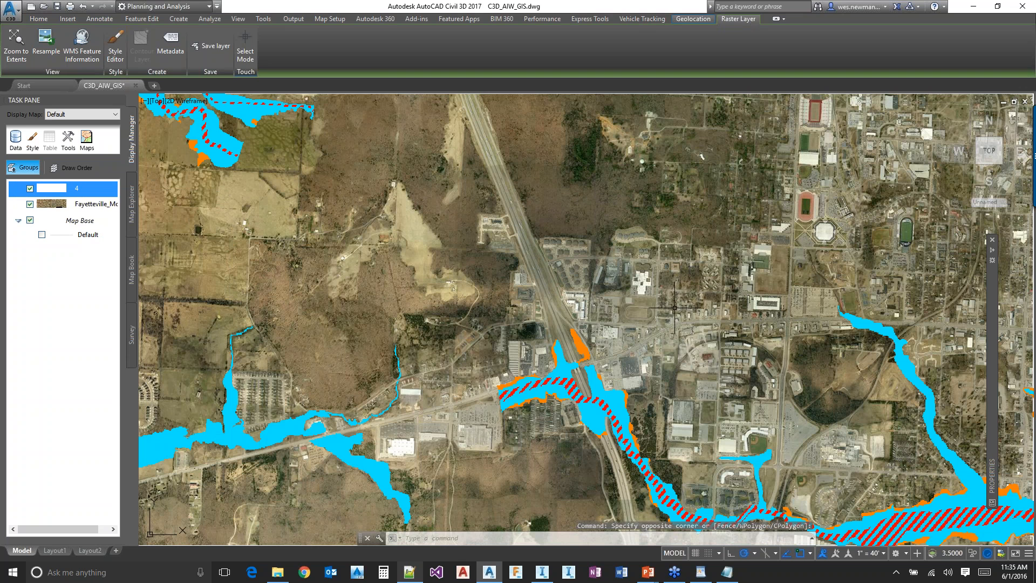
key(alt+Tab)
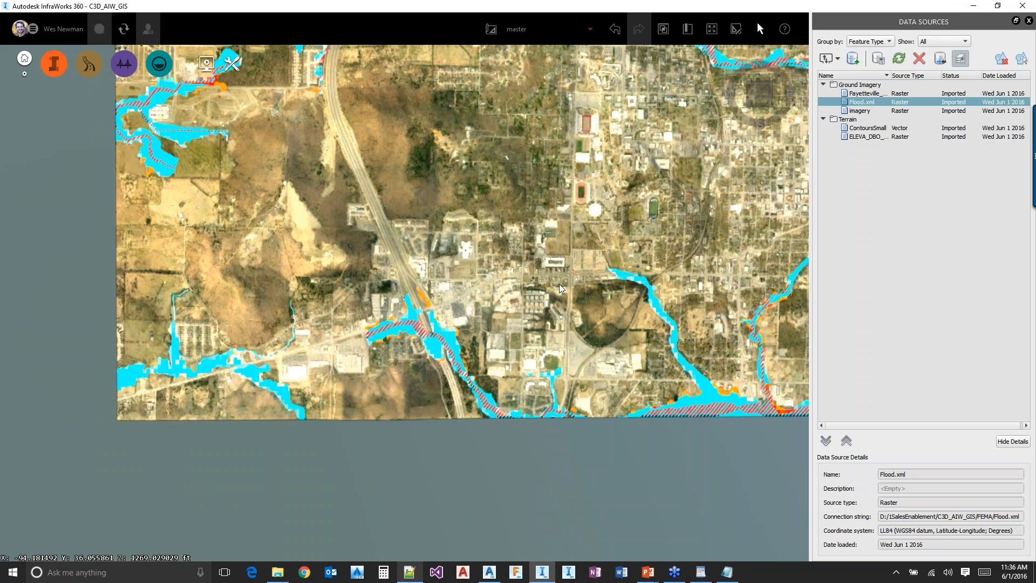
drag(487, 226, 500, 245)
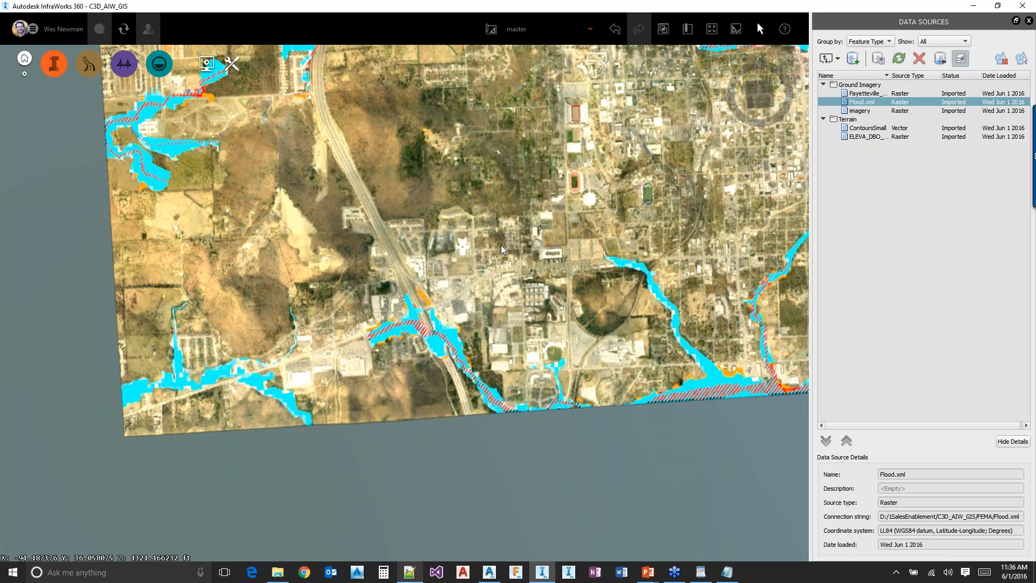
Check the data window coordinates of Flood.xml in Notepad++ and the model extent in the InfraWorks 360 Model Properties
key(alt+Tab)
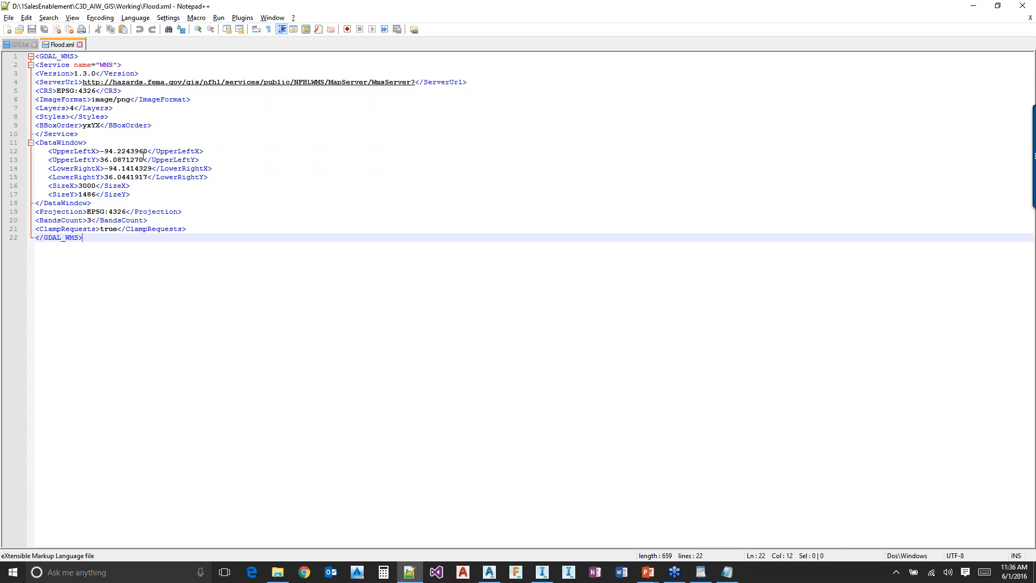
key(alt+Tab)
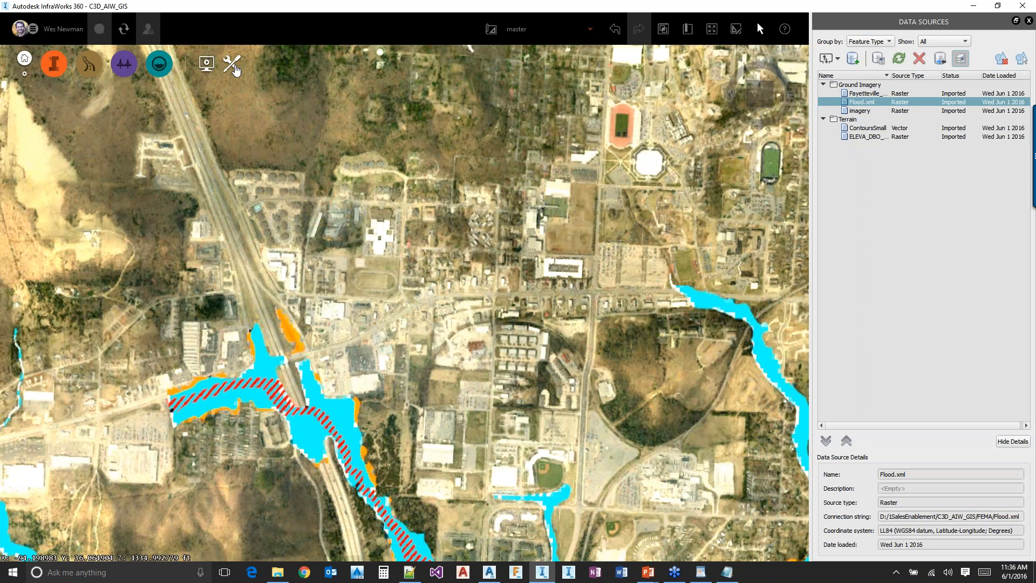
mouse_move(65, 134)
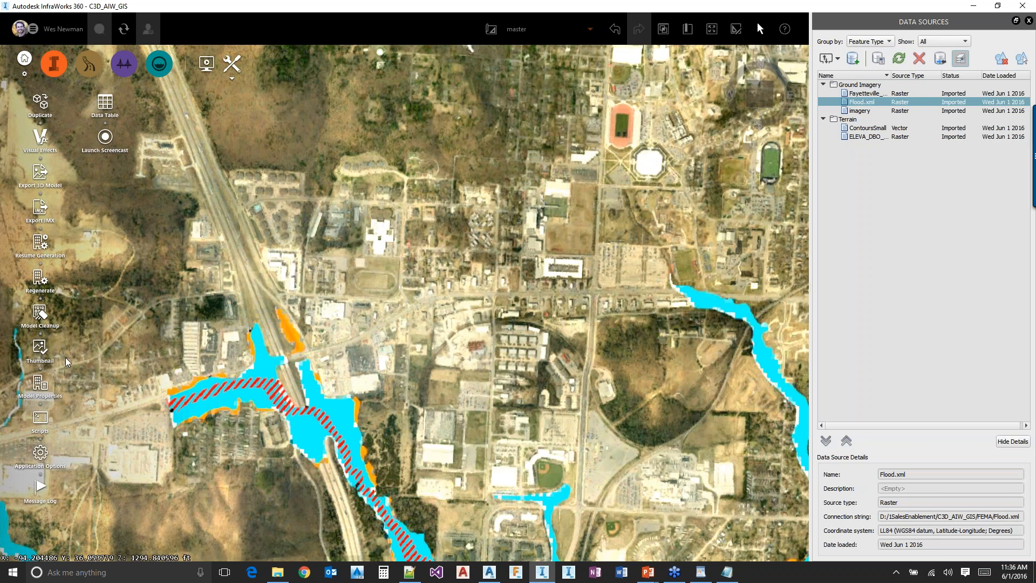
click(39, 389)
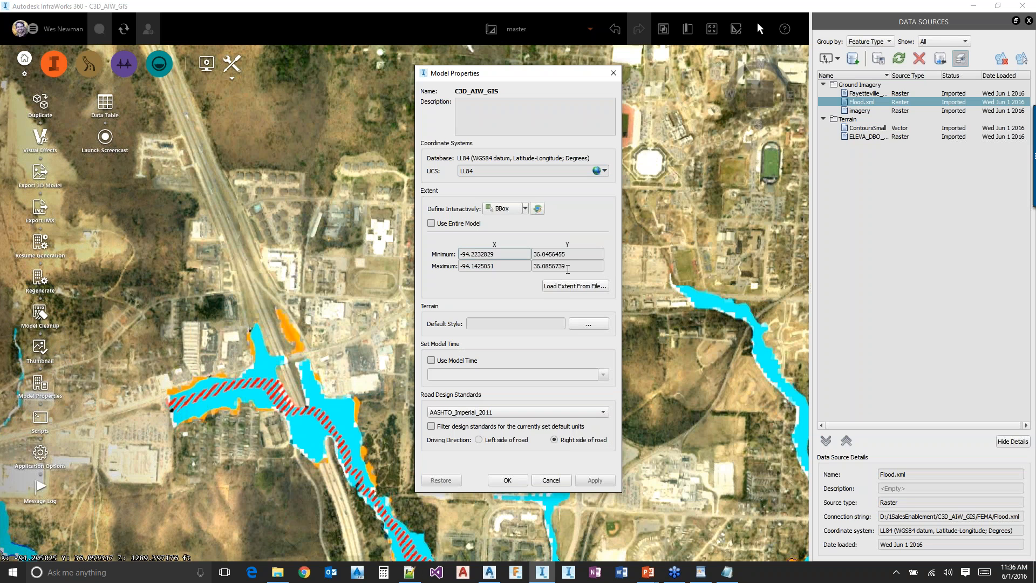
Review the SizeX and SizeY values of Flood.xml in Notepad++, then return to InfraWorks 360 and dismiss Model Properties without changes
key(alt+Tab)
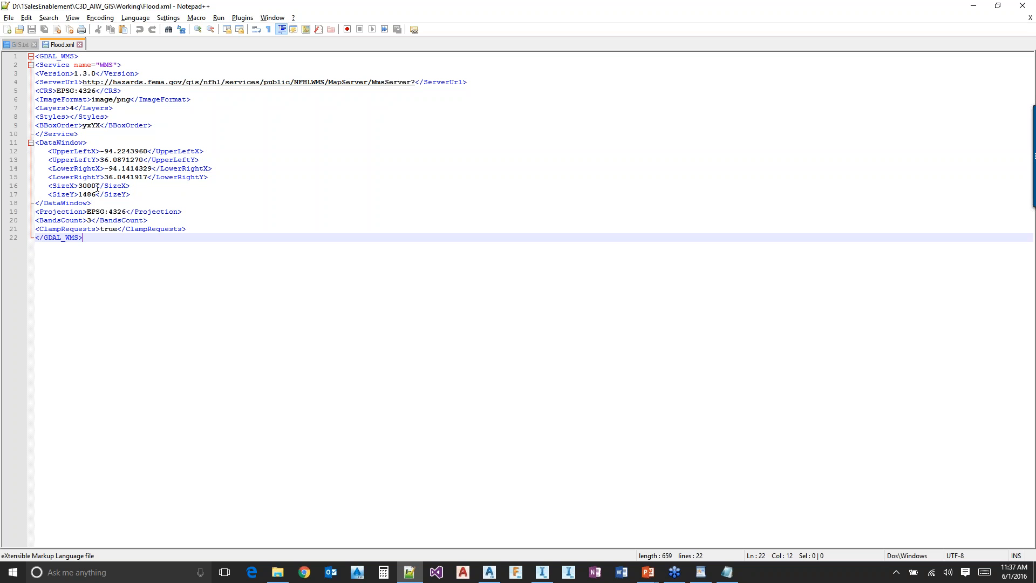
click(96, 186)
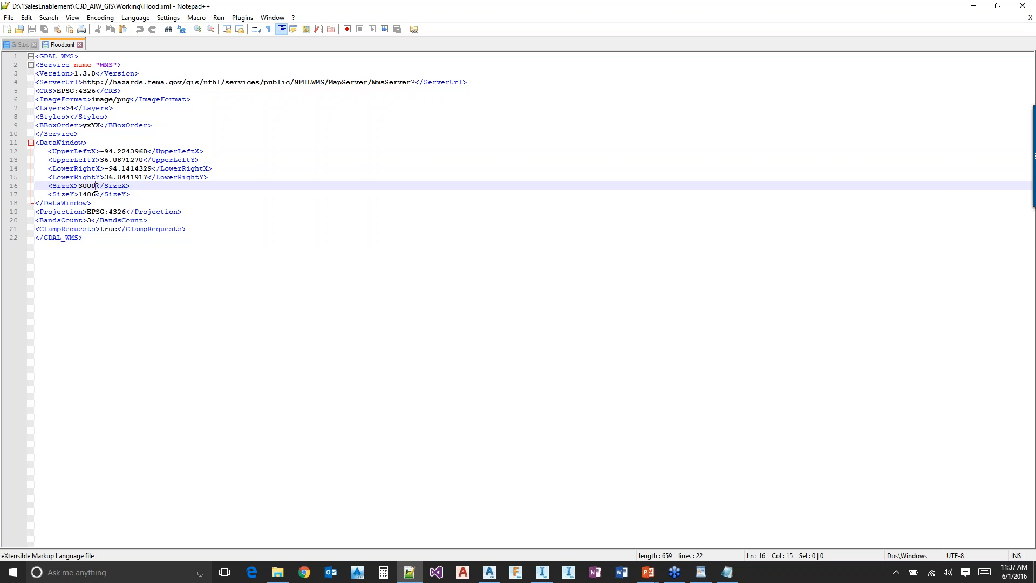
double_click(96, 186)
double_click(88, 194)
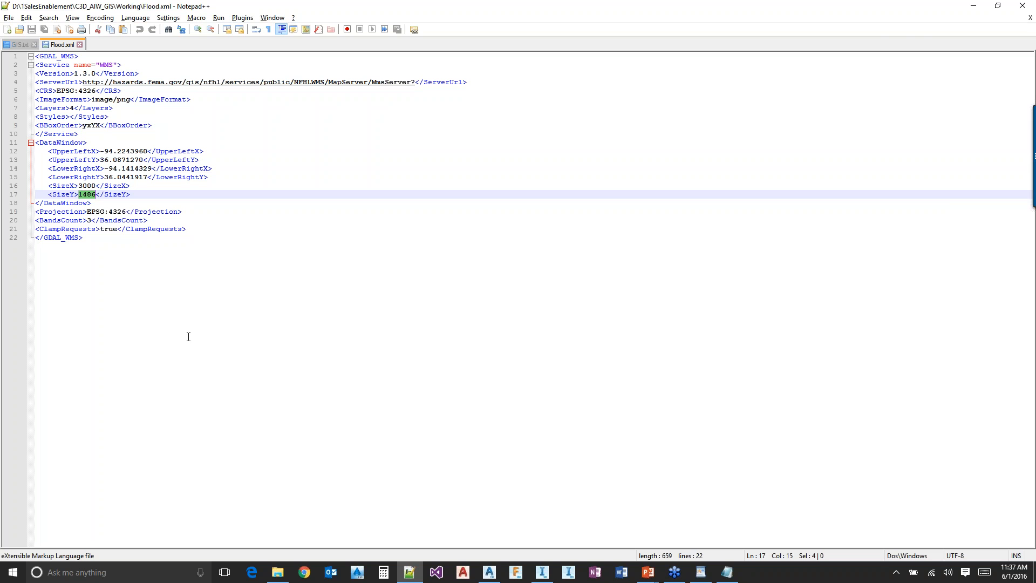
key(alt+Tab)
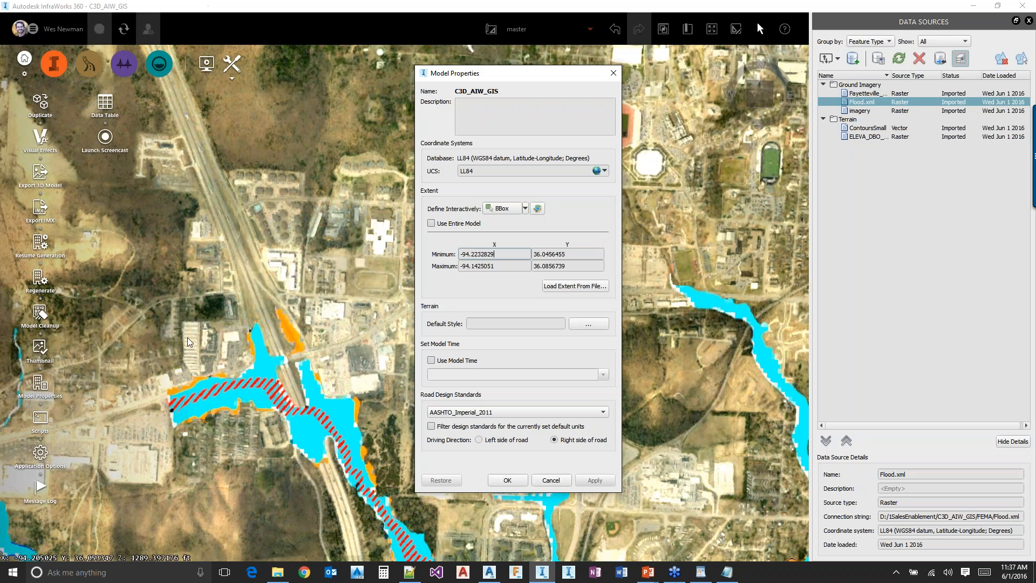
click(562, 482)
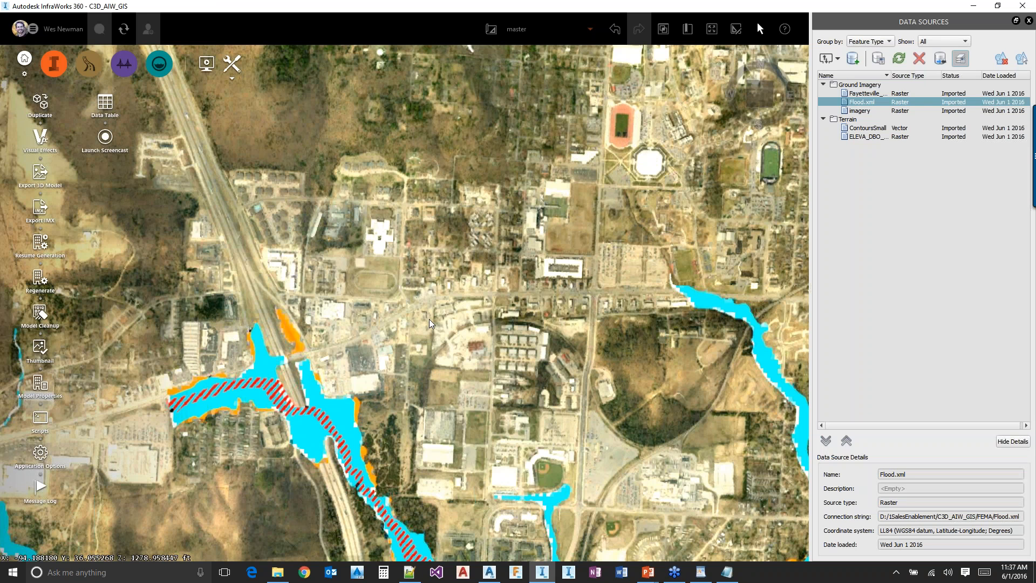
Hide the Fayetteville_Mosaic.sid surface layer so the Bing imagery shows beneath the Flood.xml layer
scroll(513, 270, down, 1)
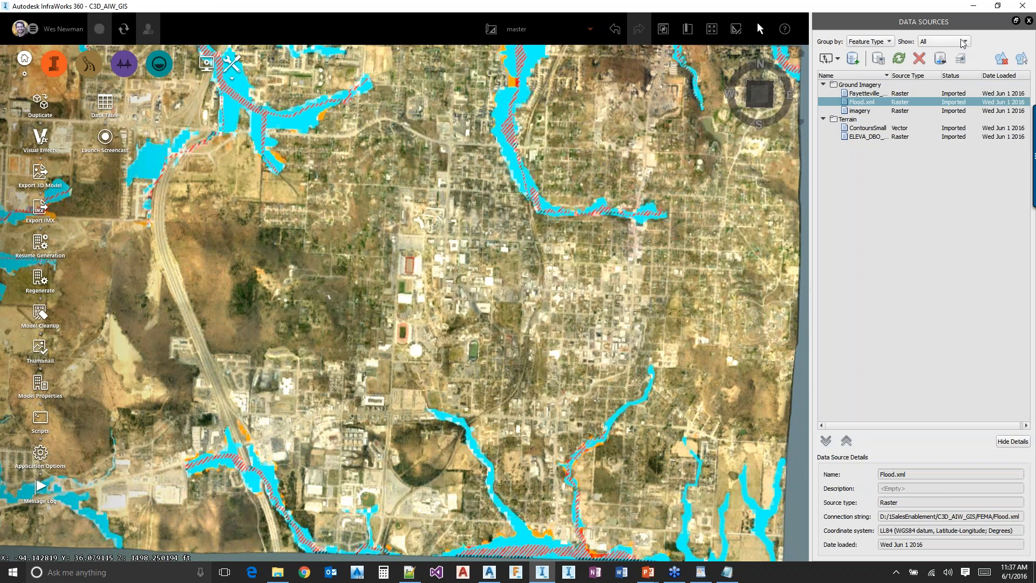
click(961, 58)
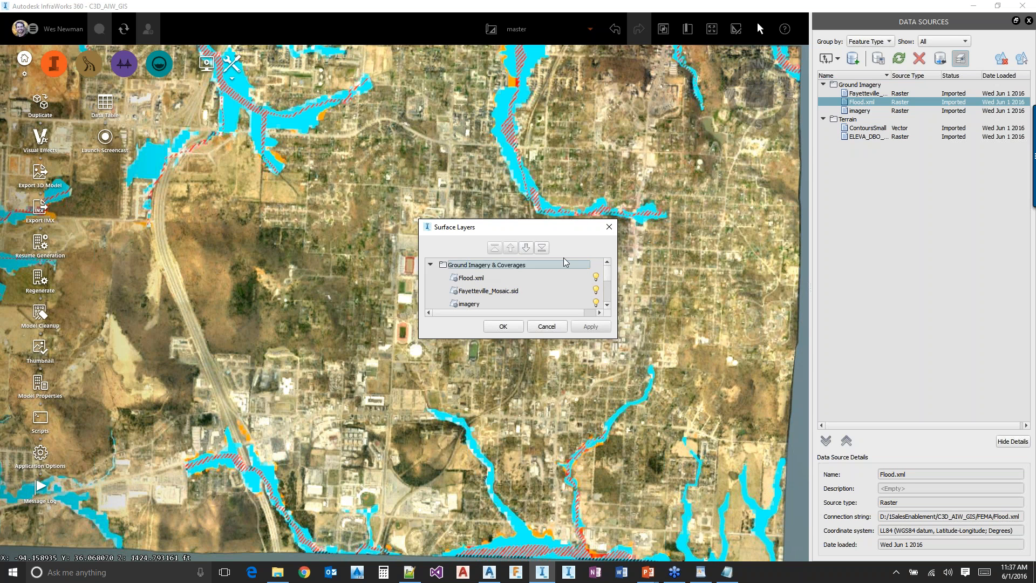
mouse_move(608, 272)
mouse_down()
mouse_move(607, 288)
mouse_move(602, 276)
mouse_up()
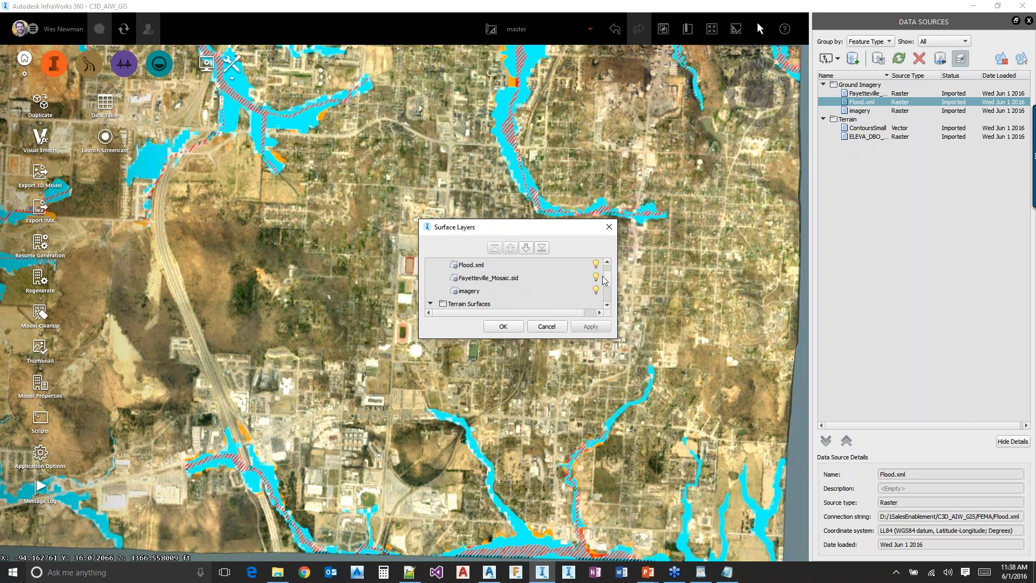
click(467, 291)
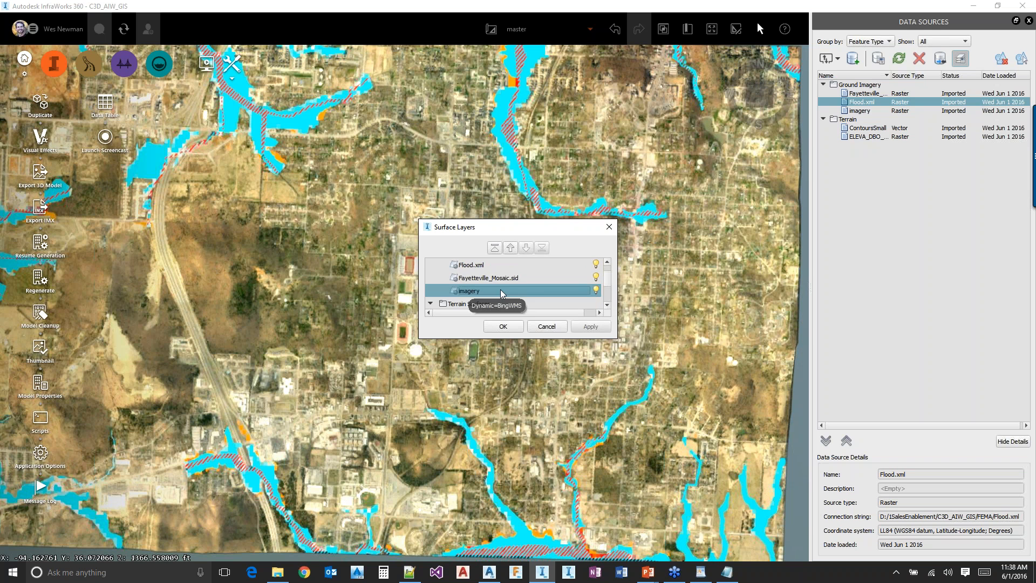
click(494, 279)
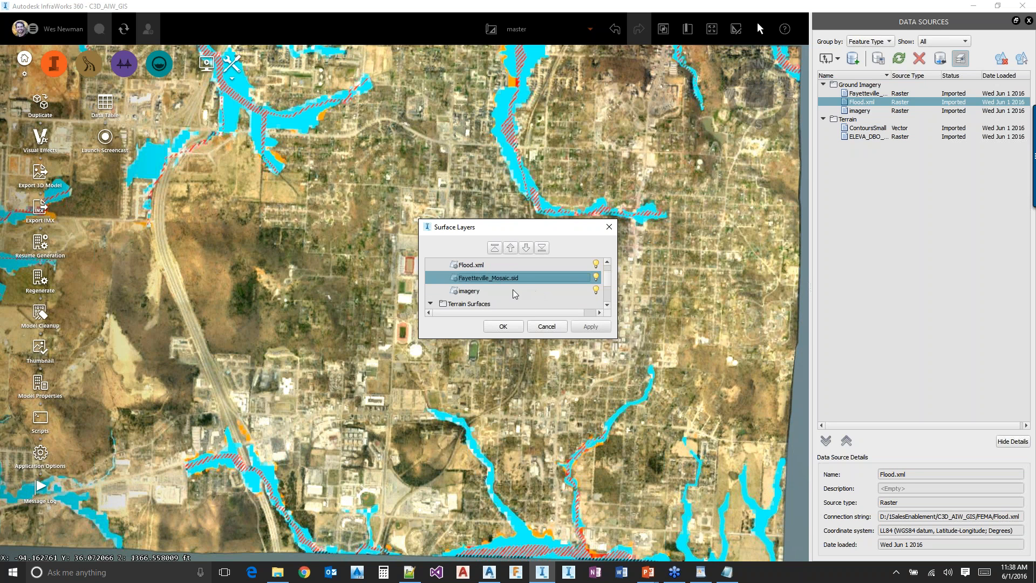
click(475, 265)
click(499, 280)
click(476, 265)
click(496, 279)
click(596, 277)
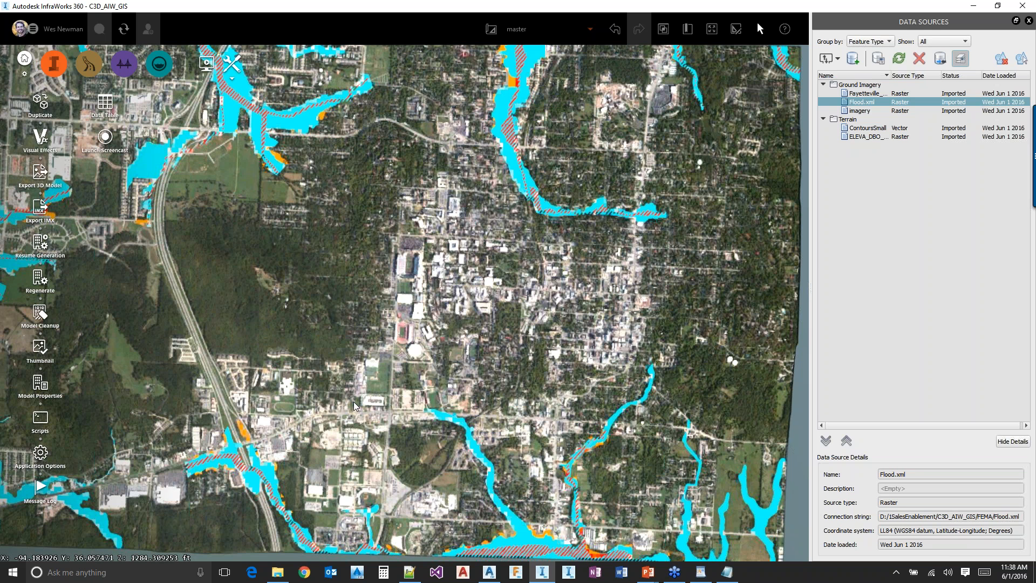
Switch to the PowerPoint slide show of C3D_AIW_GIS.pptx
key(alt+Tab)
key(alt+Tab)
key(alt+Tab)
key(alt+Tab)
key(alt+Tab)
key(alt+Tab)
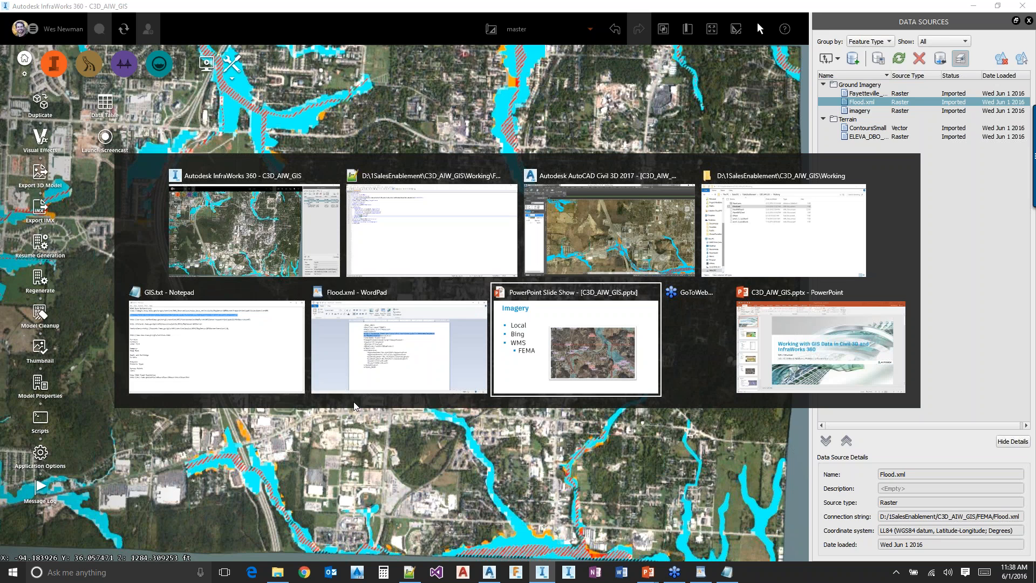
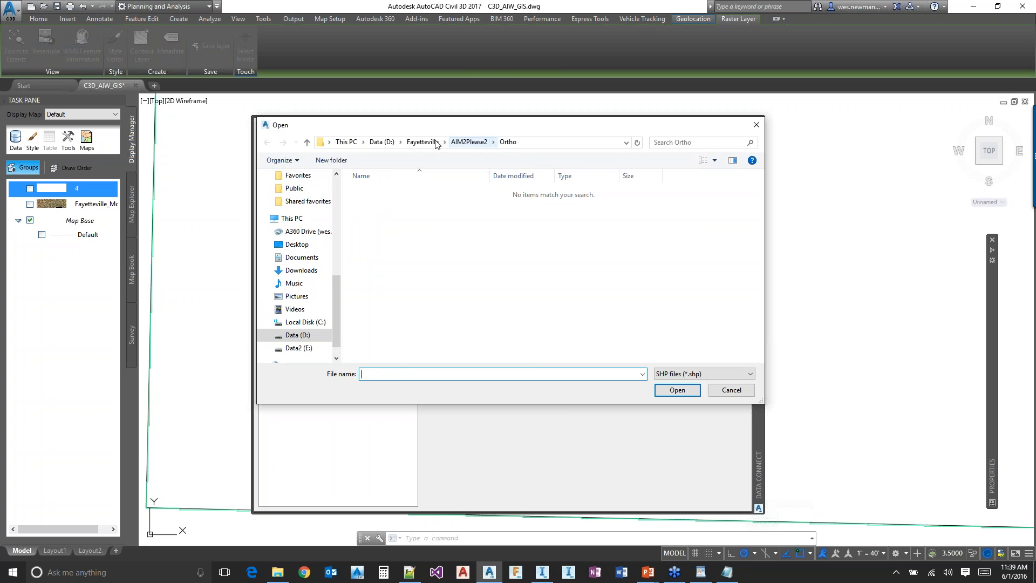
Connect to DBO_STREETS_line.shp in the C3D_AIW_GIS Transportation folder through a new SHP connection and add it to the map
click(382, 142)
double_click(390, 203)
click(409, 193)
double_click(408, 194)
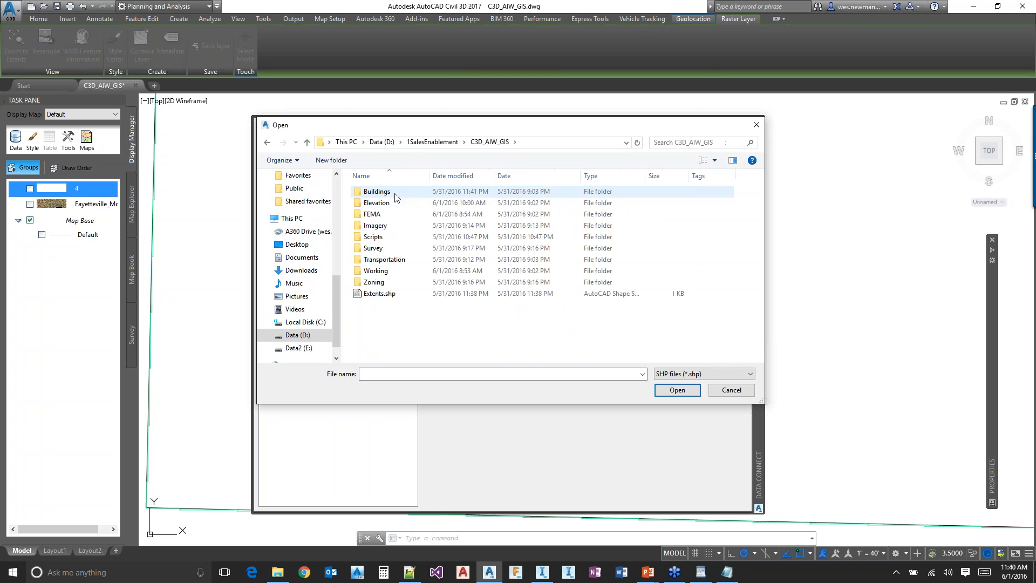
double_click(390, 259)
double_click(383, 191)
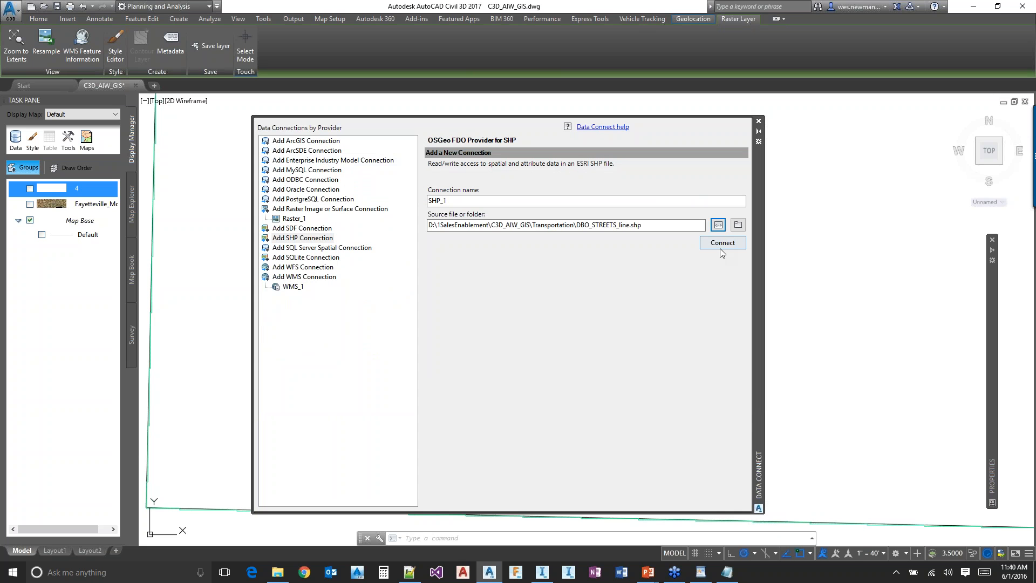
click(719, 244)
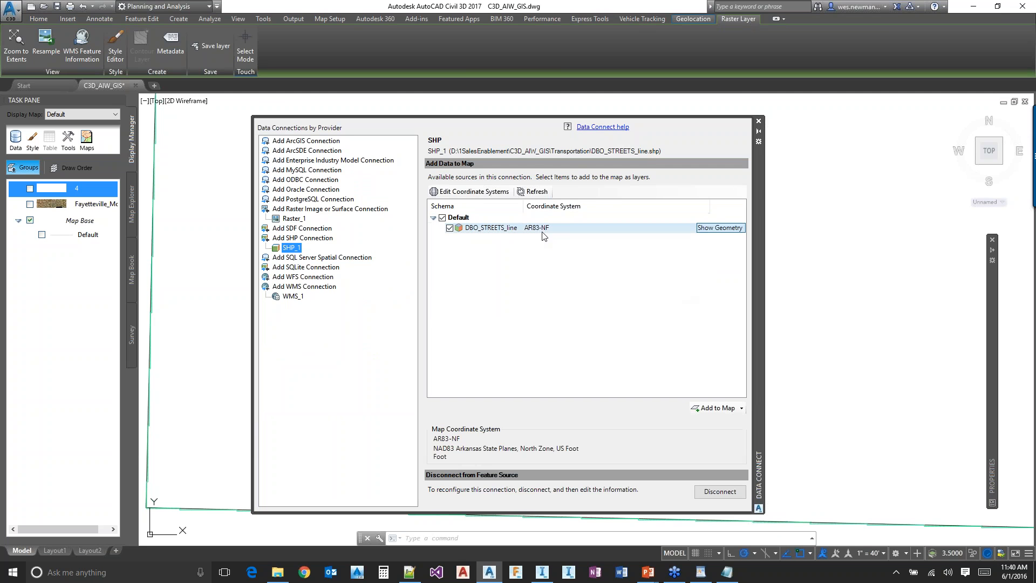
click(714, 407)
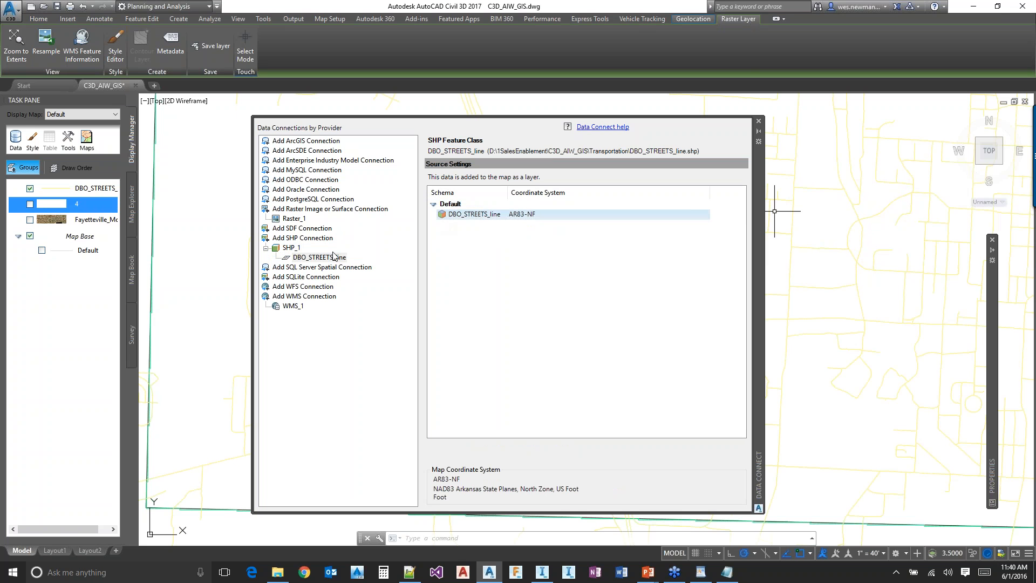
Create another SHP connection to Building_Footprint_2015.shp in the Buildings folder and add it to the map
click(305, 238)
click(718, 225)
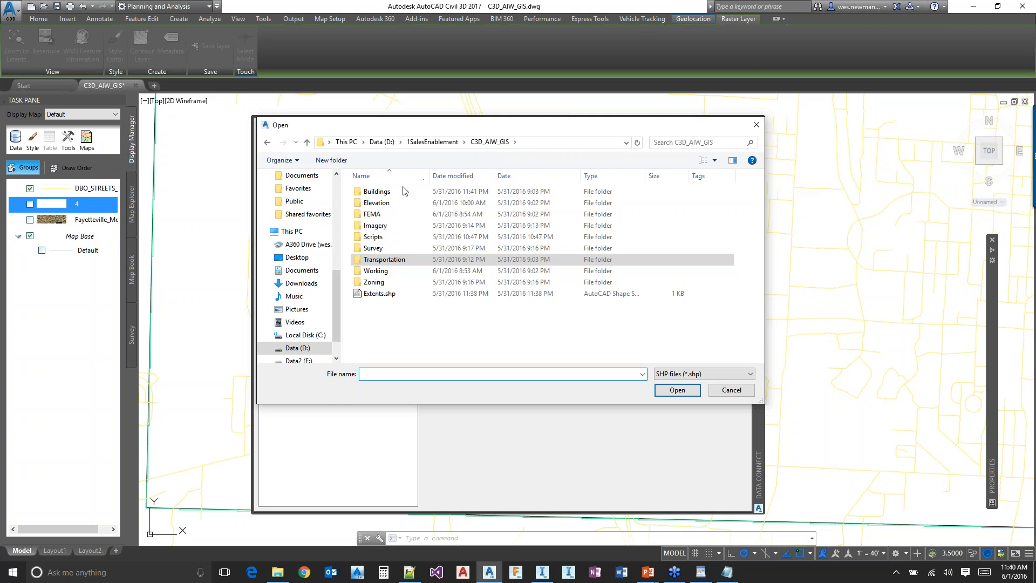
double_click(389, 192)
double_click(391, 192)
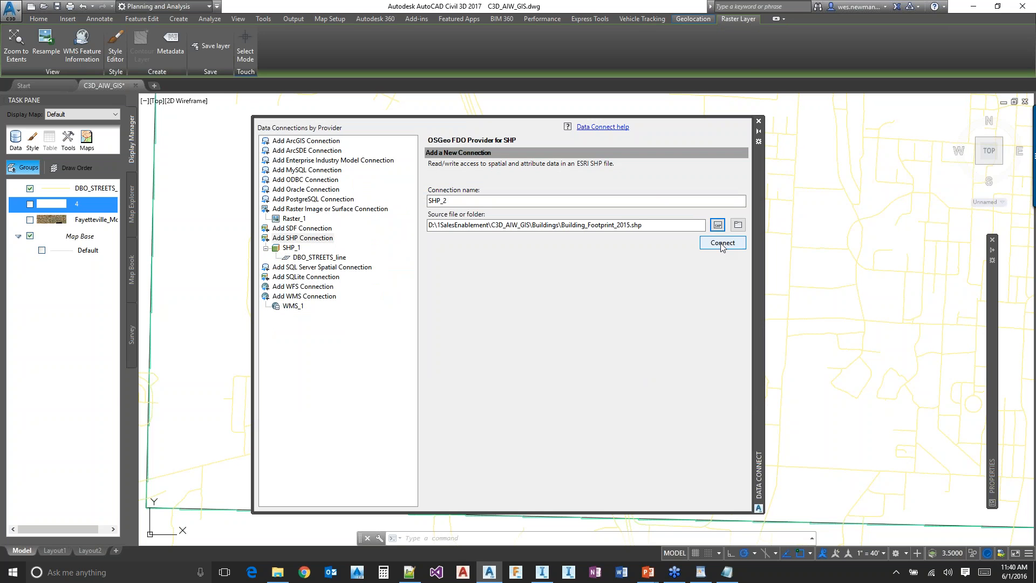
click(722, 243)
click(702, 408)
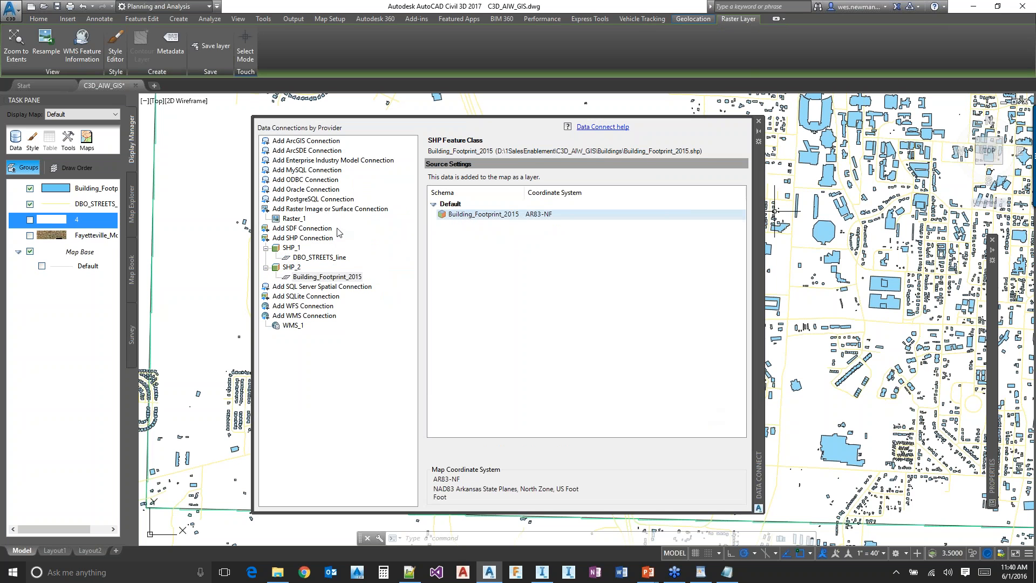
Create an SHP connection to Zoning.shp in the Zoning folder and add the layer to the map
click(309, 240)
click(718, 224)
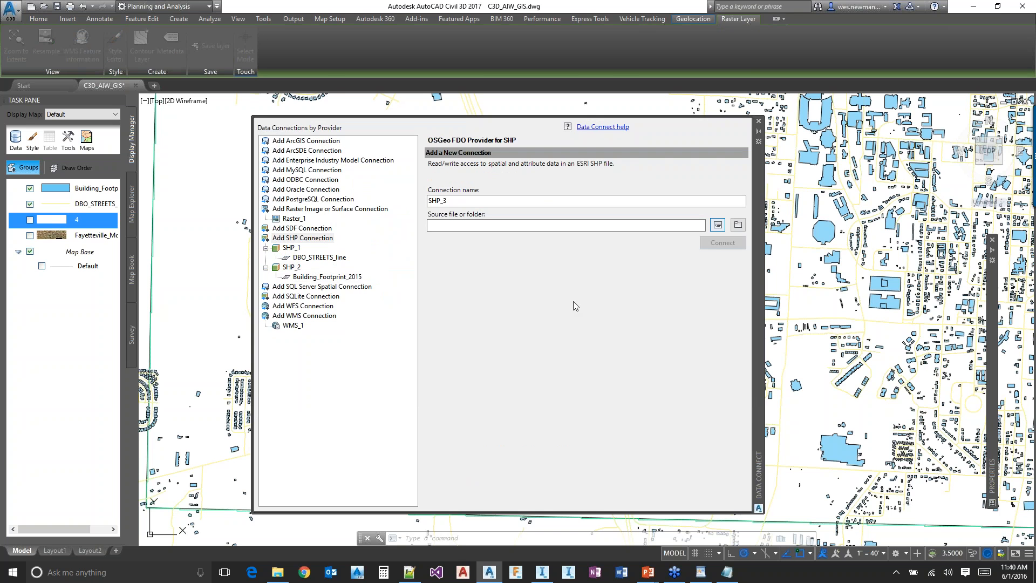
click(489, 142)
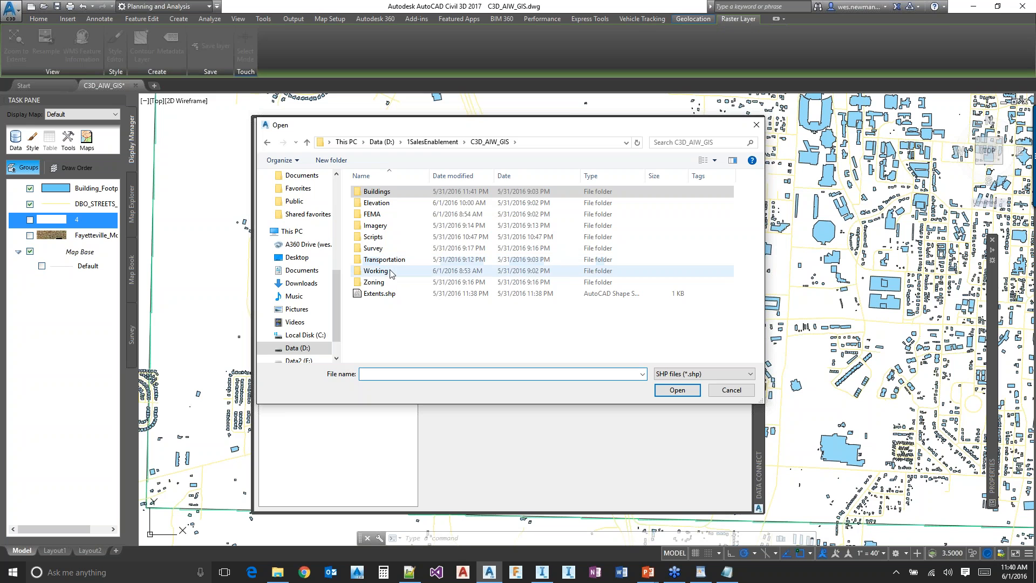
double_click(376, 283)
double_click(381, 192)
click(723, 239)
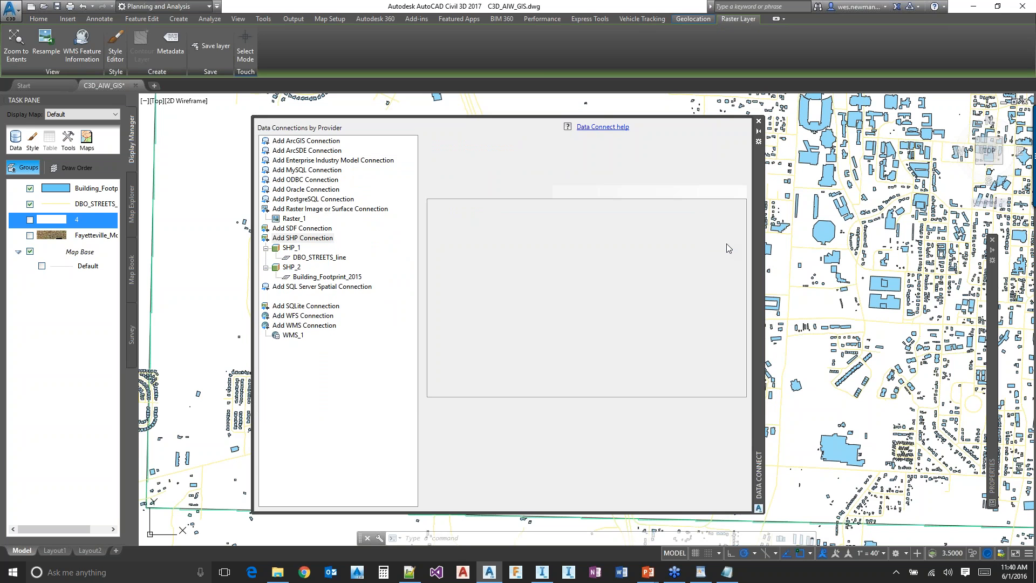
click(713, 408)
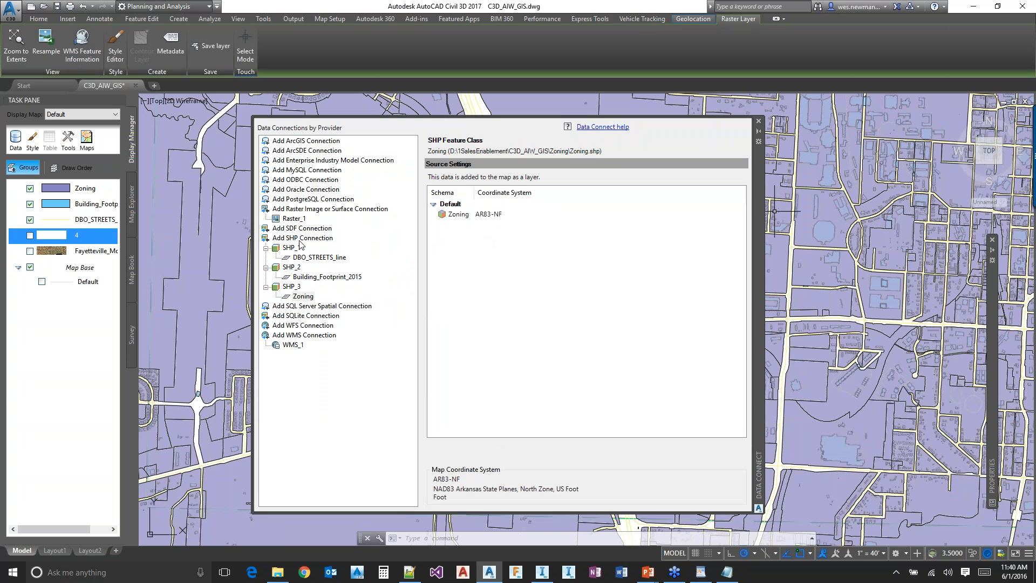
Create an SHP connection to Survey_Monument.shp in the Survey folder, add it to the map and close Data Connect
click(302, 239)
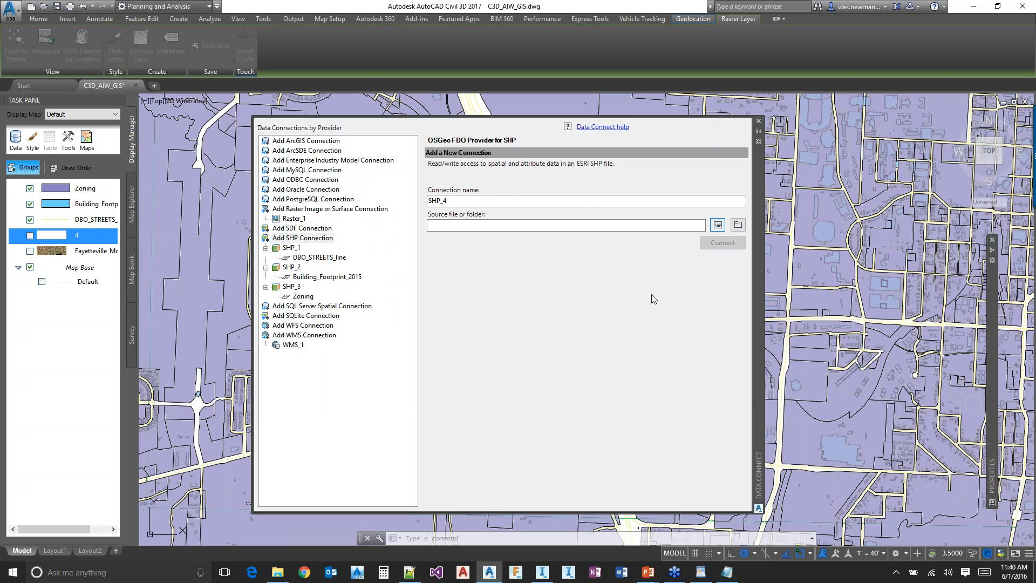
click(496, 143)
double_click(388, 247)
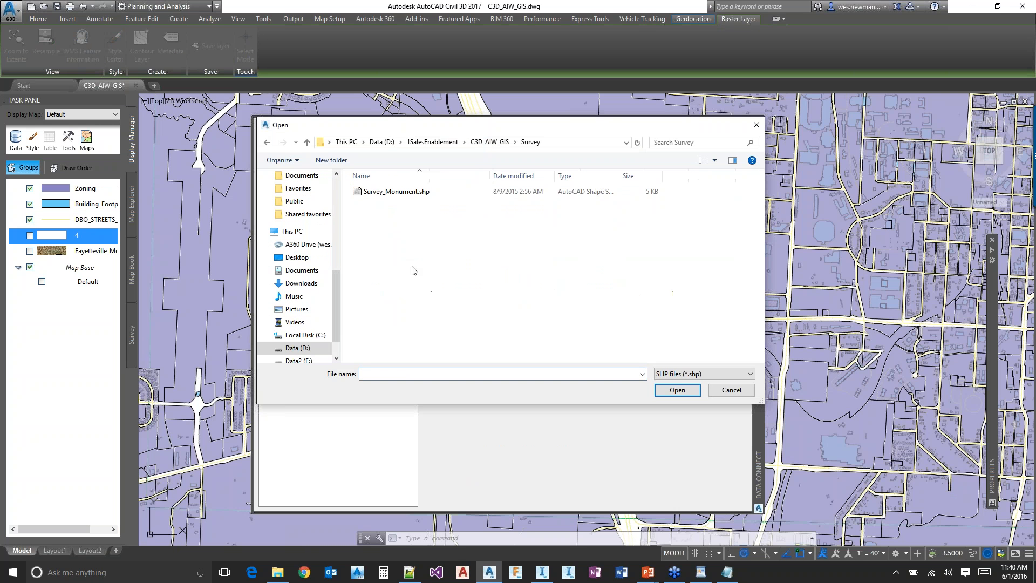
double_click(413, 194)
click(726, 241)
click(712, 408)
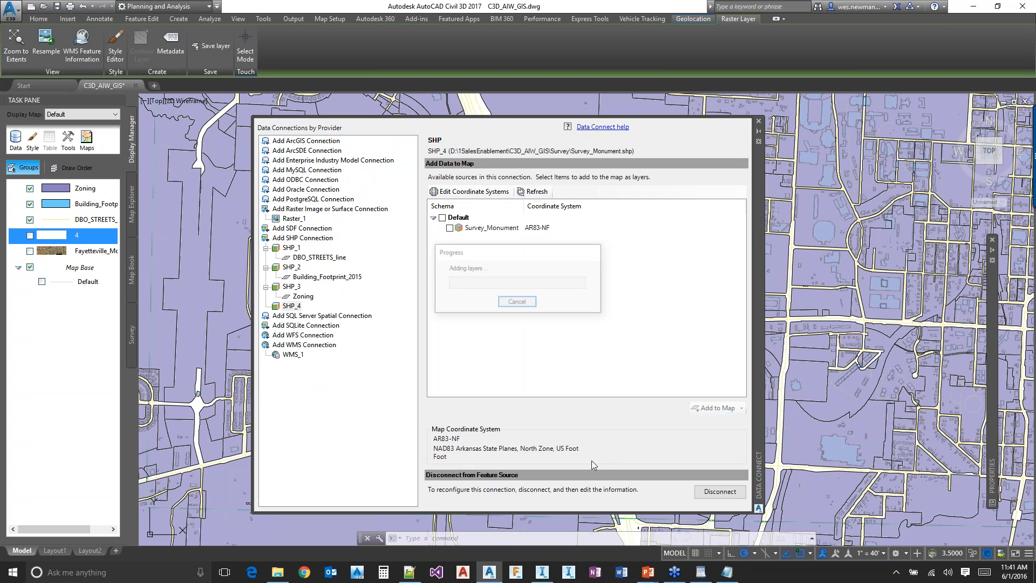
click(758, 122)
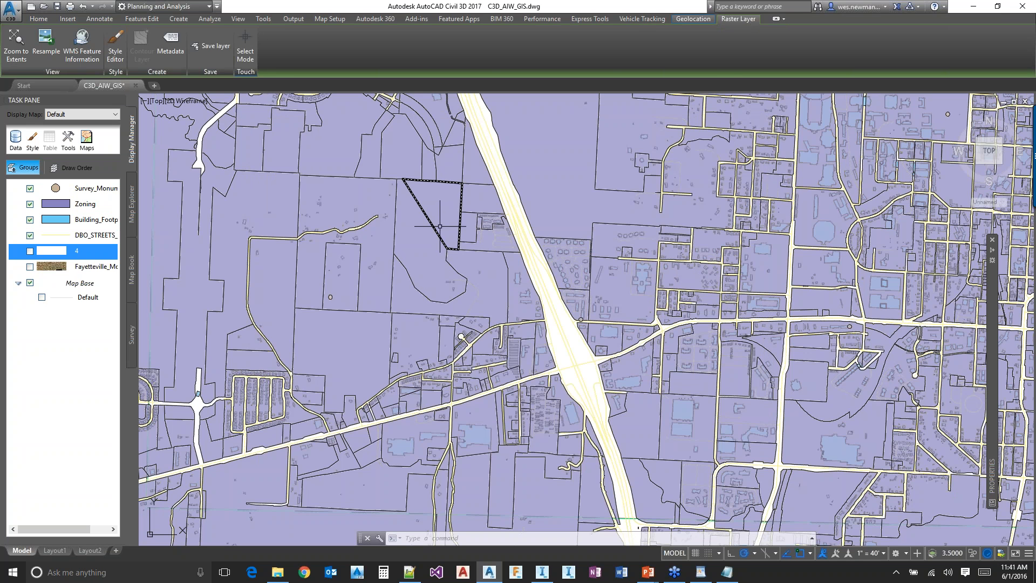
Open the line style of the DBO_STREETS_line layer's default thematic rule for editing
click(99, 235)
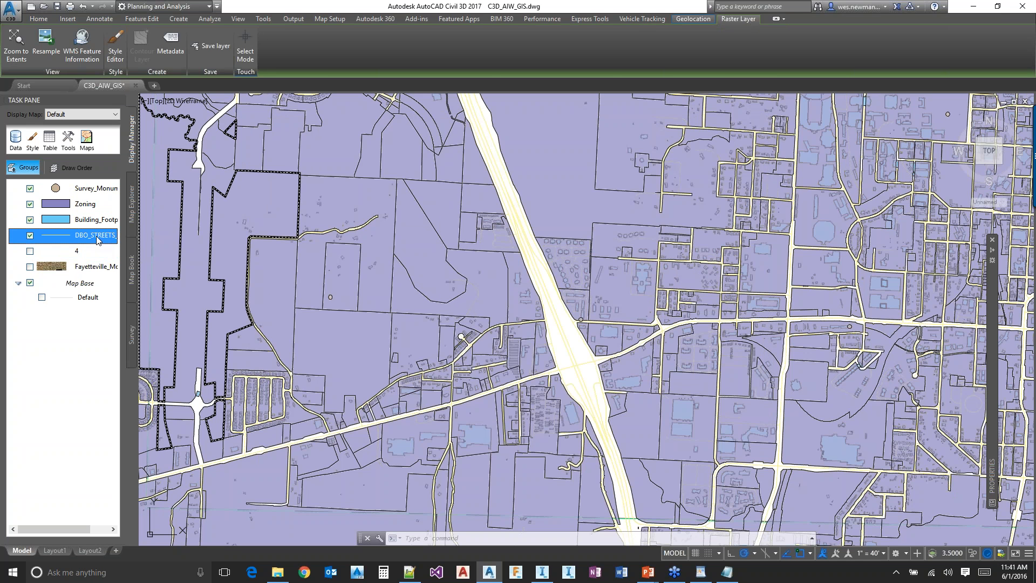
right_click(88, 237)
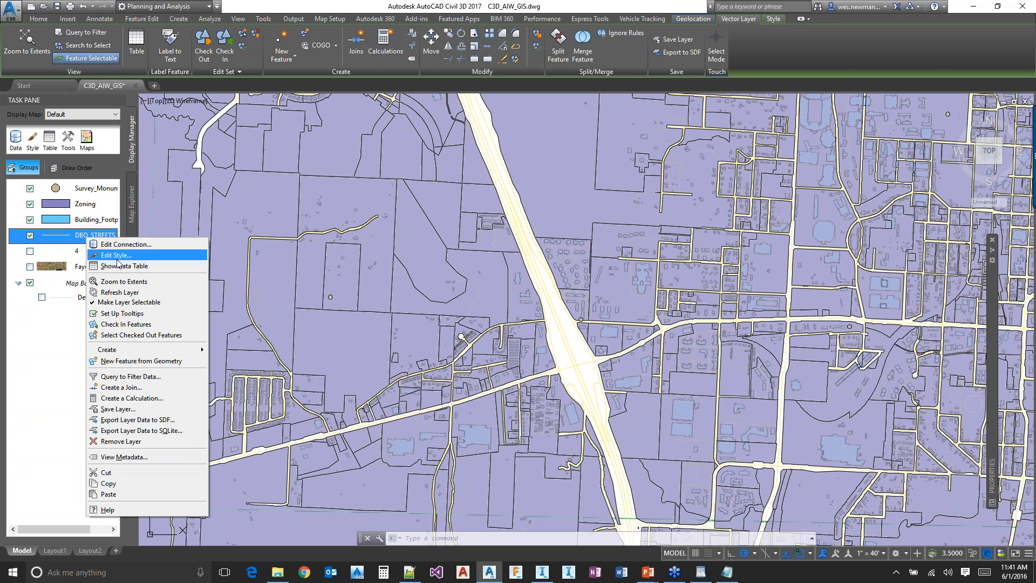
click(117, 258)
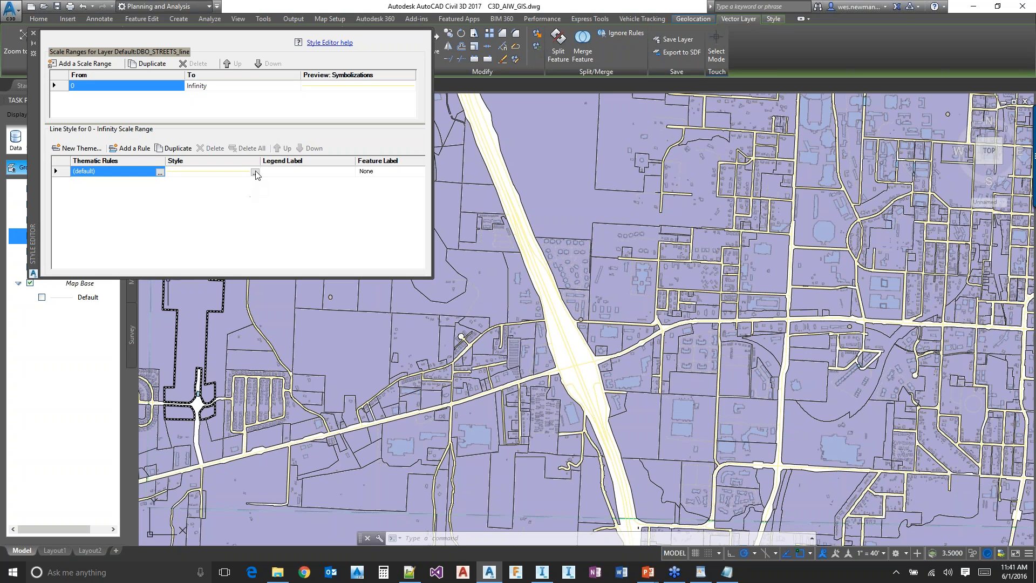
click(255, 172)
click(254, 172)
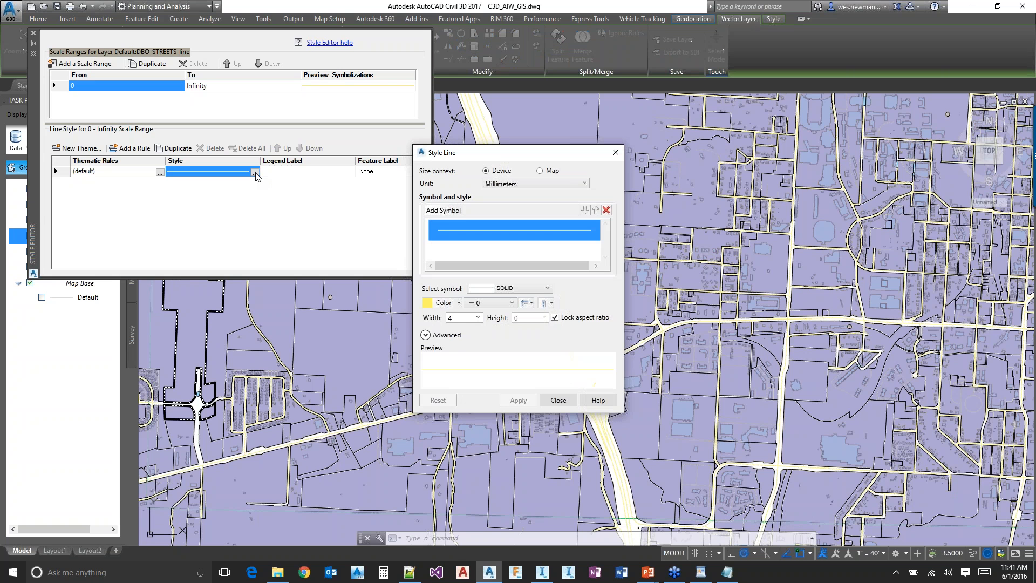
Try a dark blue and a lighter blue line color on the DBO_STREETS_line layer, applying each one
click(454, 305)
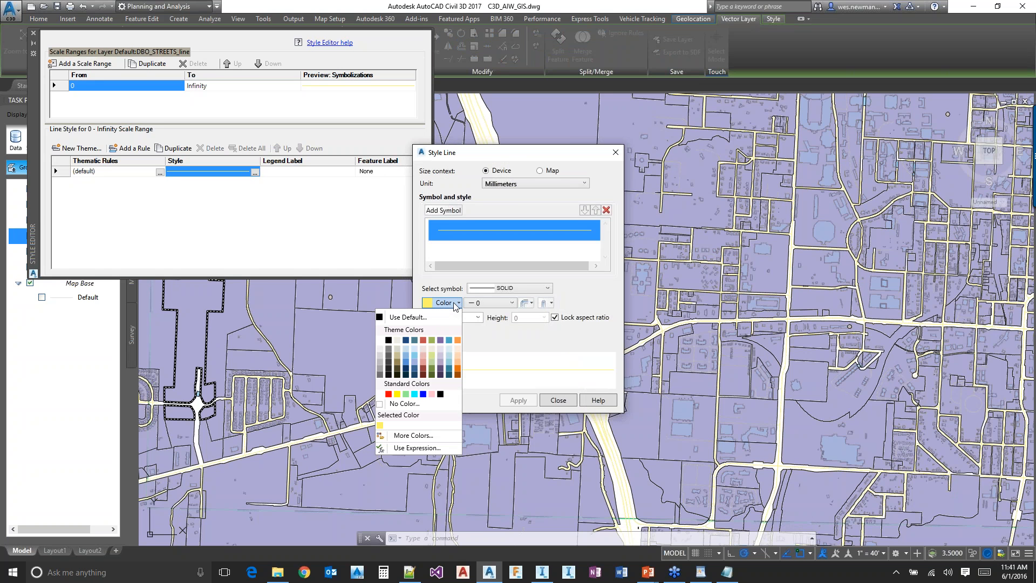
click(405, 339)
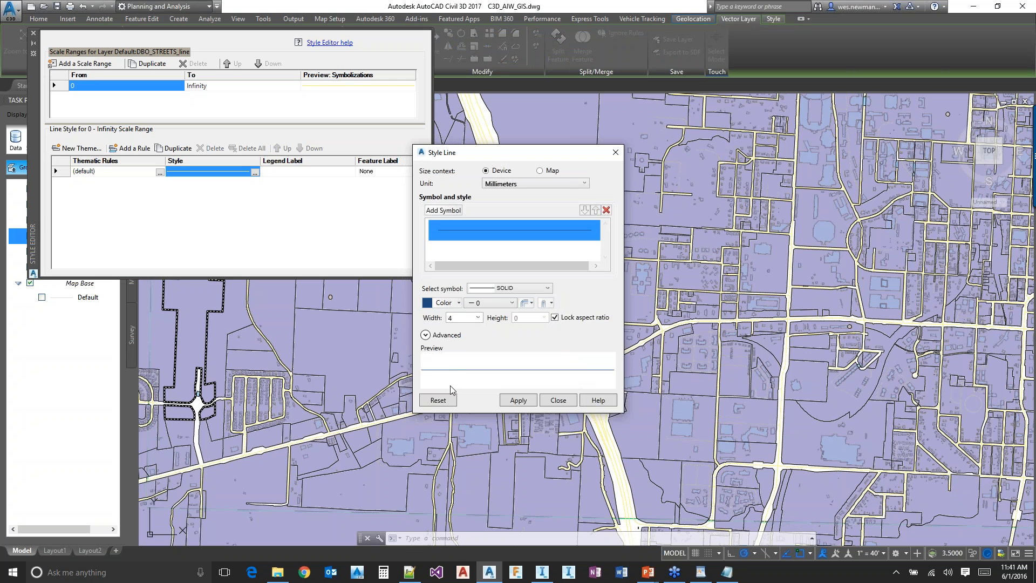
click(517, 401)
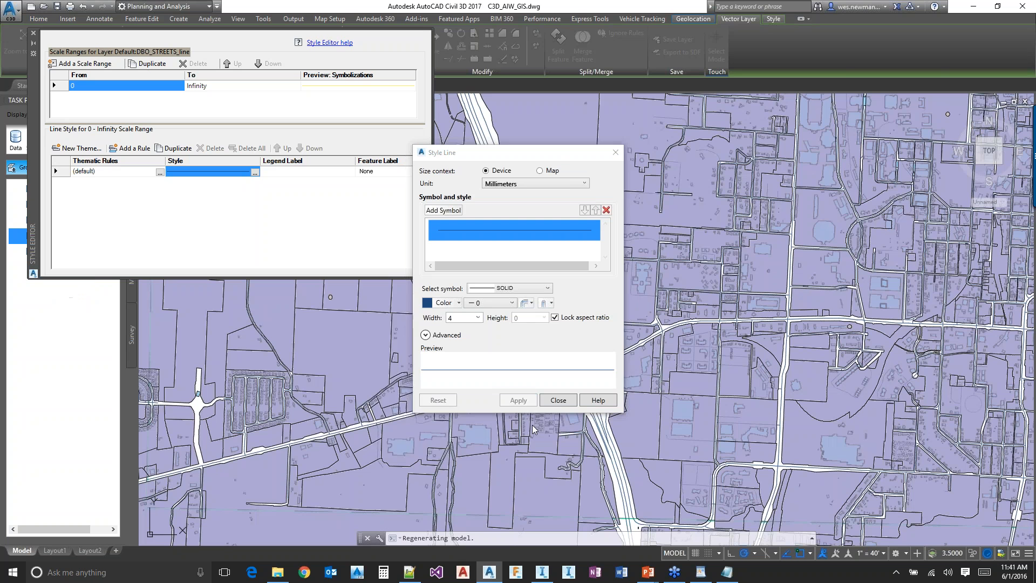
click(458, 302)
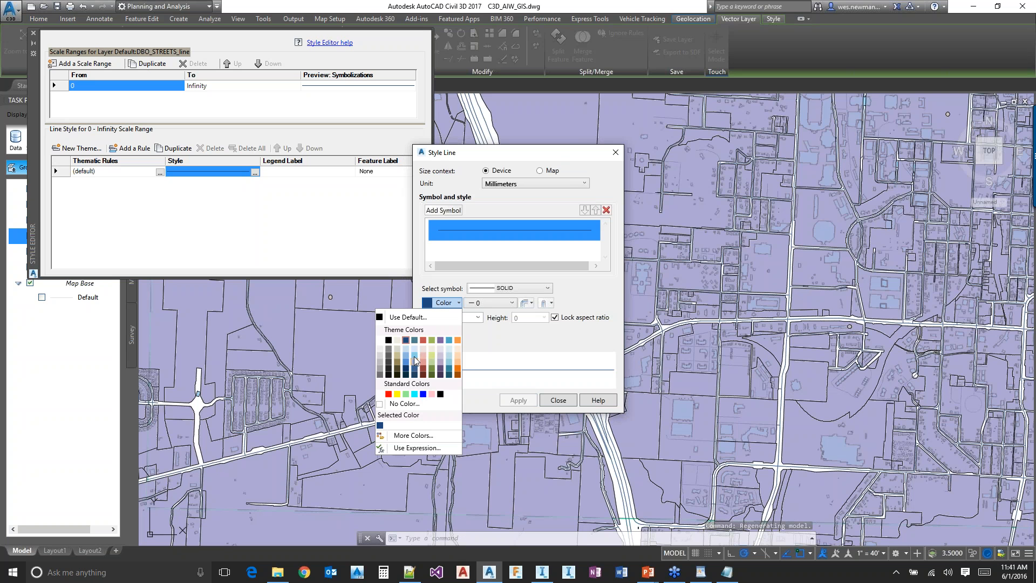
click(408, 366)
click(517, 400)
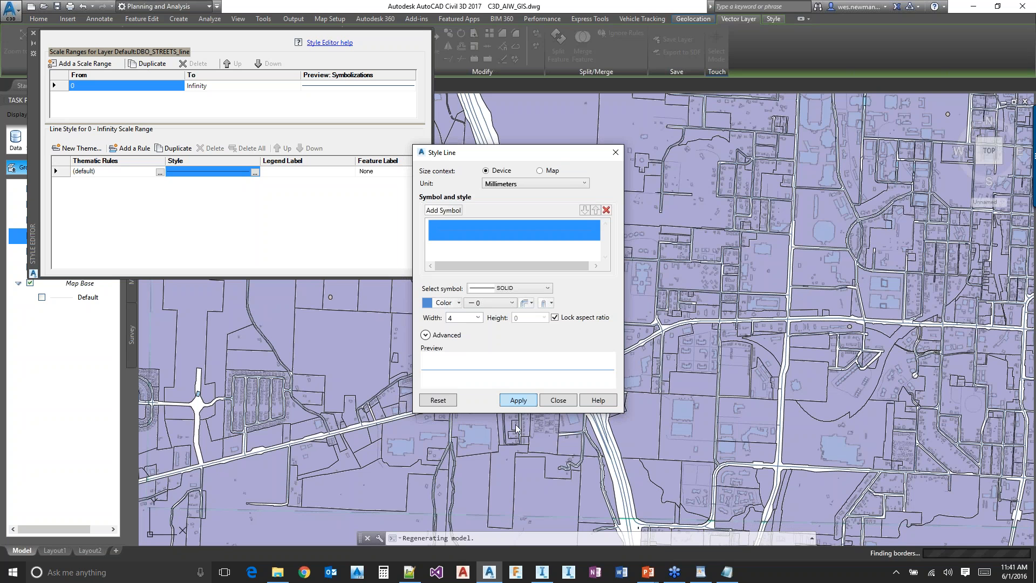
Set the DBO_STREETS_line line color to dark orange, apply it and close the Style Editor
click(453, 303)
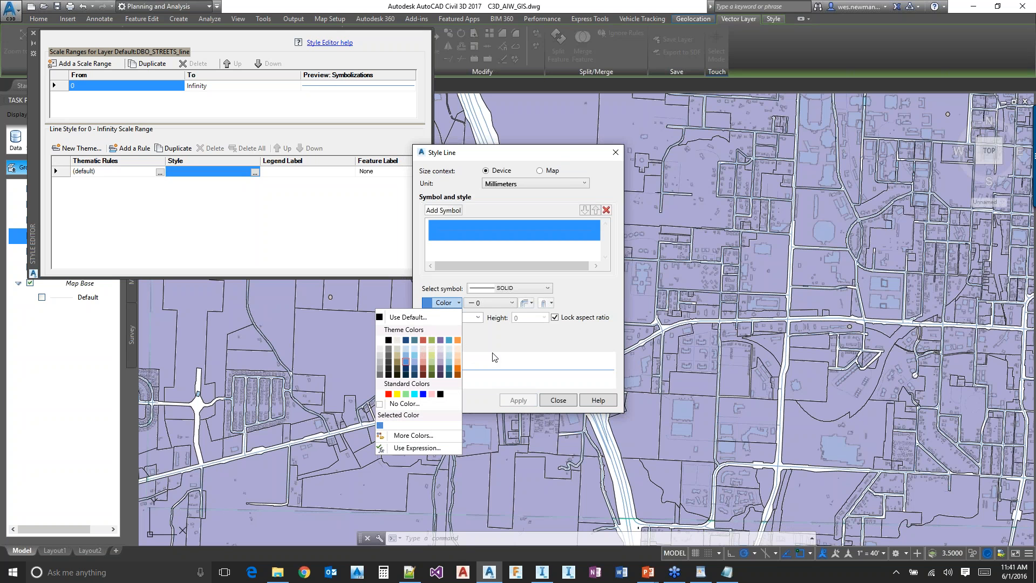
click(425, 364)
click(442, 305)
click(457, 372)
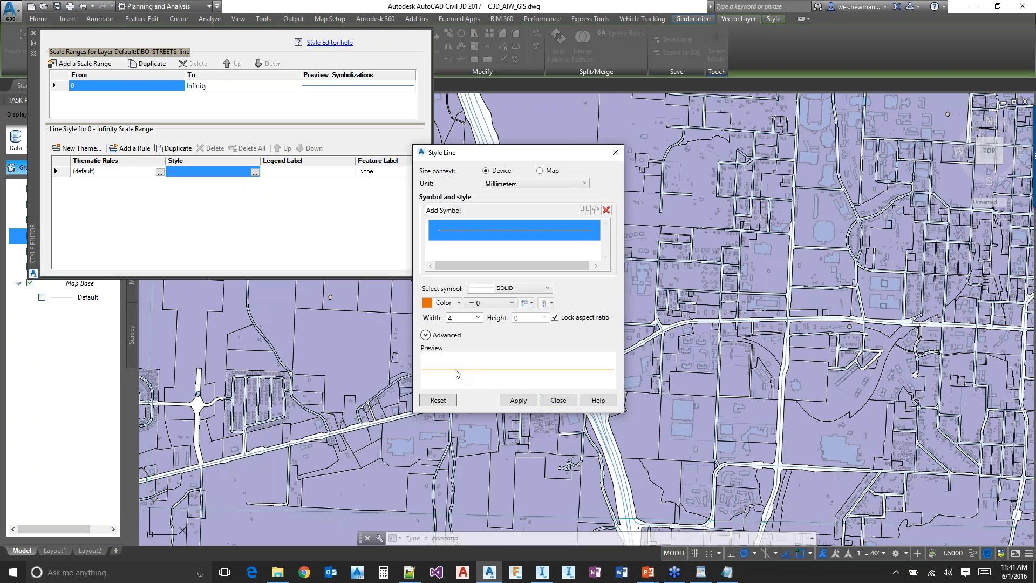
click(518, 400)
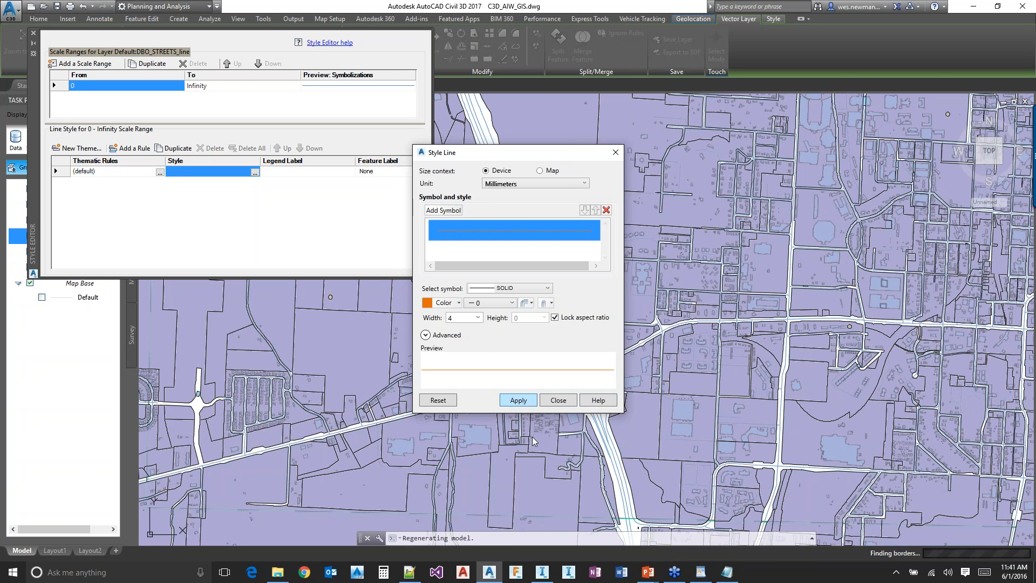
click(558, 401)
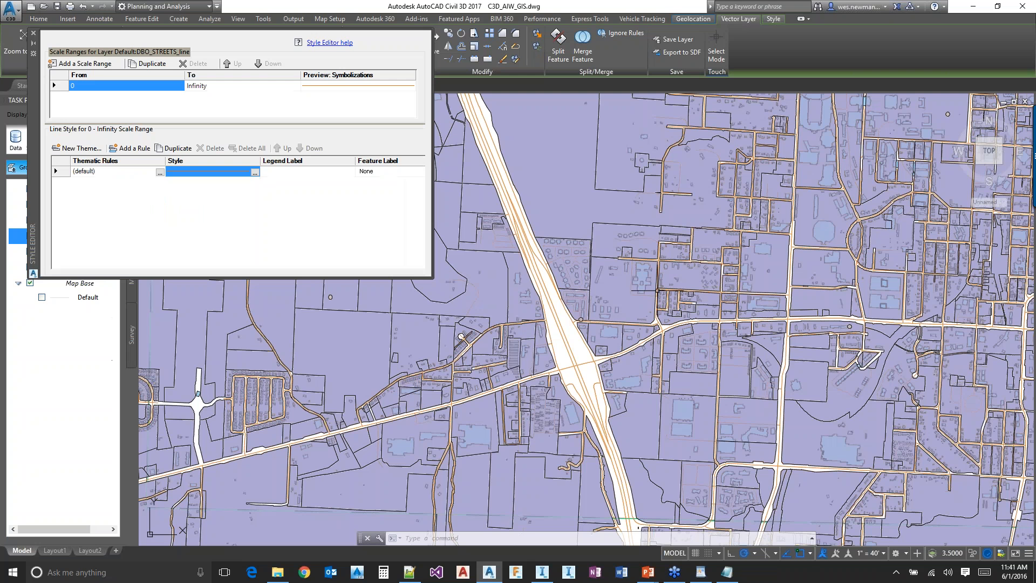
scroll(548, 316, up, 2)
scroll(535, 322, up, 3)
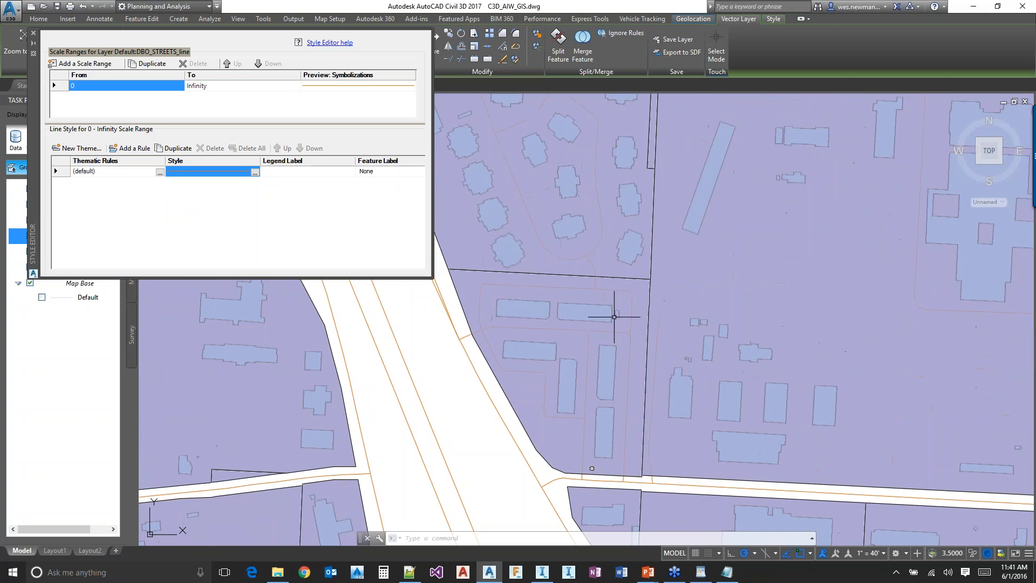
click(33, 33)
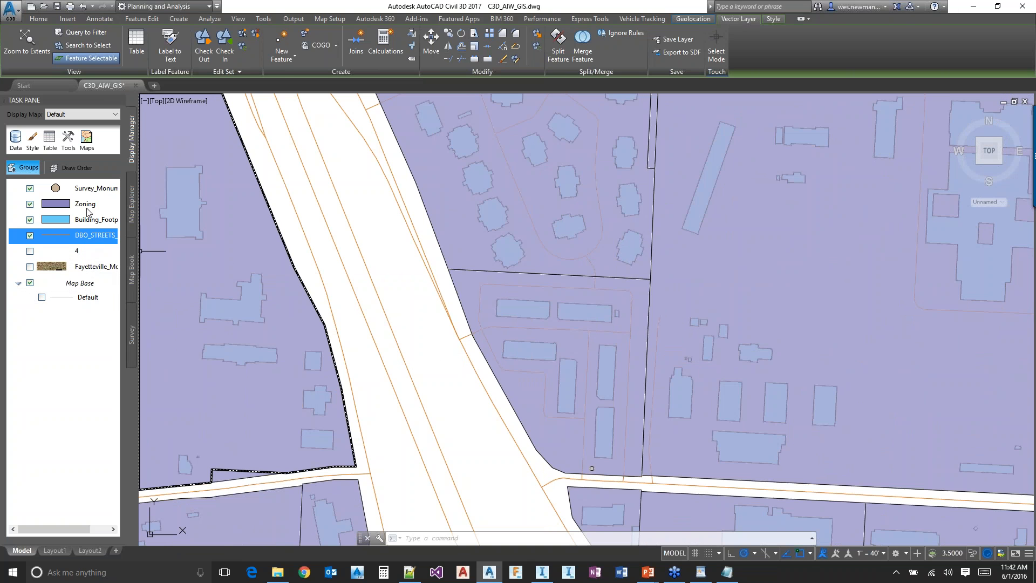
Move the Zoning layer below DBO_STREETS_line in the layer order so the buildings and streets draw on top
mouse_move(99, 237)
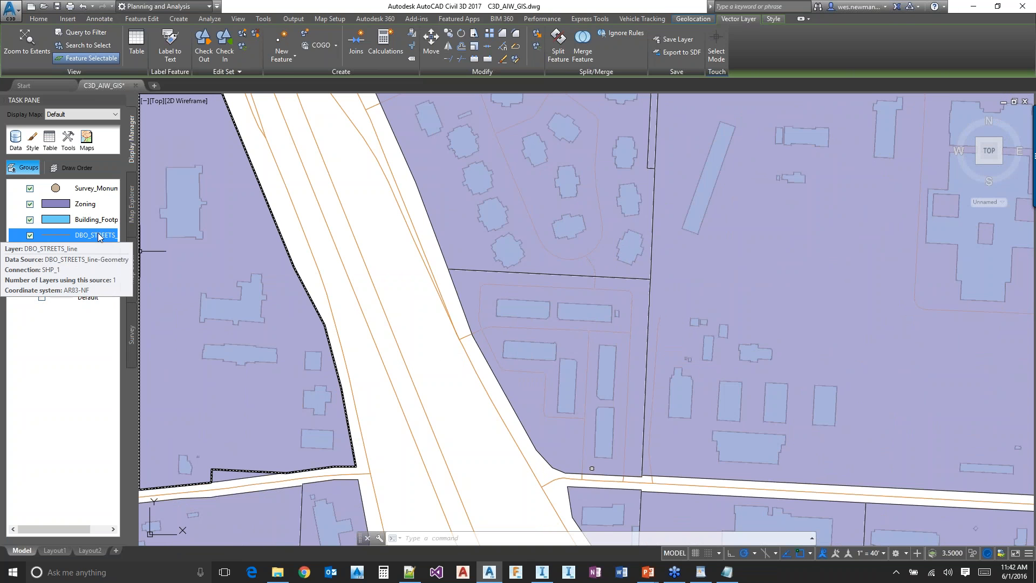
mouse_move(88, 205)
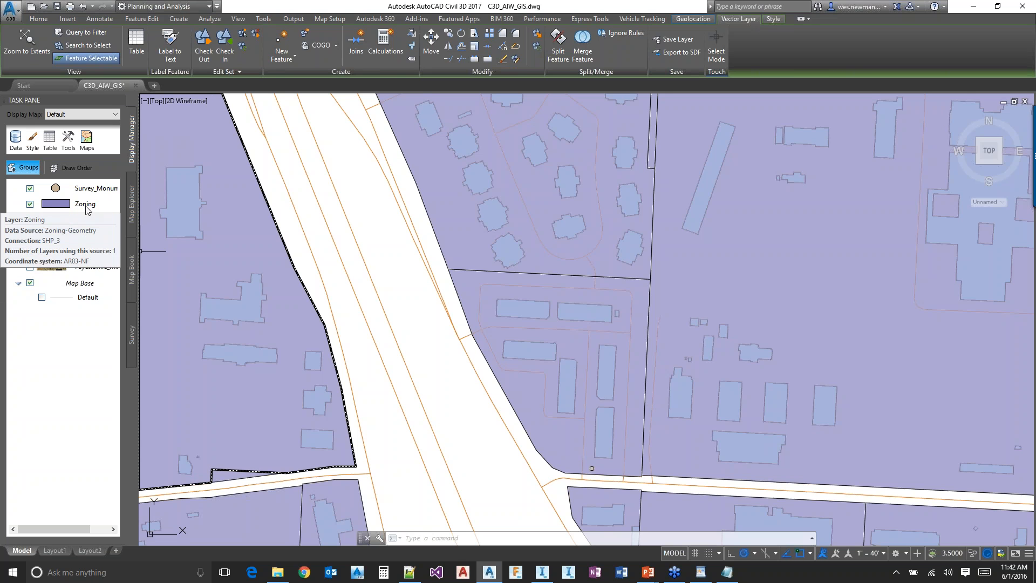
click(86, 205)
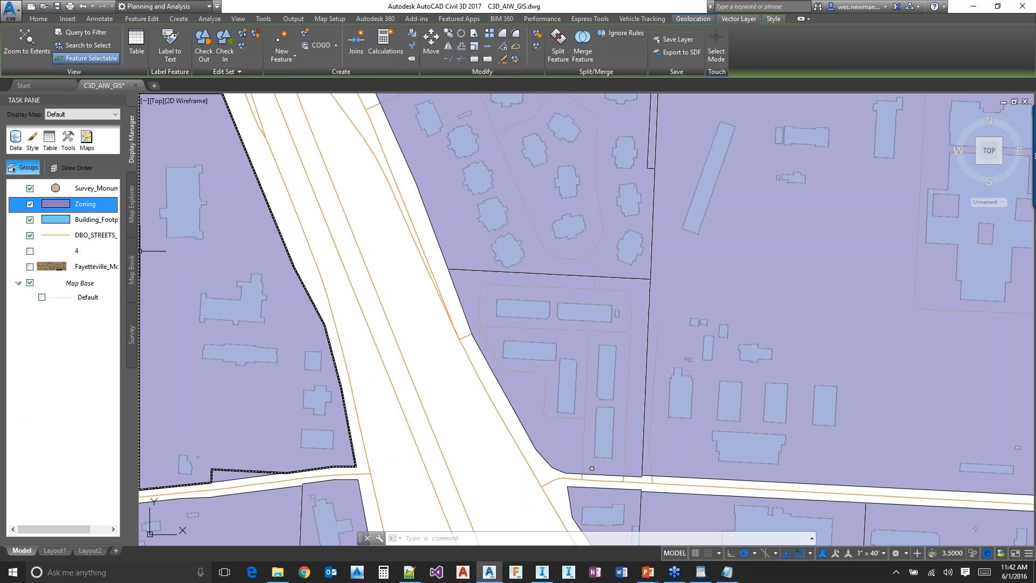
drag(89, 242, 89, 244)
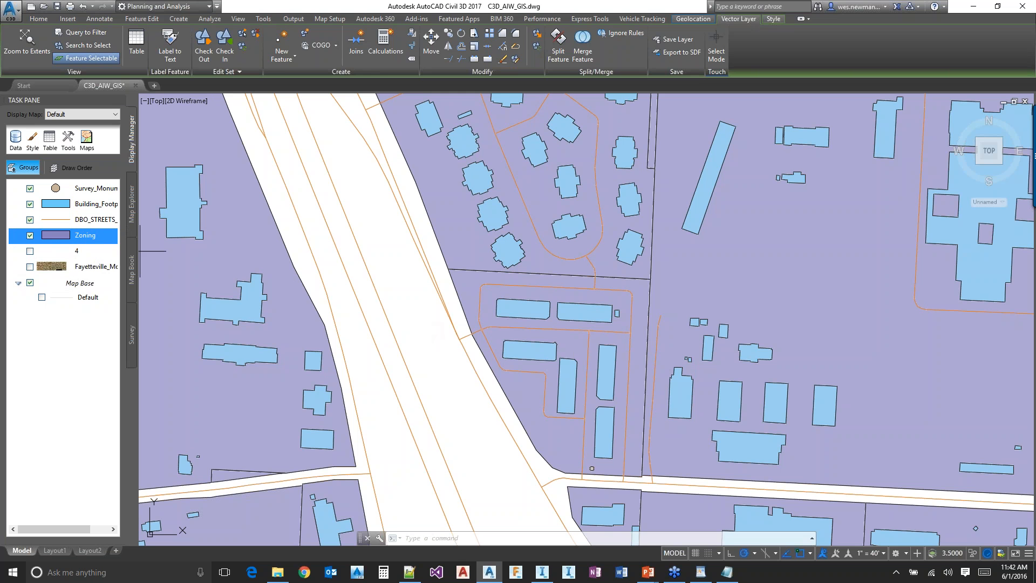
Select a street centerline feature along the highway corridor to examine its vertices
click(405, 317)
key(Escape)
middle_drag(543, 322, 545, 340)
scroll(564, 431, down, 2)
click(429, 245)
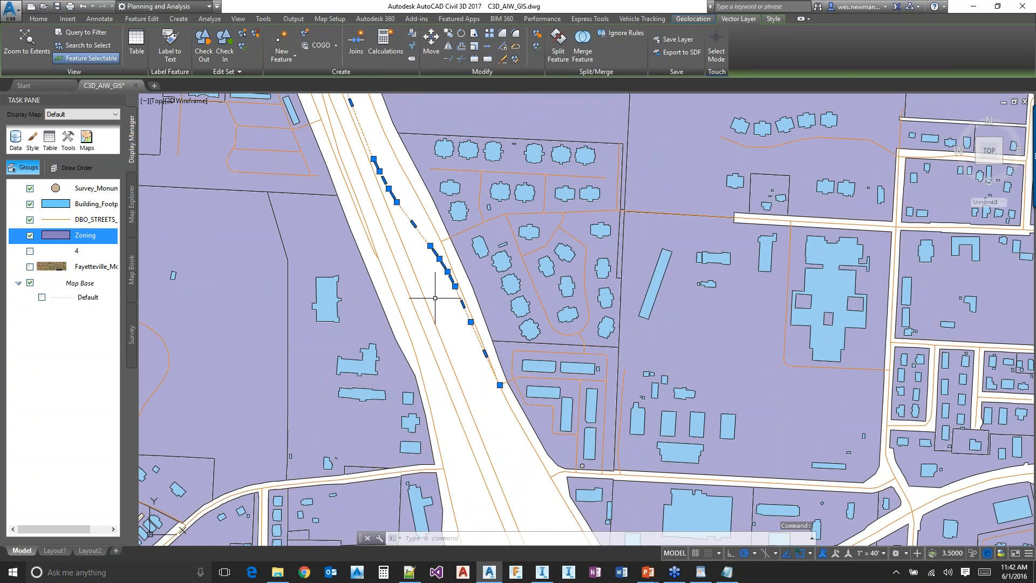
Open the attribute table for the selected street feature and examine its class, highway and lane columns
middle_drag(439, 289, 452, 360)
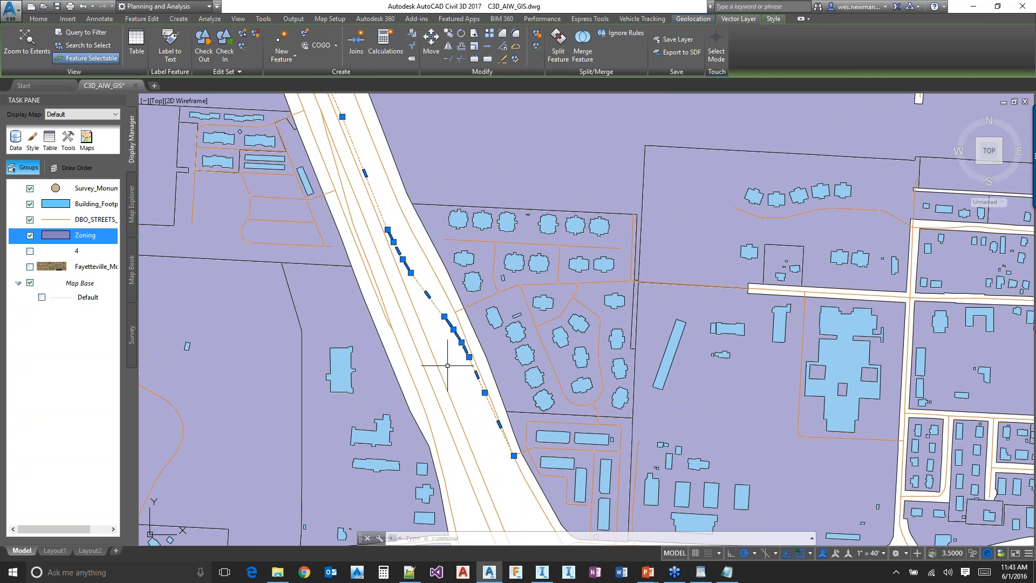
right_click(447, 365)
click(491, 520)
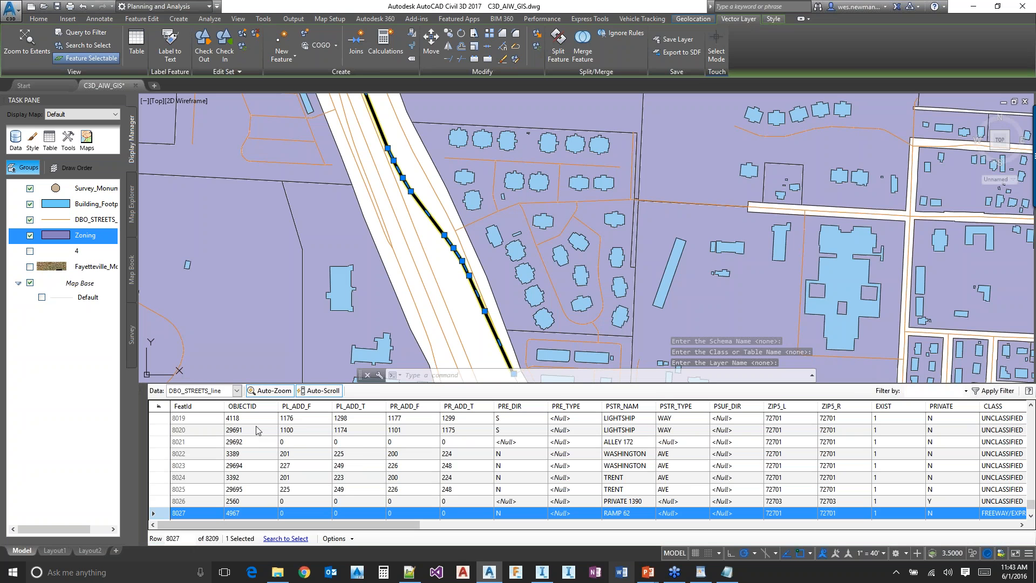
click(238, 391)
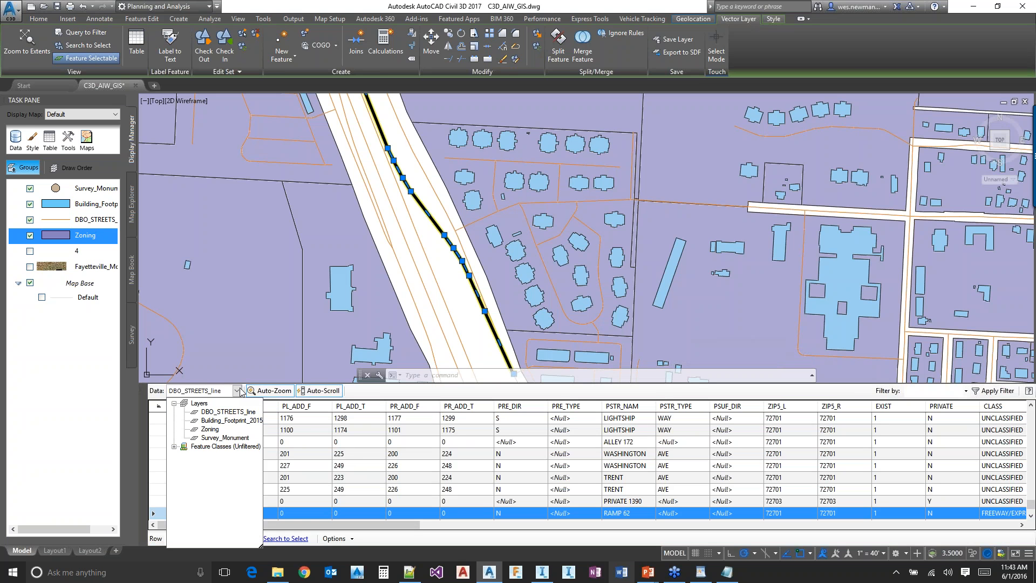
click(425, 393)
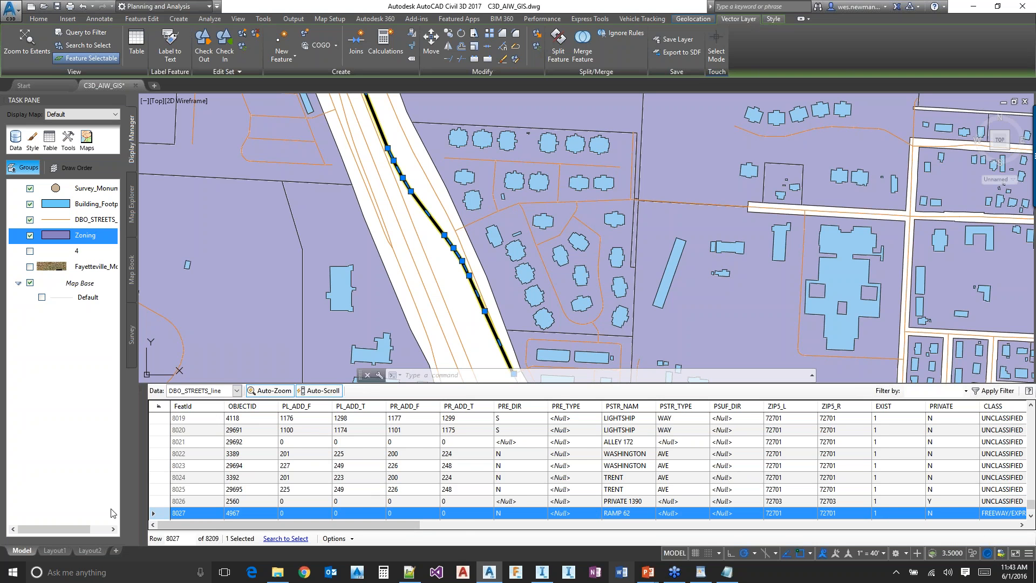
drag(334, 526, 490, 546)
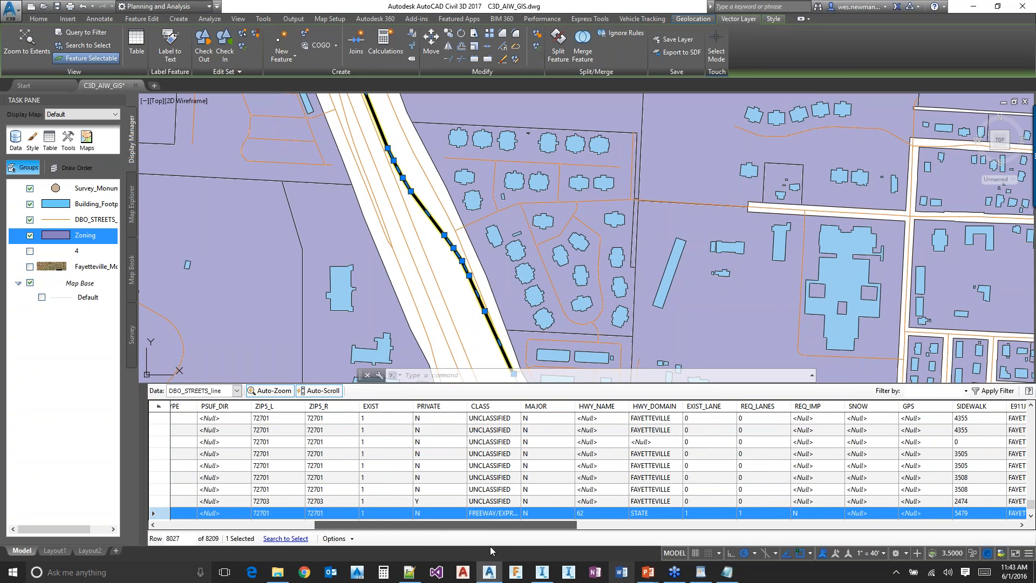
drag(490, 546, 499, 544)
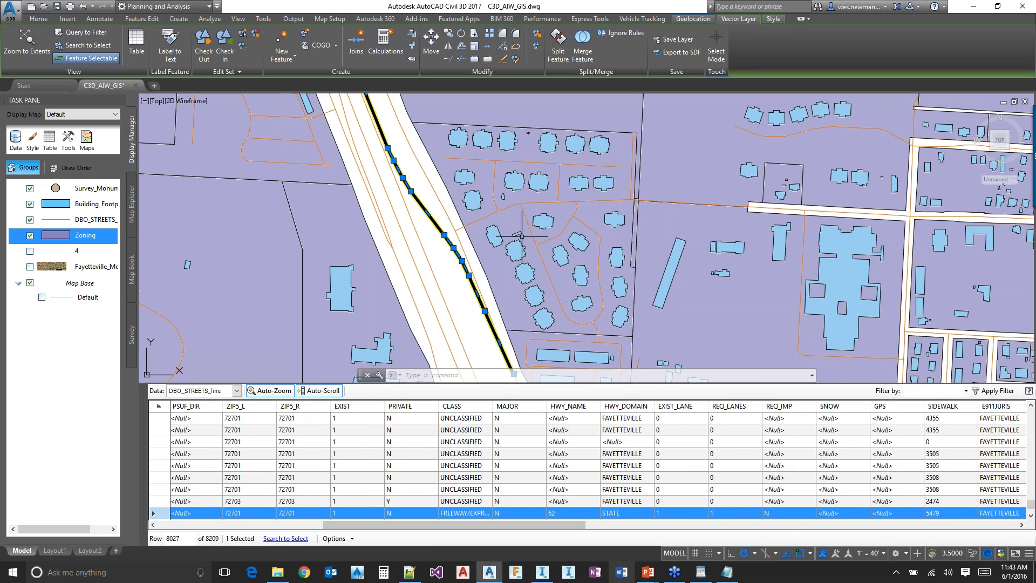
Select the short side street beside the highway to examine its attribute record, and clear the selection
click(486, 217)
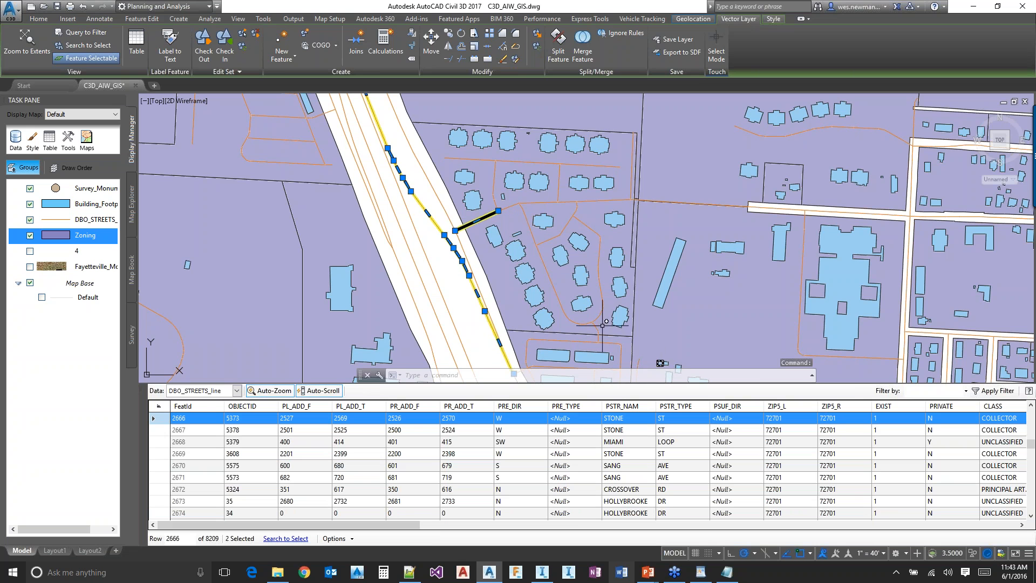
mouse_move(532, 294)
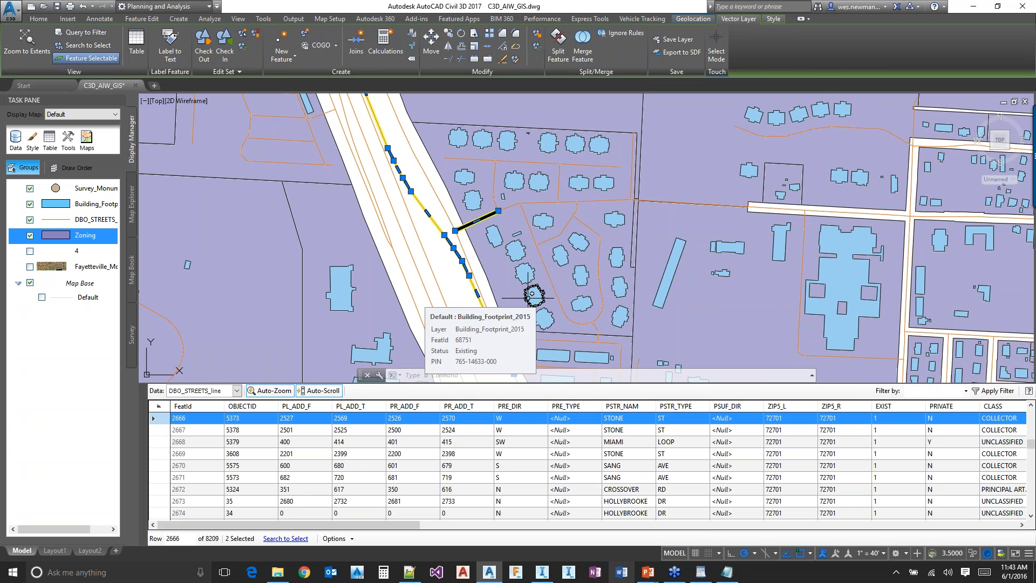
key(Escape)
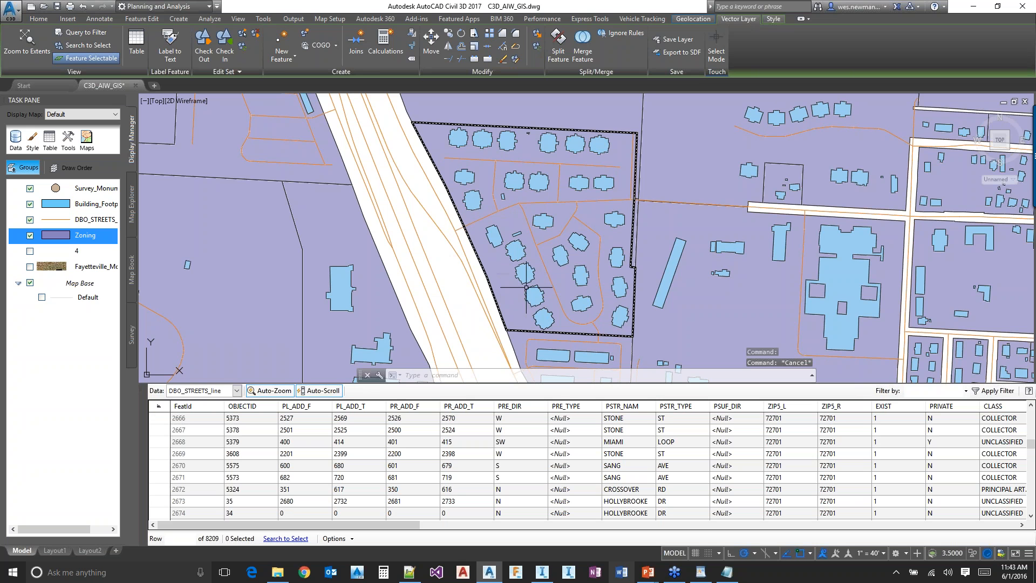
Switch the attribute table's data from DBO_STREETS_line to the Survey_Monument layer
click(534, 274)
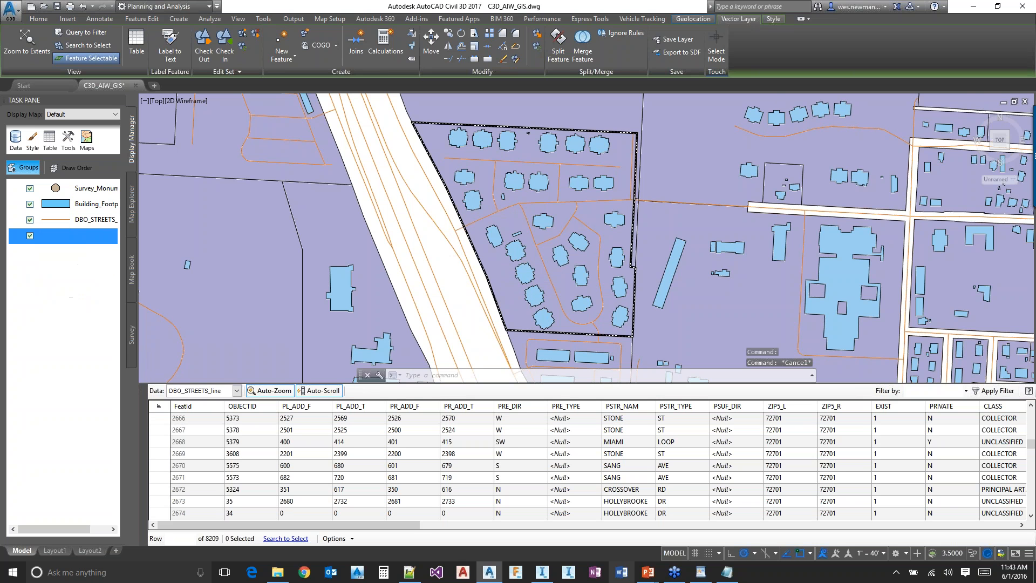
scroll(538, 245, down, 2)
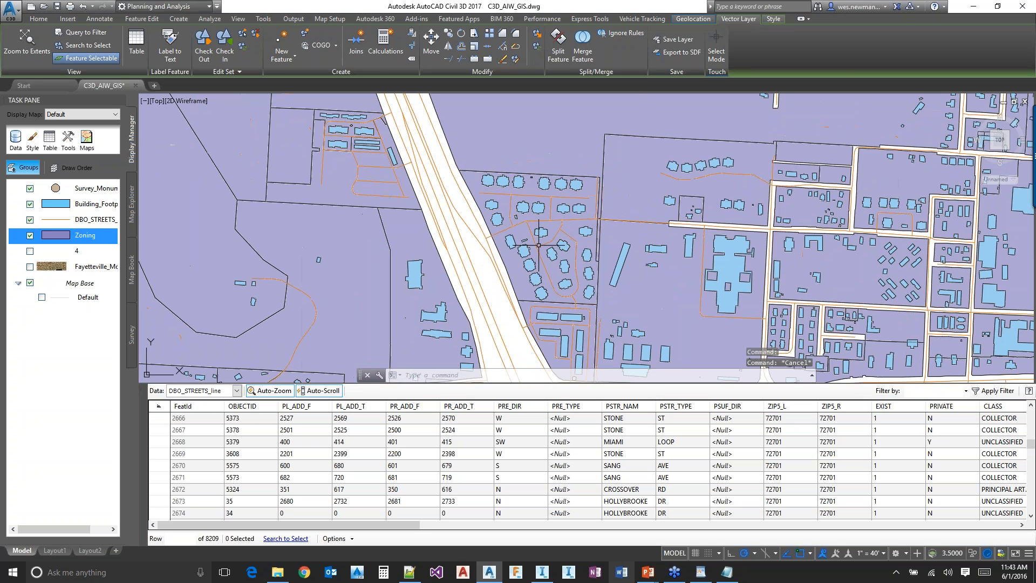
scroll(555, 262, down, 10)
scroll(556, 262, down, 5)
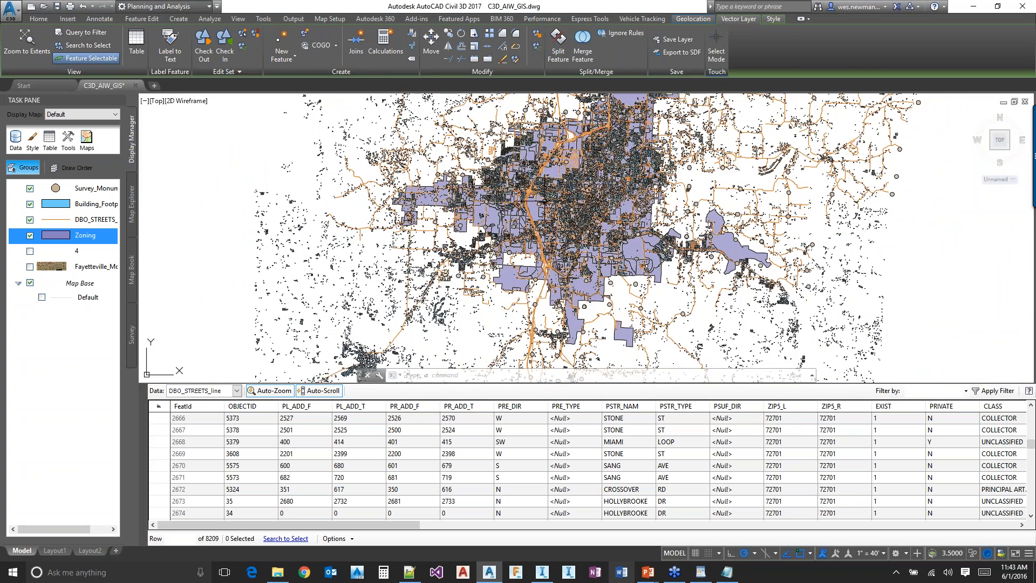
scroll(551, 189, up, 2)
scroll(540, 197, up, 2)
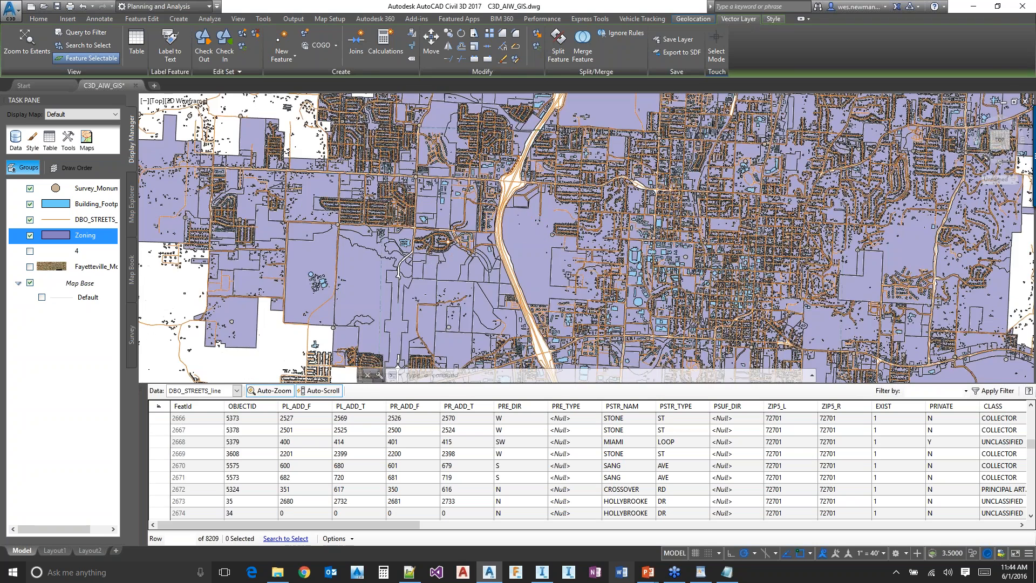
scroll(523, 170, up, 2)
click(236, 390)
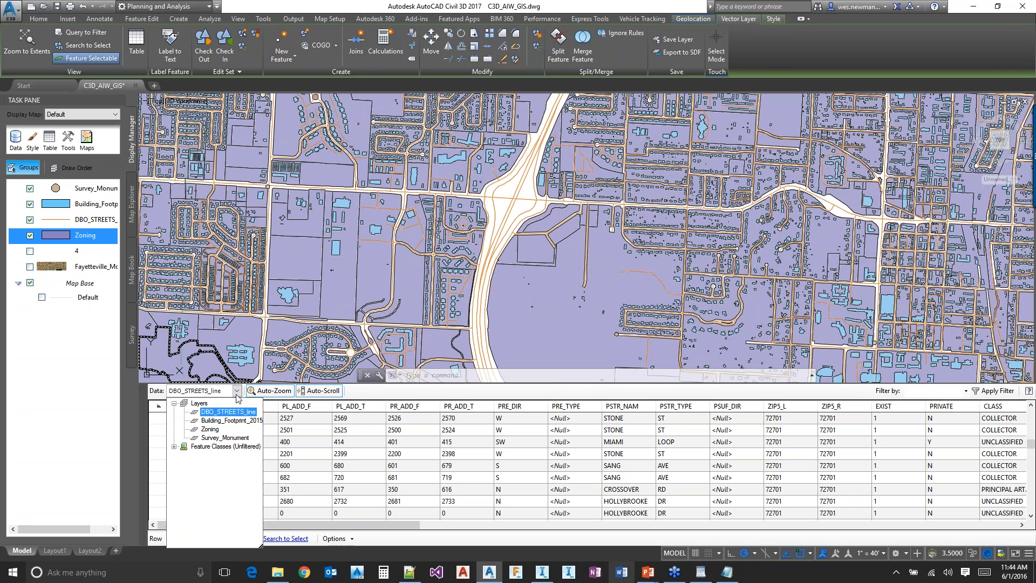
click(238, 438)
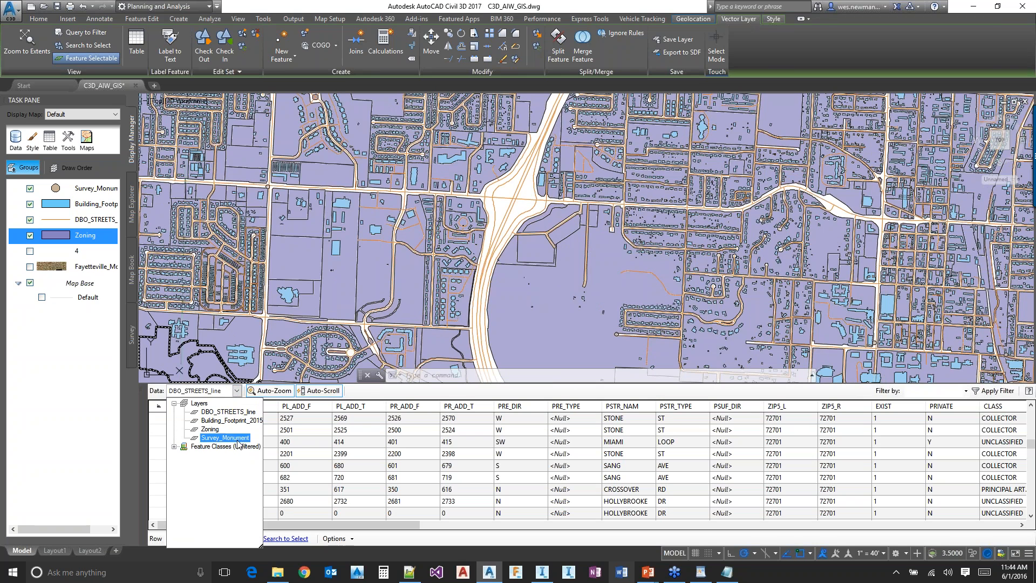
click(238, 438)
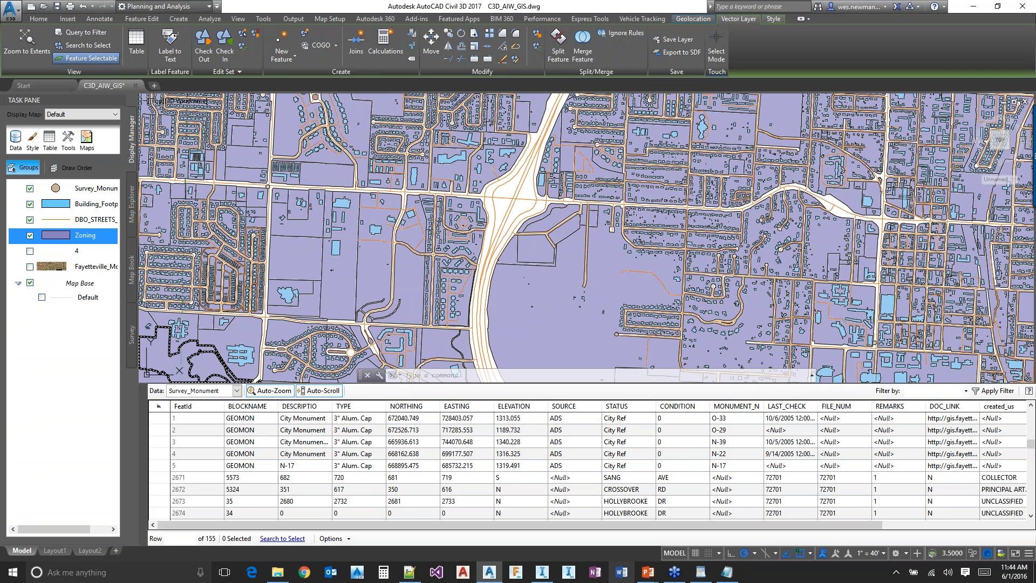
Zoom the map to the first Survey_Monument record, examine the monument's surroundings and clear the selection
click(216, 420)
right_click(210, 425)
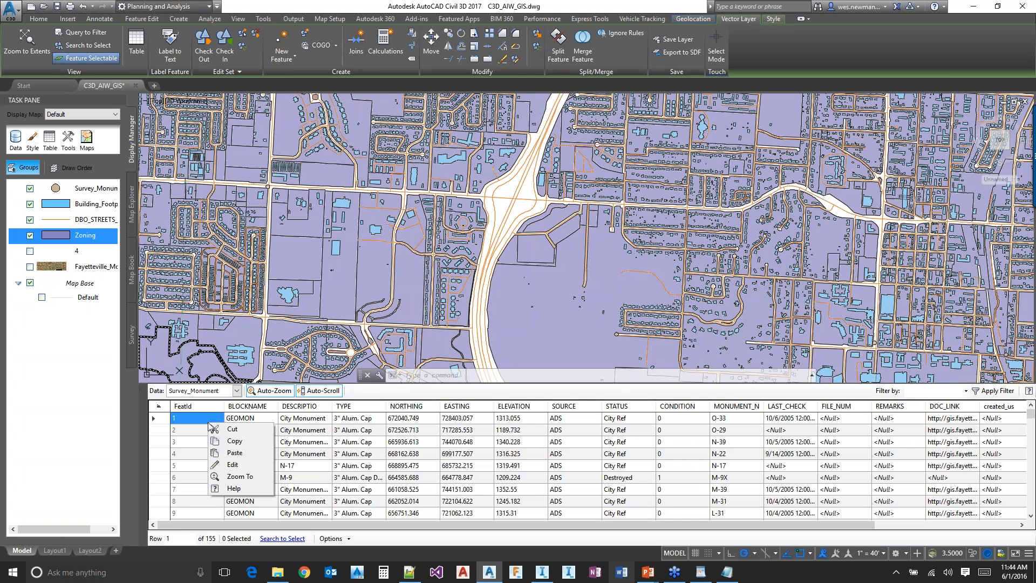
click(241, 475)
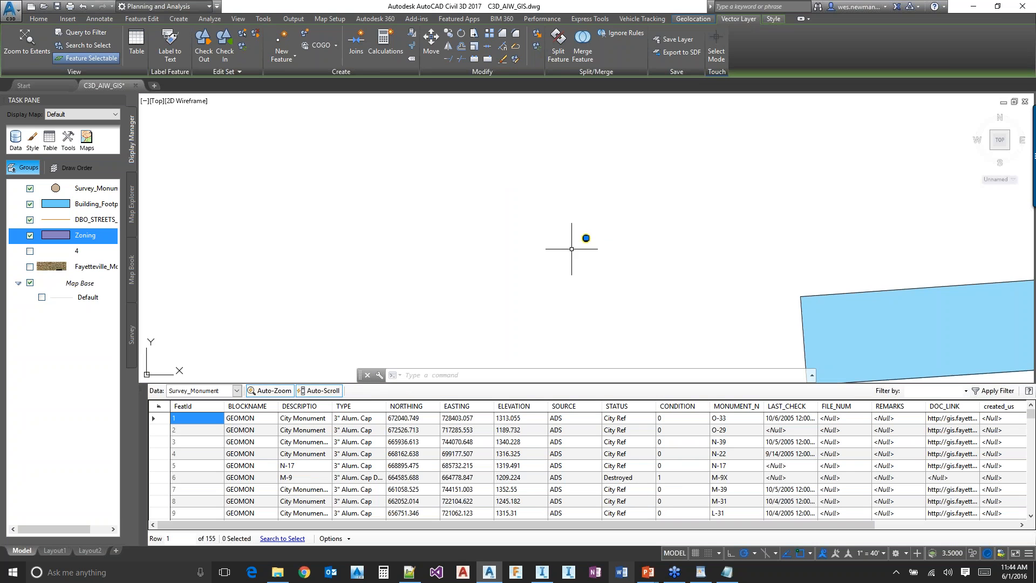
scroll(480, 278, down, 5)
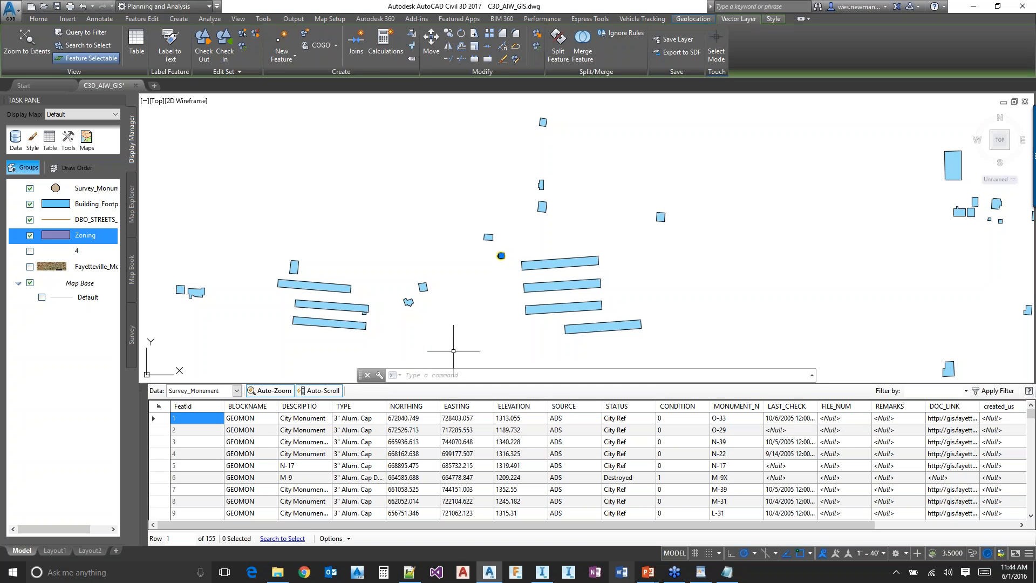
key(Escape)
key(Escape)
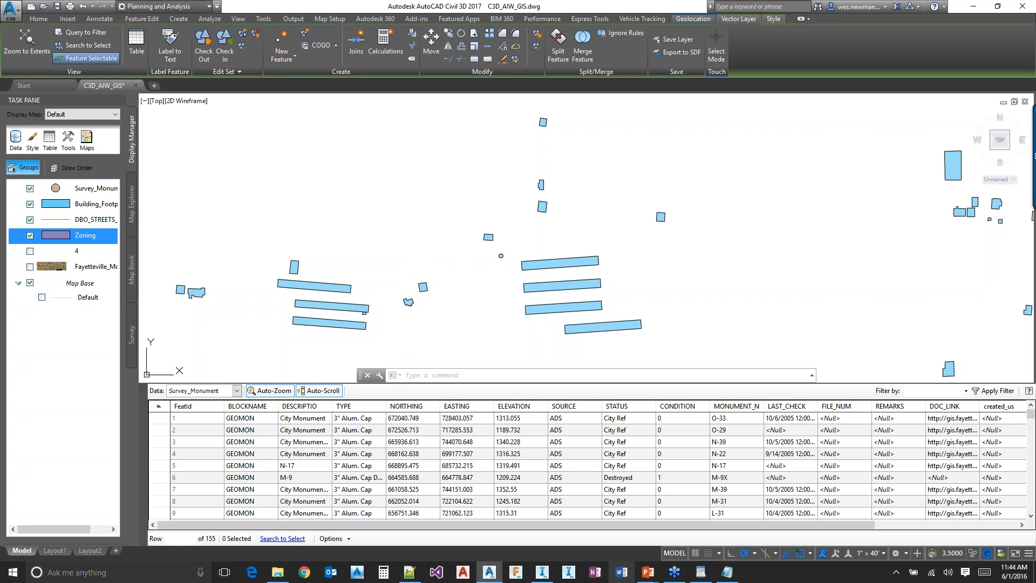
Switch to InfraWorks 360 and add DBO_STREETS_line.shp from the C3D_AIW_GIS Transportation folder as an SHP data source
key(alt+Tab)
key(alt+Tab)
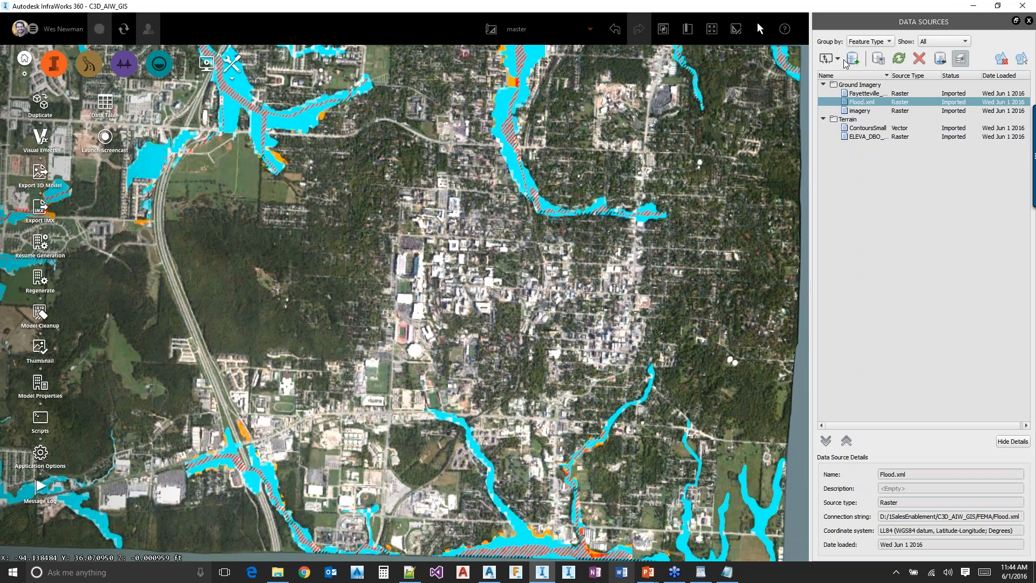
click(837, 58)
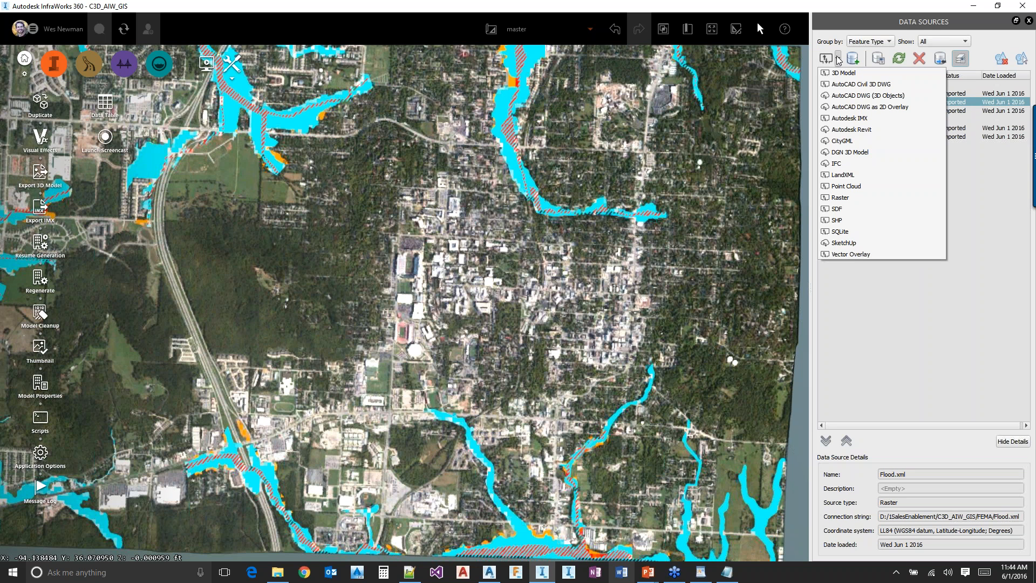
click(840, 219)
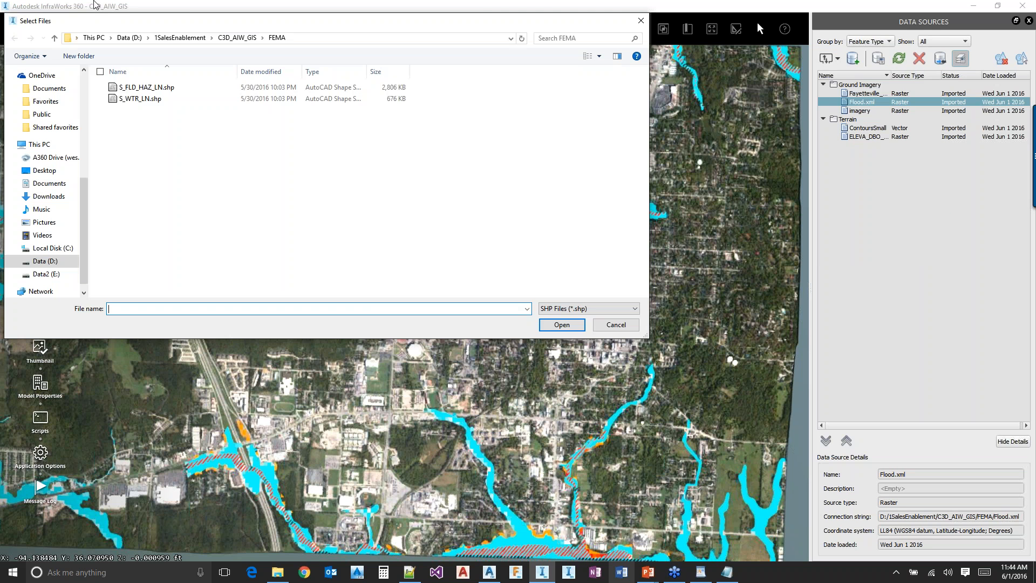
click(252, 39)
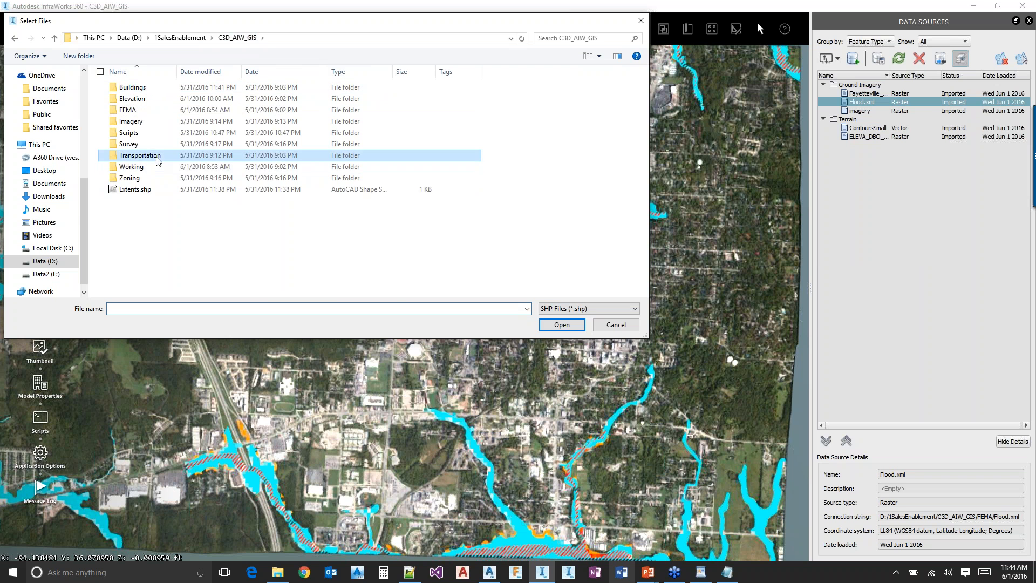
double_click(195, 155)
click(163, 88)
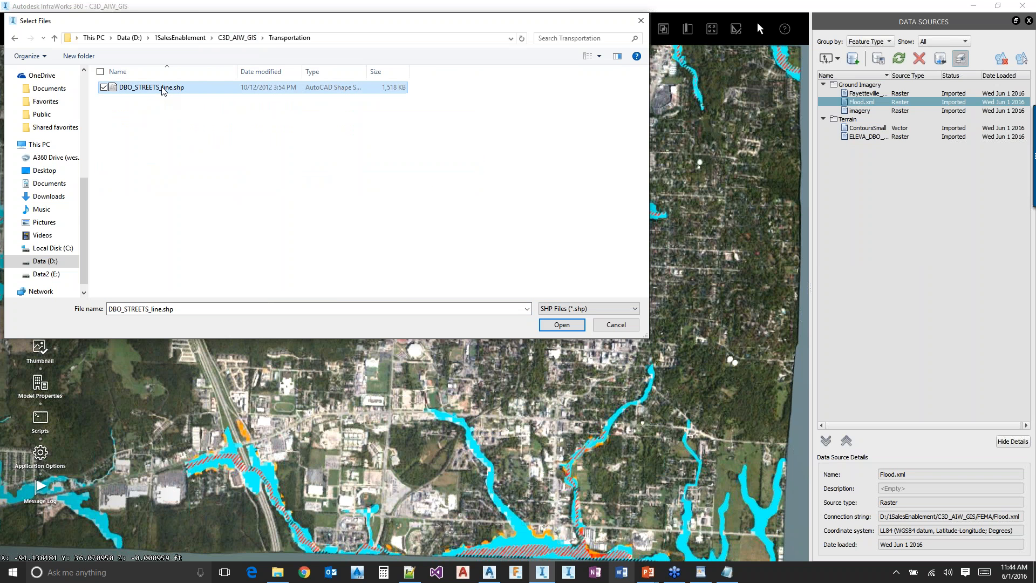
double_click(163, 89)
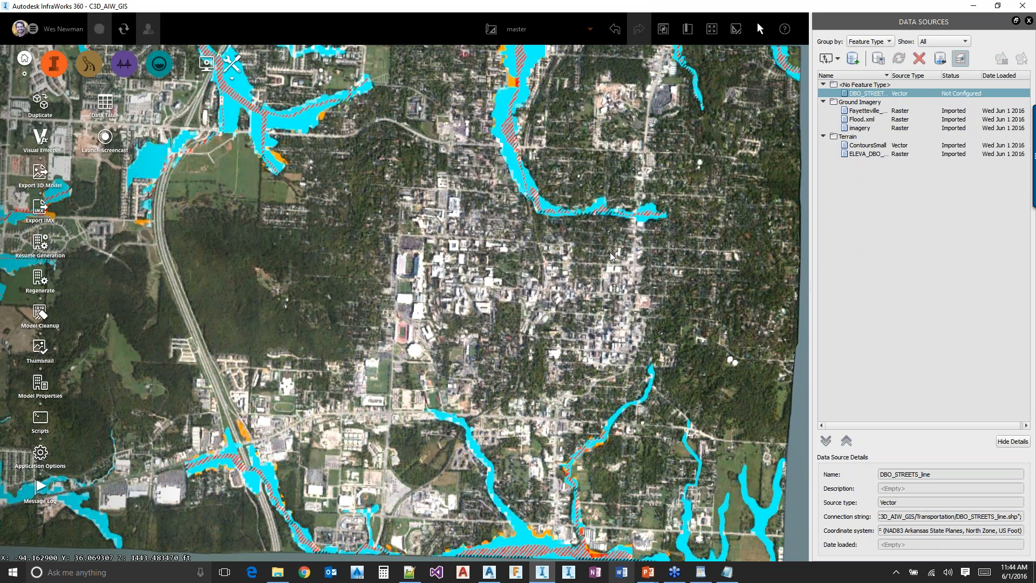
Open the DBO_STREETS_line data source configuration and set its type to Roads
double_click(889, 93)
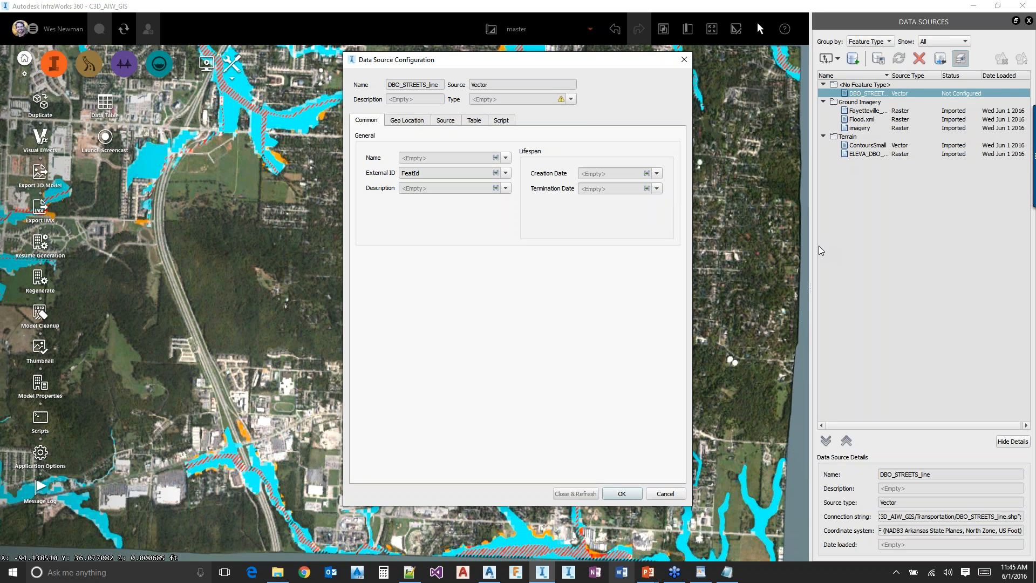
click(570, 99)
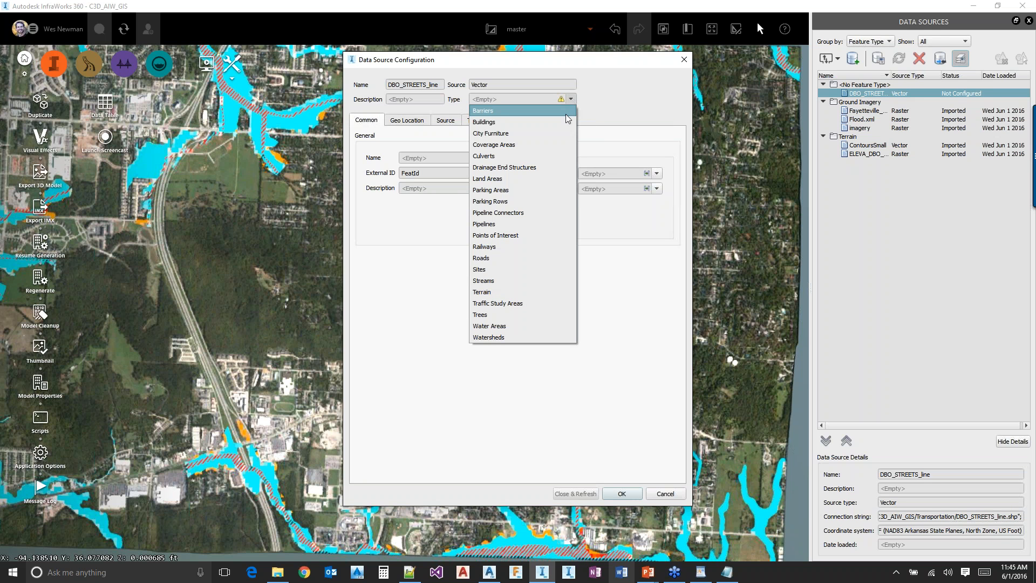
click(482, 258)
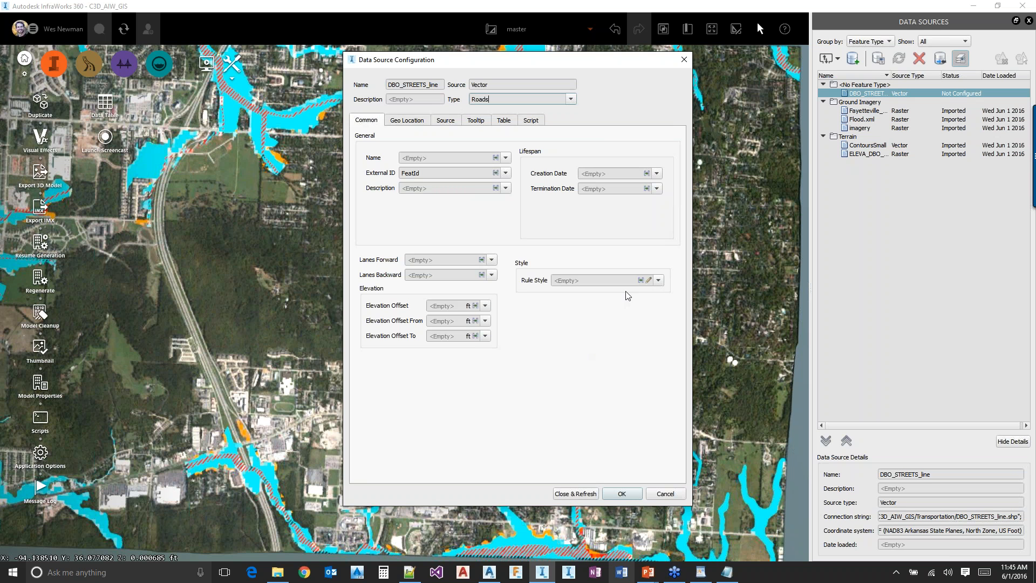
Assign the Street 2 Lane road style from the Street/Interstate catalog as the rule style
click(649, 281)
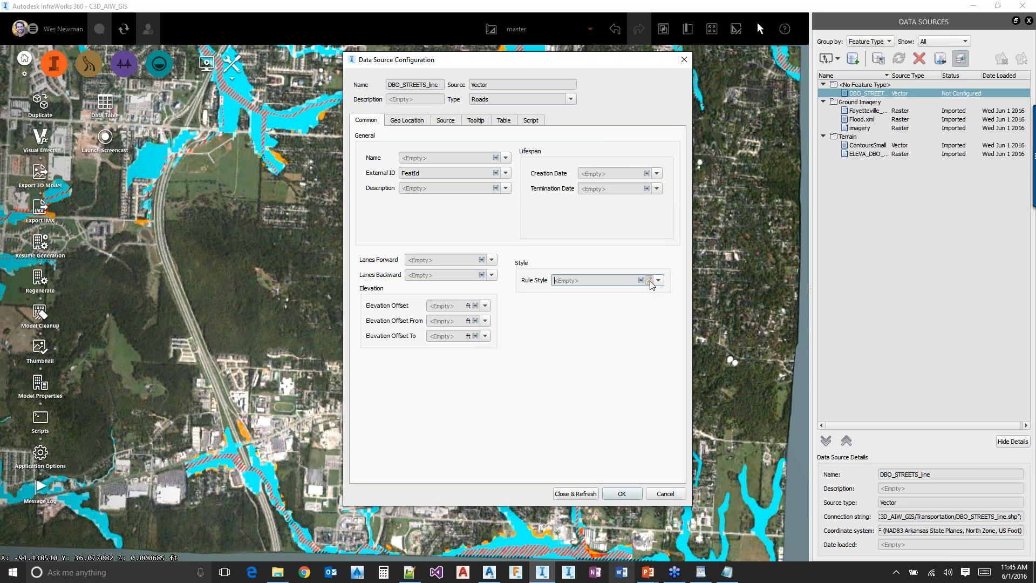
drag(611, 312, 611, 240)
click(493, 192)
click(495, 214)
click(534, 258)
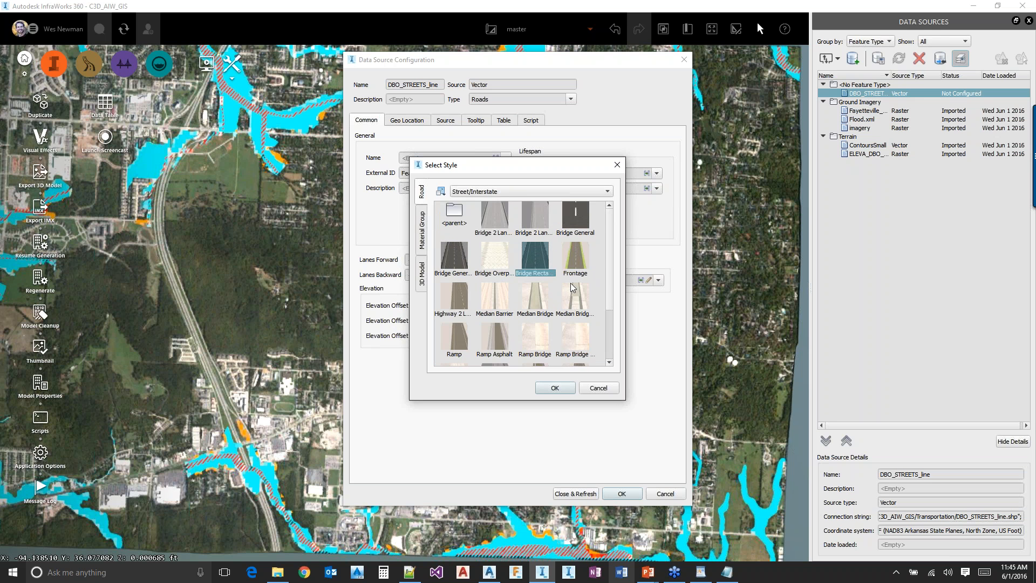
scroll(572, 285, down, 3)
click(542, 344)
click(555, 387)
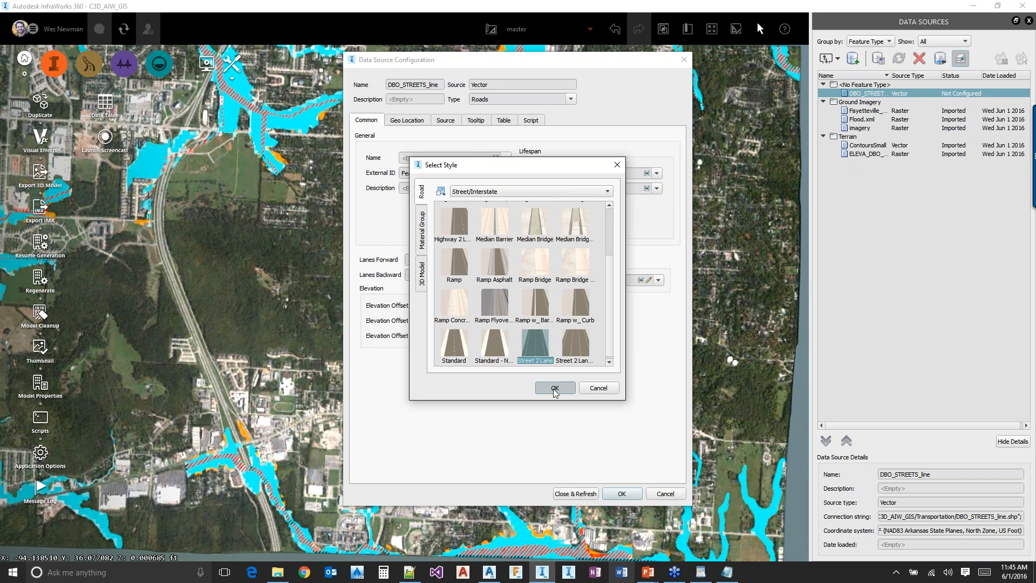
Close and refresh the DBO_STREETS_line configuration to import the roads, and inspect them over the imagery up close
click(575, 493)
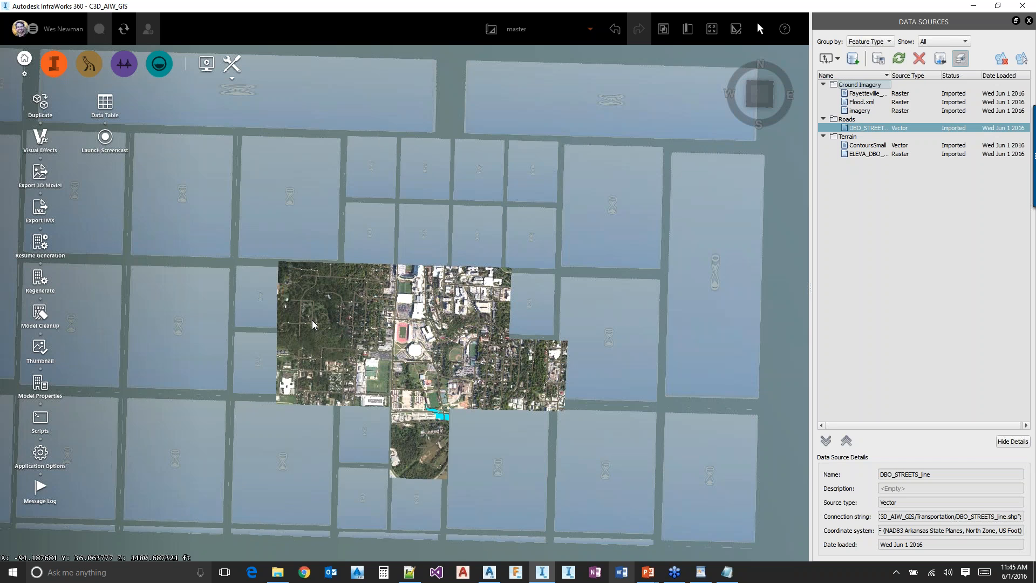
scroll(286, 324, up, 3)
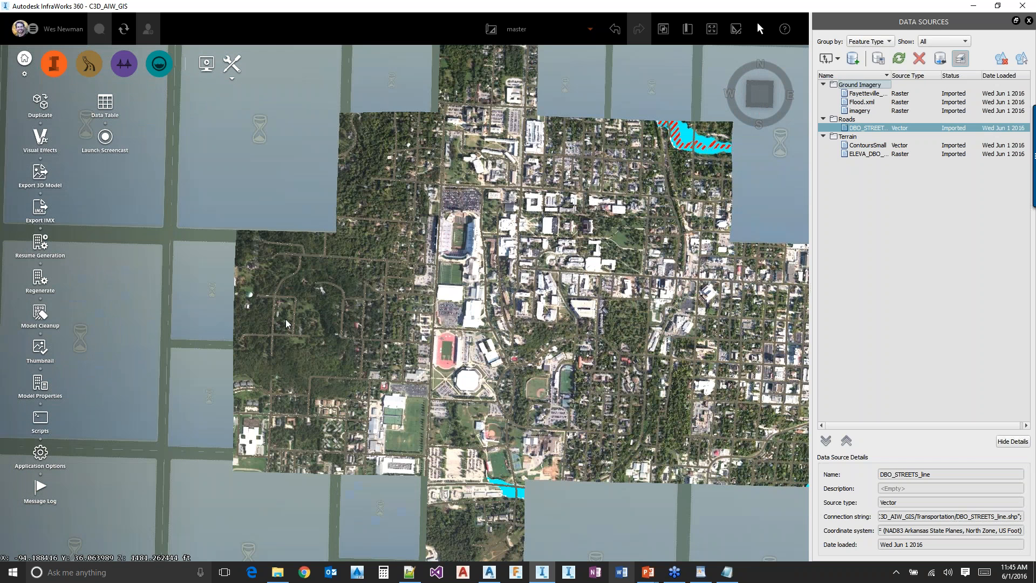
scroll(281, 374, up, 5)
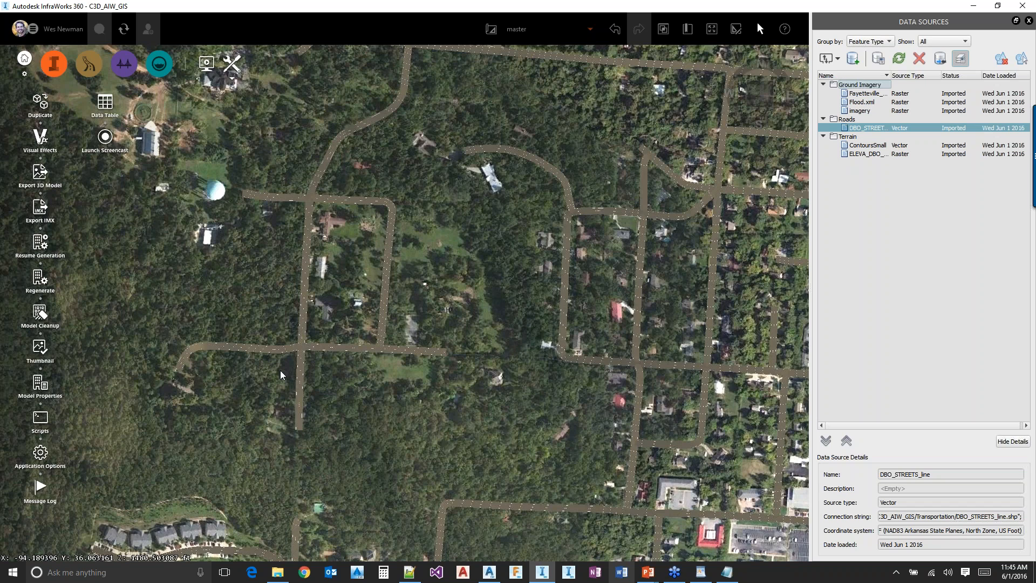
Select the street running east from the intersection near the water tank and inspect its road properties
drag(280, 371, 390, 368)
double_click(392, 299)
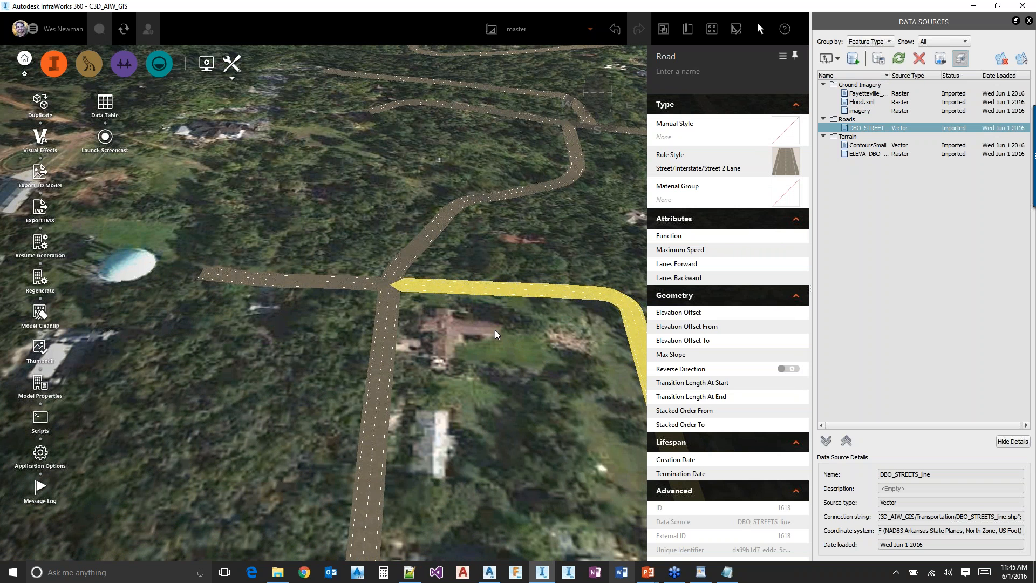
drag(495, 334, 380, 372)
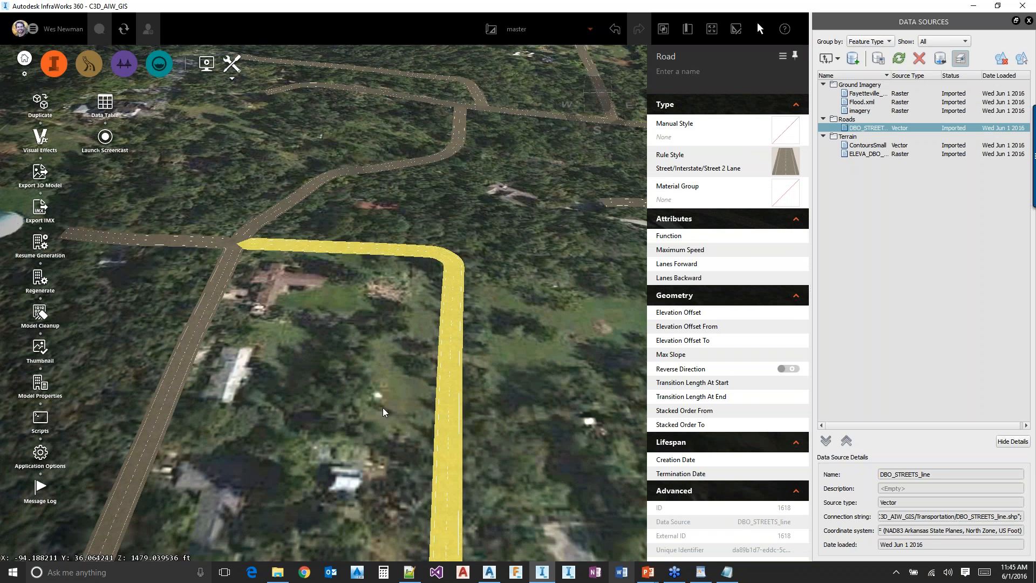
Switch to Civil 3D and show the DBO_STREETS_line data table for a street segment, examining its name, class and lane attributes
mouse_move(496, 575)
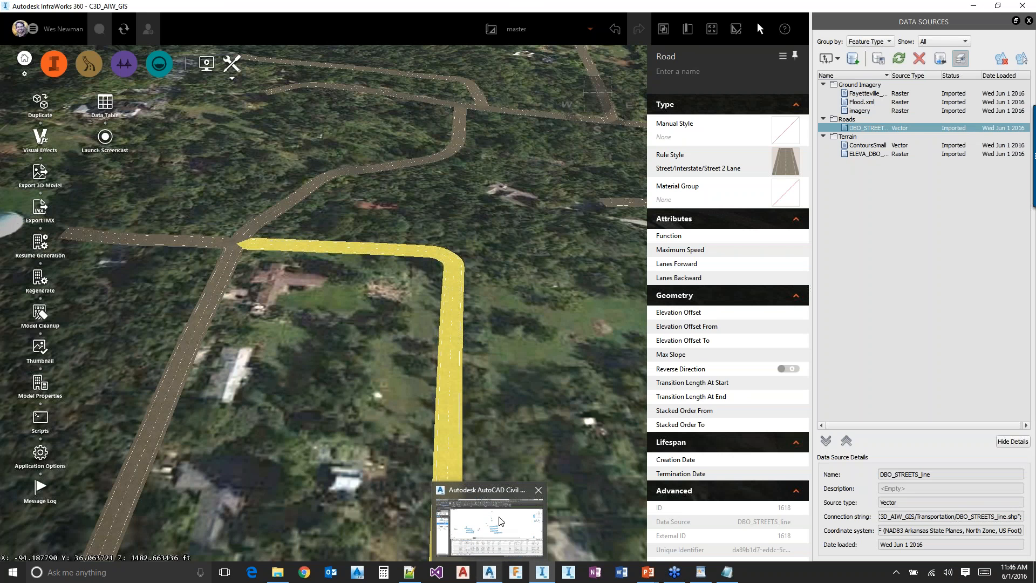
click(497, 529)
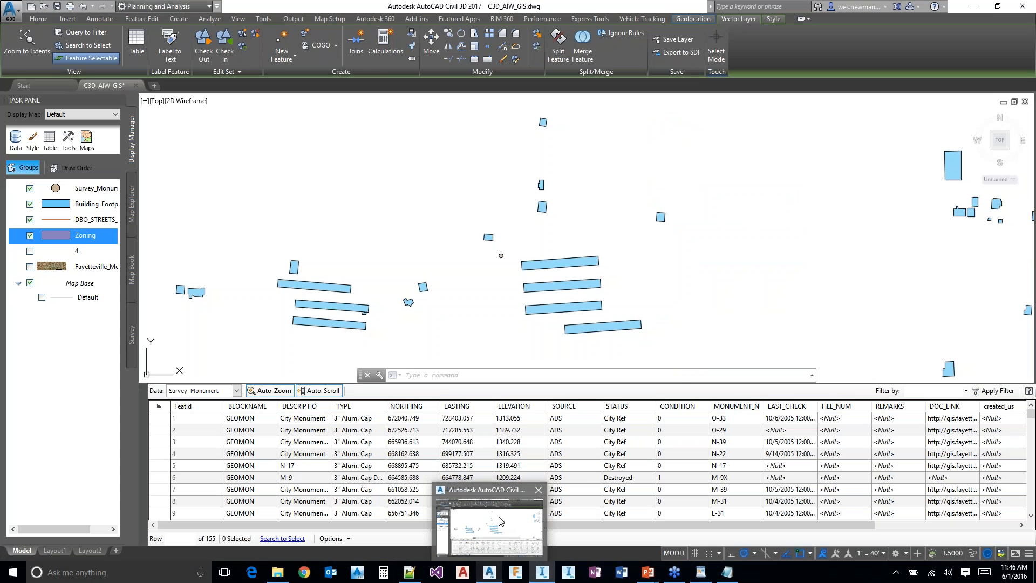
click(499, 520)
scroll(425, 247, down, 8)
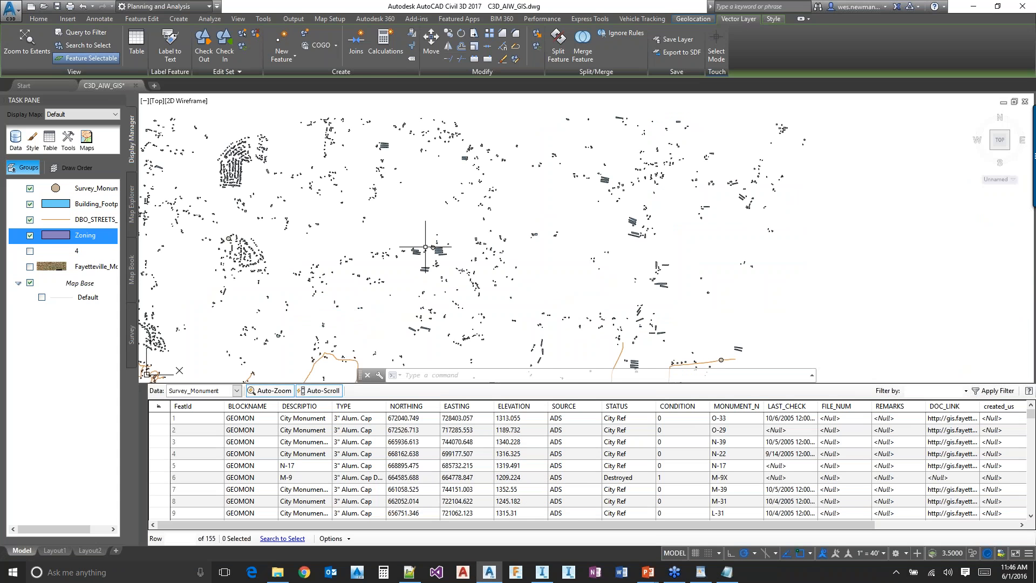
scroll(428, 235, up, 8)
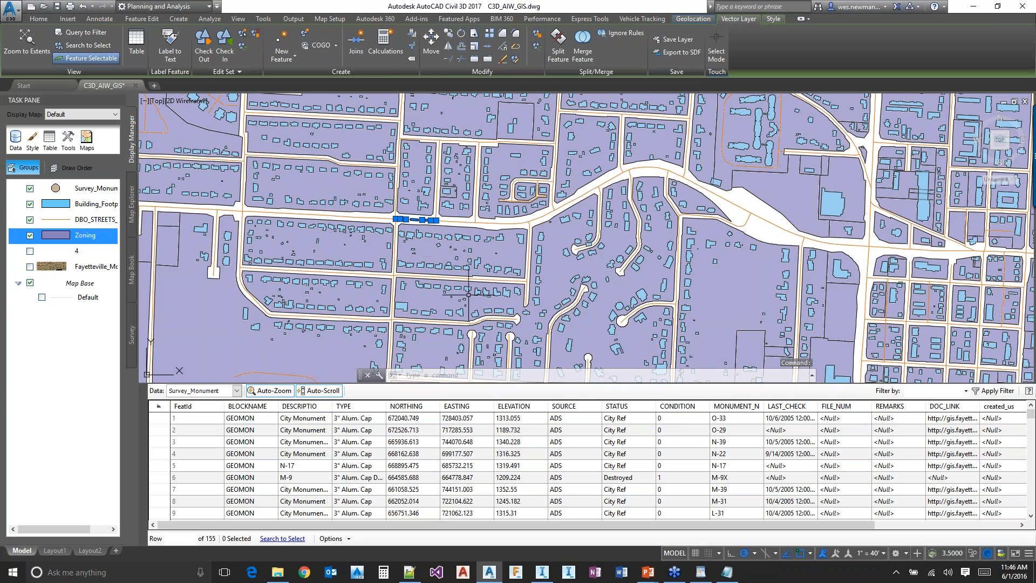
key(Escape)
click(412, 220)
right_click(423, 215)
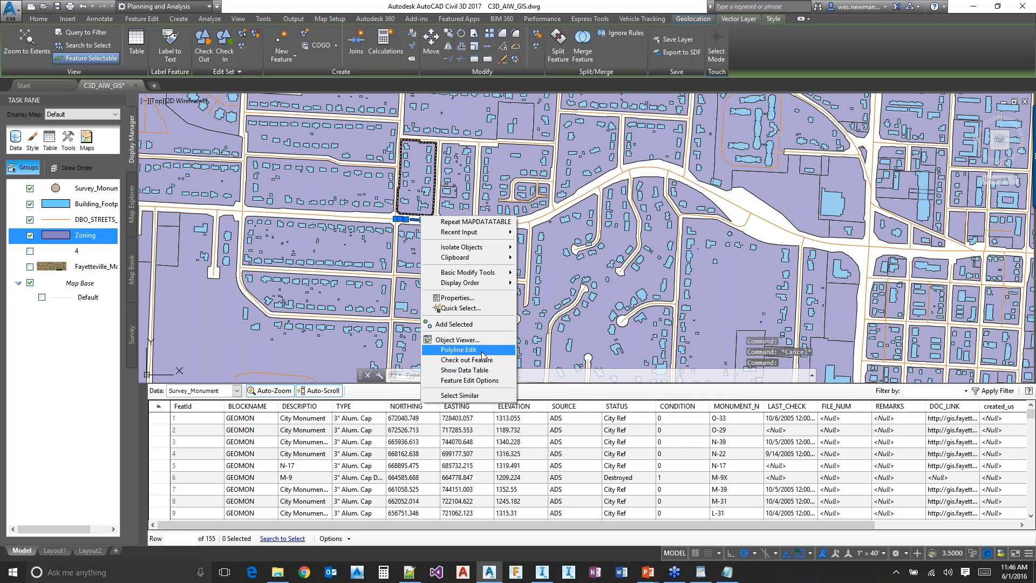
click(465, 370)
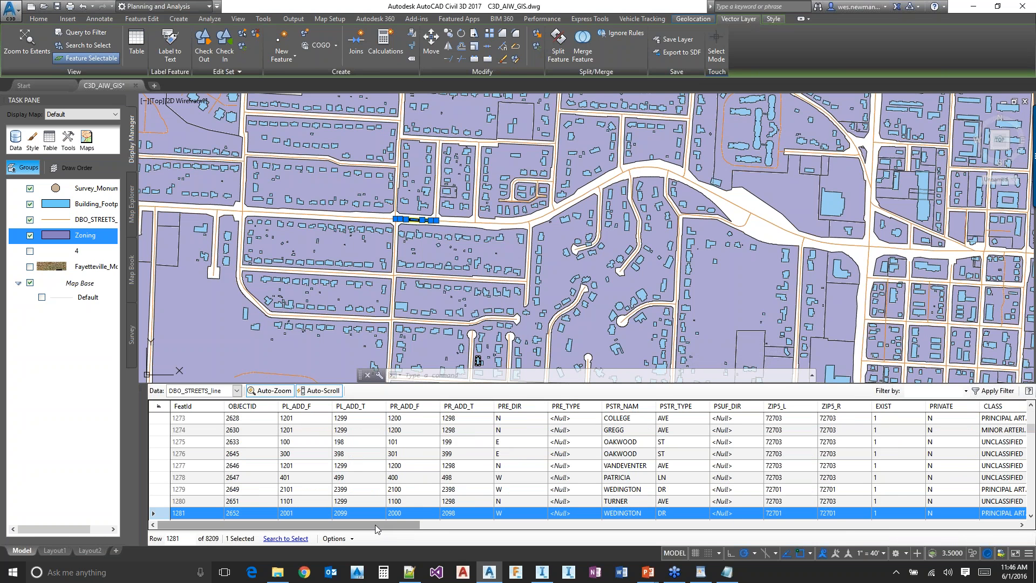
drag(376, 529, 506, 532)
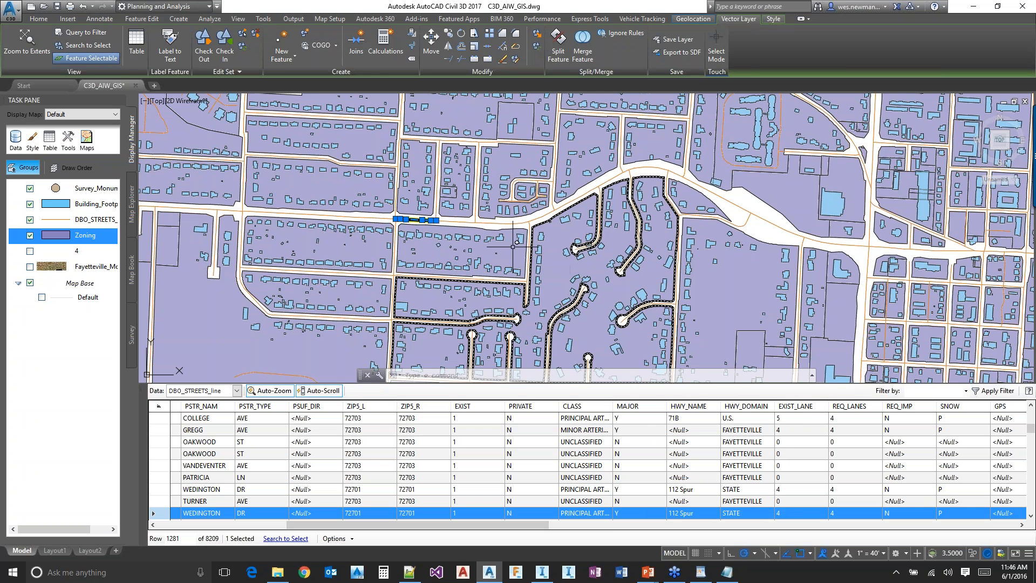
key(Escape)
click(565, 318)
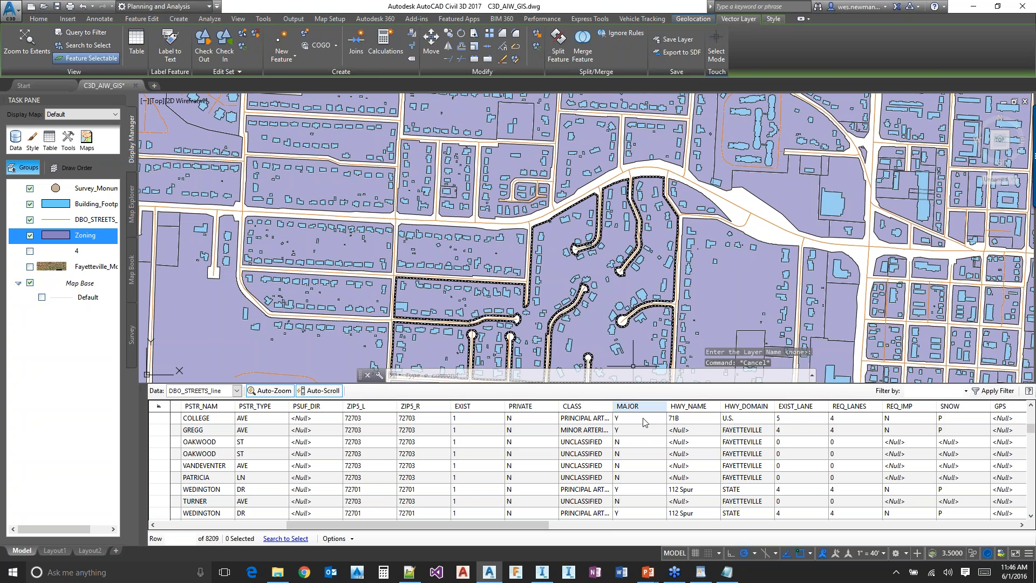
Switch back to InfraWorks 360, map the DBO_STREETS_line road name to the FNAME attribute, and refresh the data source
mouse_move(276, 575)
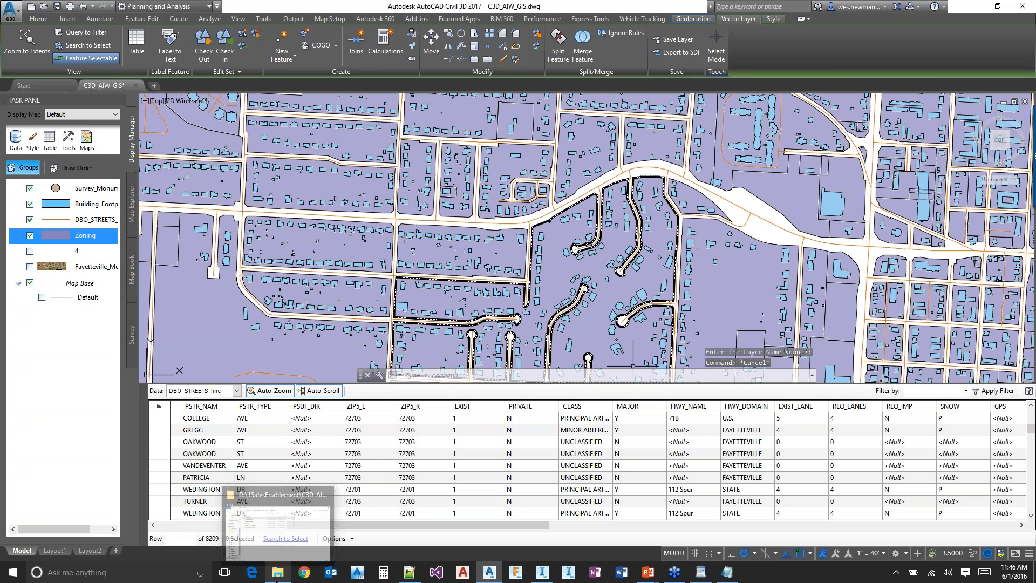
click(296, 541)
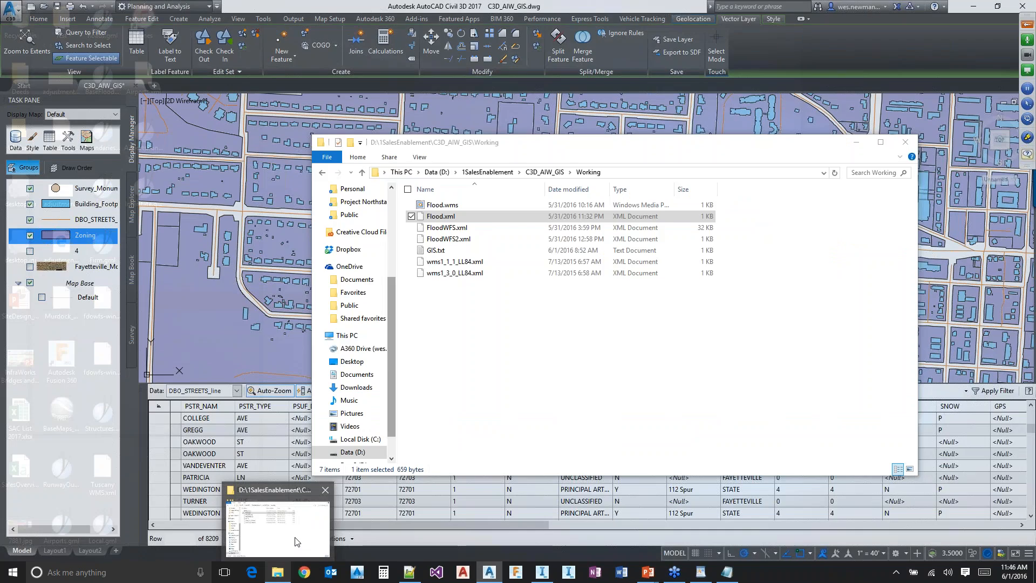
key(alt+Tab)
key(alt+Tab)
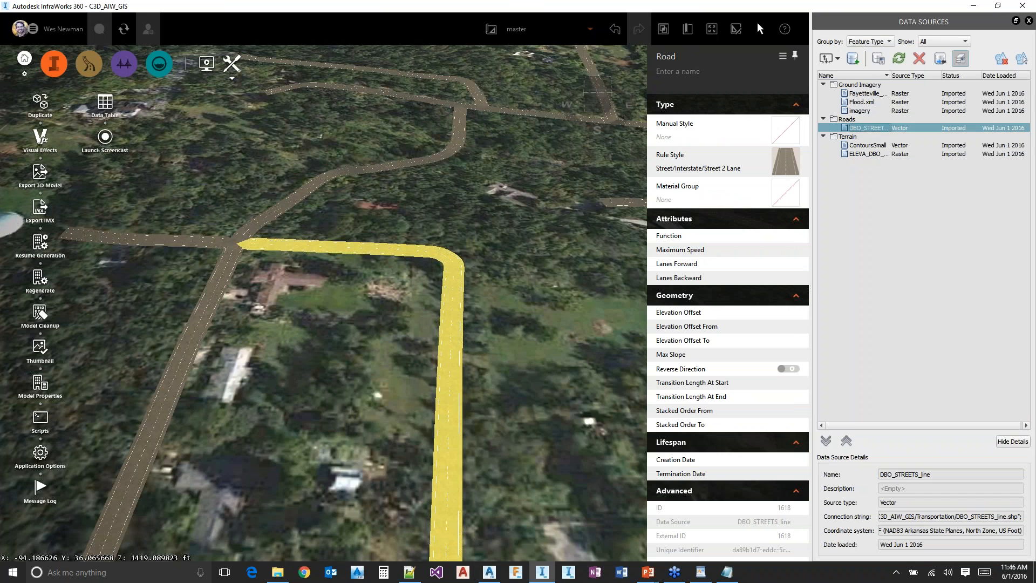
double_click(868, 128)
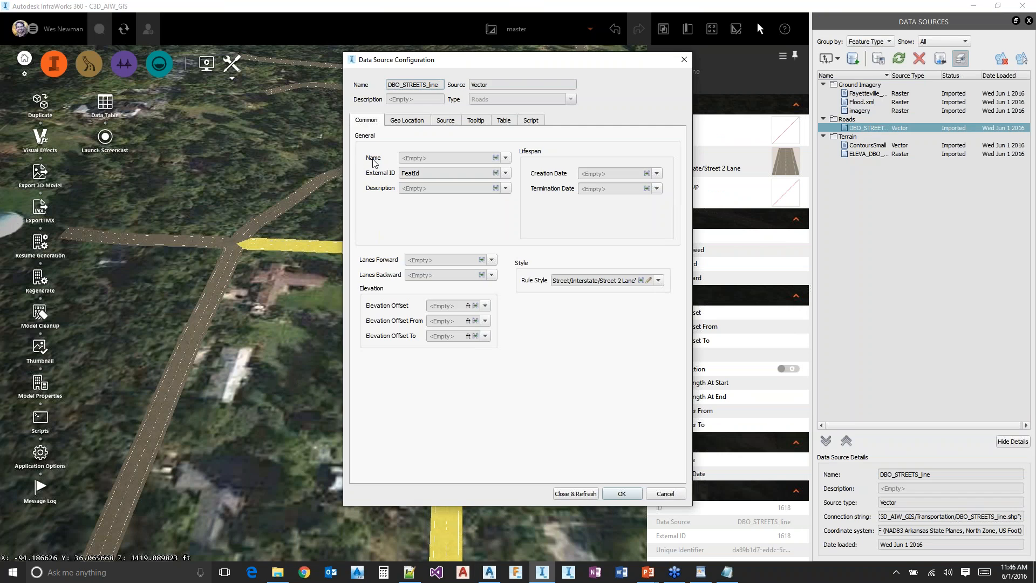
click(506, 158)
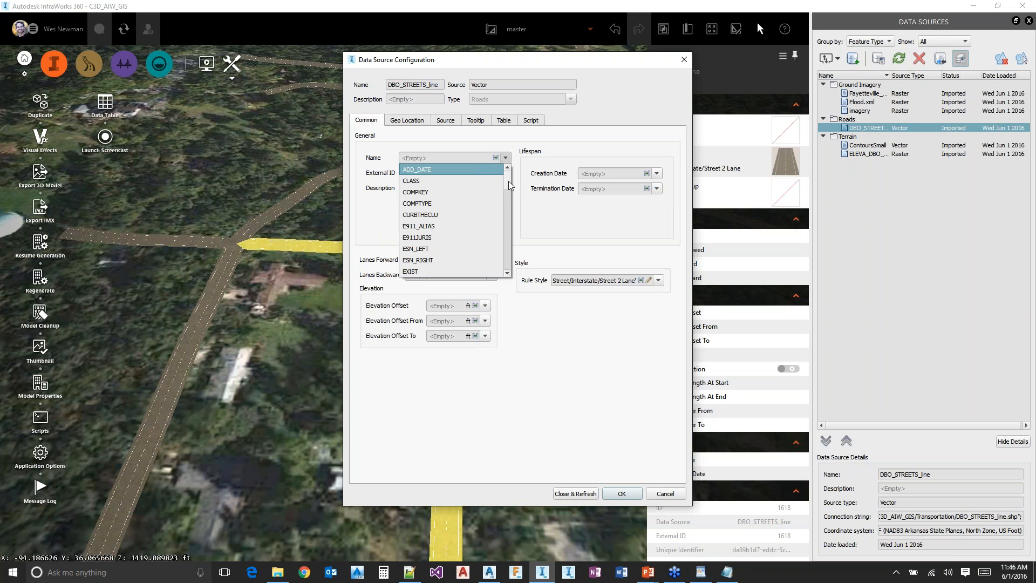
drag(508, 181, 504, 195)
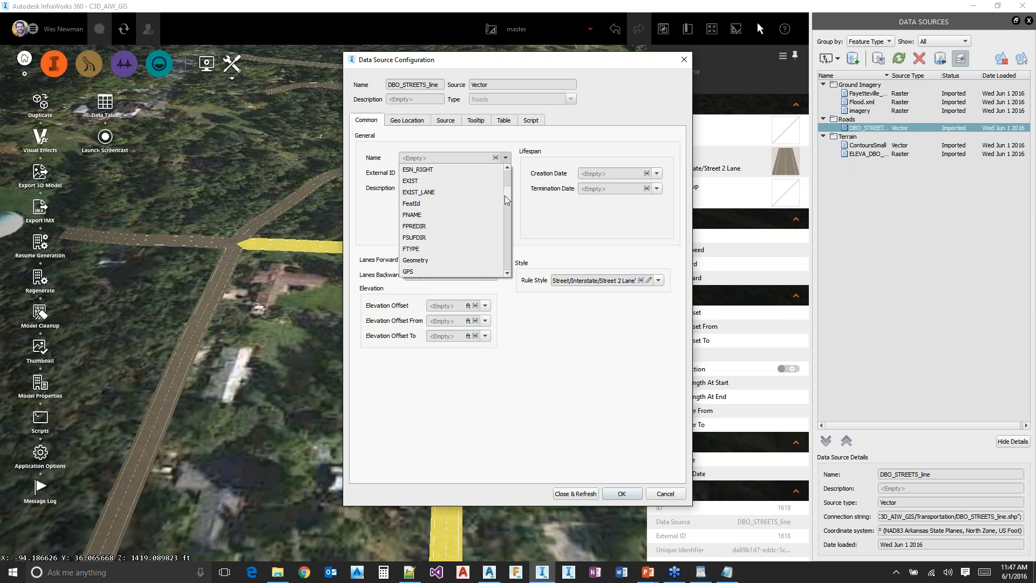
click(442, 214)
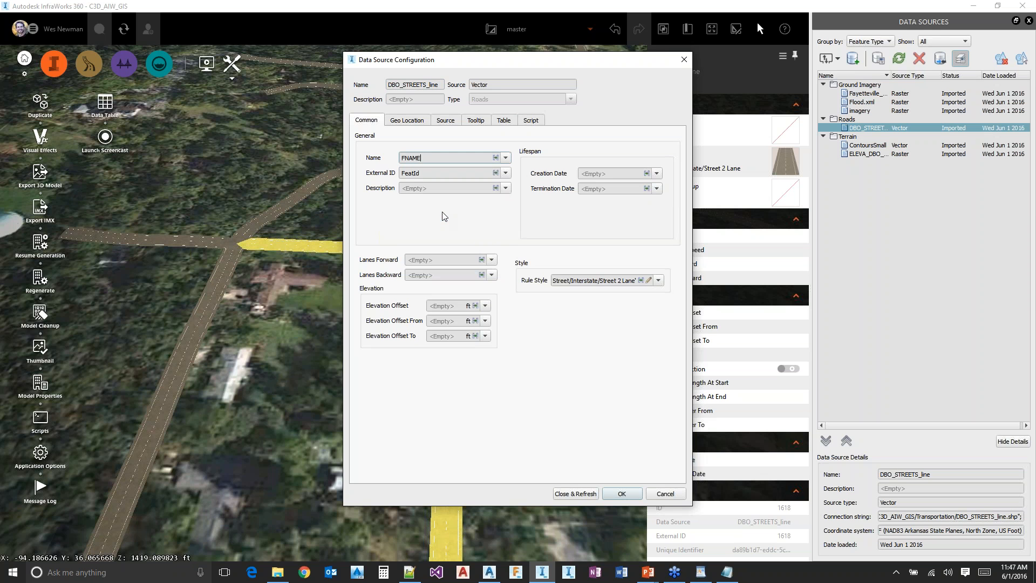
click(577, 493)
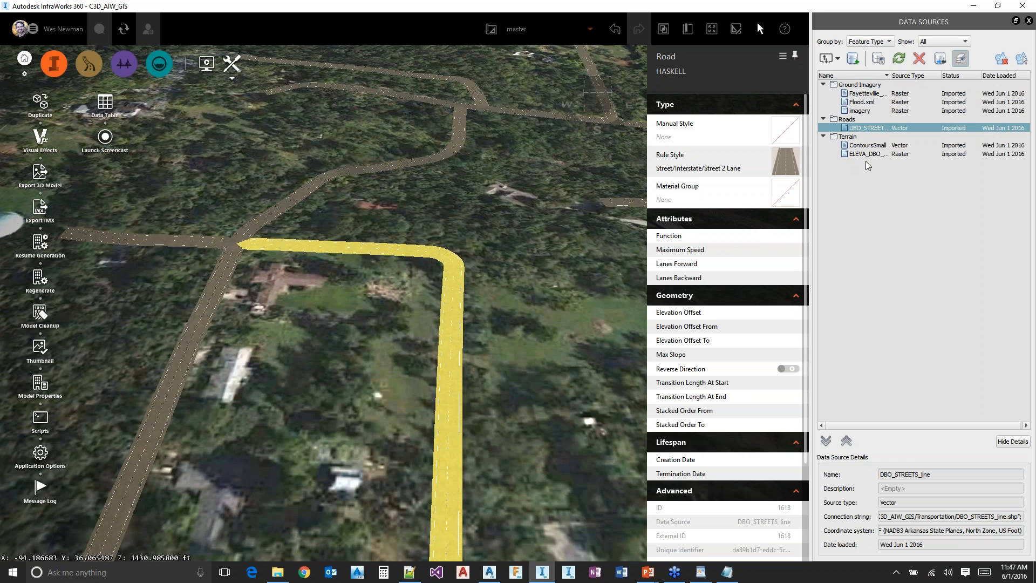
Reopen the DBO_STREETS_line configuration and compare its common attribute mappings with the corresponding script lines
double_click(865, 127)
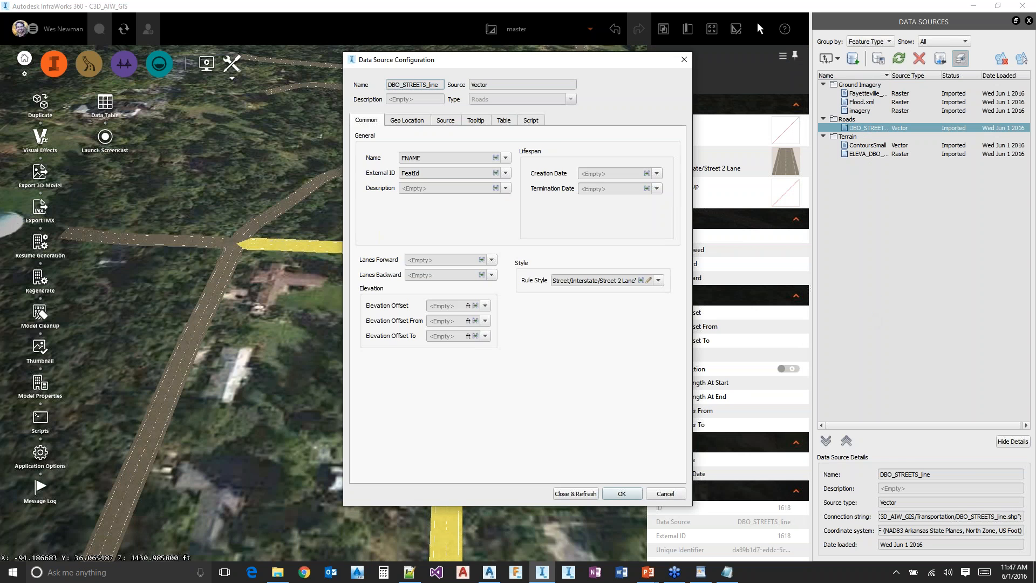
click(533, 121)
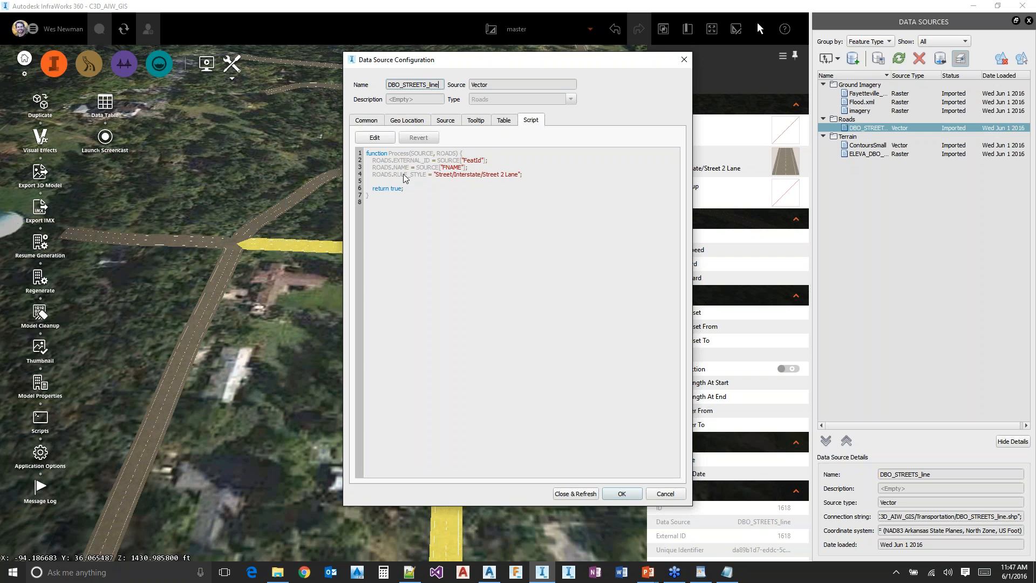
click(375, 121)
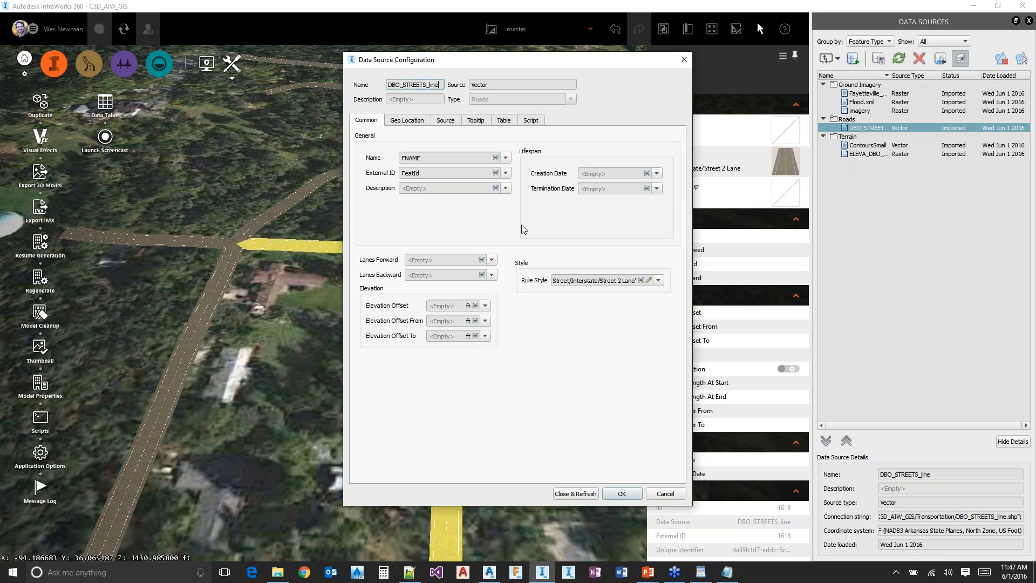
click(533, 120)
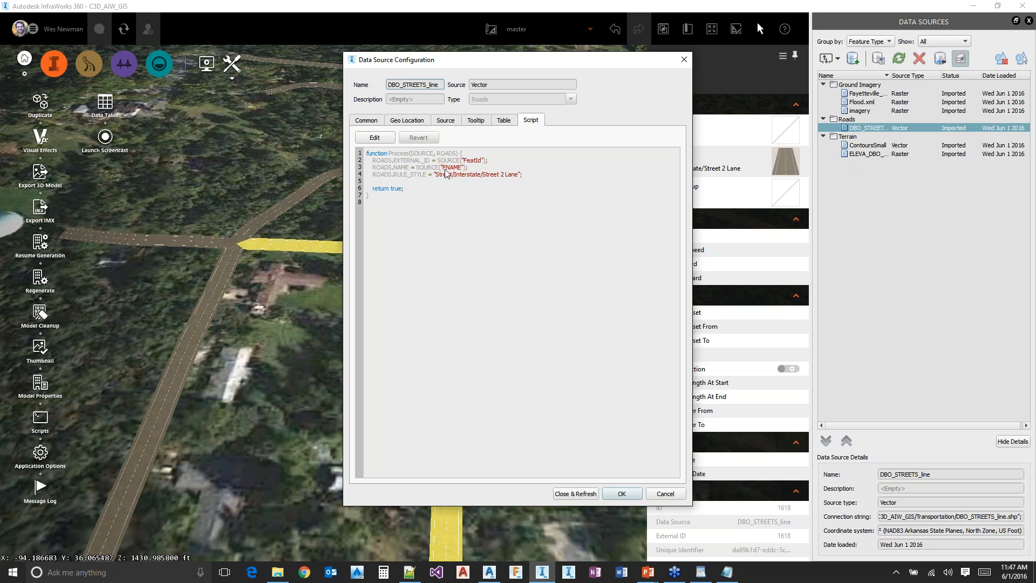
click(367, 120)
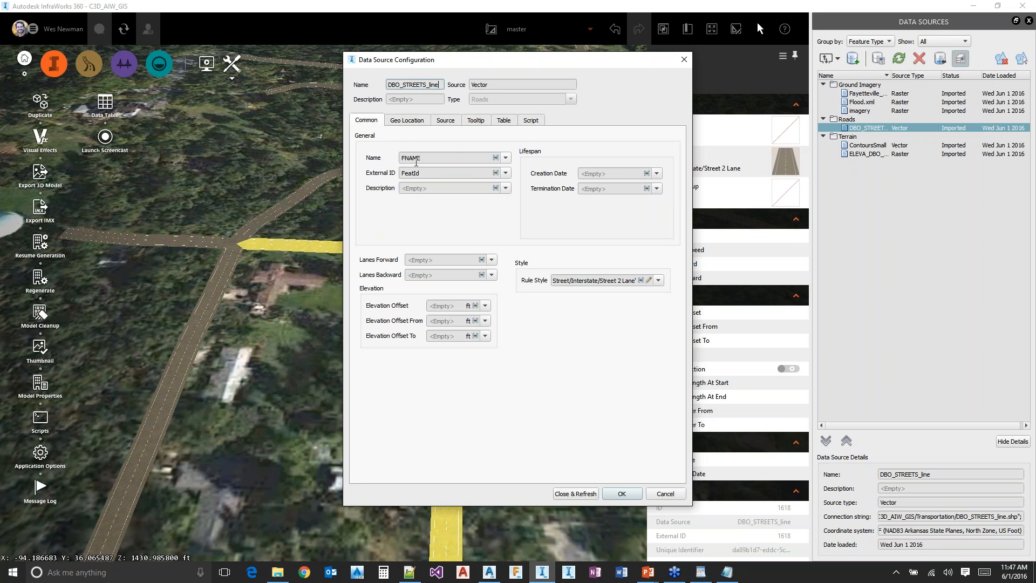
click(532, 121)
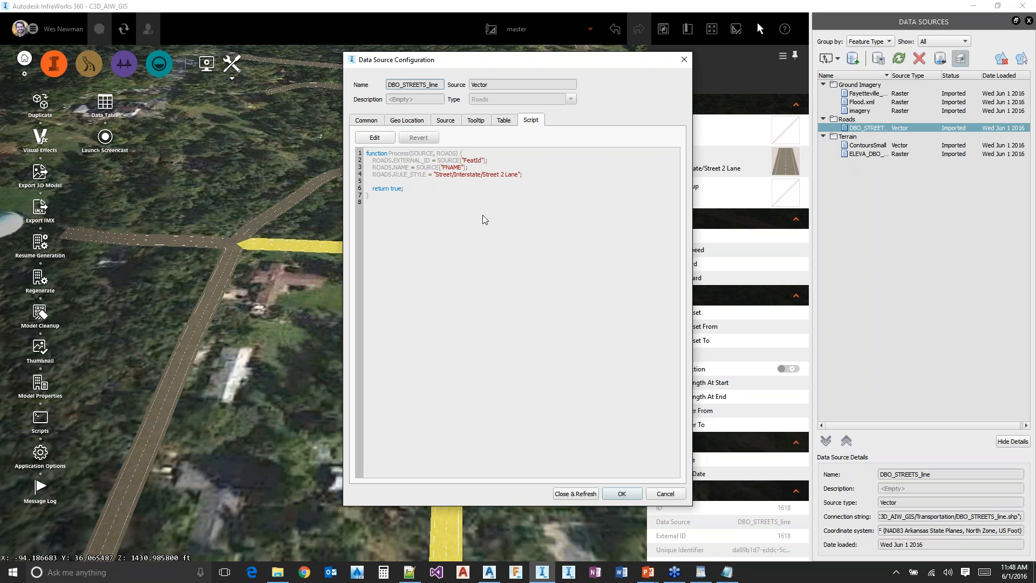
Enable manual editing of the DBO_STREETS_line script and check how it affects the common attribute mappings
click(374, 138)
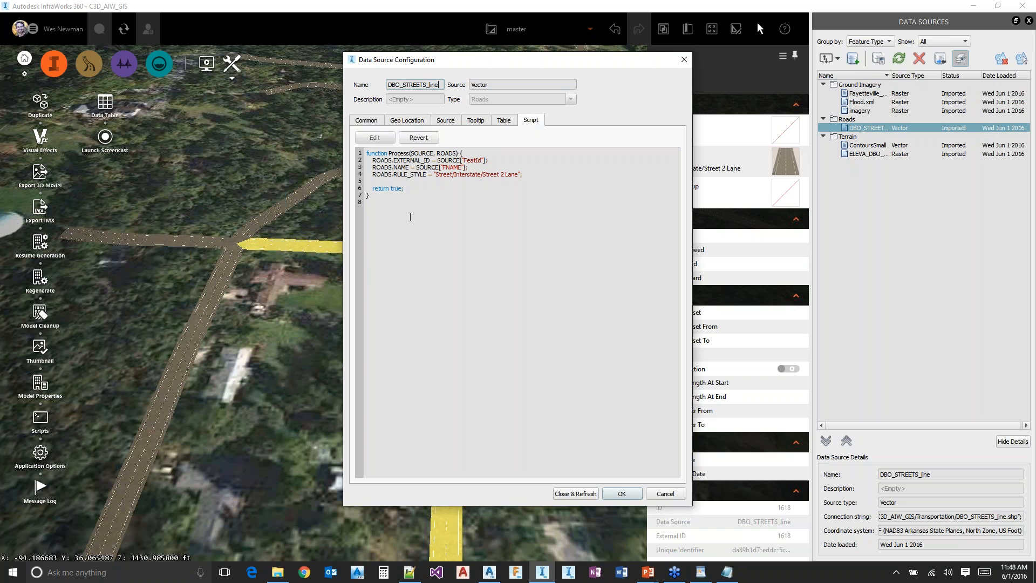
click(378, 121)
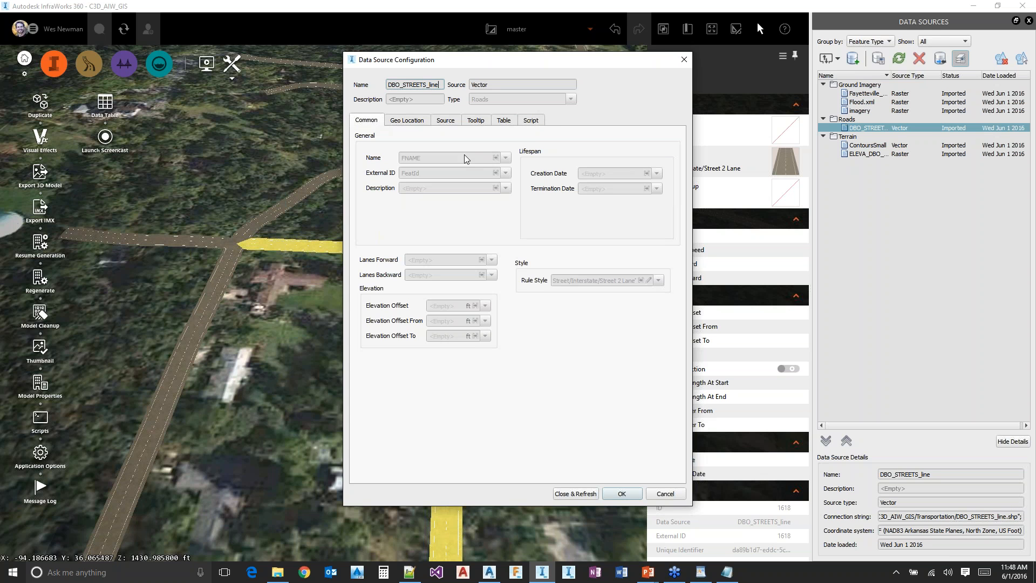
click(532, 120)
Open Roads.txt from the C3D_AIW_GIS Scripts folder in Notepad and copy its Process function
click(277, 571)
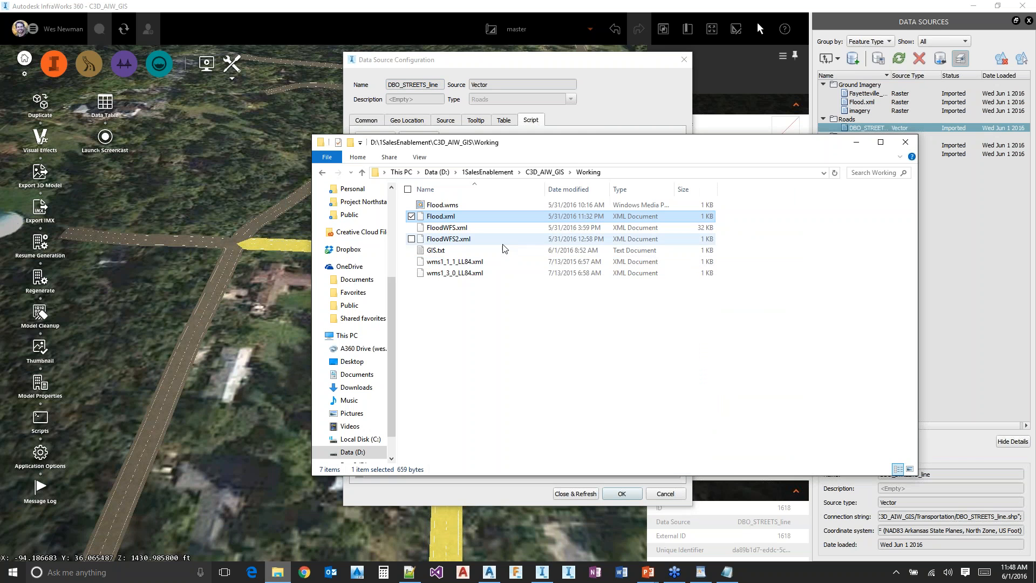
click(545, 171)
double_click(475, 252)
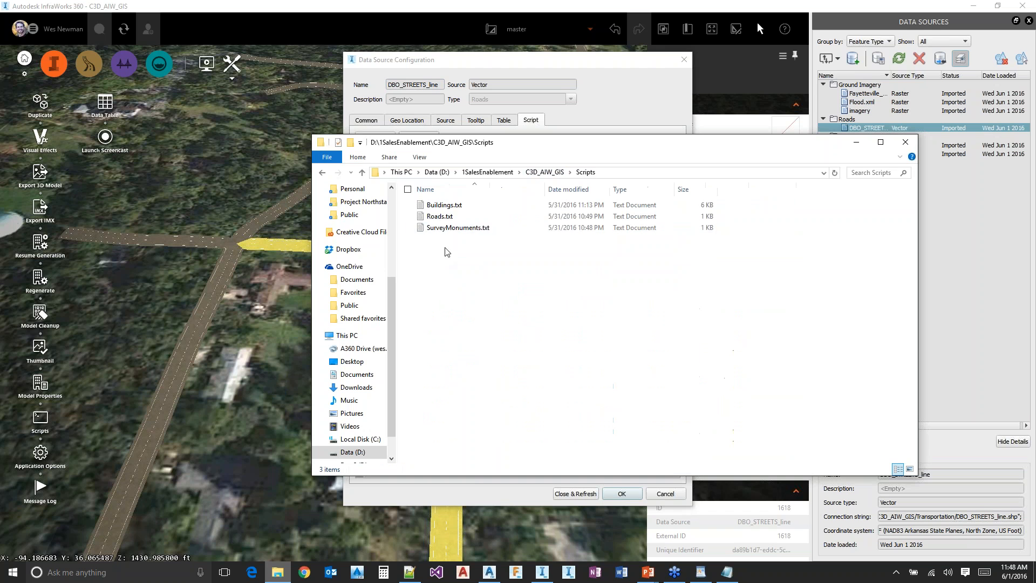
click(446, 216)
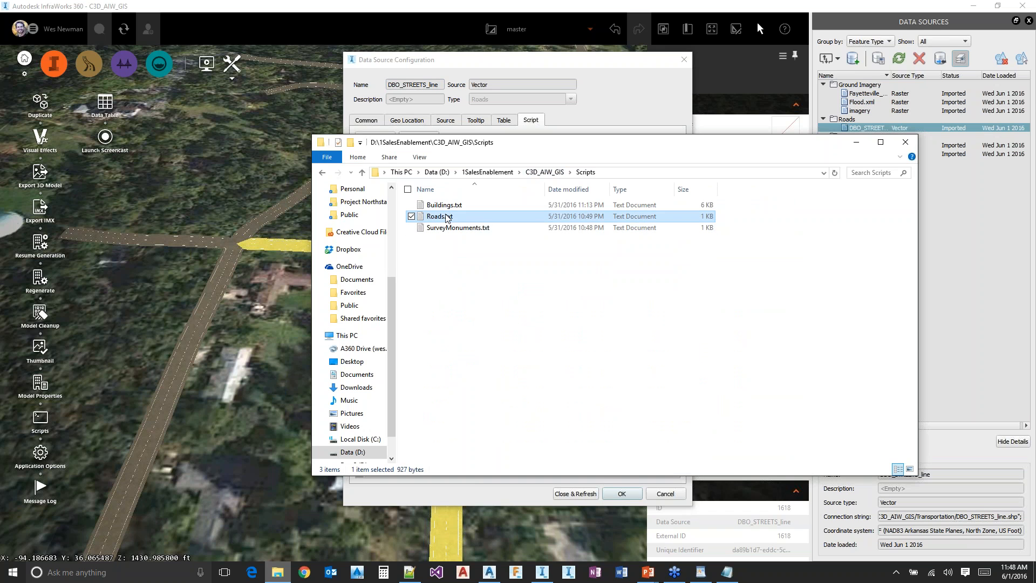
double_click(446, 216)
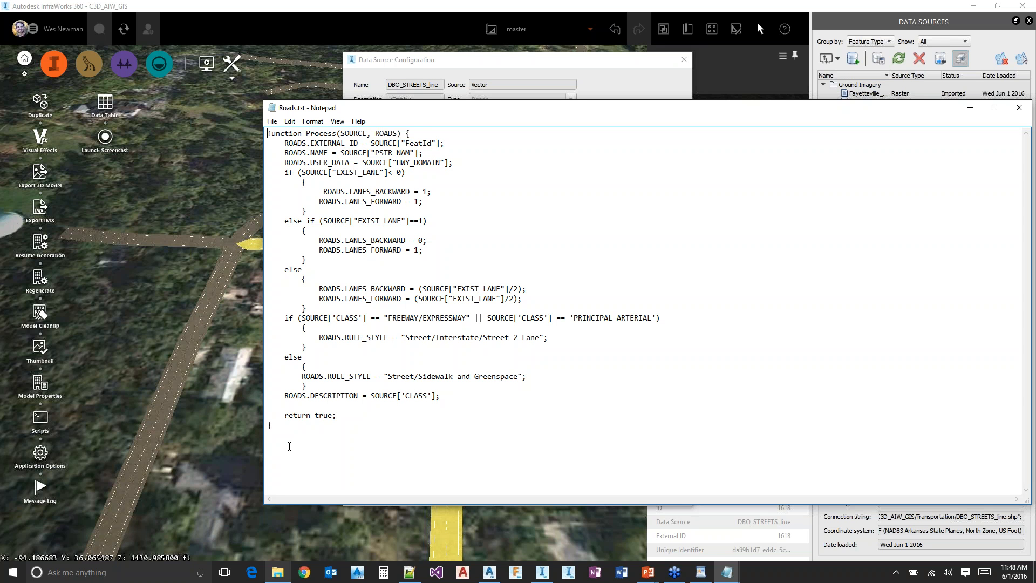
click(297, 426)
drag(297, 427, 278, 172)
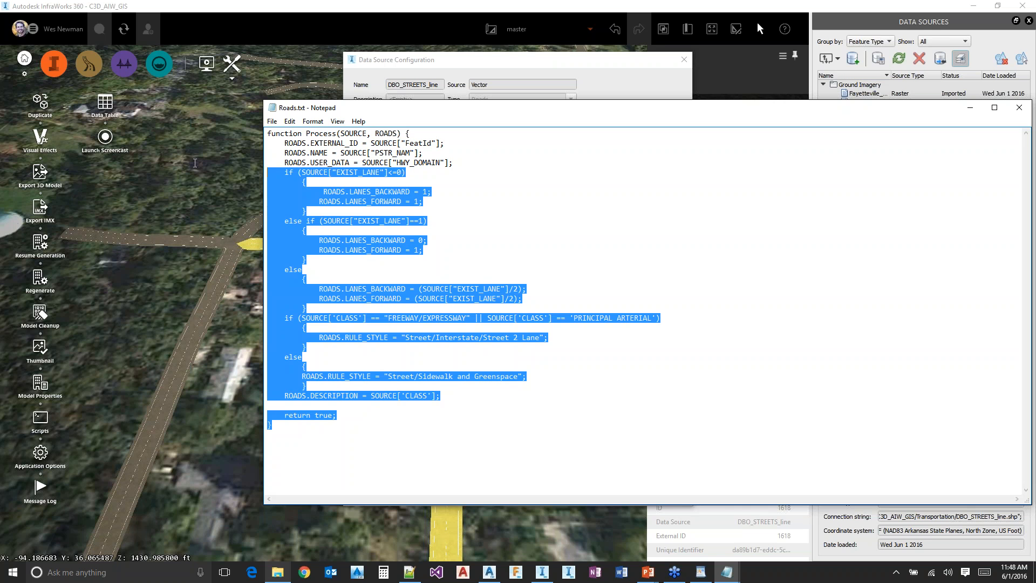
Replace the DBO_STREETS_line script with the Roads.txt code and refresh the data source, checking the properties of one street
click(443, 61)
drag(411, 234, 328, 121)
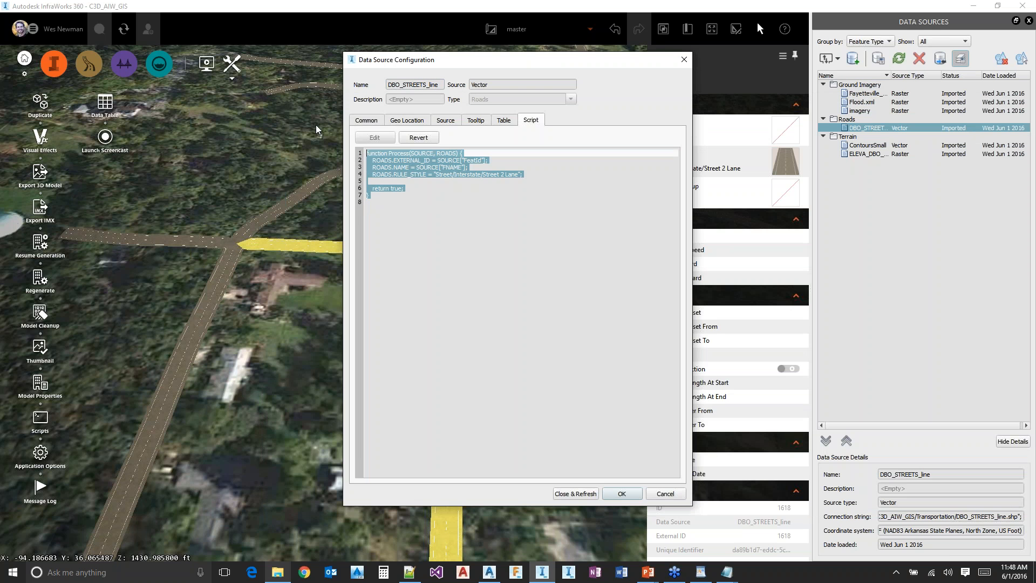
key(ctrl+v)
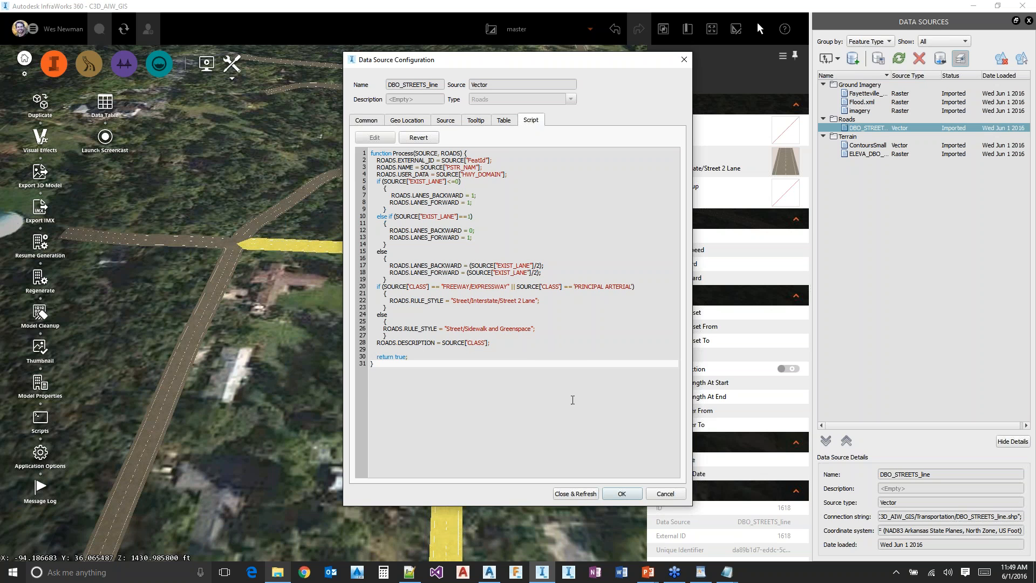
click(576, 494)
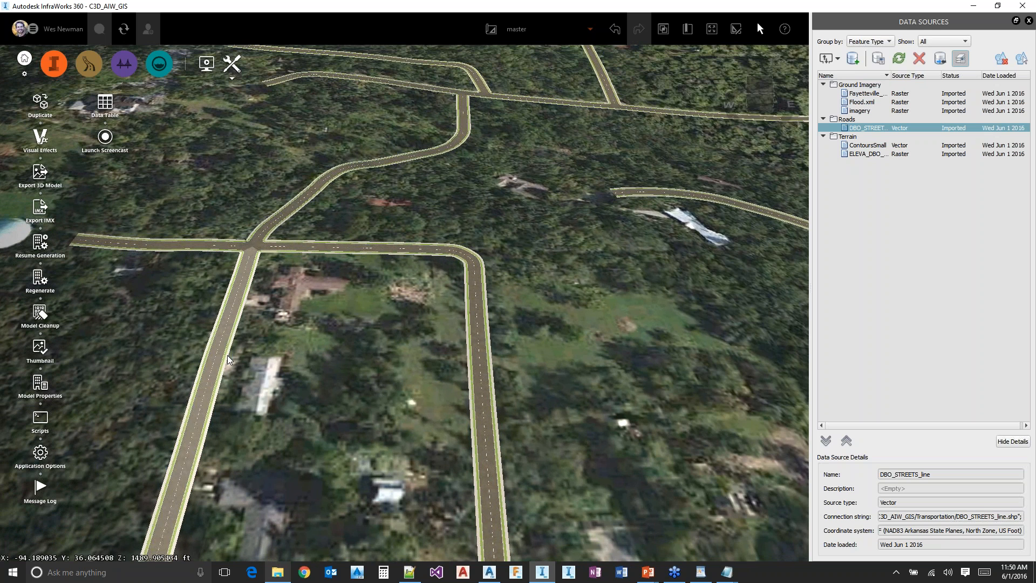
click(228, 355)
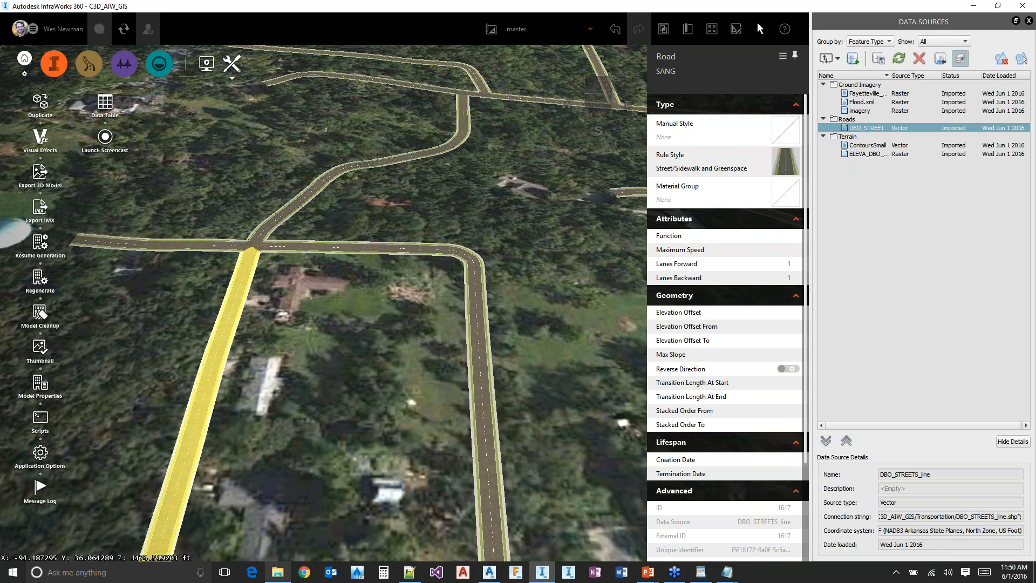
Examine the user data and description of the selected SANG street and compare them with those of the freeway road
scroll(676, 519, down, 3)
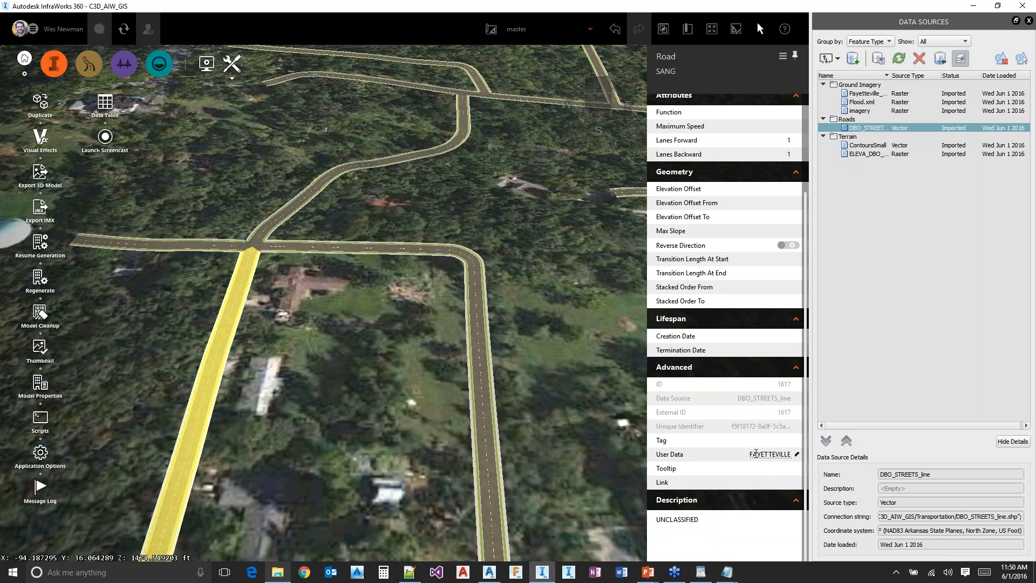
click(407, 421)
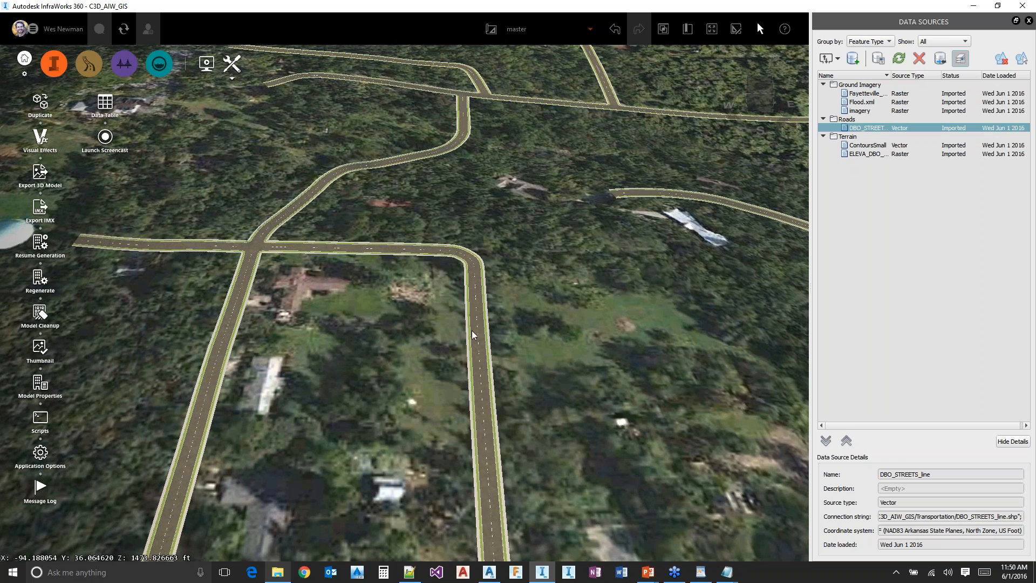
scroll(620, 353, down, 2)
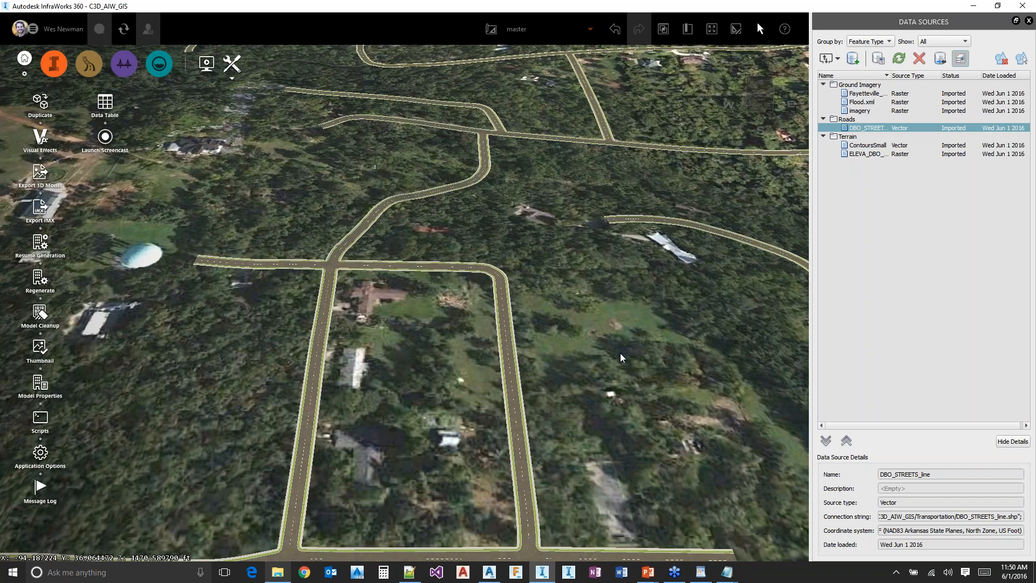
scroll(620, 353, down, 2)
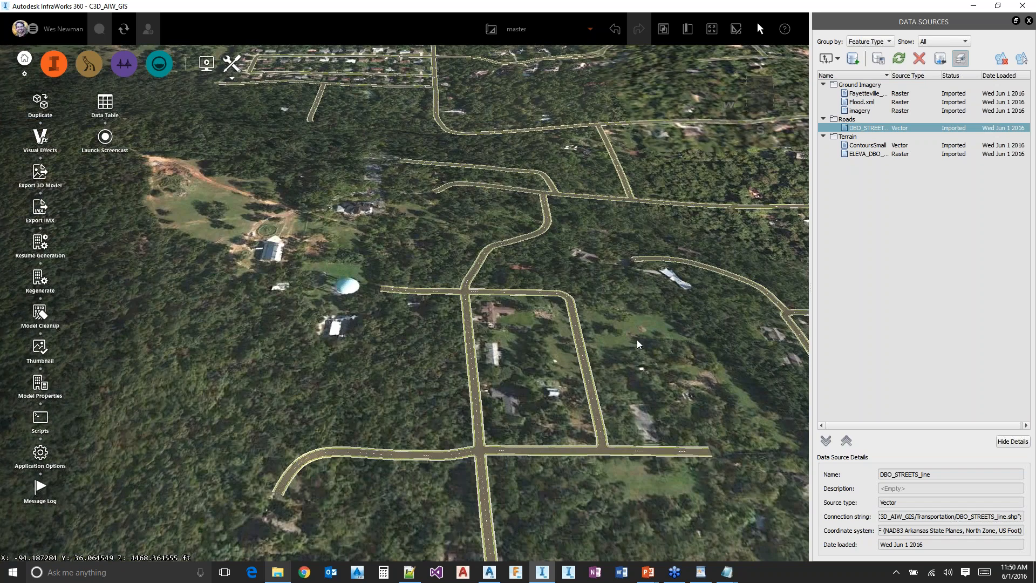
scroll(637, 338, down, 3)
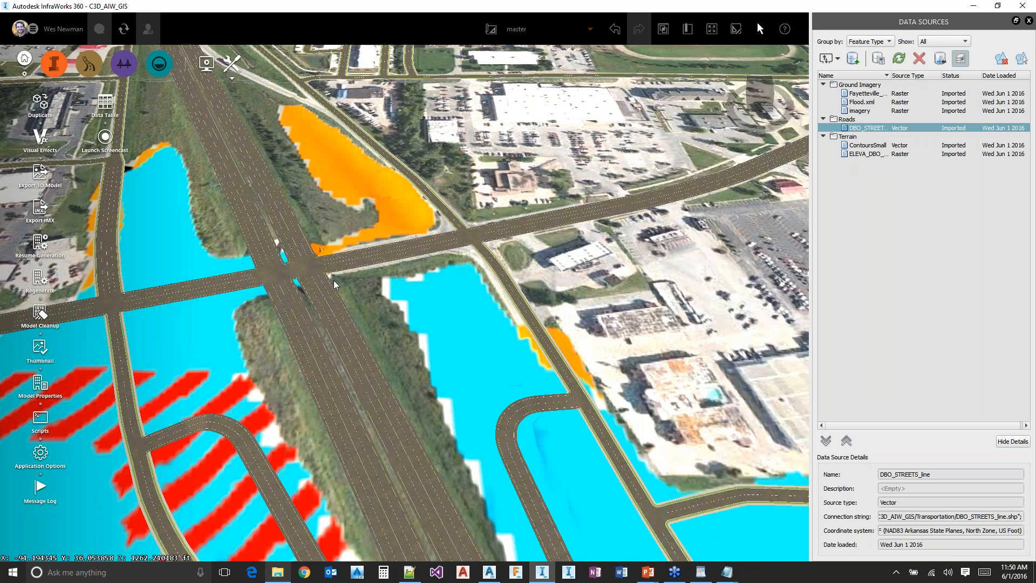
click(333, 280)
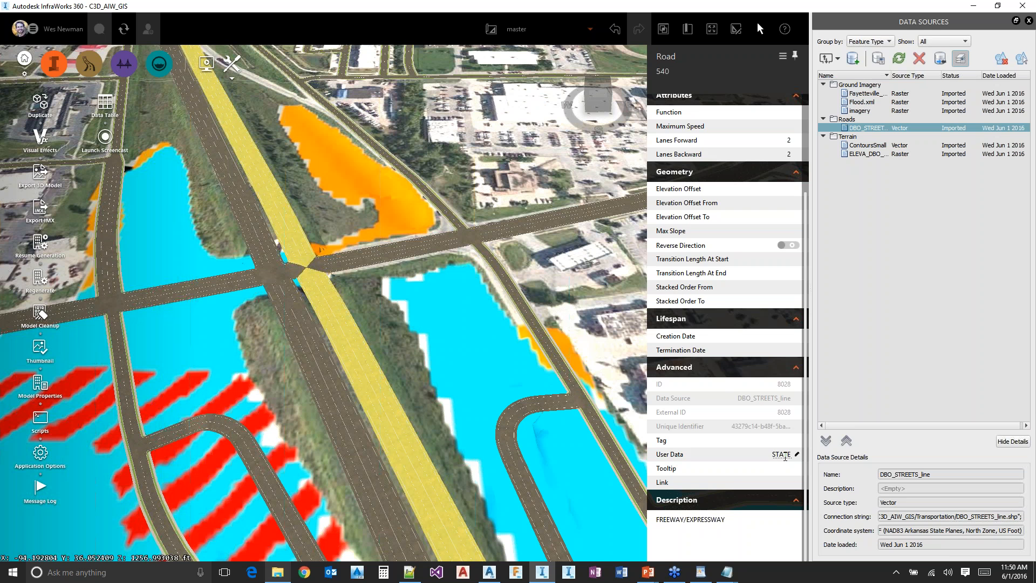
click(386, 310)
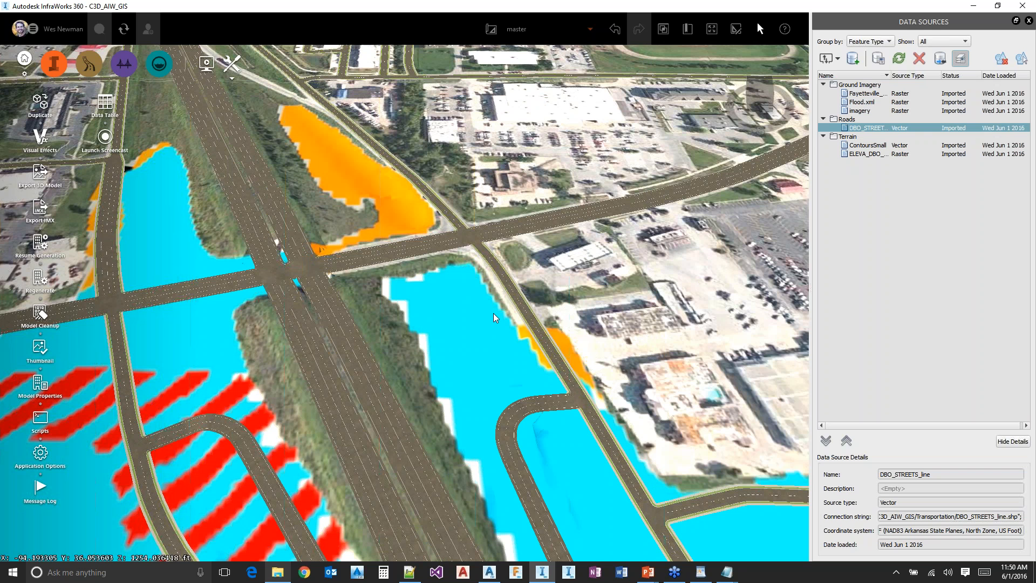
middle_drag(493, 313, 455, 338)
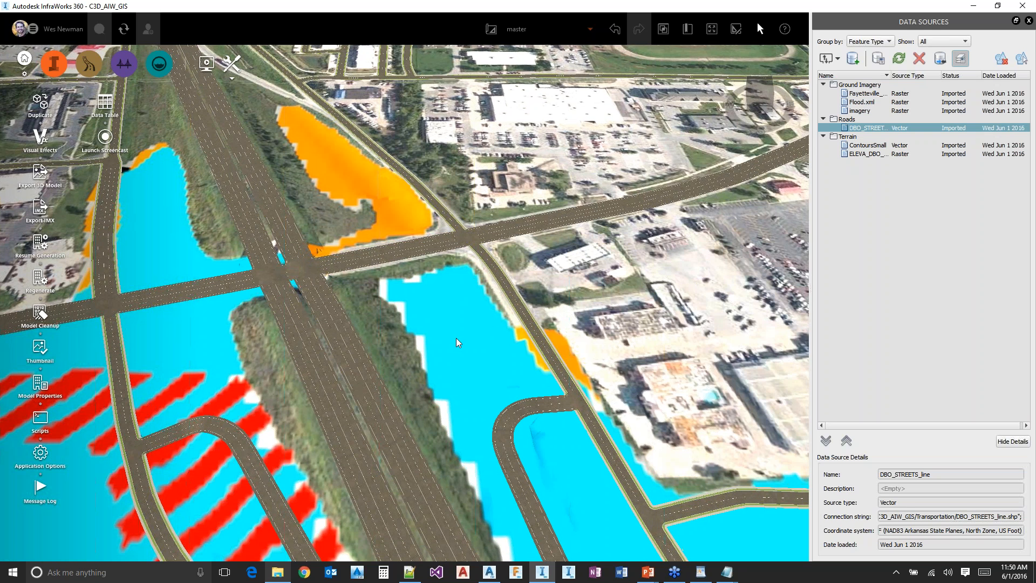
middle_drag(696, 335, 502, 366)
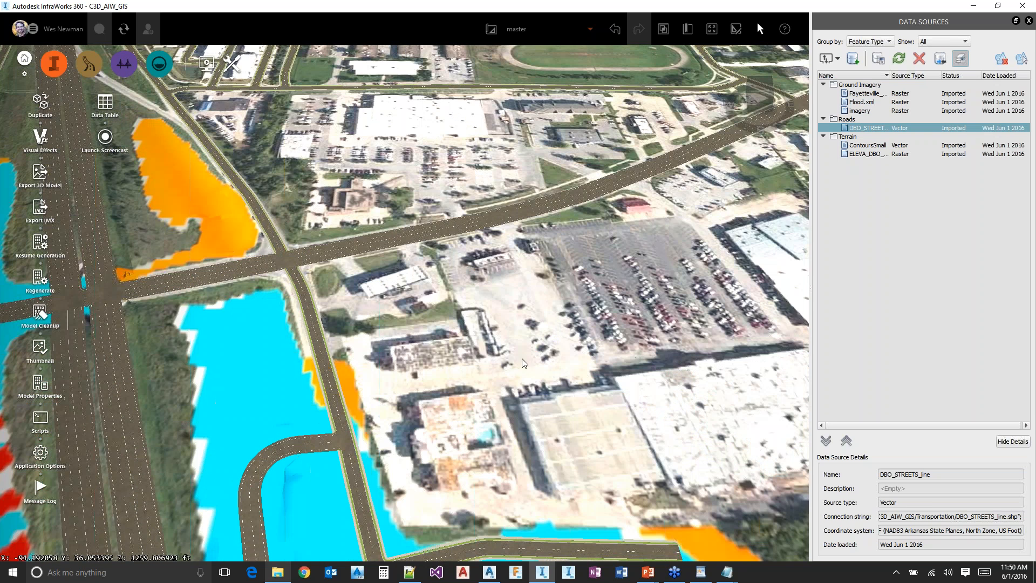
Add the Building_Footprint_2015 shapefile as an SHP data source and set its type to Buildings
click(839, 60)
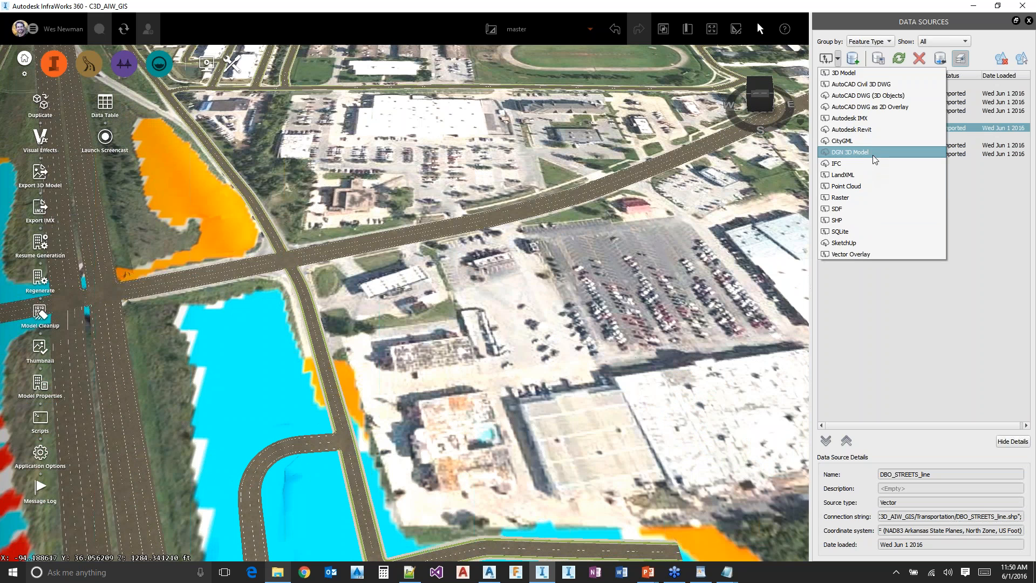
click(860, 221)
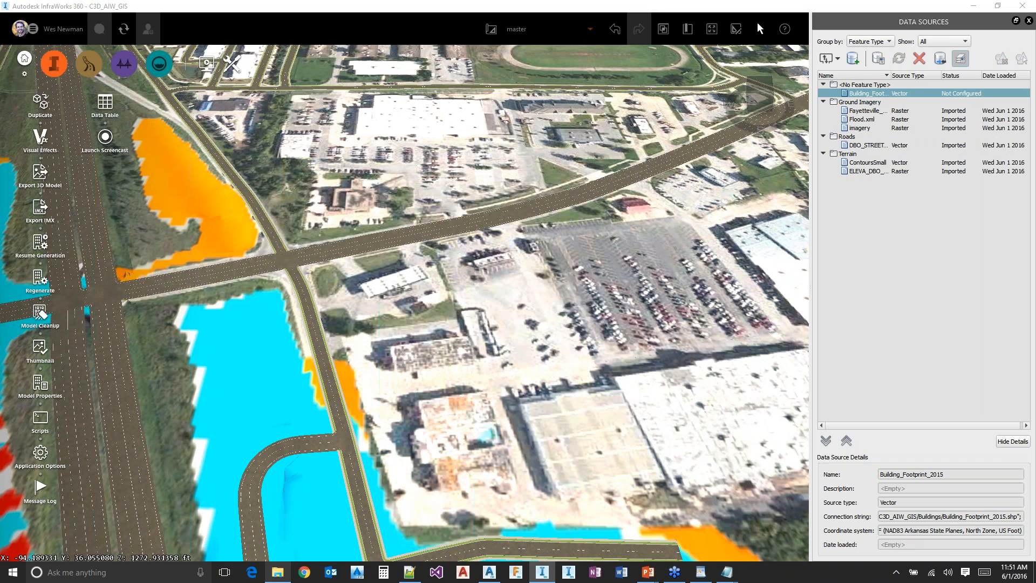
click(570, 100)
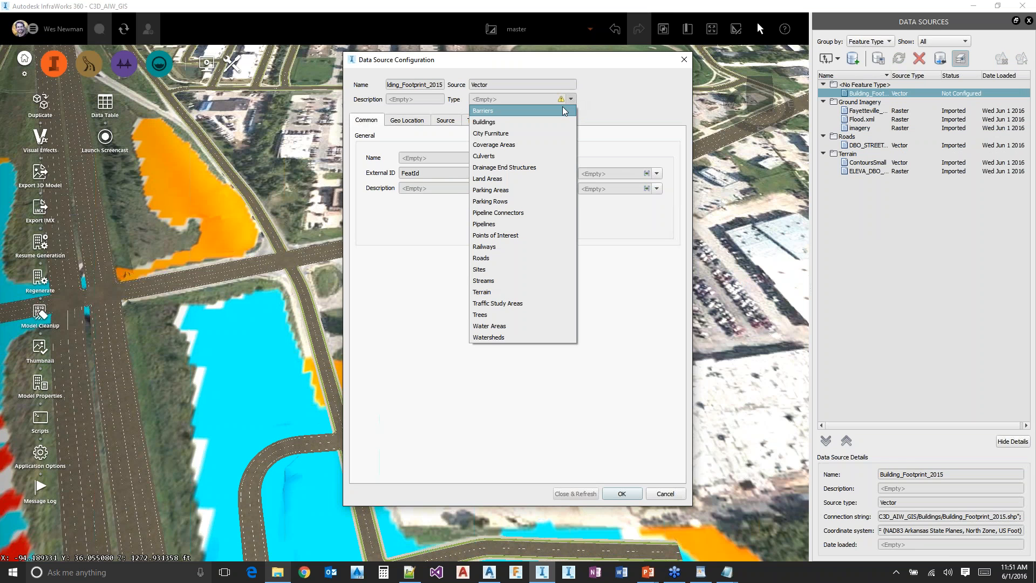
click(536, 122)
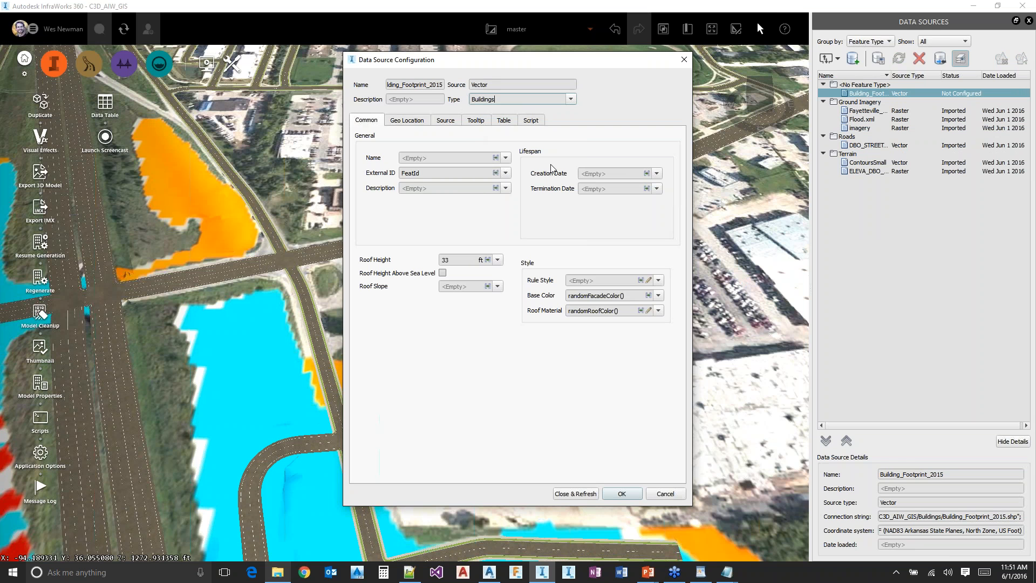
Display the Building_Footprint_2015 script, then open Buildings.txt in Notepad and copy all of its code
click(531, 121)
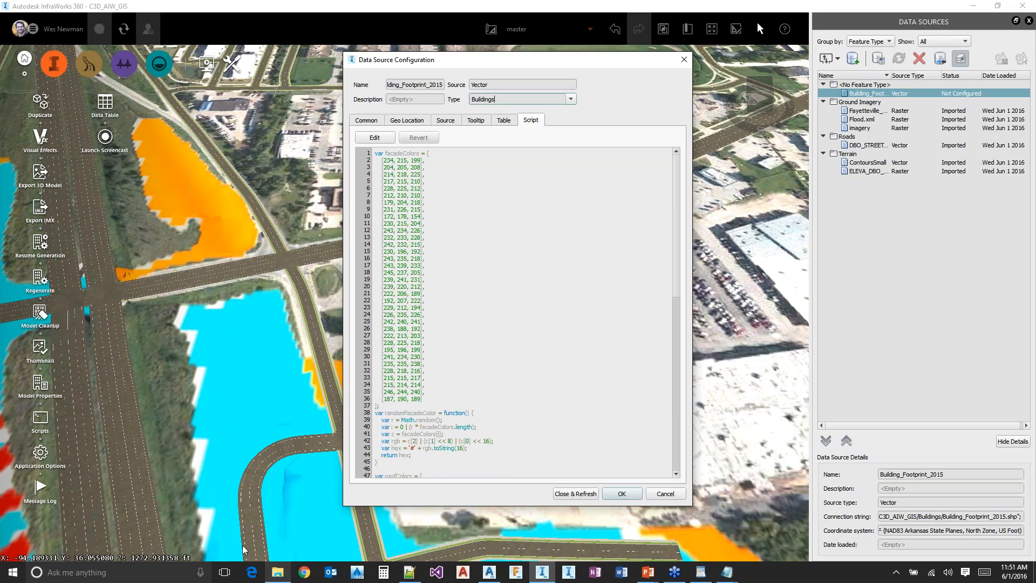
click(279, 573)
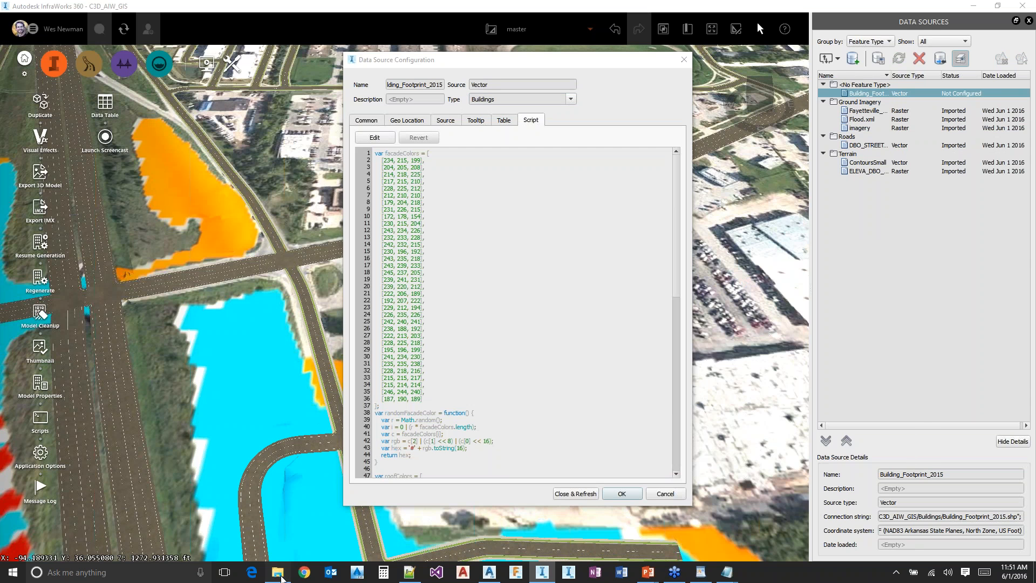
double_click(431, 203)
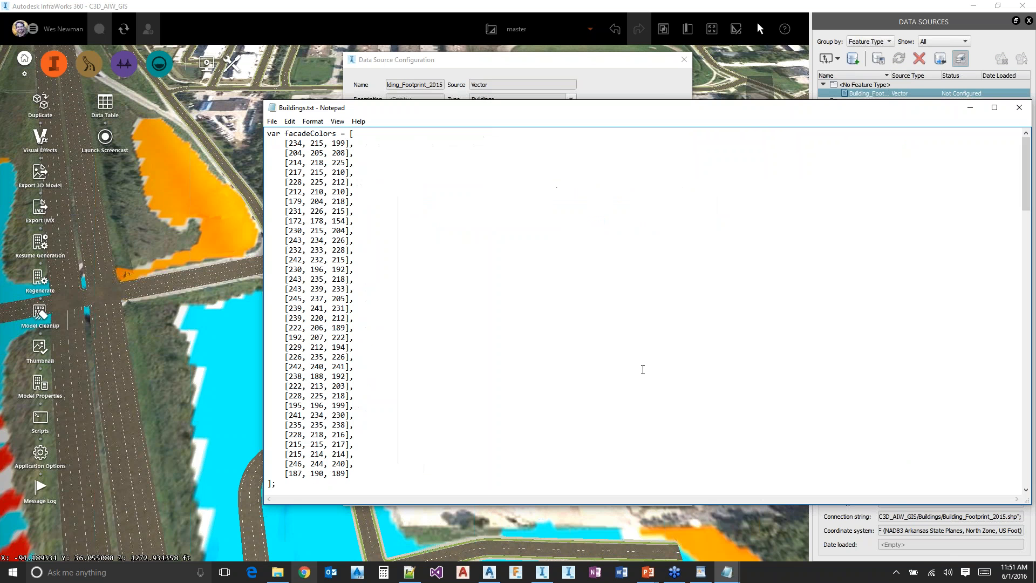
key(ctrl+a)
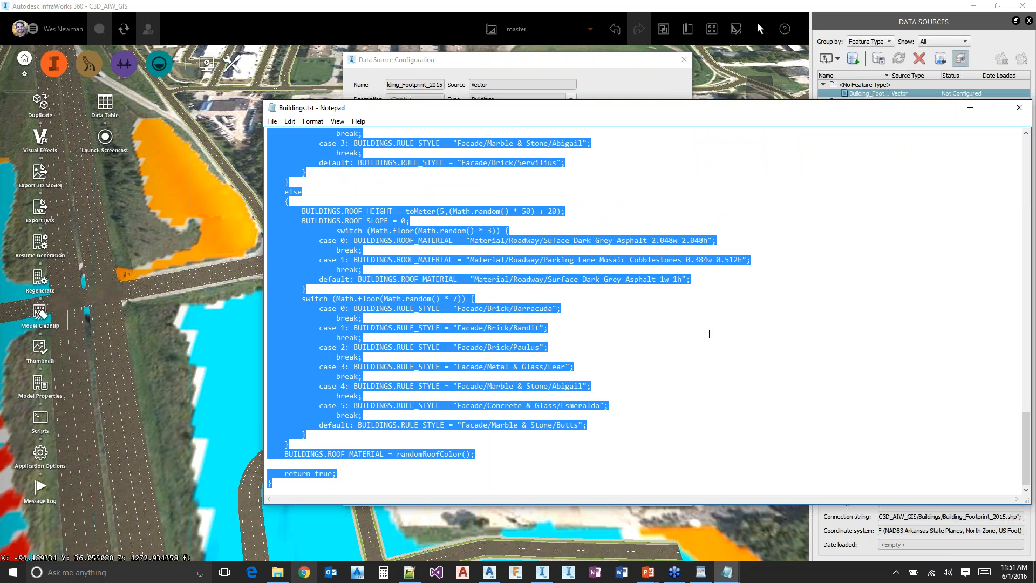
Enable editing of the Building_Footprint_2015 script and replace all of it with the code copied from Buildings.txt
click(554, 67)
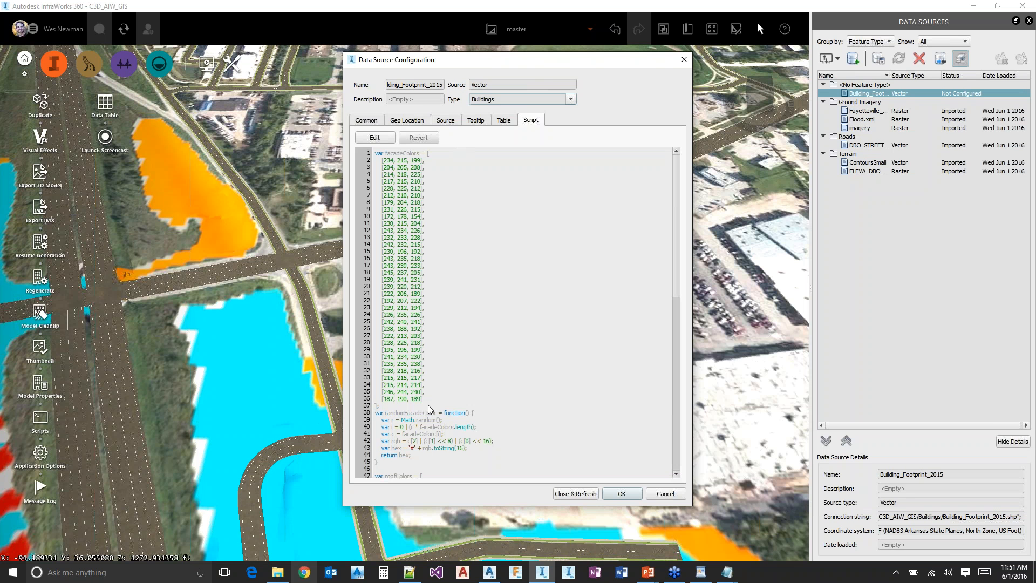
click(385, 139)
scroll(439, 405, down, 18)
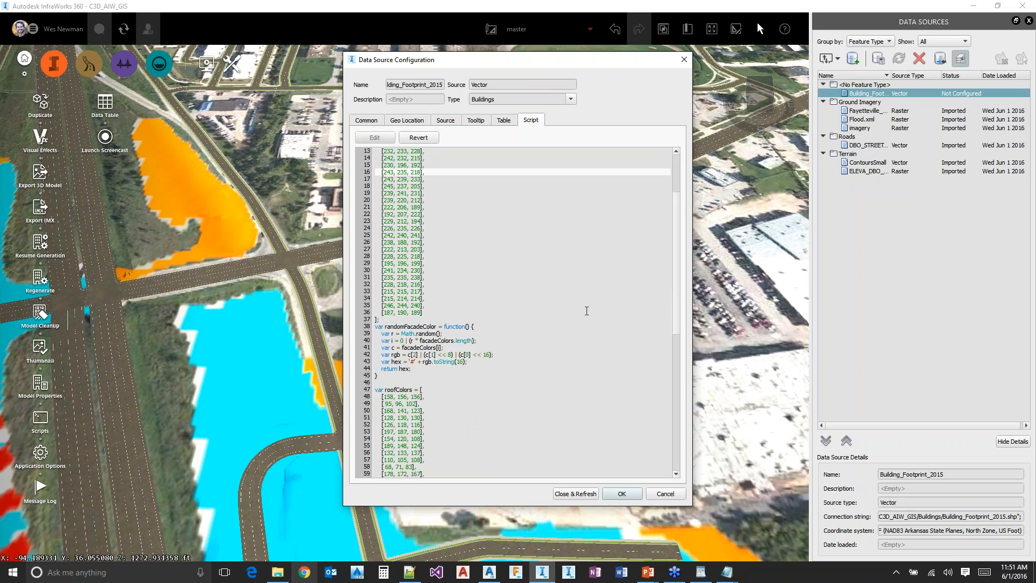
drag(426, 464, 343, 404)
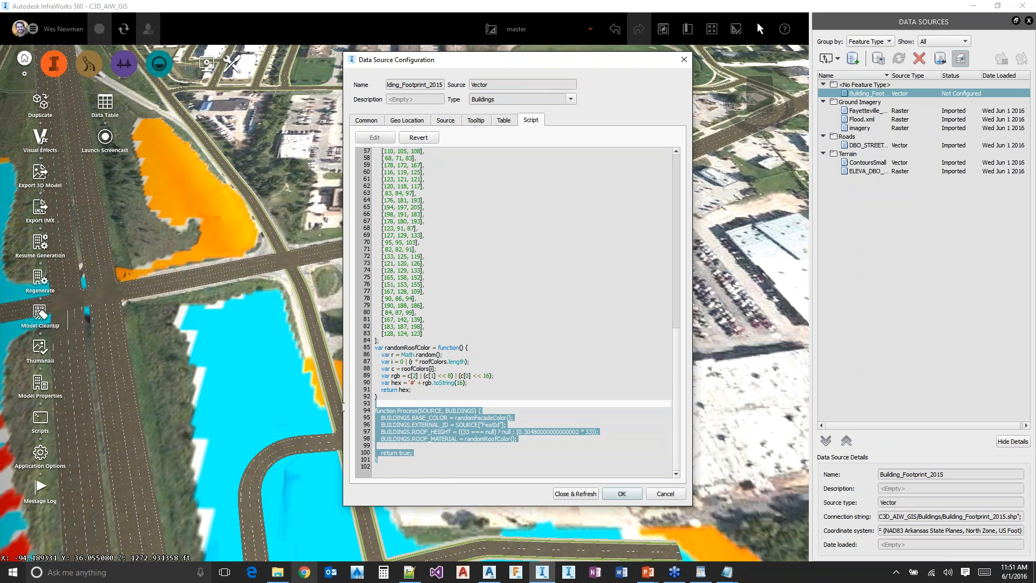
click(477, 449)
key(ctrl+a)
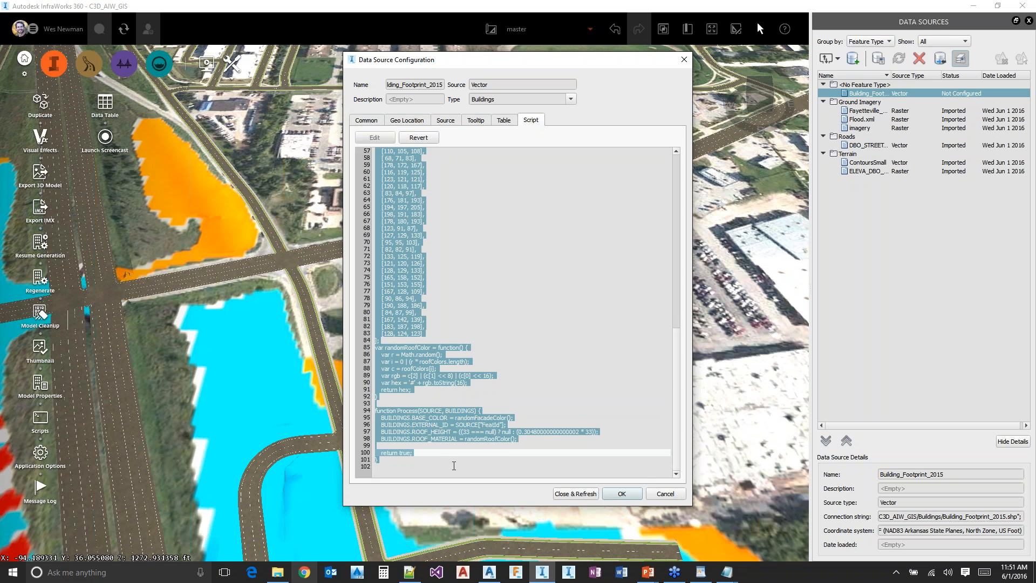
key(ctrl+v)
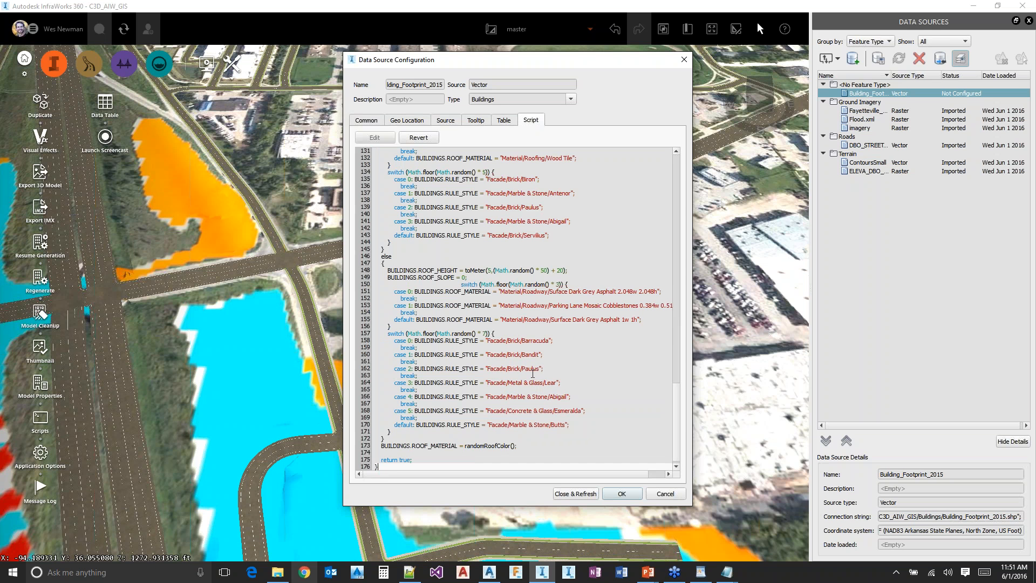
Review the pasted Process function, refresh the Building_Footprint_2015 data source and inspect the generated buildings in the model
scroll(533, 373, up, 8)
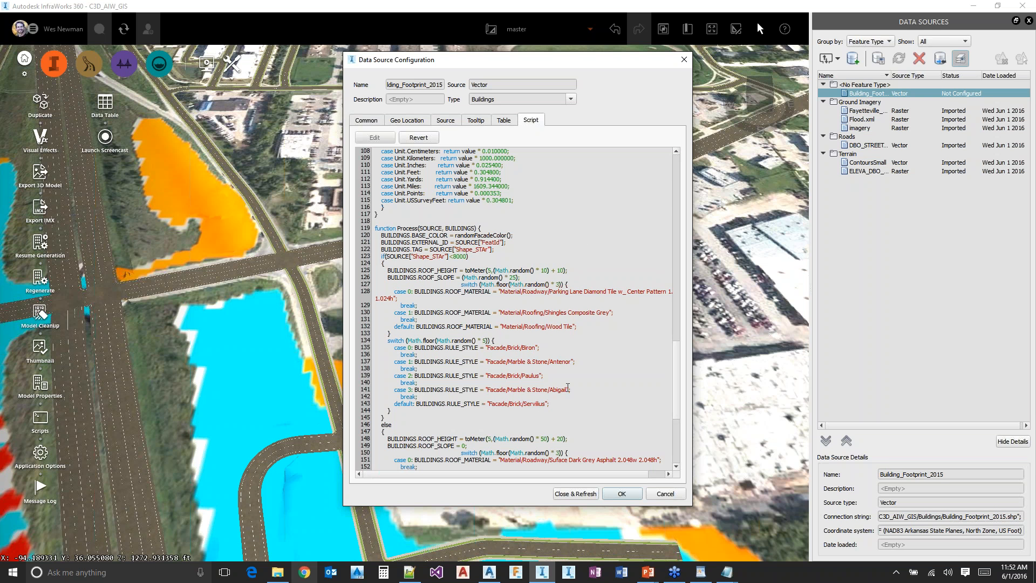
scroll(564, 398, down, 5)
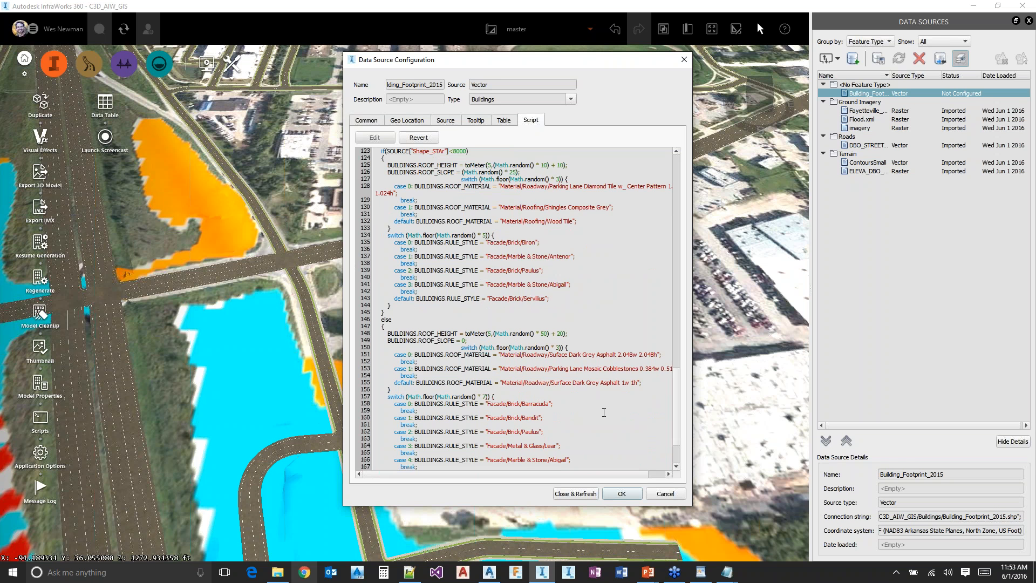
scroll(604, 412, down, 3)
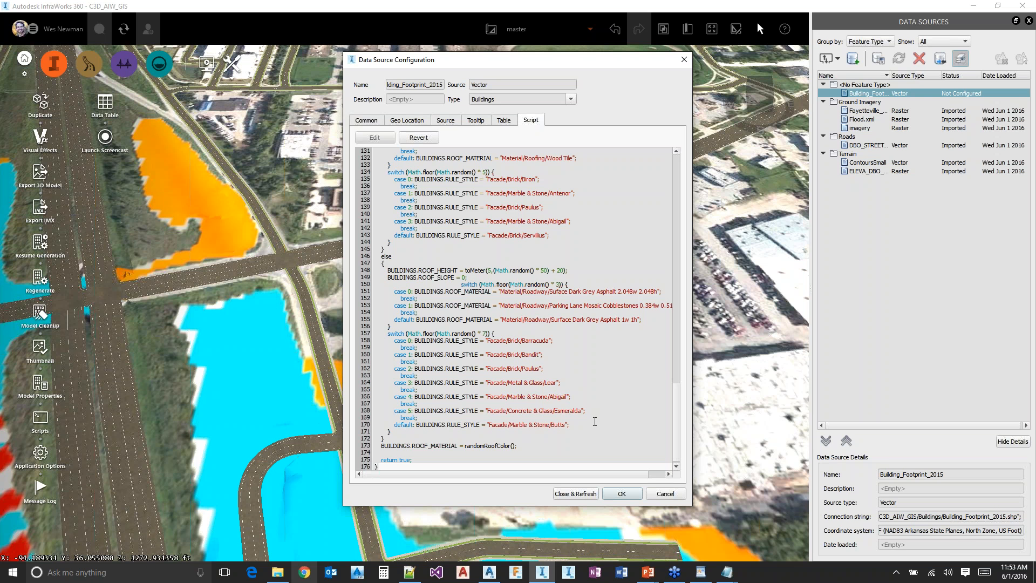
click(574, 494)
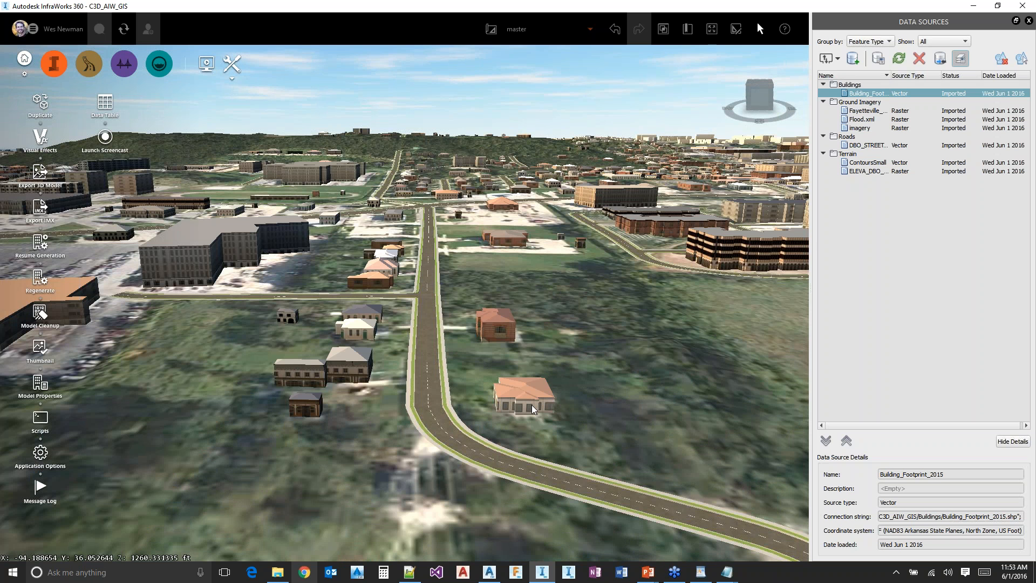
scroll(532, 405, up, 2)
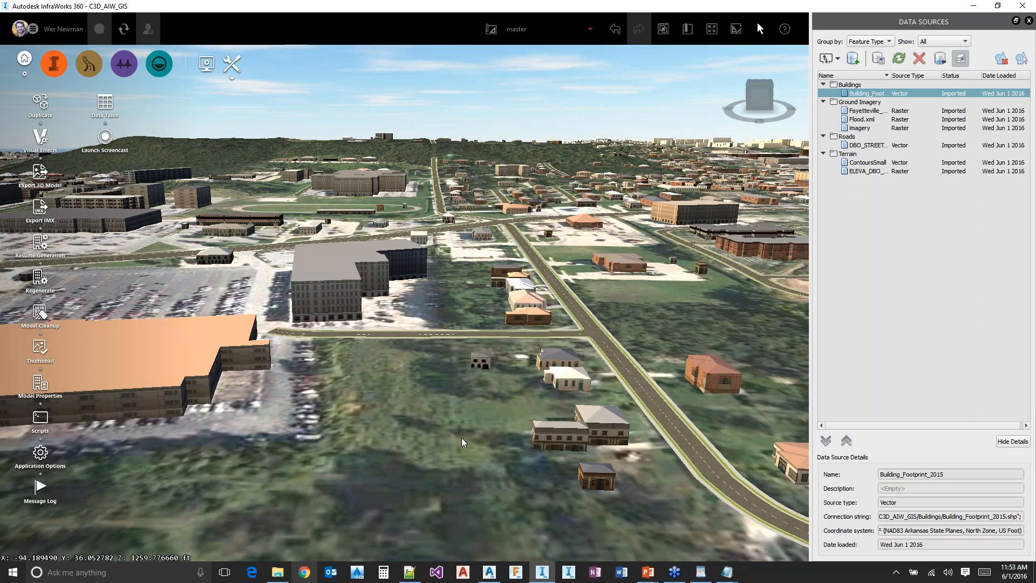
scroll(434, 414, down, 2)
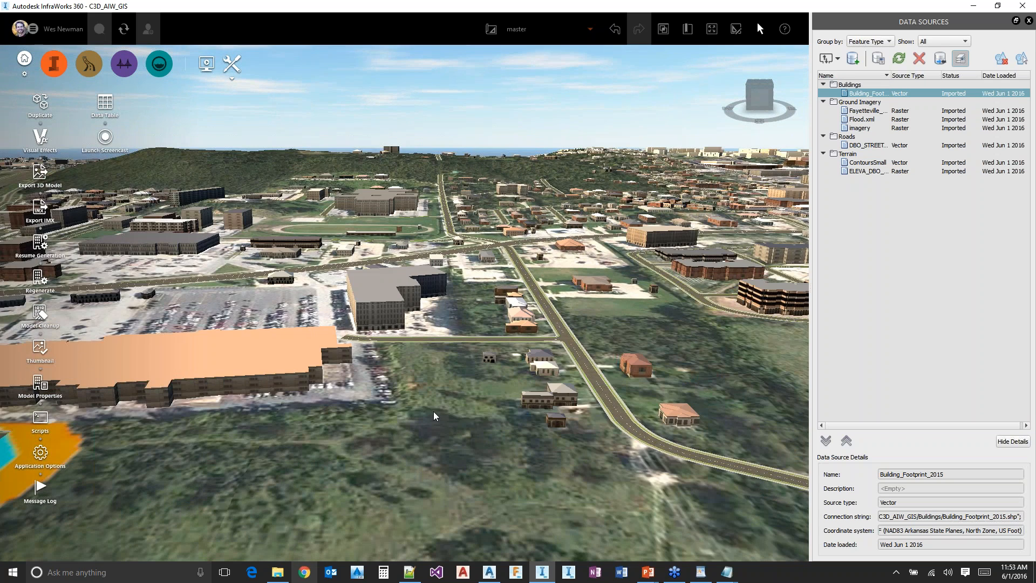
scroll(434, 413, down, 3)
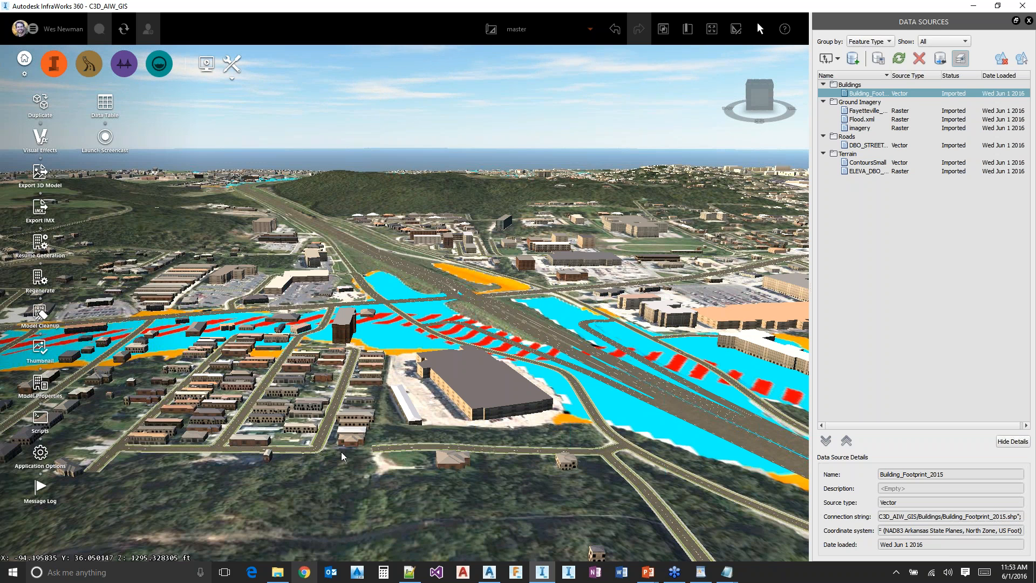
Add the Zoning.shp file from the C3D_AIW_GIS Zoning folder as a new SHP data source
click(825, 58)
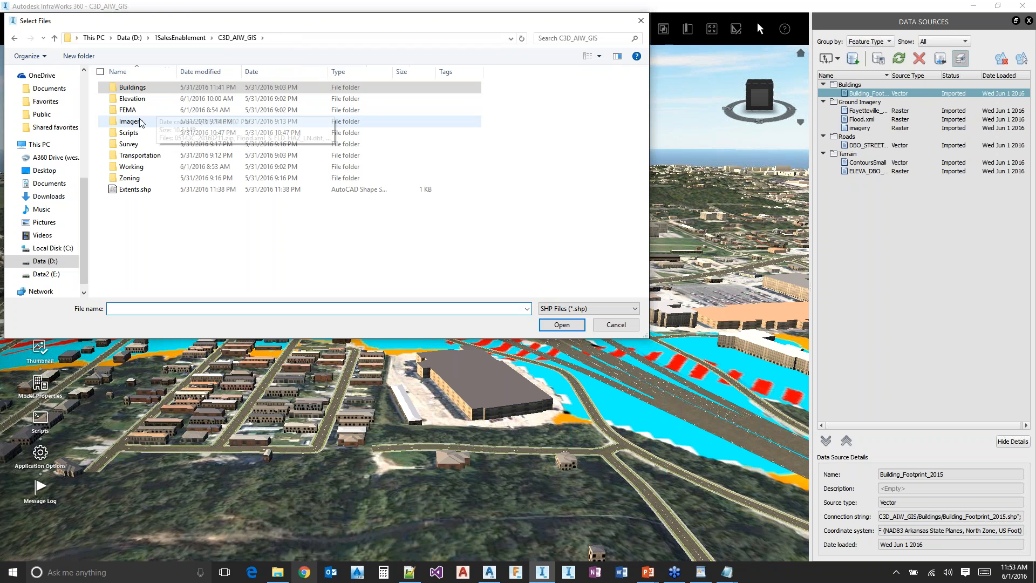
double_click(144, 179)
double_click(132, 88)
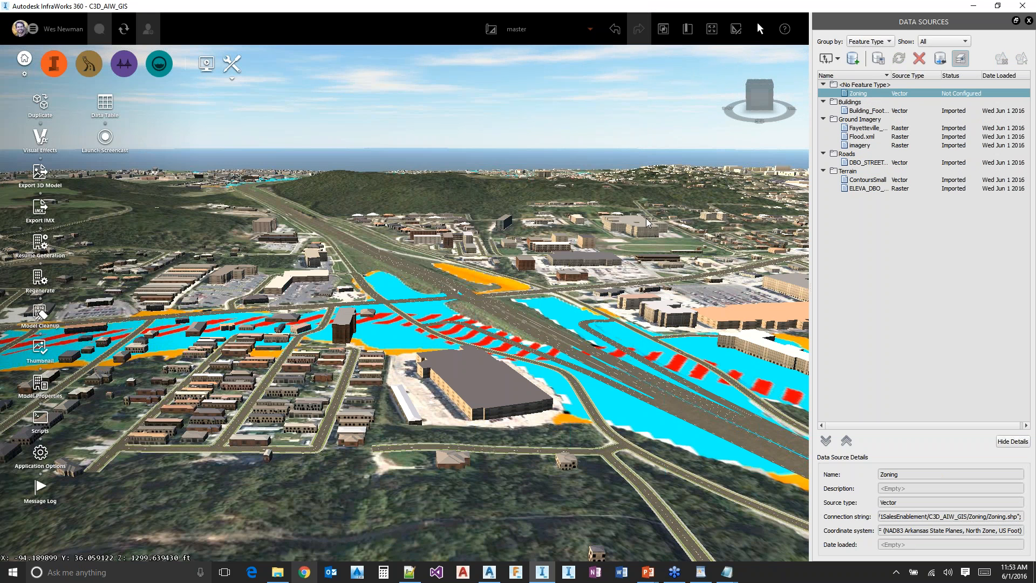
Open the configuration of the Zoning data source and set its type to Coverage Areas
double_click(847, 95)
click(541, 99)
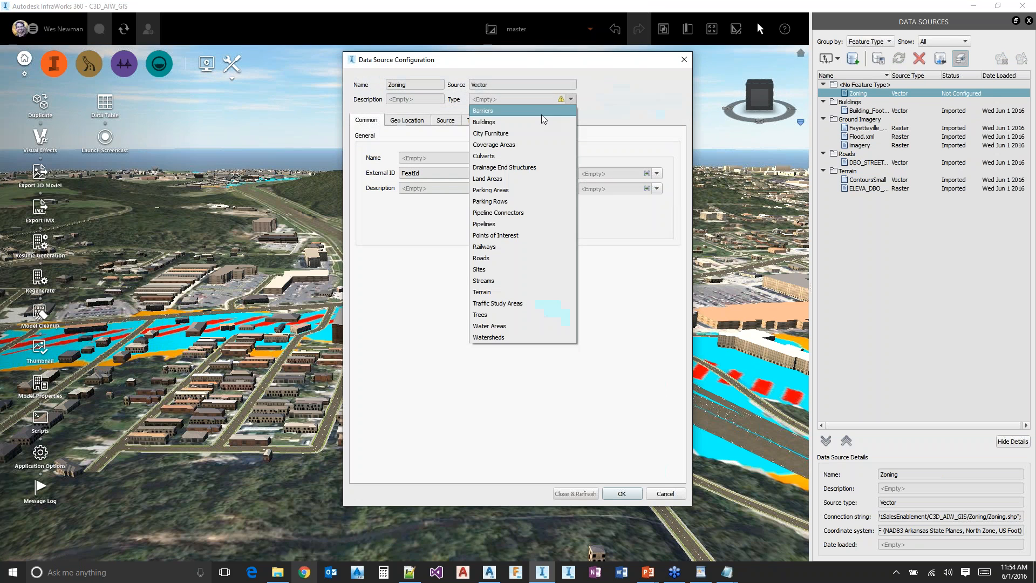
click(503, 147)
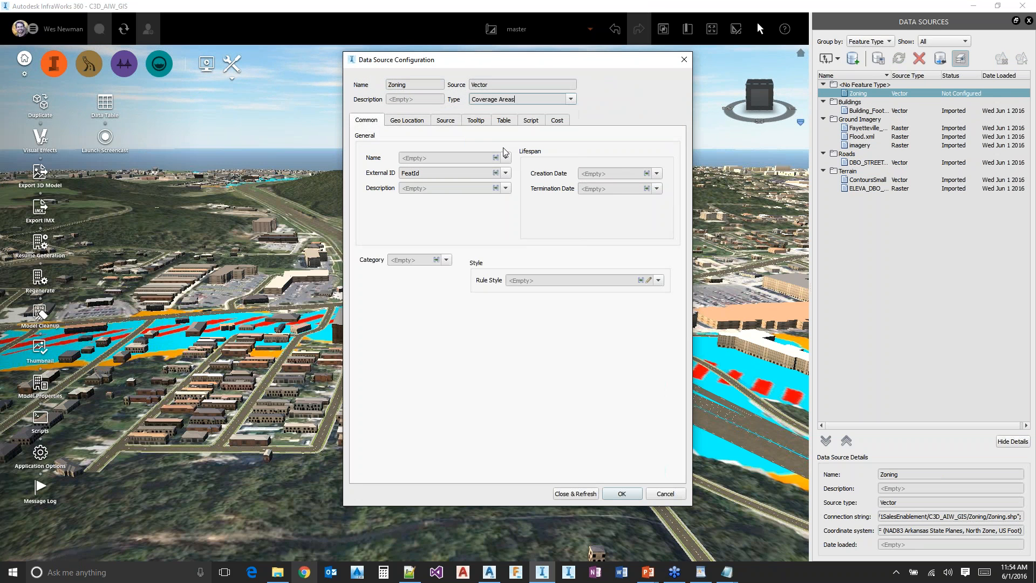
Set the Zoning rule style to a fully transparent white colour with an alpha channel of 0
click(649, 281)
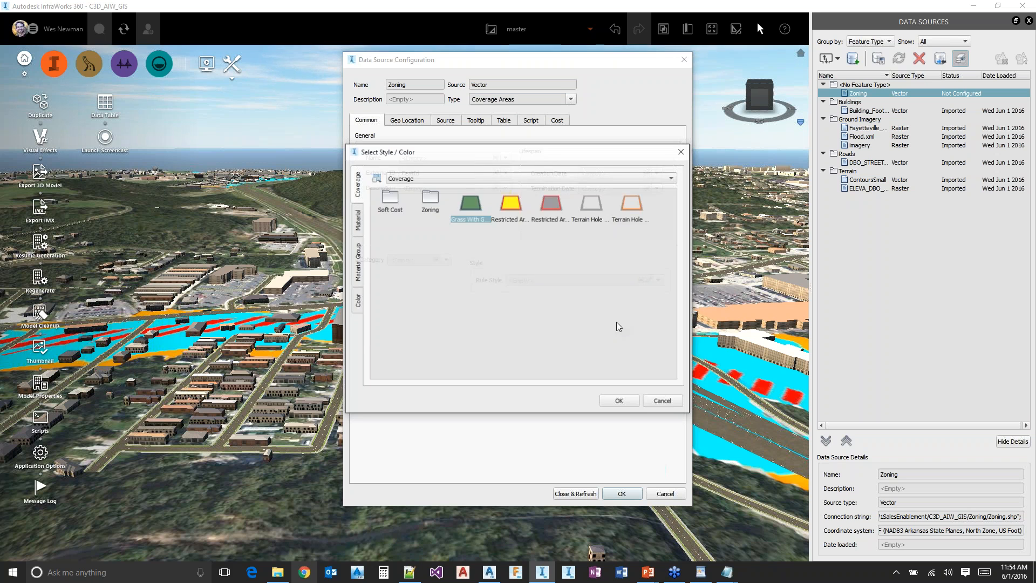
click(357, 300)
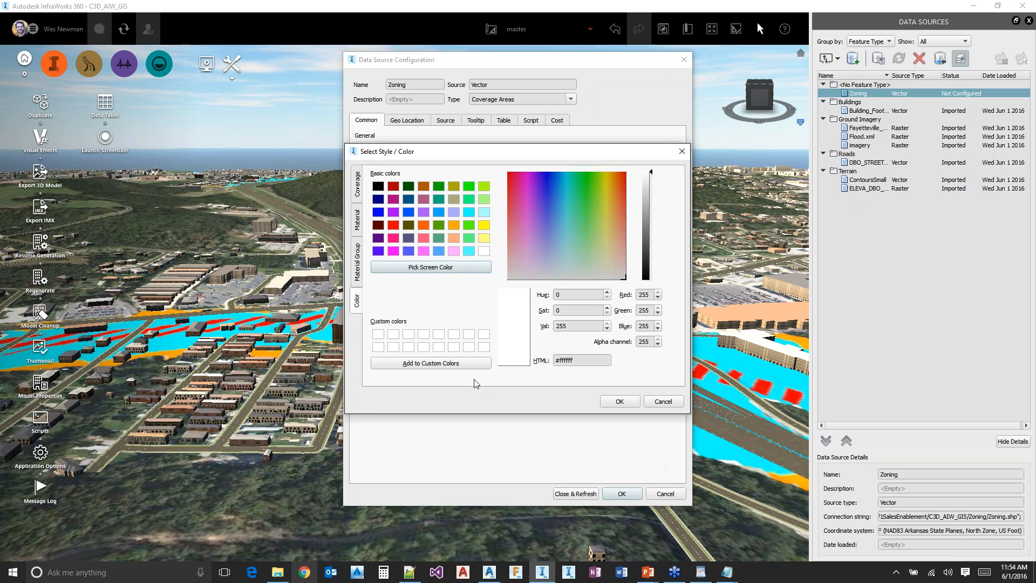
click(378, 333)
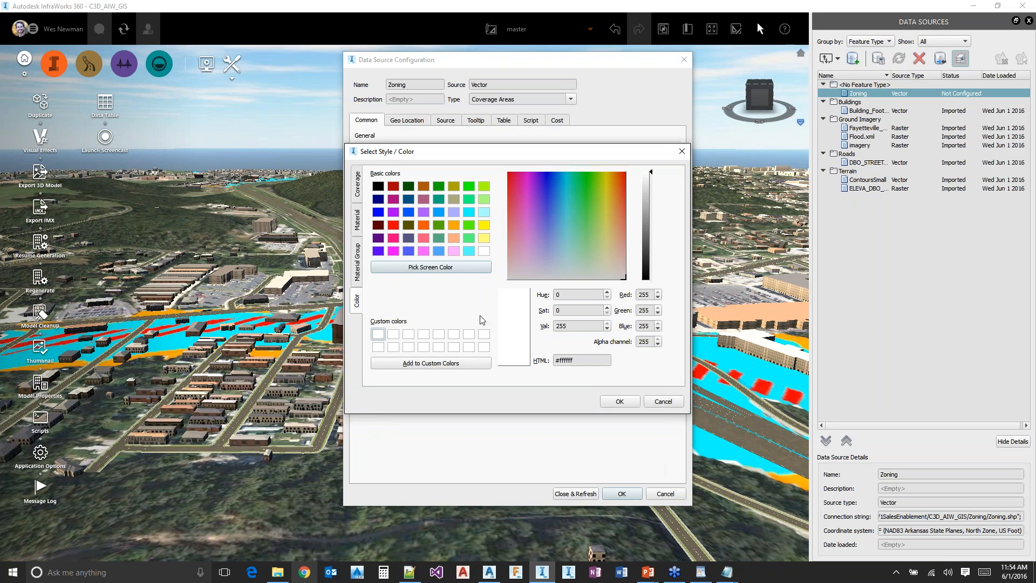
double_click(642, 341)
text(0)
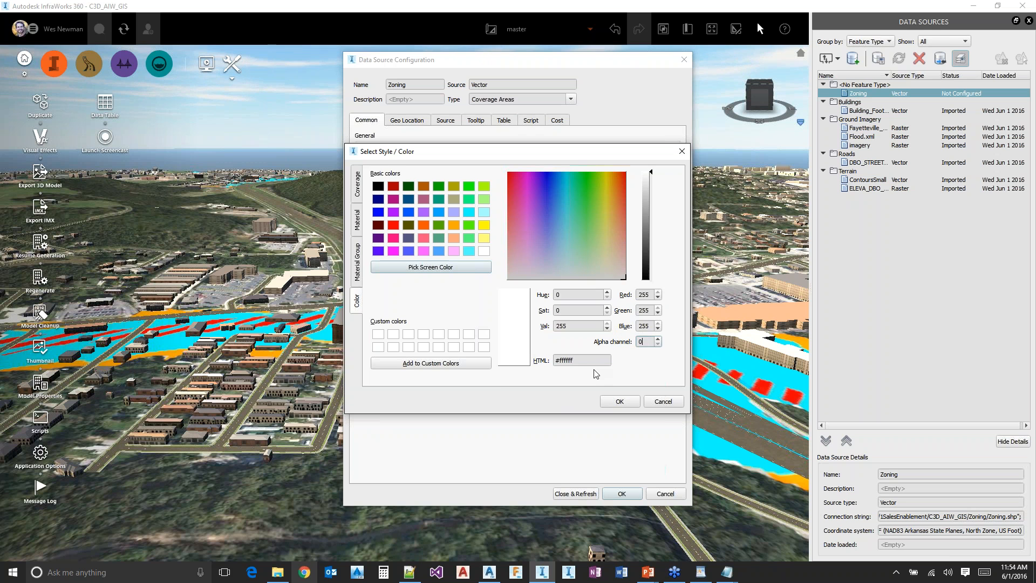
click(624, 402)
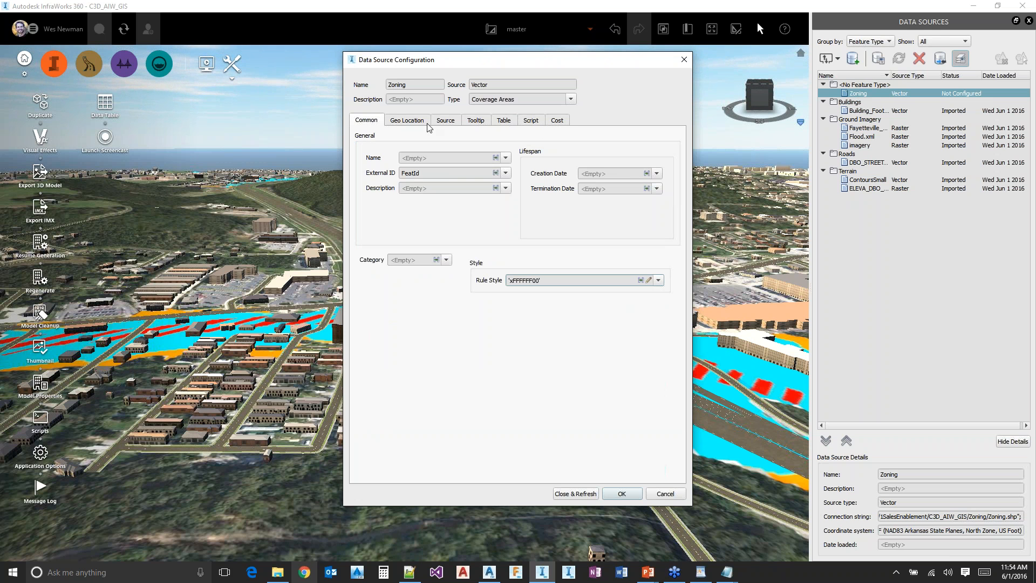
Map the Description property of the Zoning coverage areas to the ZD attribute
click(506, 188)
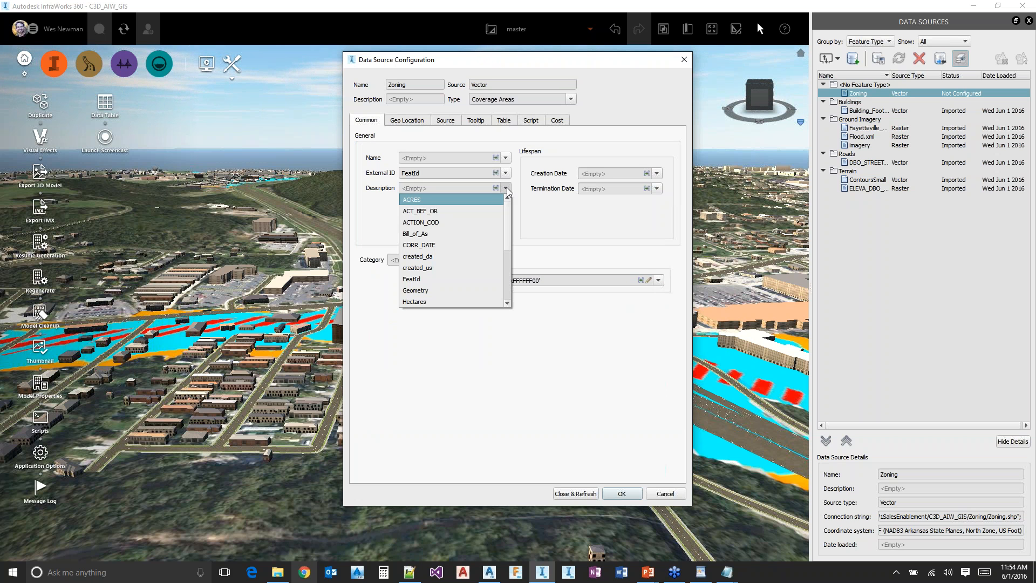
drag(510, 219, 507, 261)
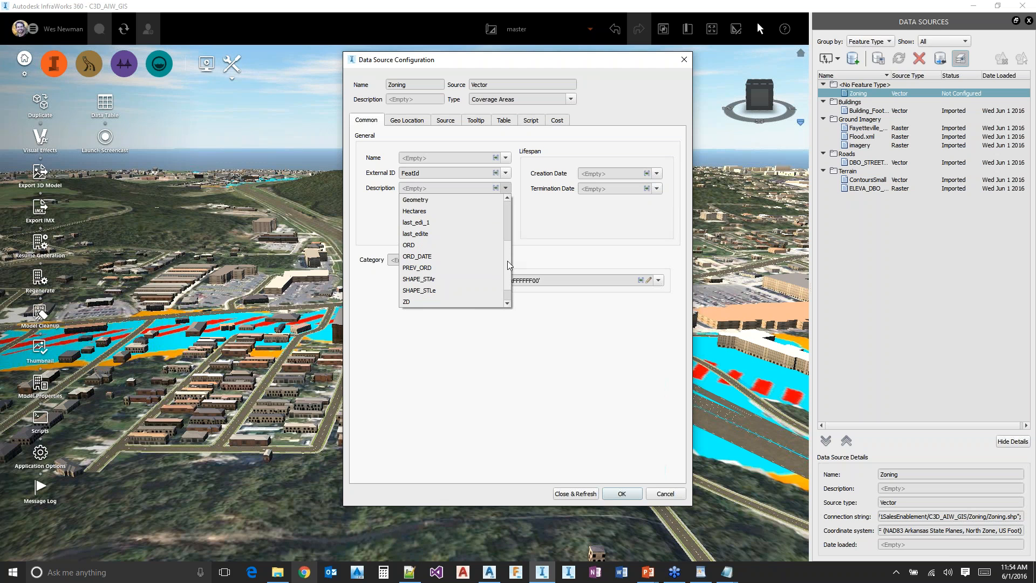
scroll(507, 261, down, 1)
click(426, 279)
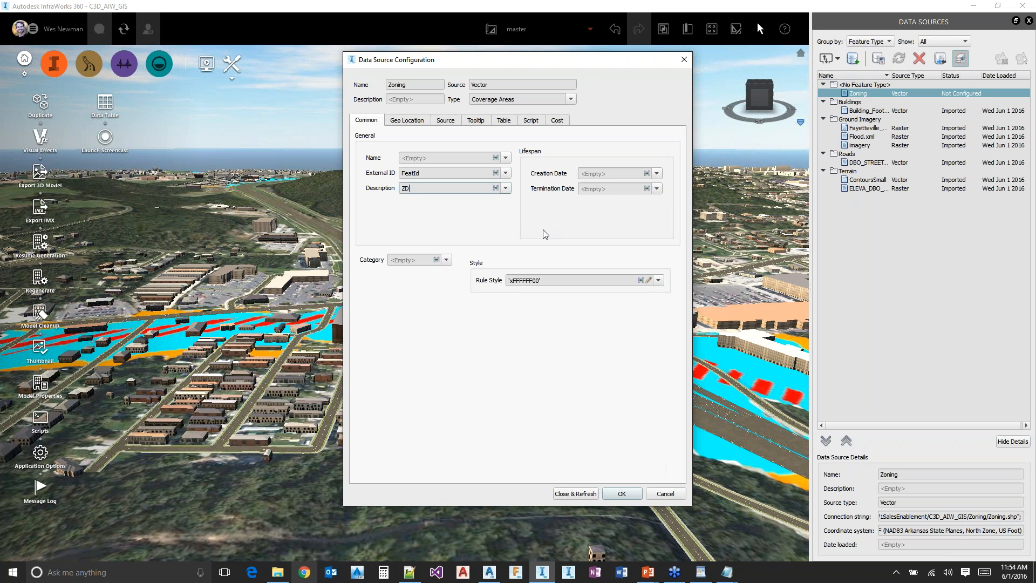
Add the DESCRIPTION property to the HTML tooltip of the Zoning data source, then close the configuration and refresh the data
click(474, 121)
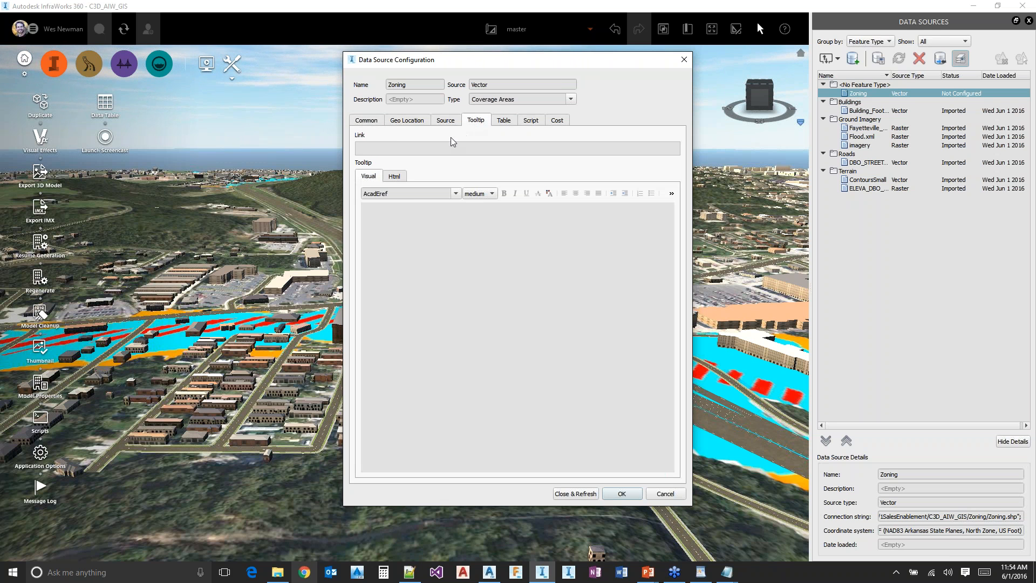
click(380, 125)
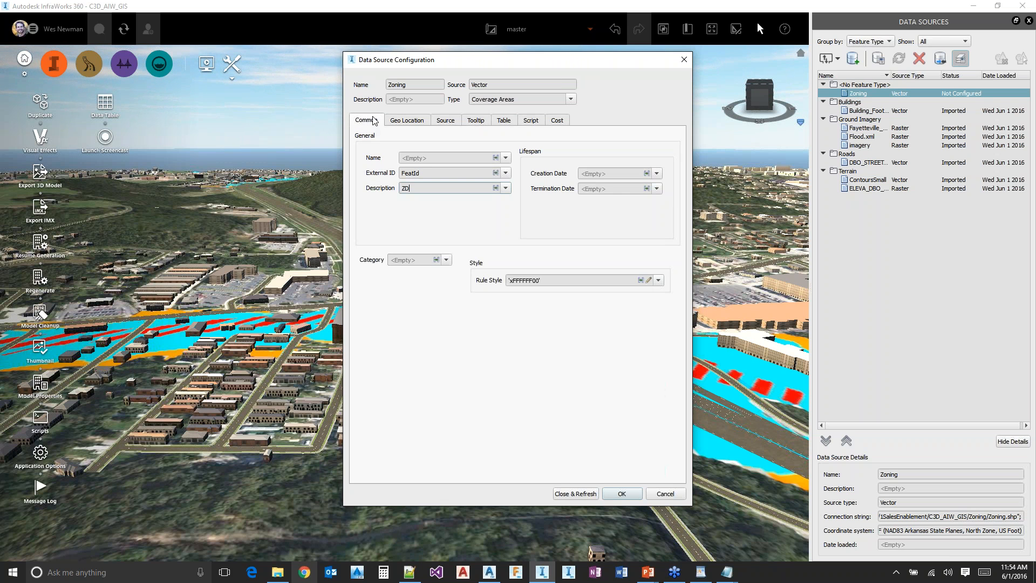
click(475, 123)
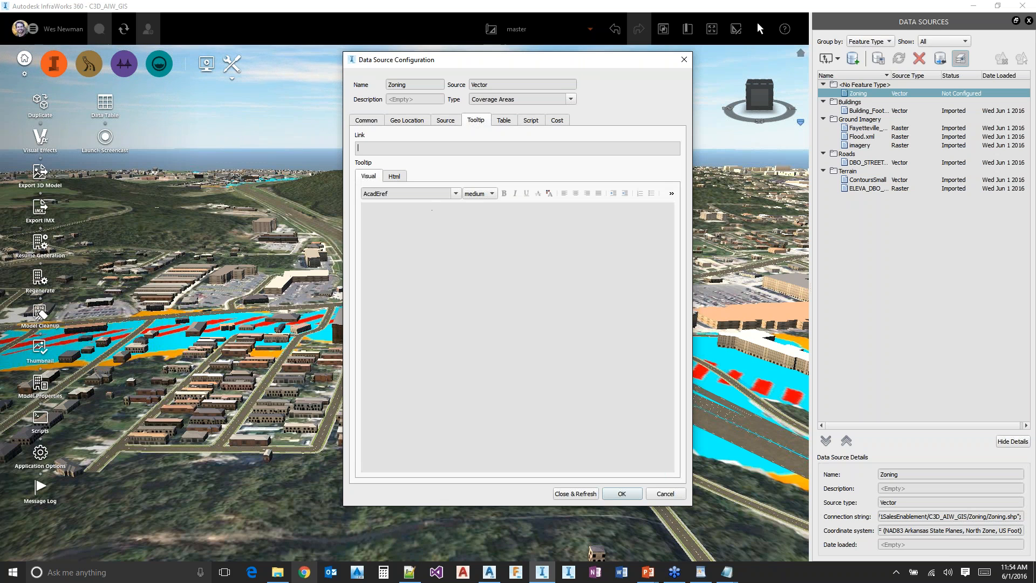
click(398, 177)
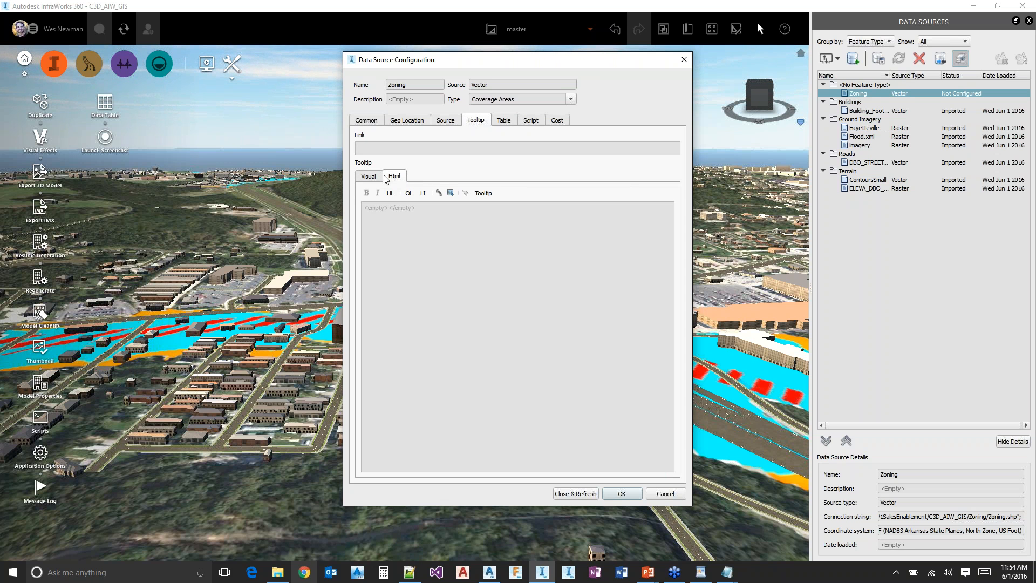
click(467, 194)
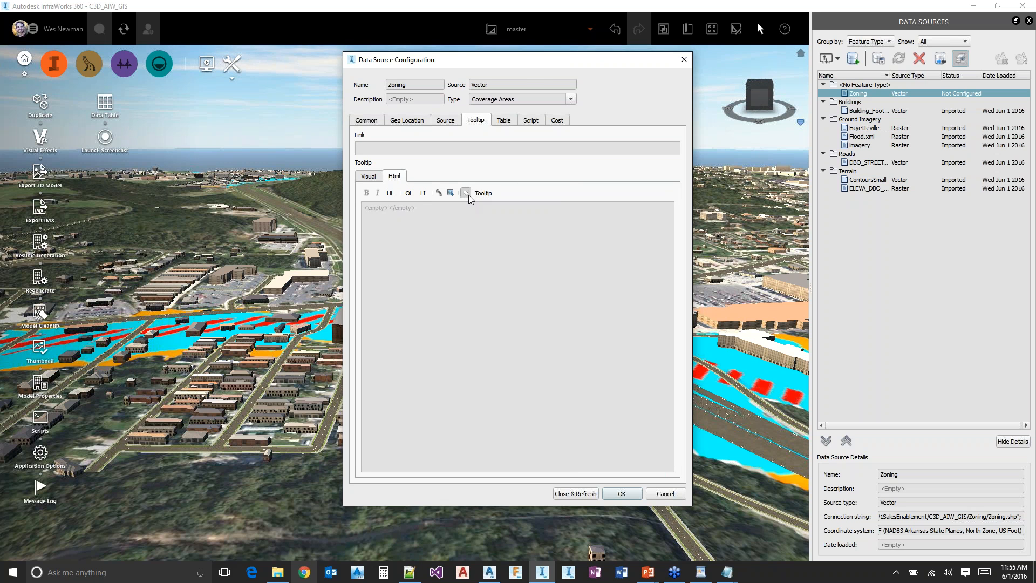
click(510, 280)
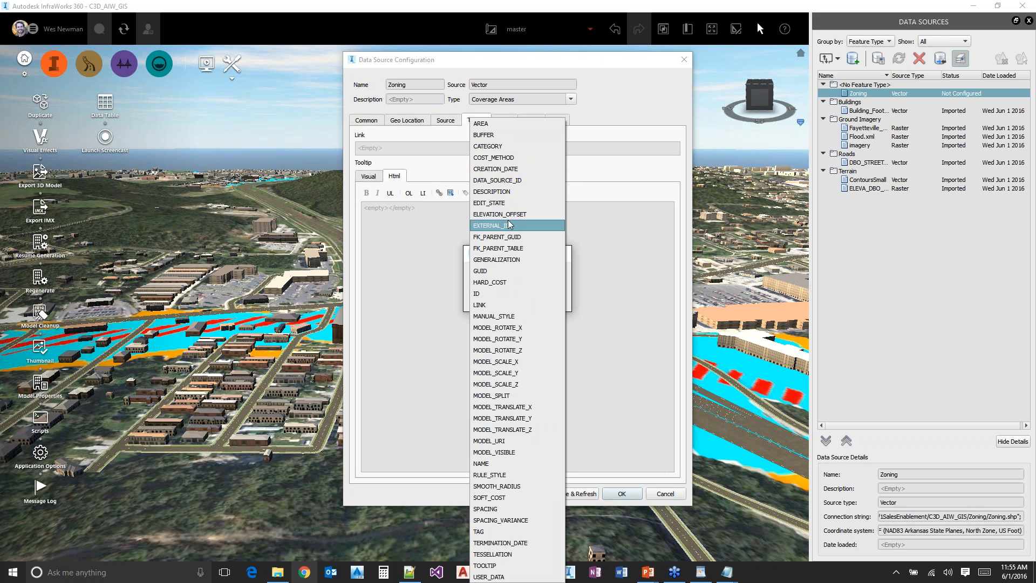
click(522, 192)
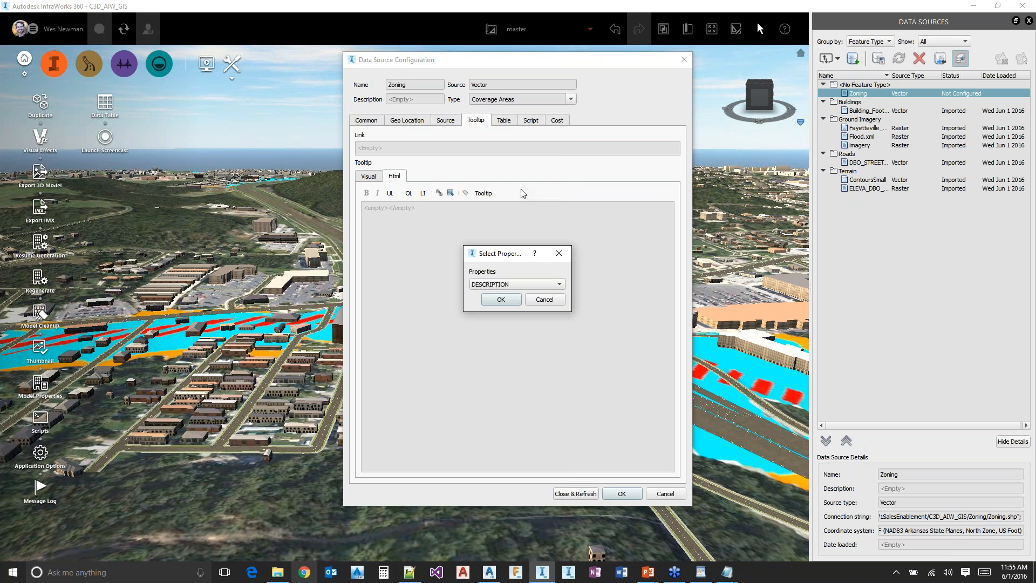
click(502, 299)
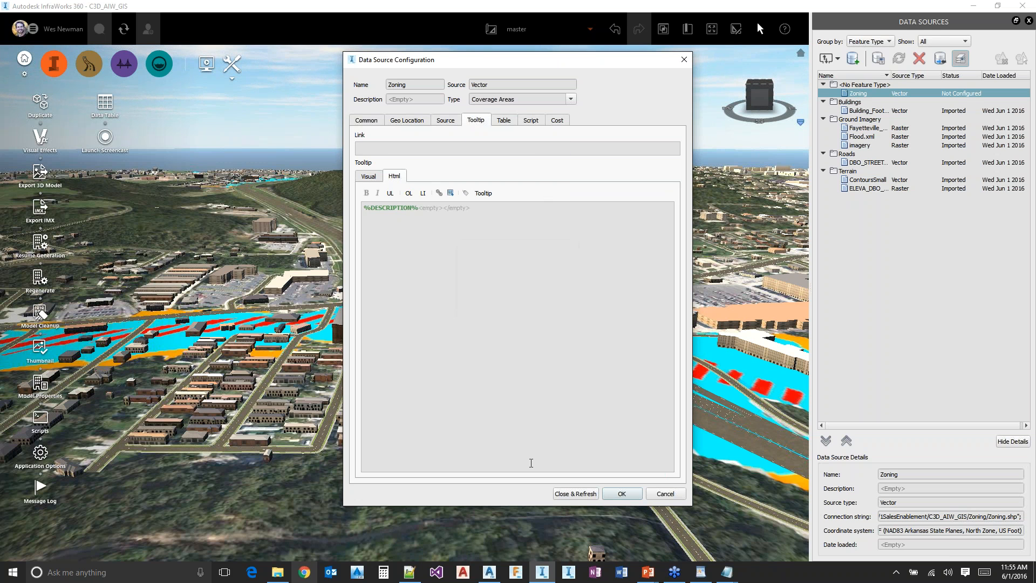
click(582, 496)
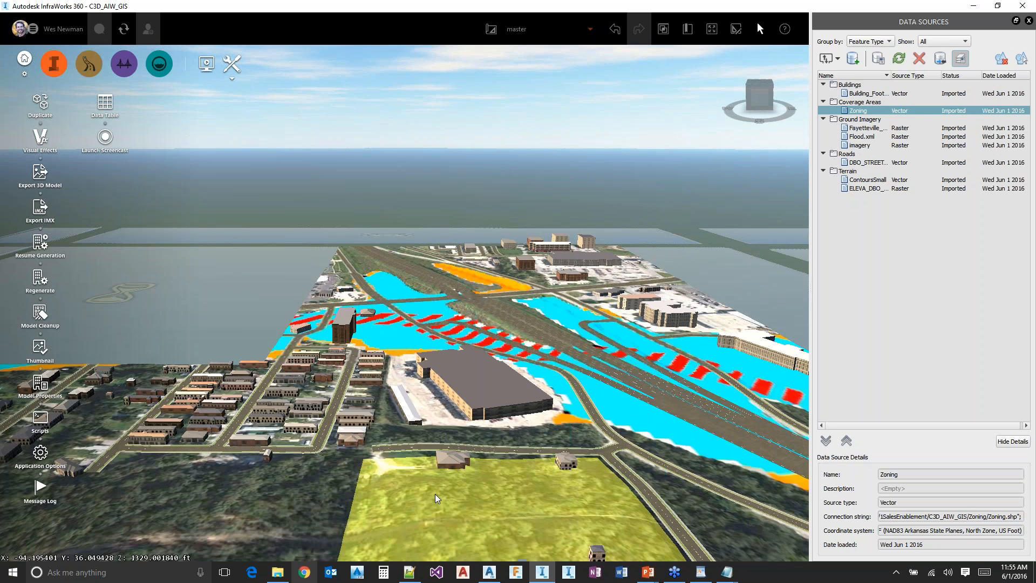
Select several zoning coverage areas in the model and check the zoning code in their descriptions, clearing each selection
click(422, 423)
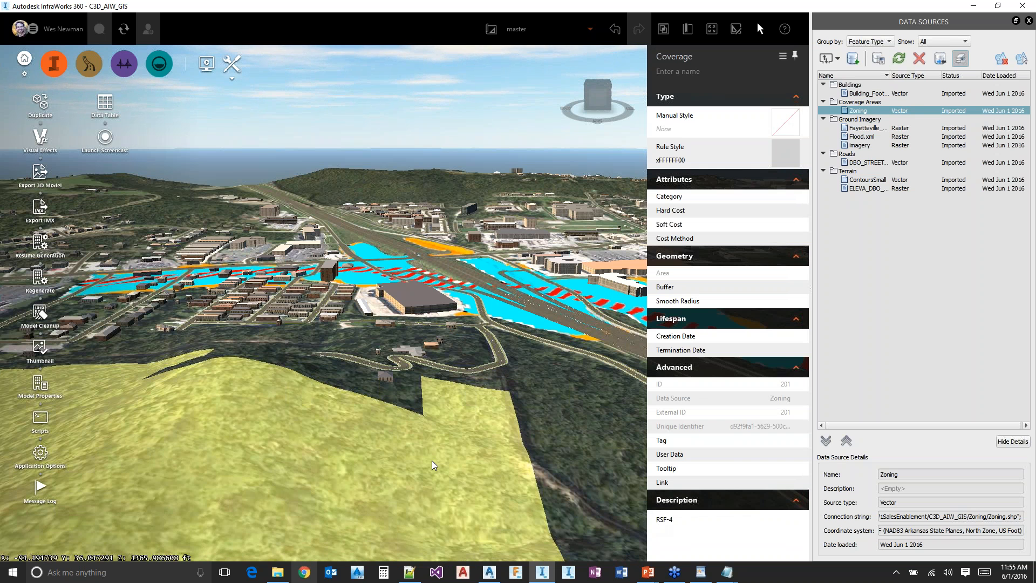
key(Escape)
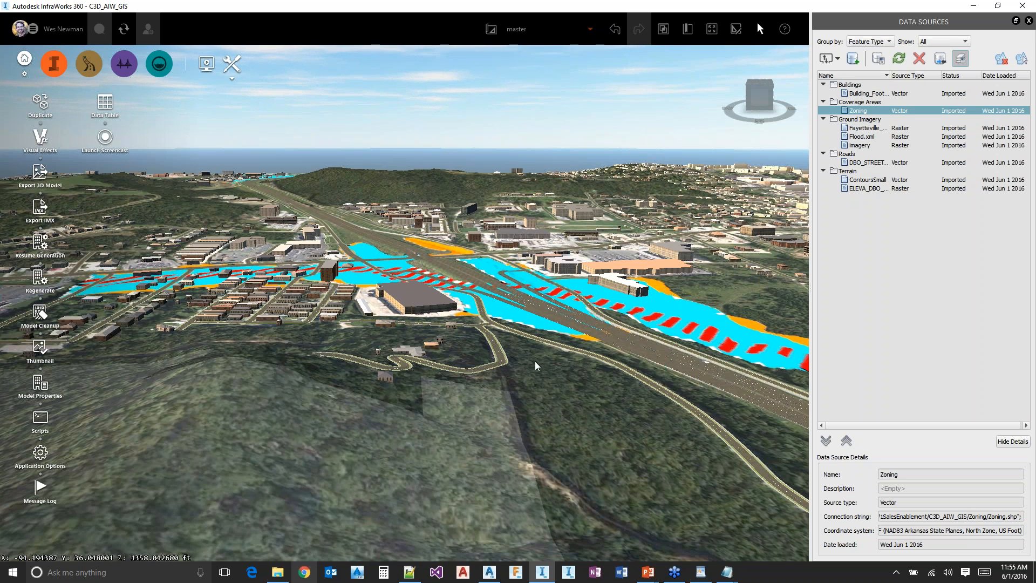
click(444, 192)
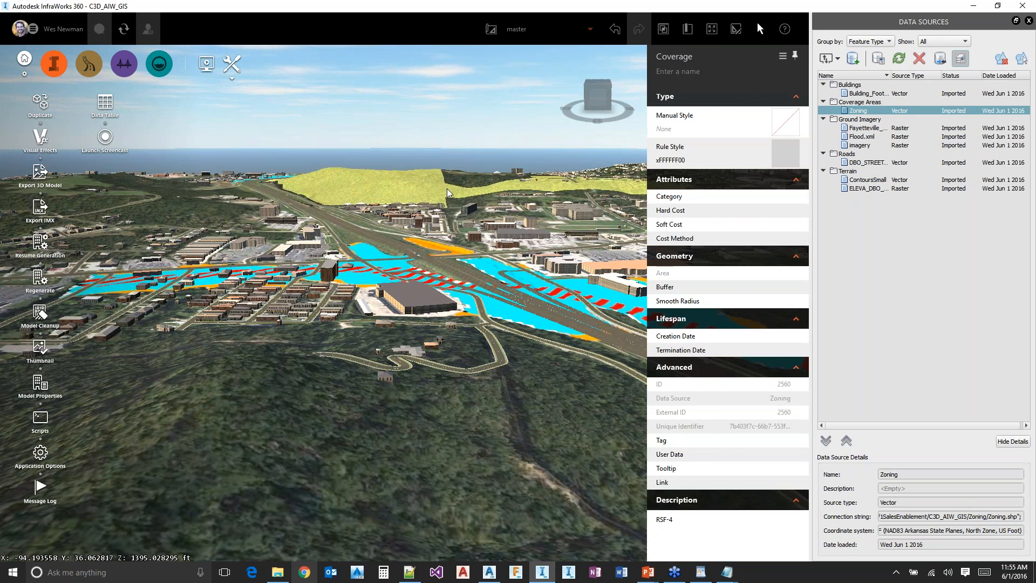
key(Escape)
middle_drag(446, 189, 432, 357)
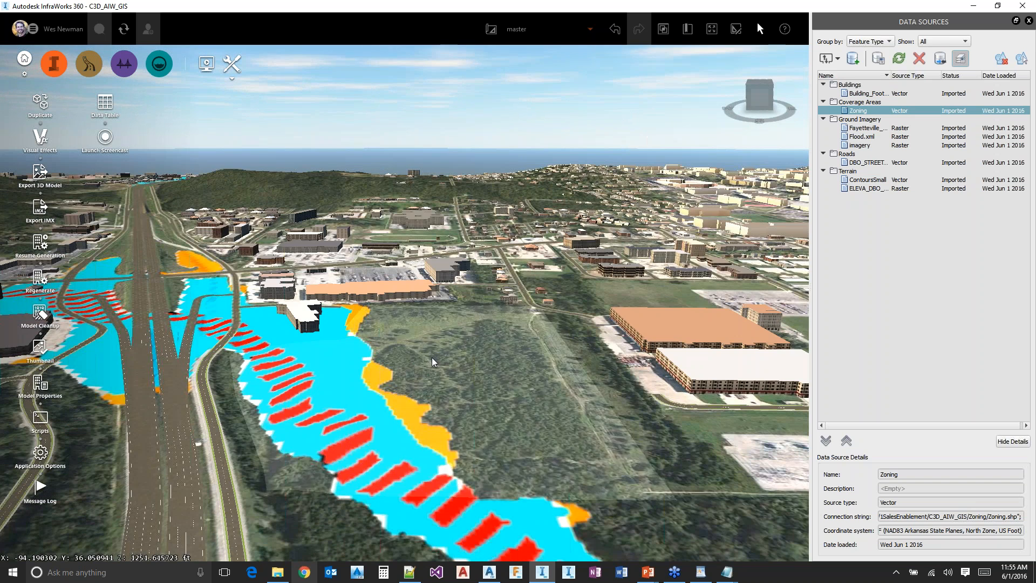
middle_drag(286, 328, 351, 531)
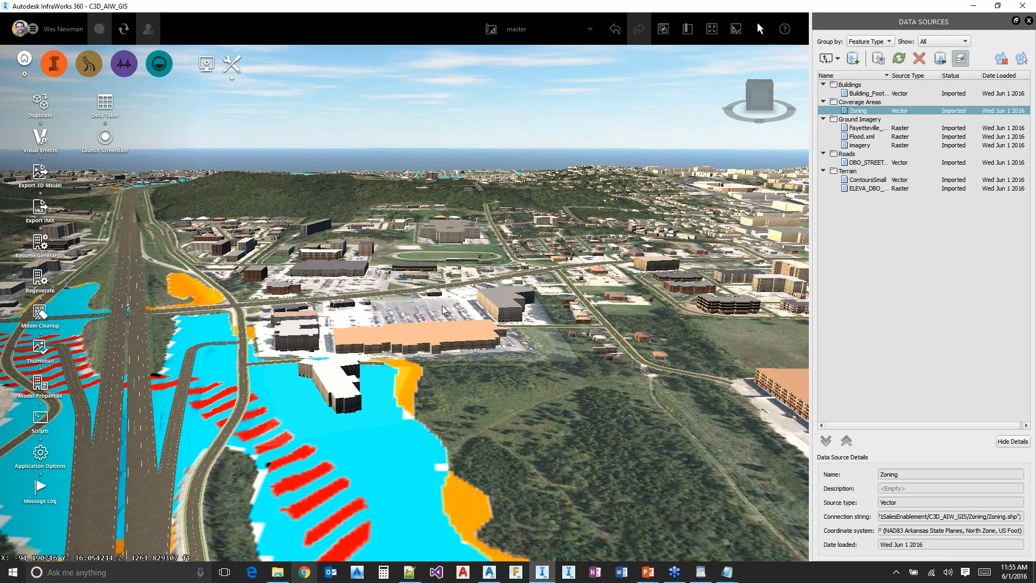
click(500, 419)
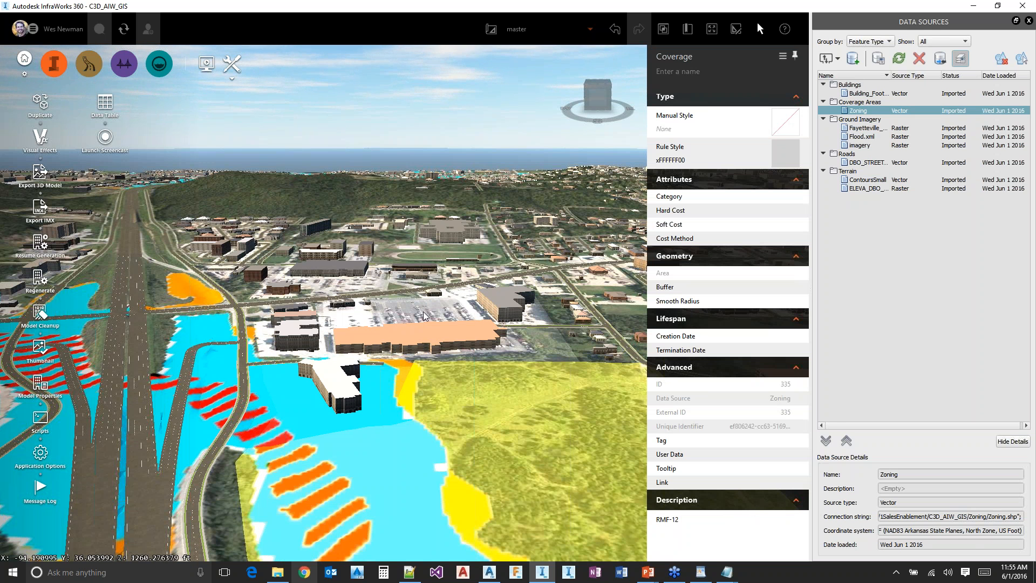
key(Escape)
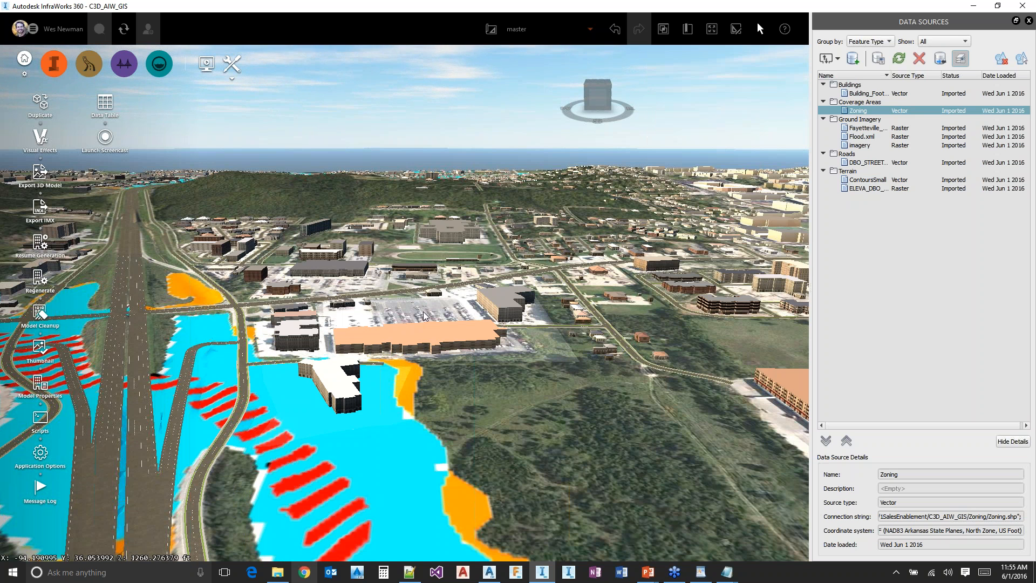
Display the Model Explorer and lock the Coverage Areas surface layer
click(663, 31)
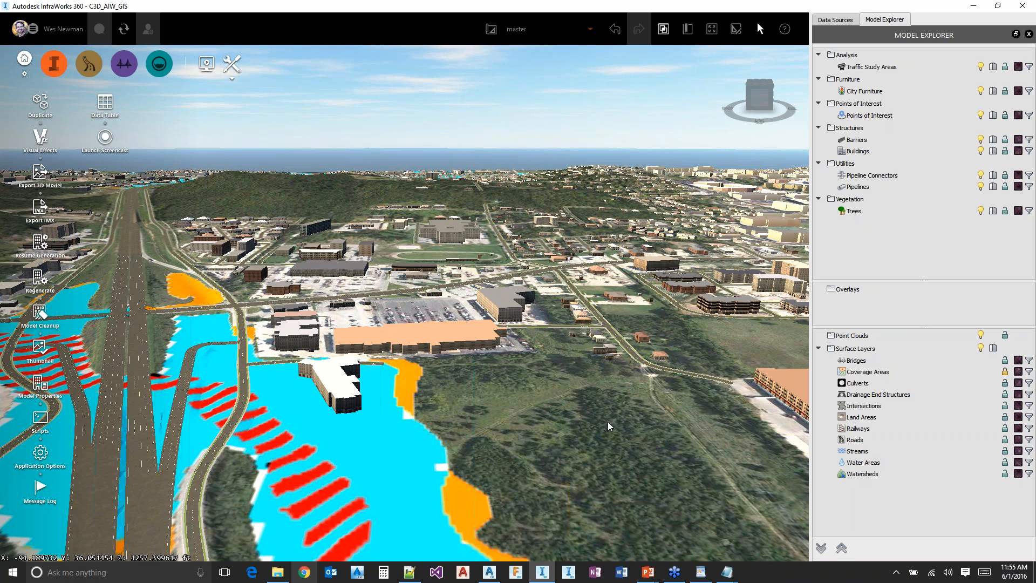
middle_drag(592, 411, 356, 550)
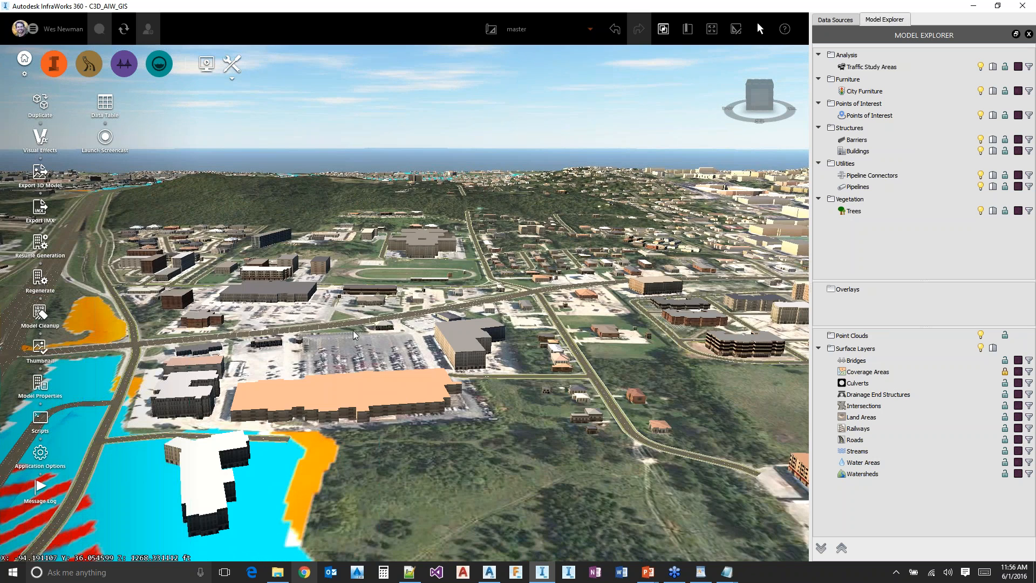
middle_drag(353, 331, 395, 329)
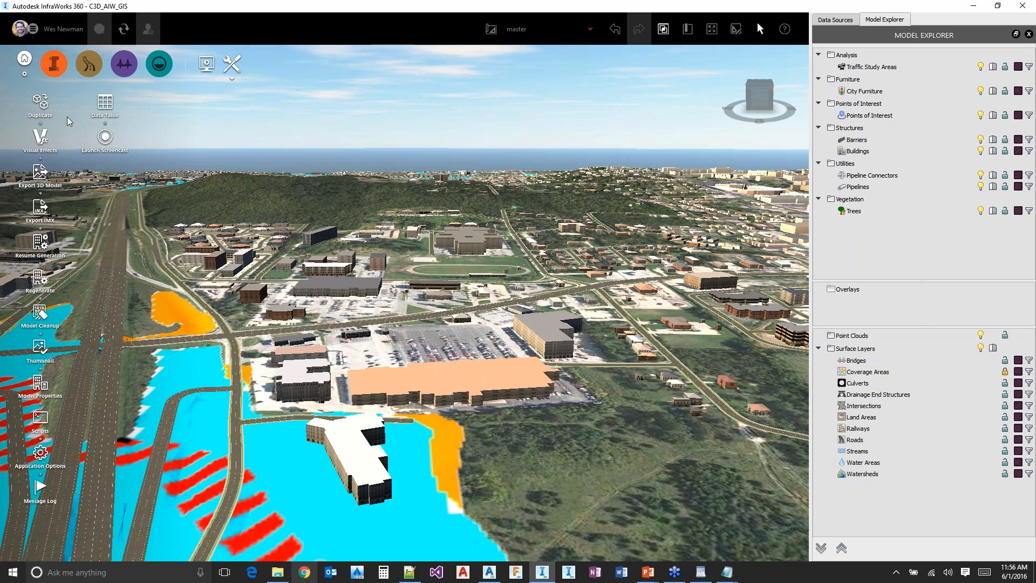
Create a feature theme for the Coverage Areas class based on the Description property, distributed by Individual Values
click(56, 76)
click(219, 69)
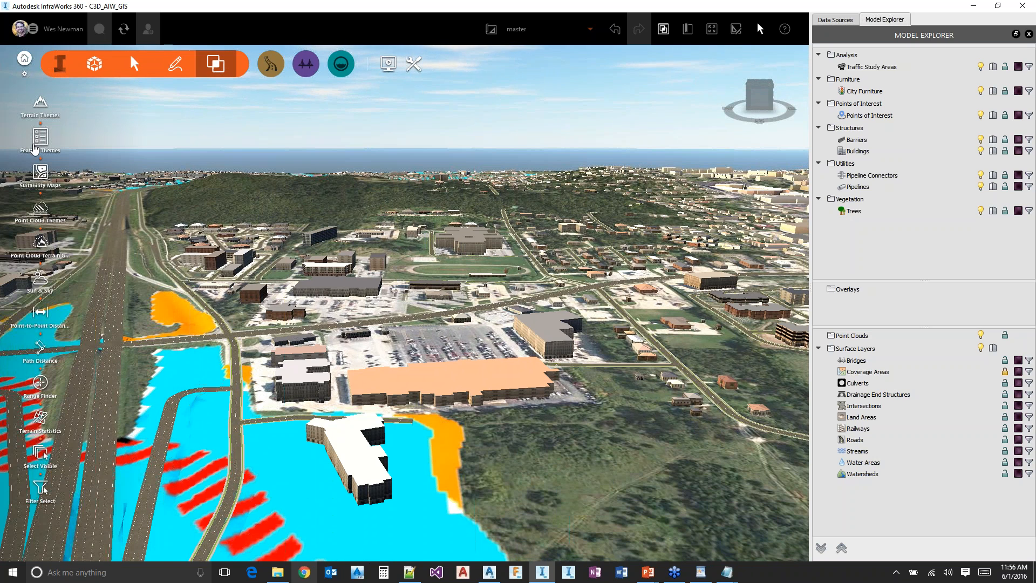
click(38, 140)
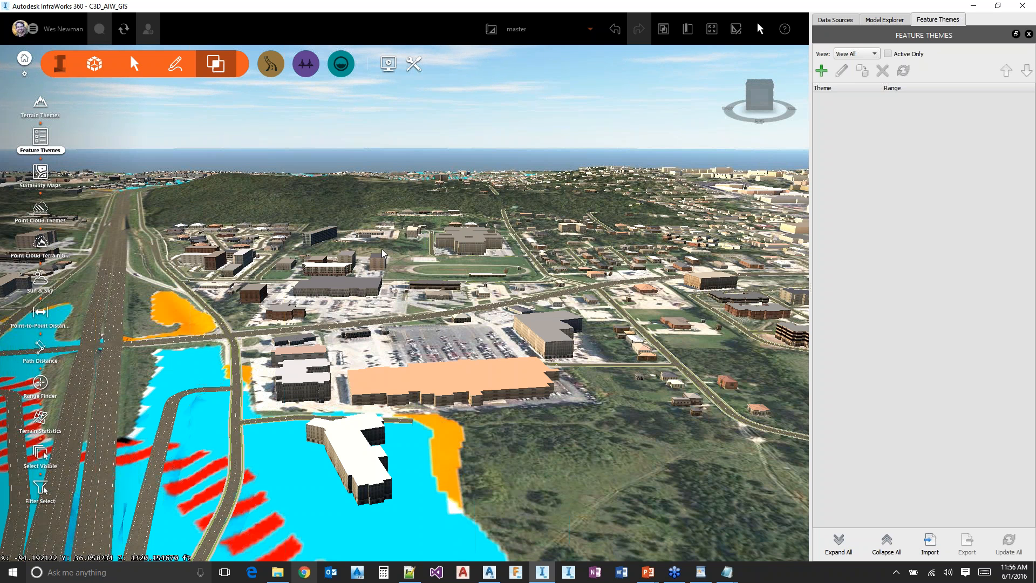
click(821, 70)
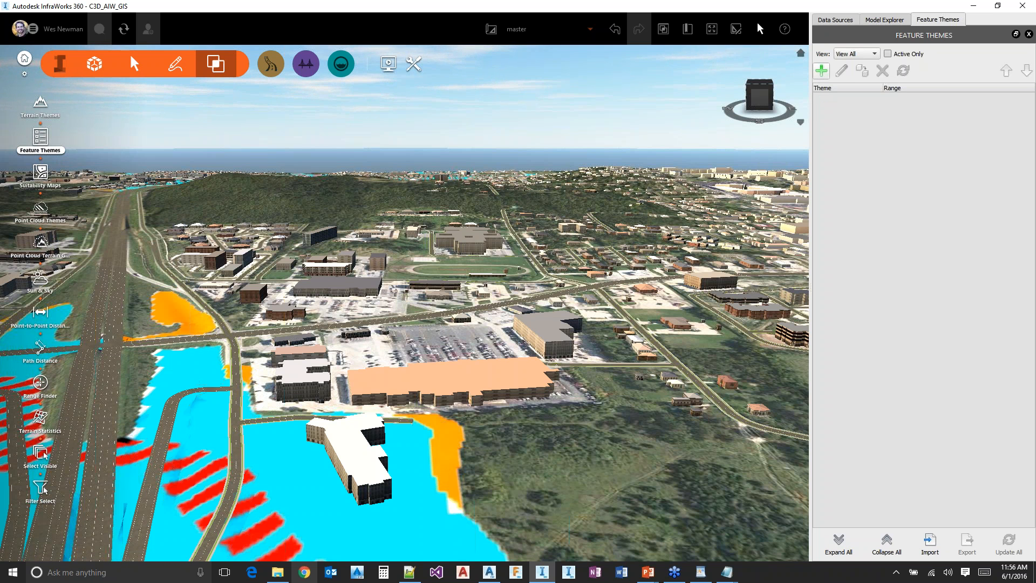
click(545, 238)
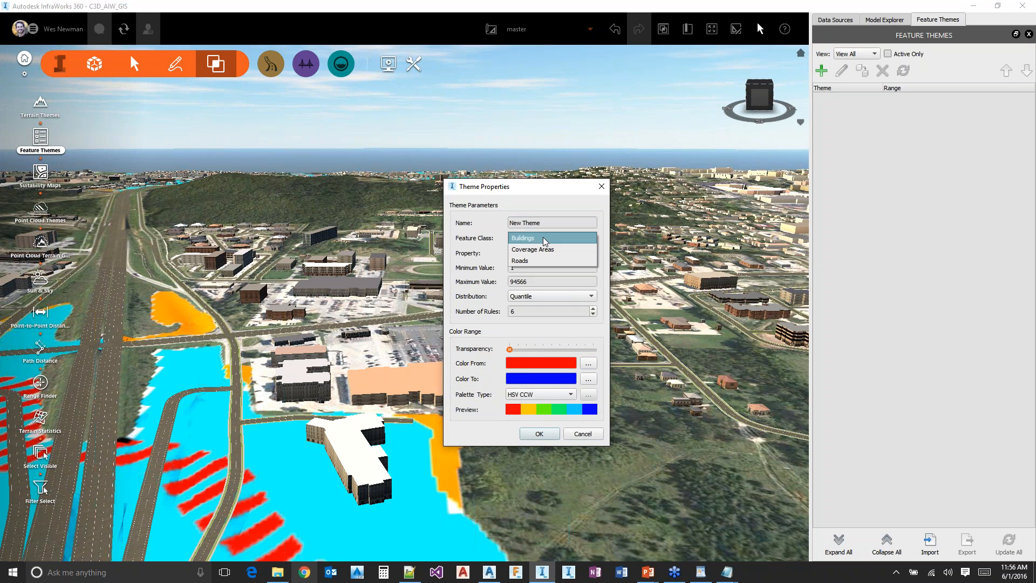
click(545, 250)
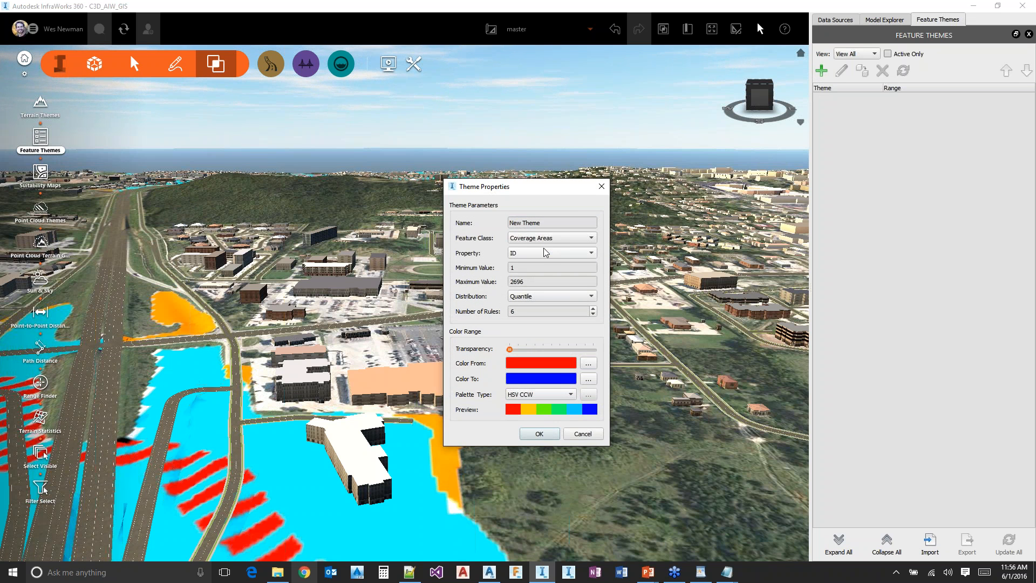
click(546, 253)
click(540, 184)
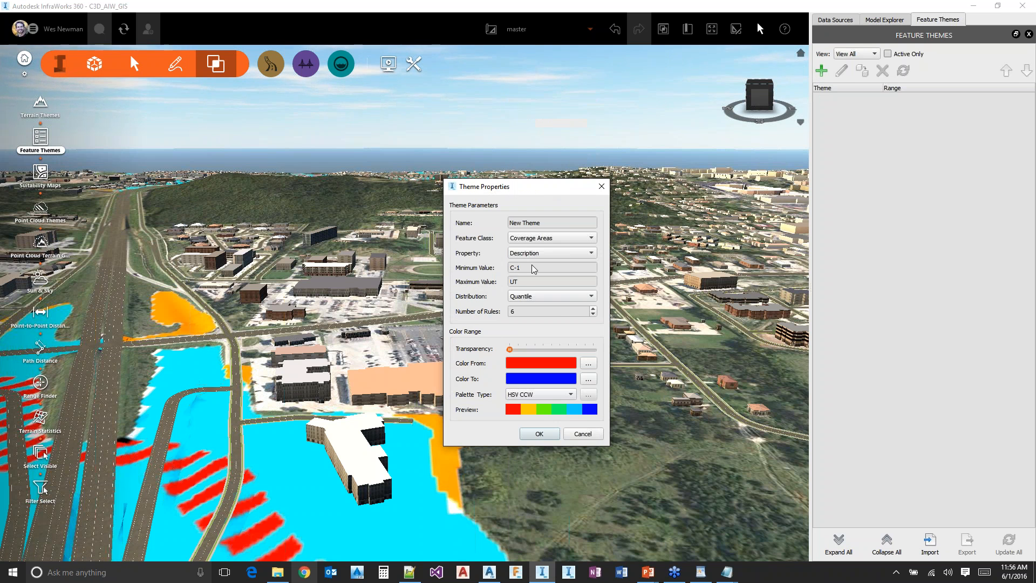
click(546, 296)
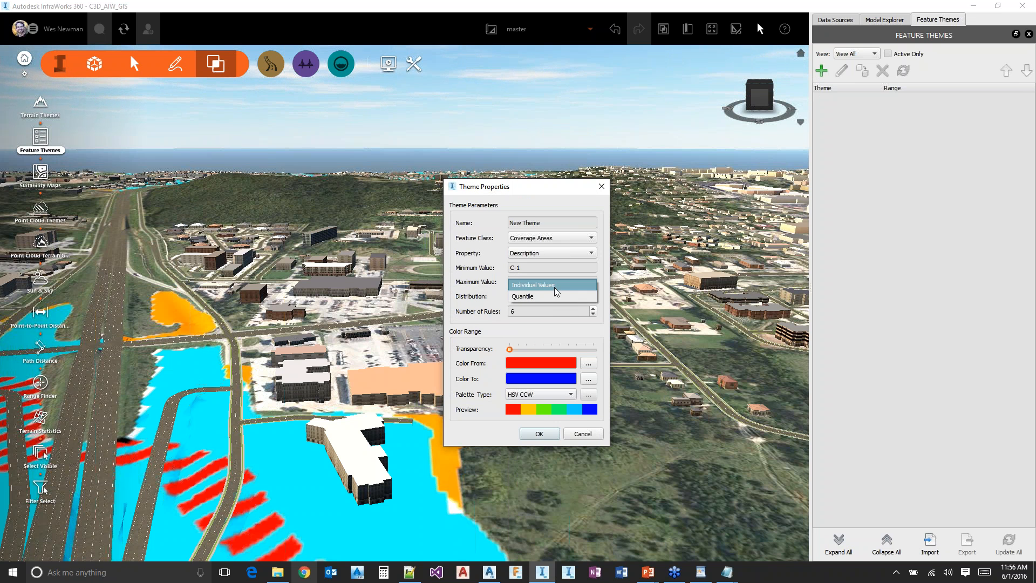
click(555, 290)
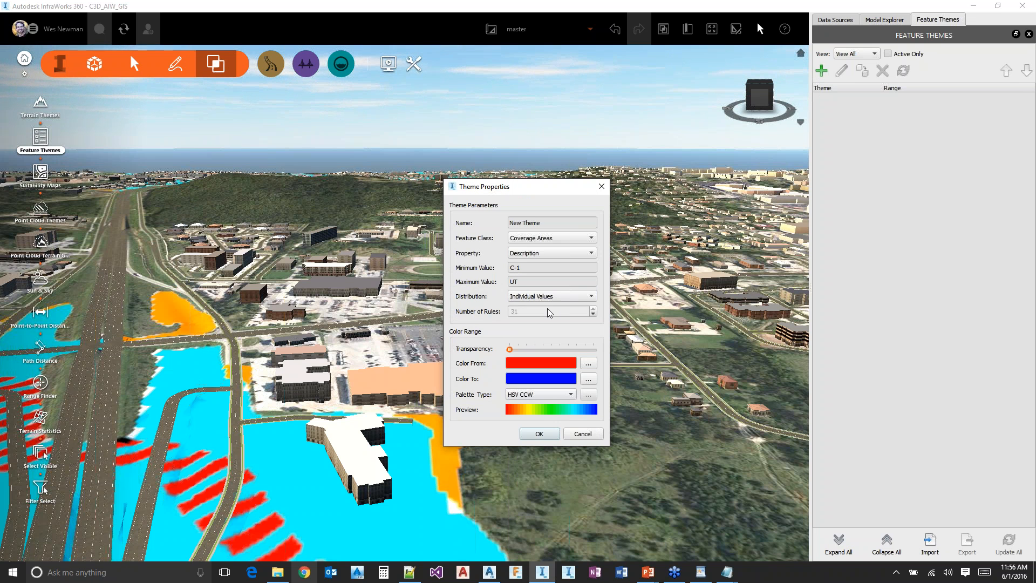
click(541, 435)
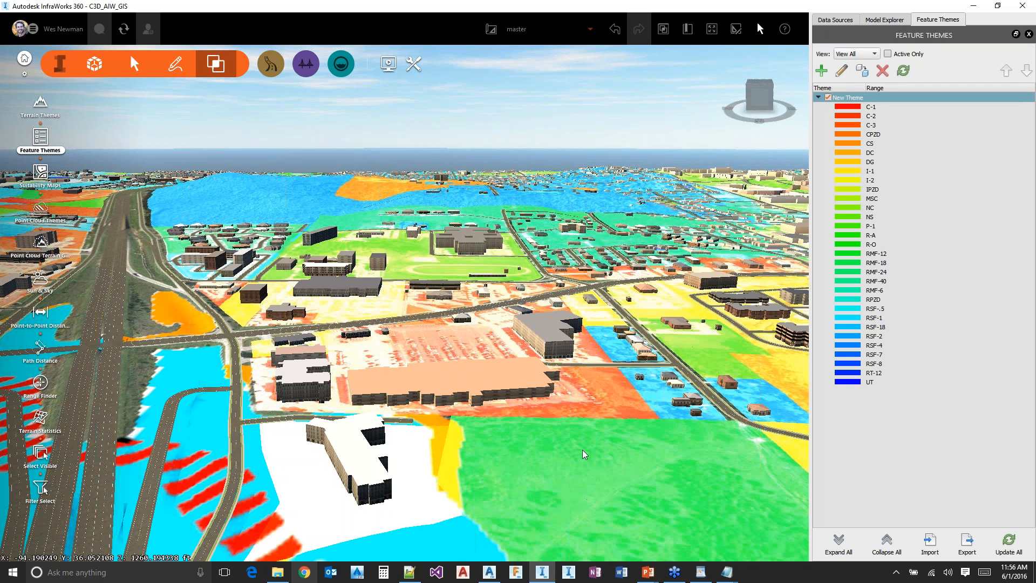
Look over the themed zoning across the city, comparing it with the unthemed model, and leave the theme switched off
middle_drag(582, 450, 445, 280)
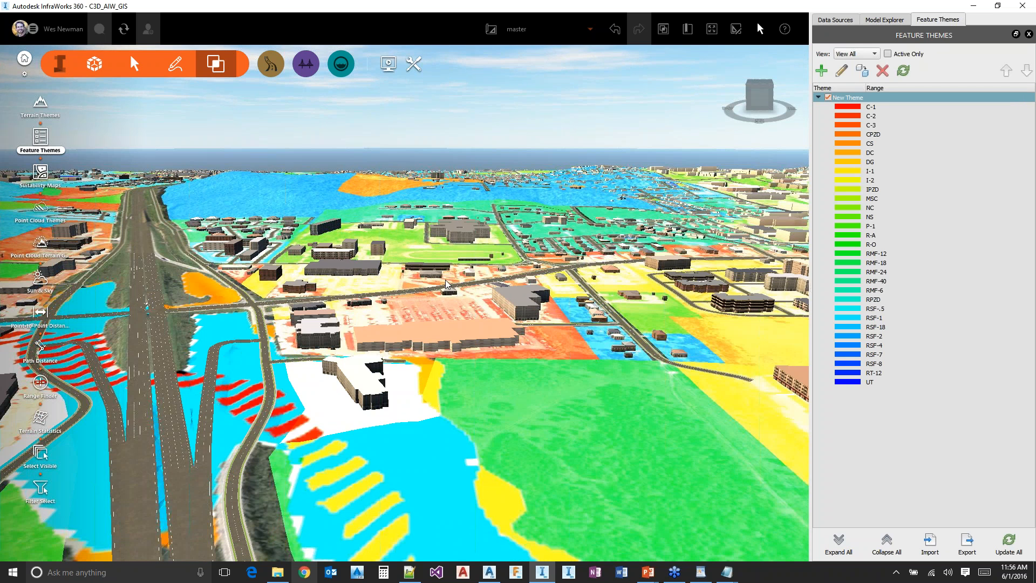
drag(445, 280, 497, 323)
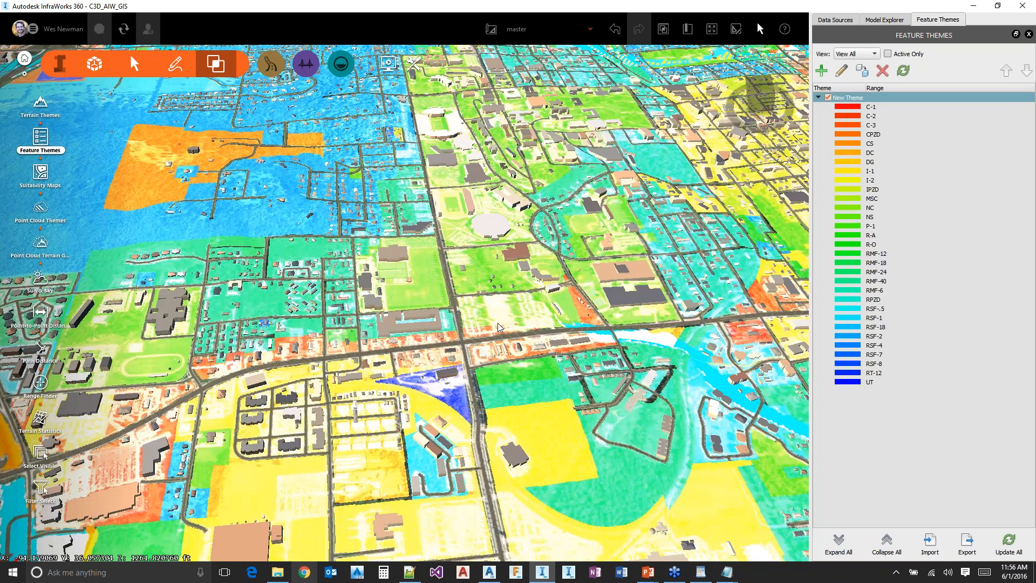
middle_drag(497, 323, 556, 505)
click(828, 98)
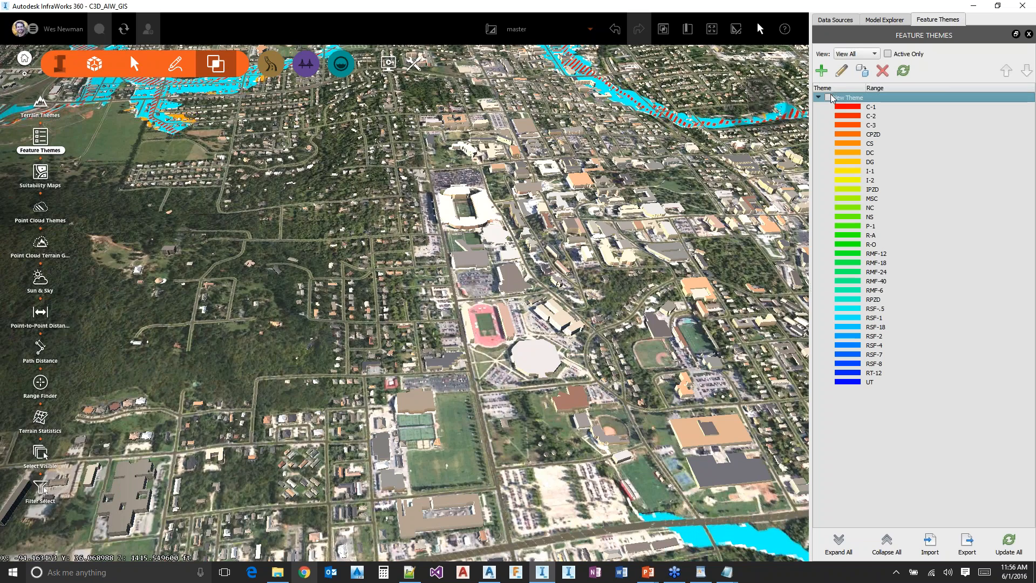
click(828, 98)
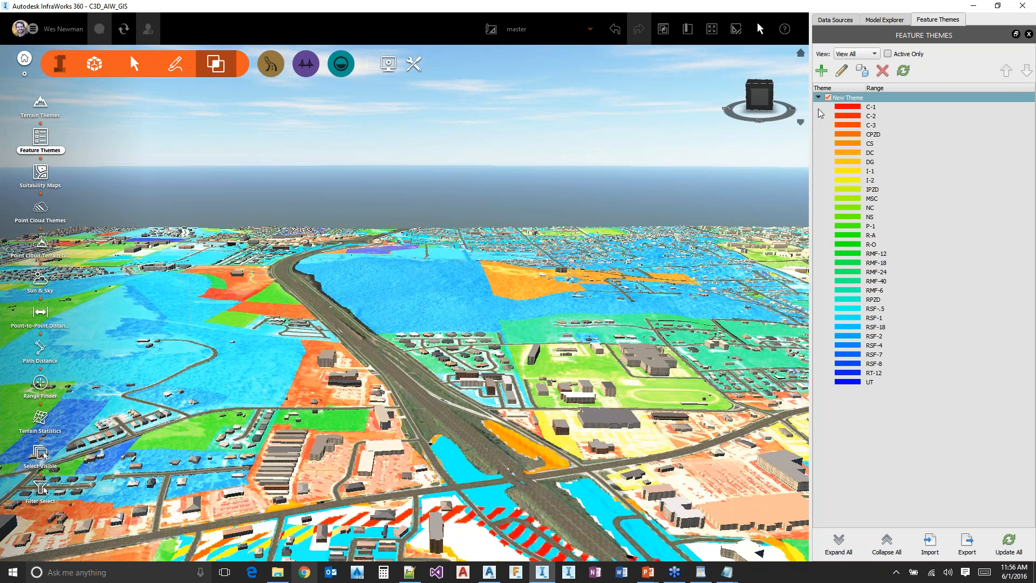
click(828, 98)
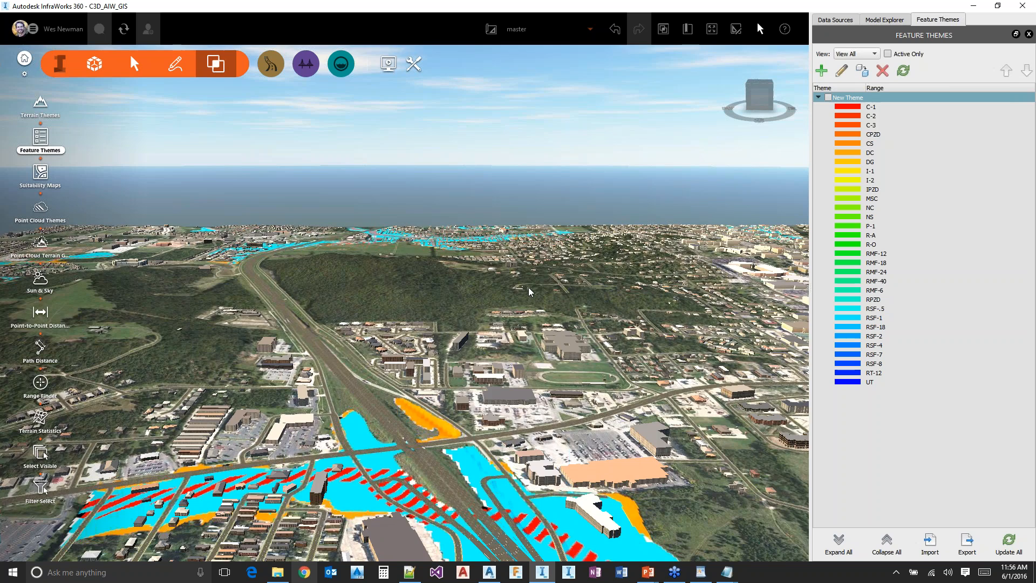
Unlock the Coverage Areas surface layer in the Model Explorer and start a new subset of it
click(892, 21)
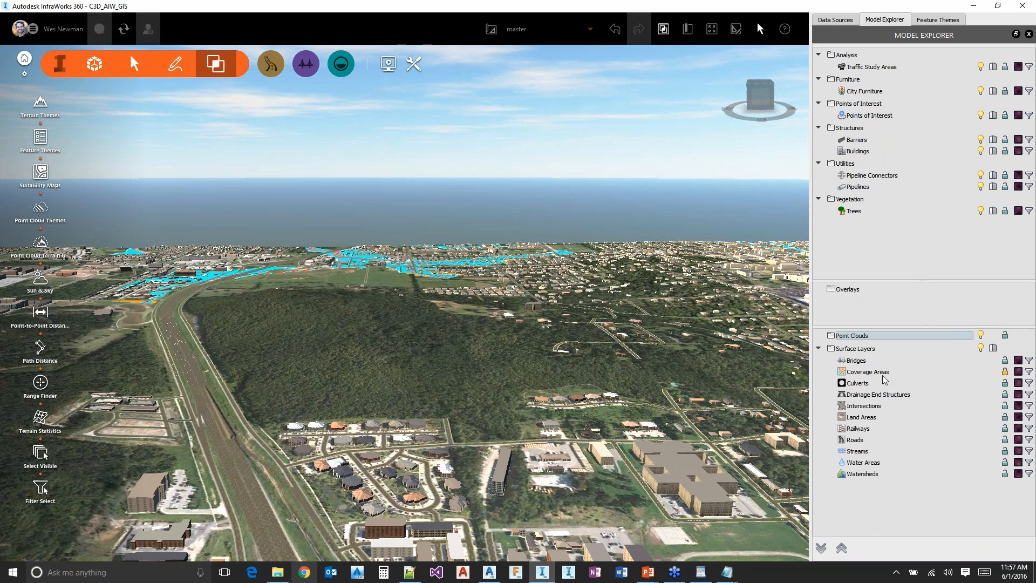
click(1000, 374)
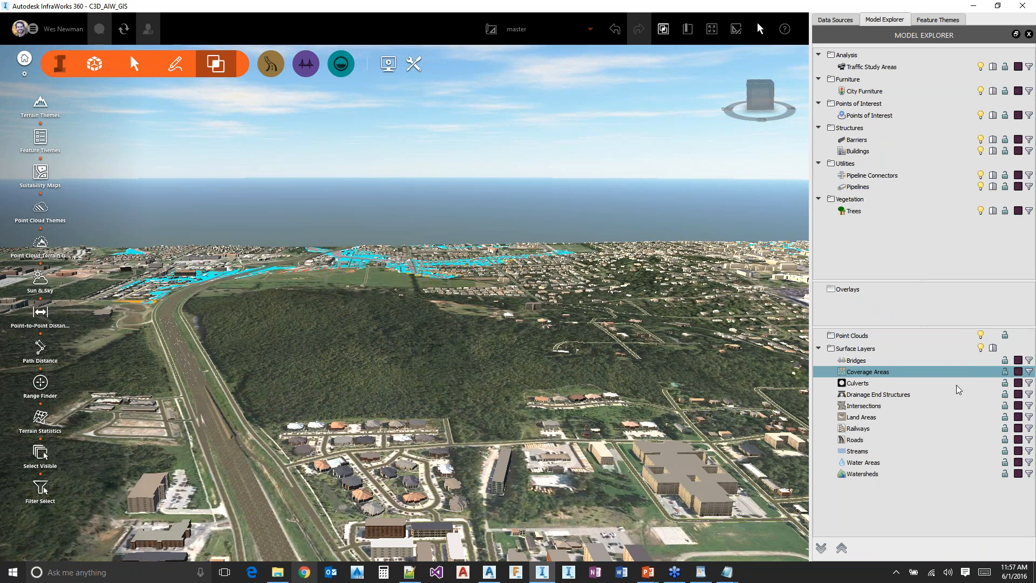
right_click(868, 375)
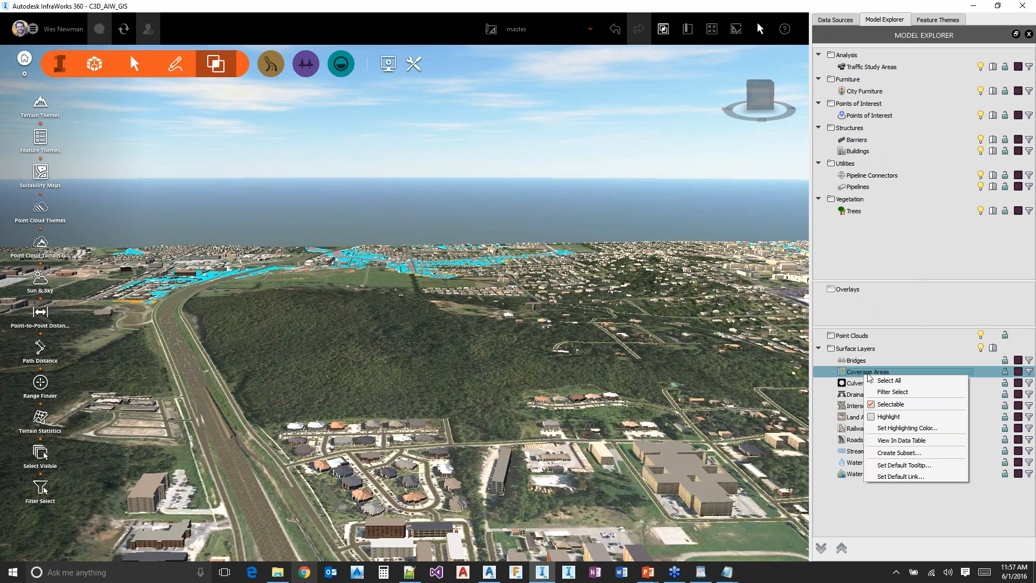
click(908, 453)
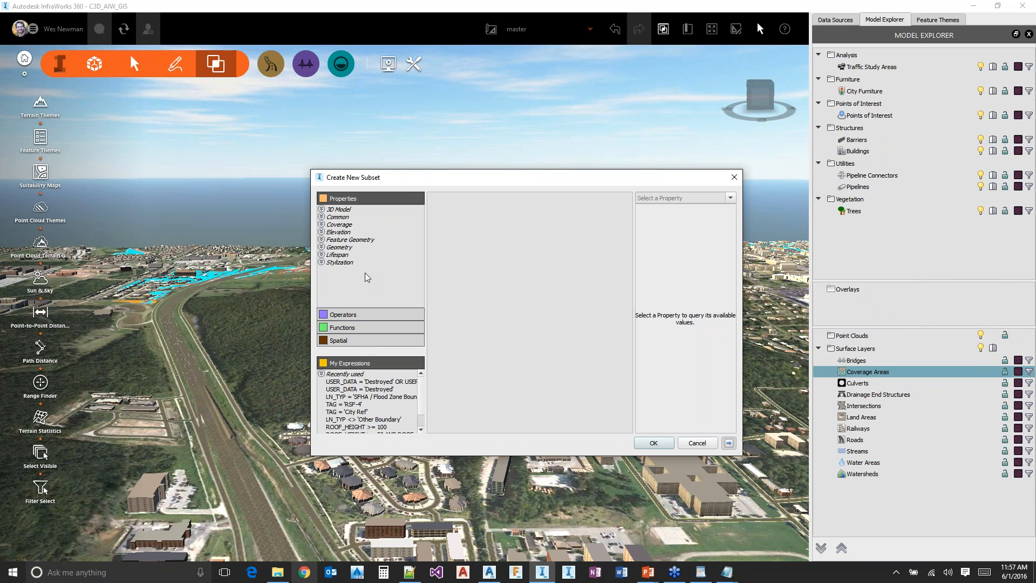
Define the subset with the expression DESCRIPTION = 'RSF-4' and create it
double_click(337, 217)
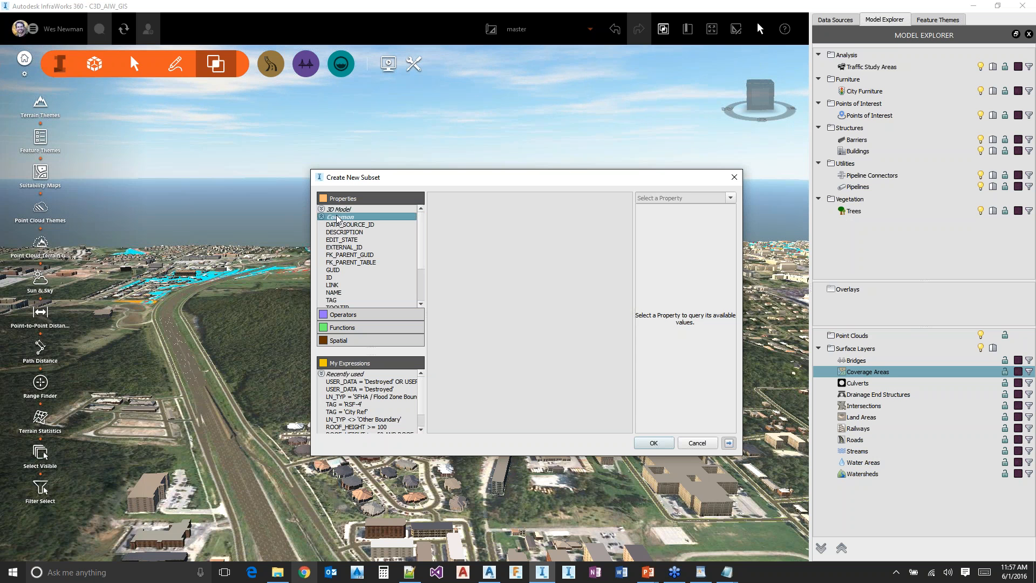
double_click(352, 233)
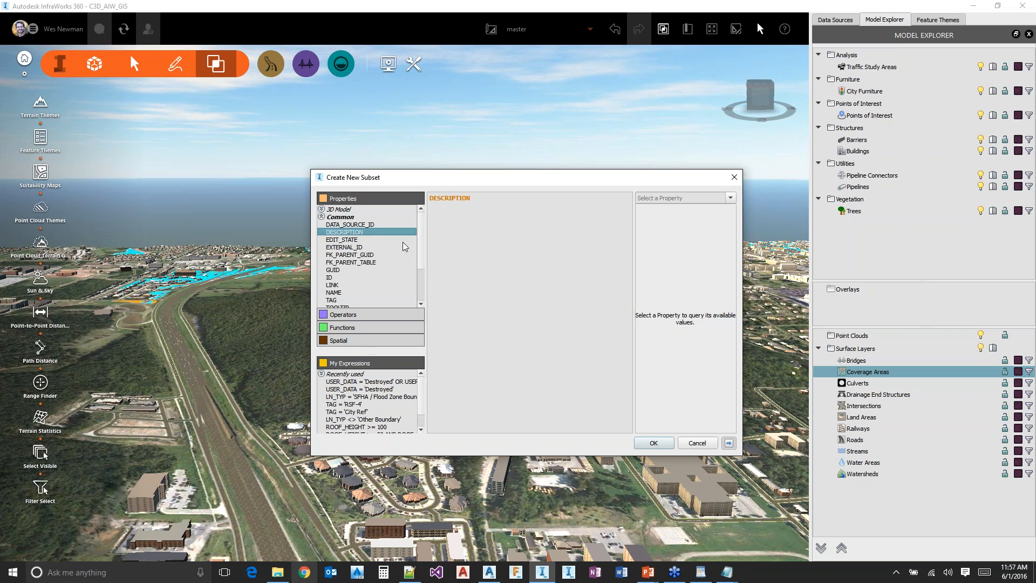
click(520, 196)
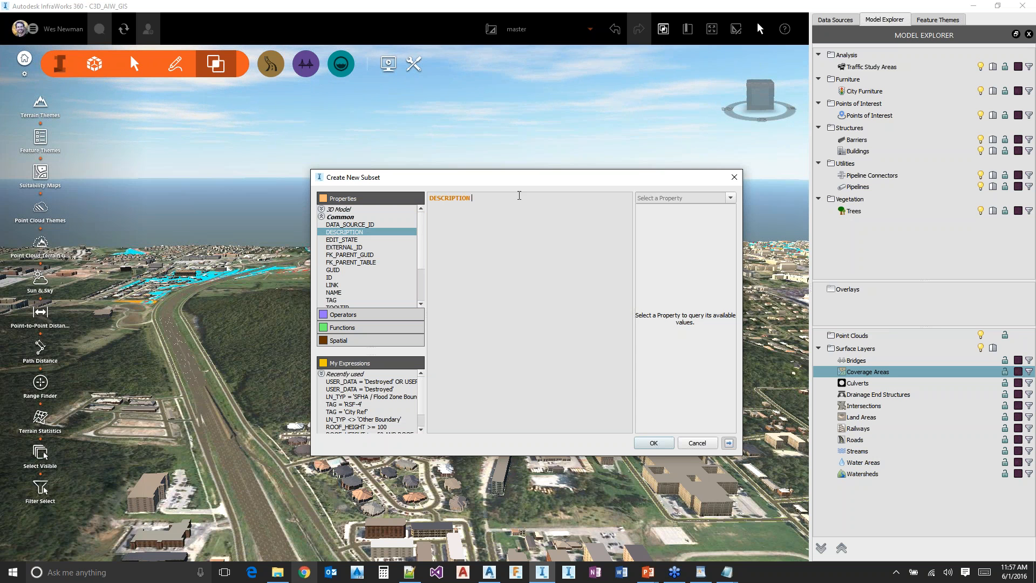
text(=)
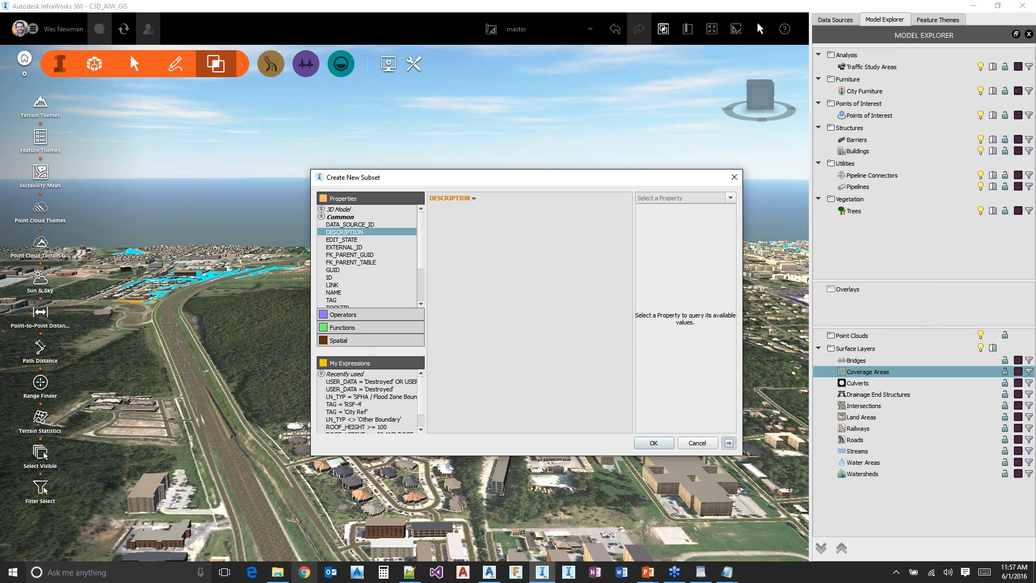
click(730, 198)
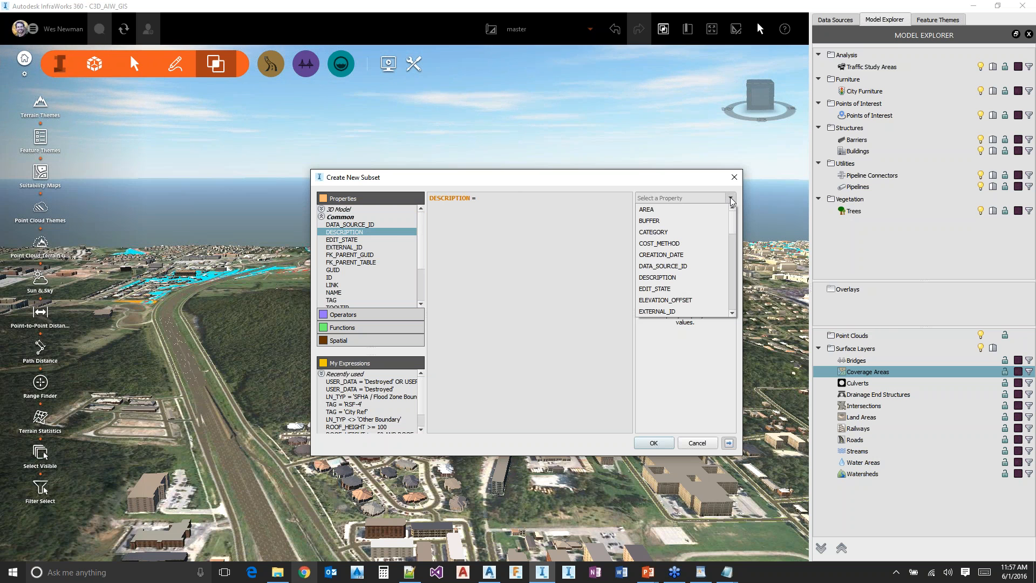
click(670, 277)
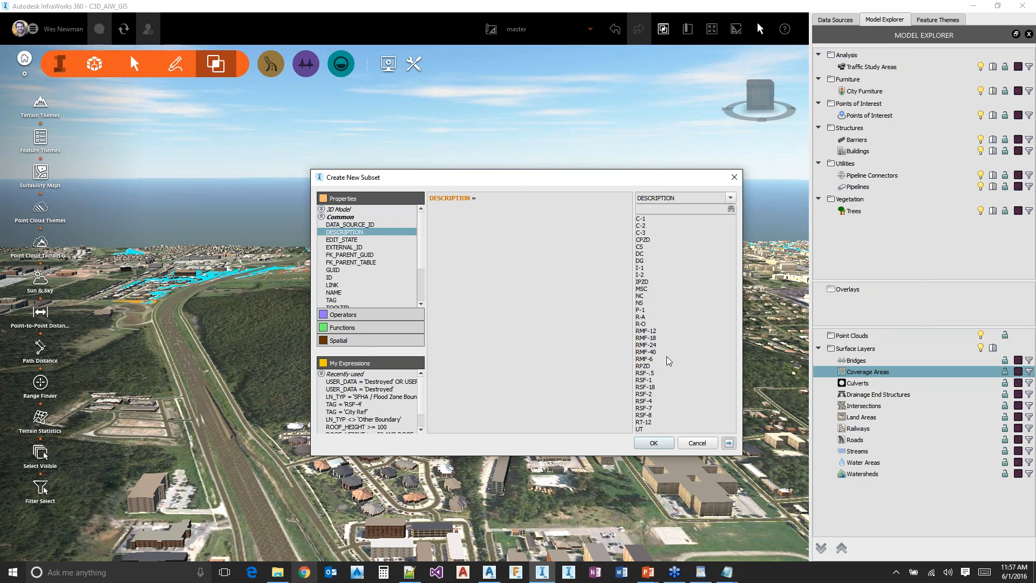
click(648, 402)
double_click(647, 402)
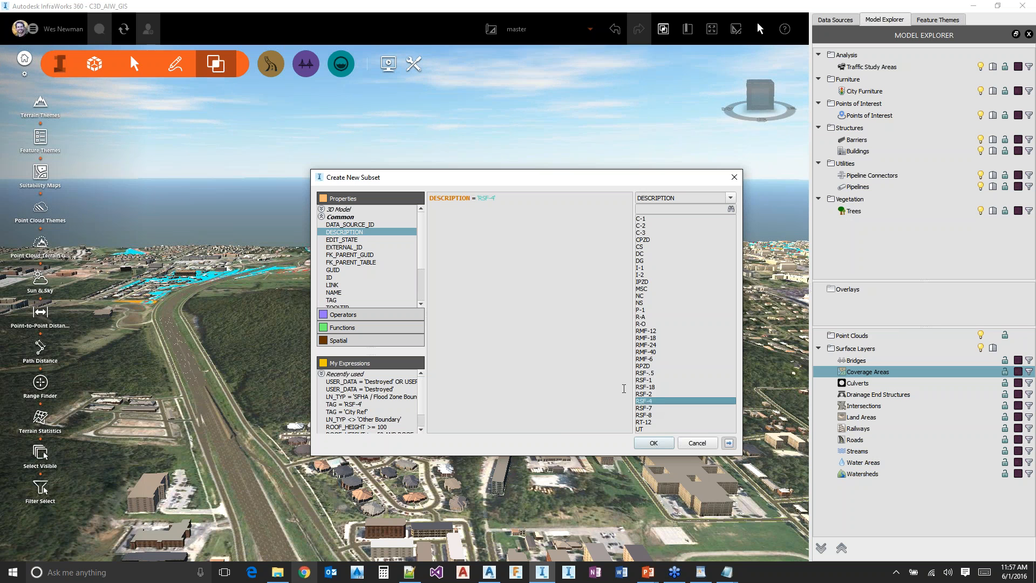
click(653, 442)
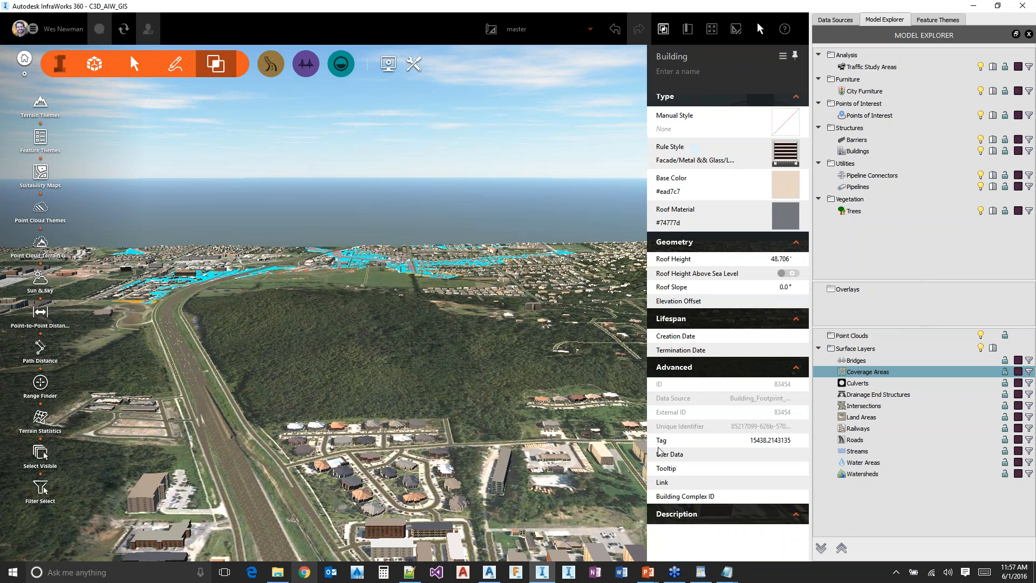
Name the new coverage area subset RSF-4 and clear the selection in the model
text(RSF-4)
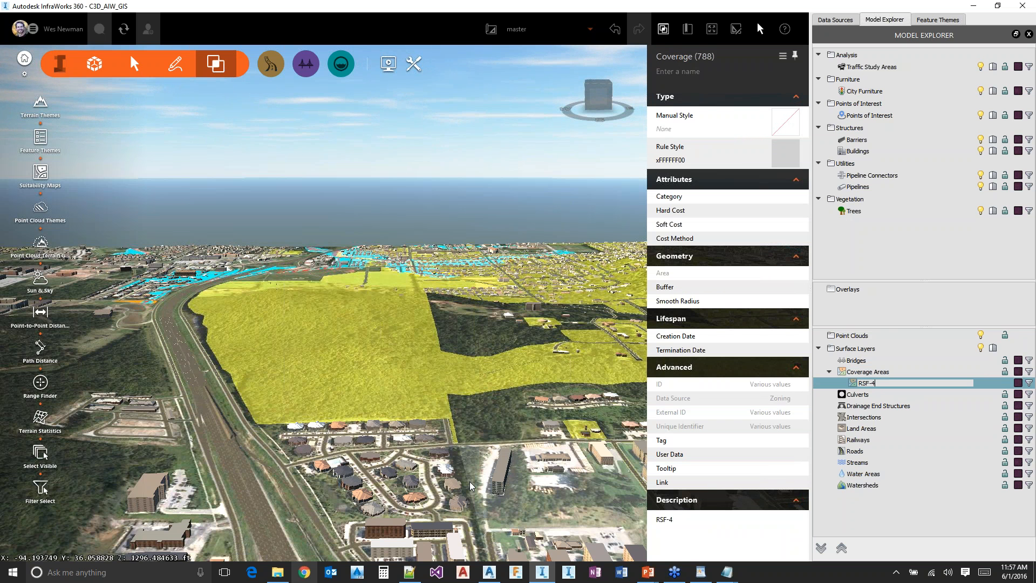
key(Return)
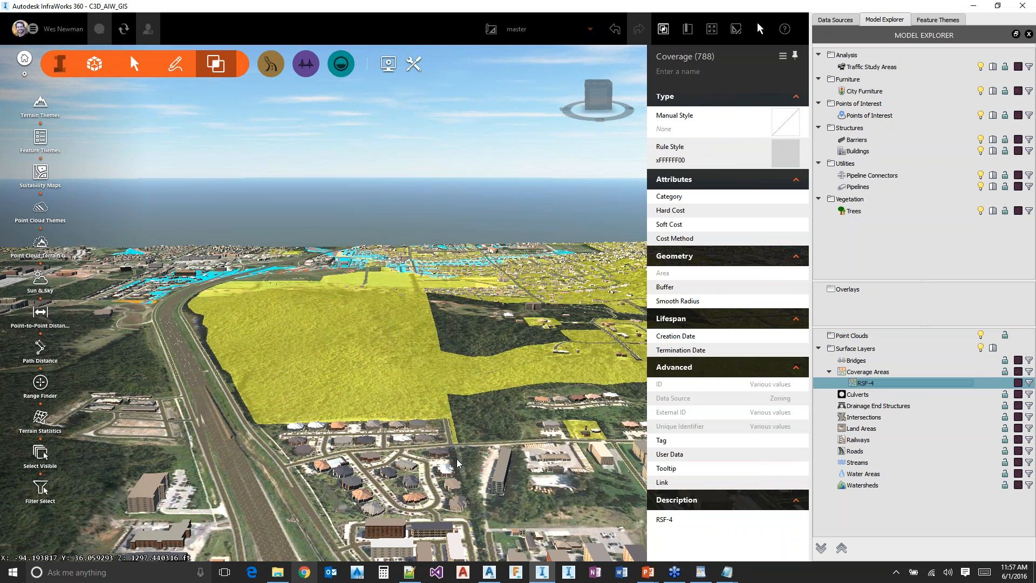
click(516, 452)
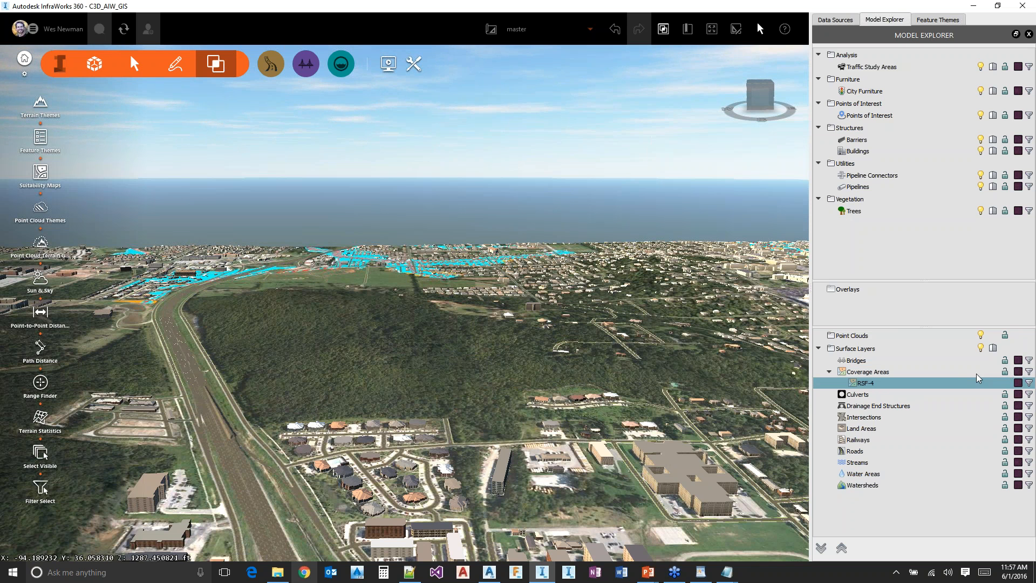
Set the RSF-4 subset's highlighting color to red (#ff0000) and leave its highlight switched off
right_click(1019, 385)
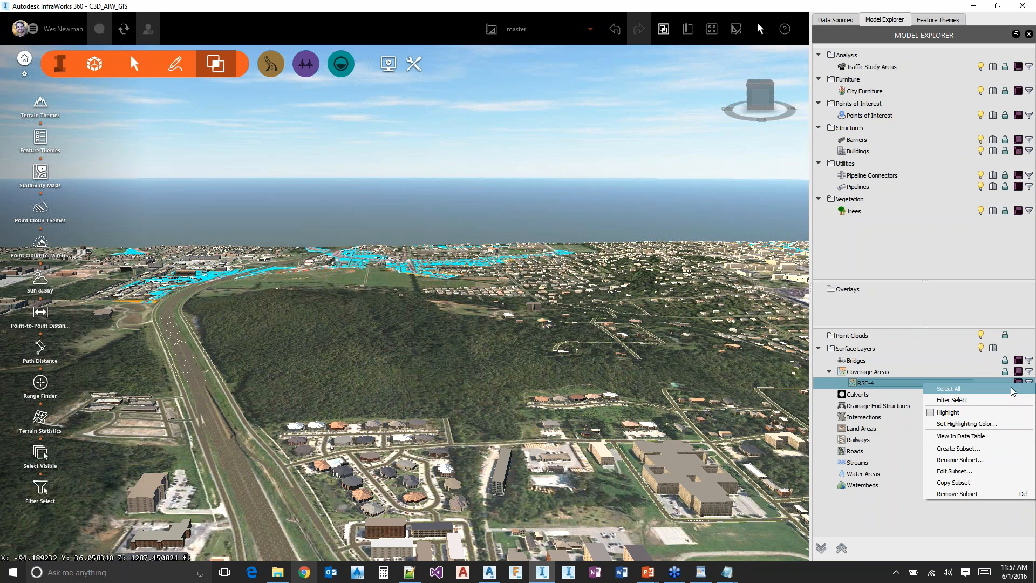
click(973, 429)
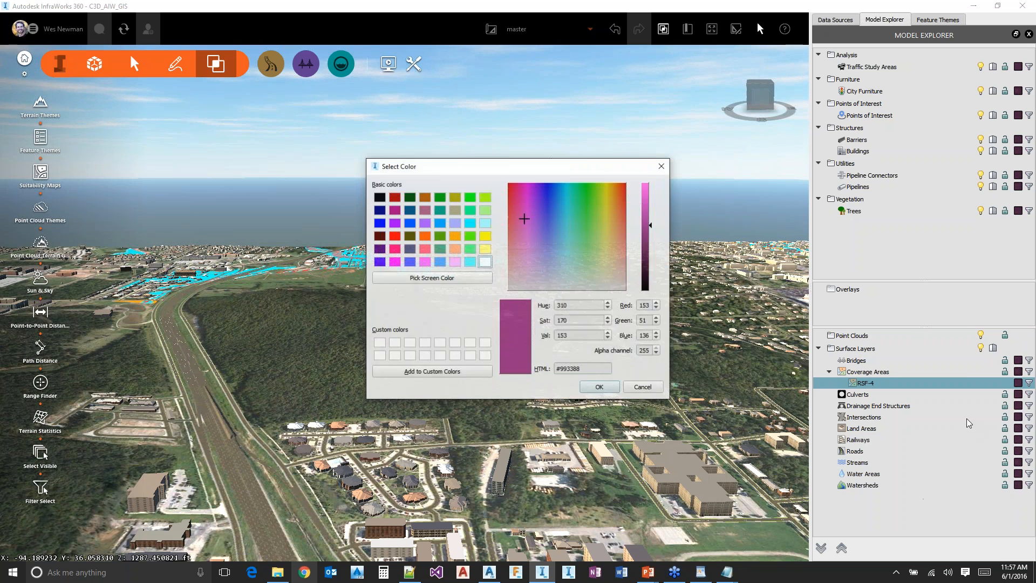
click(394, 237)
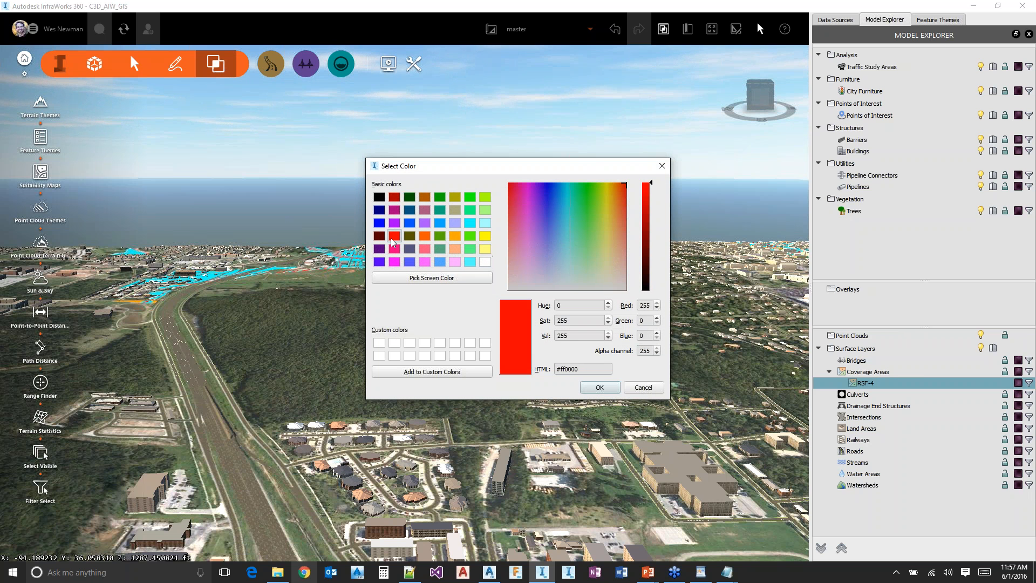
click(607, 392)
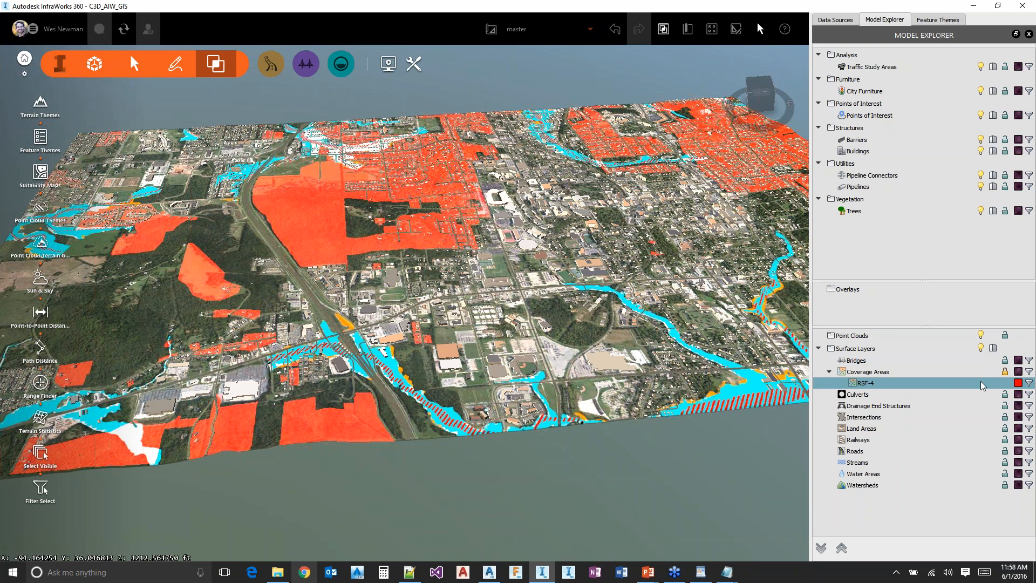
click(1019, 383)
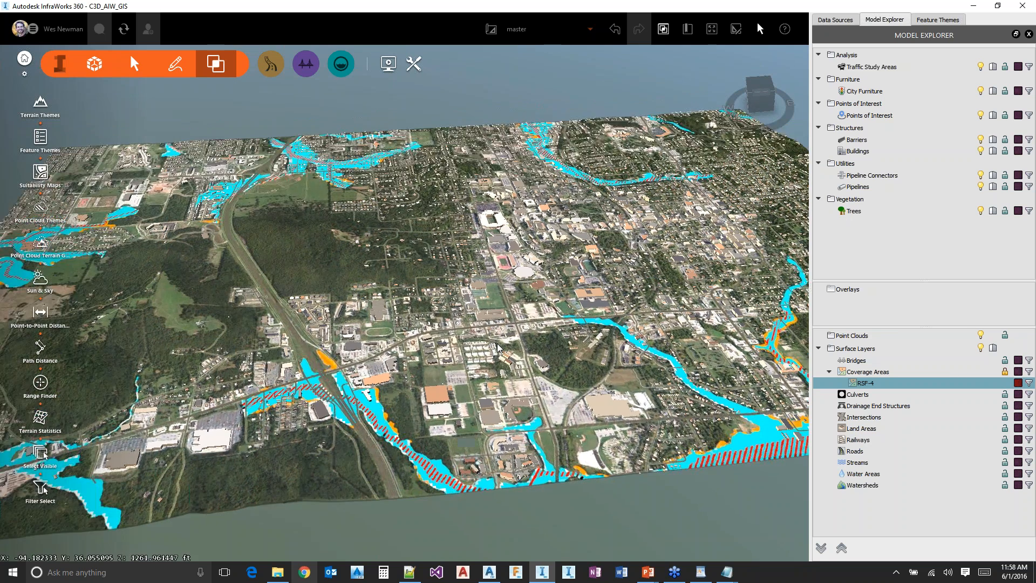
Add the Survey_Monument shapefile to the model as a new SHP data source
click(834, 19)
click(837, 71)
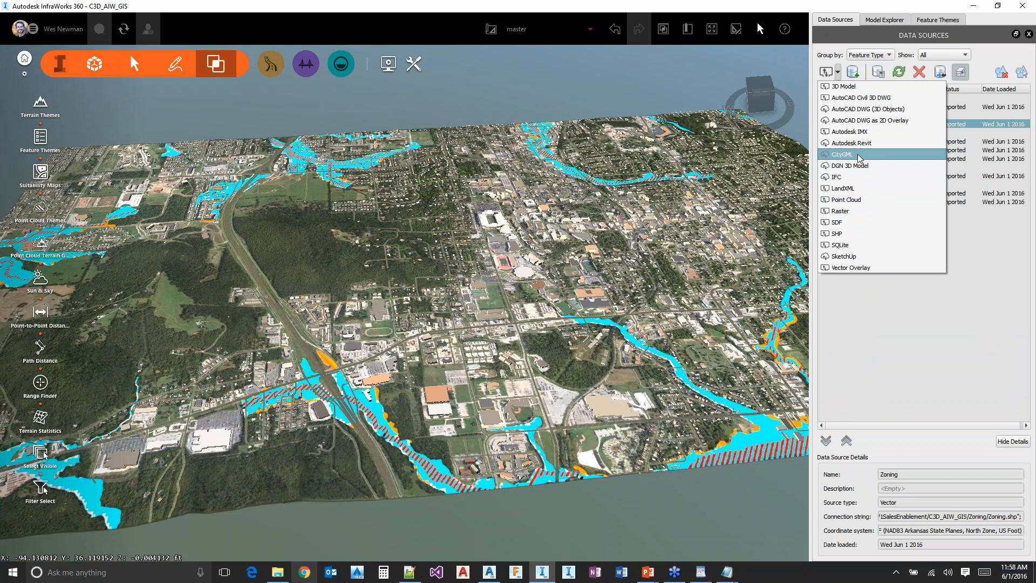
click(838, 234)
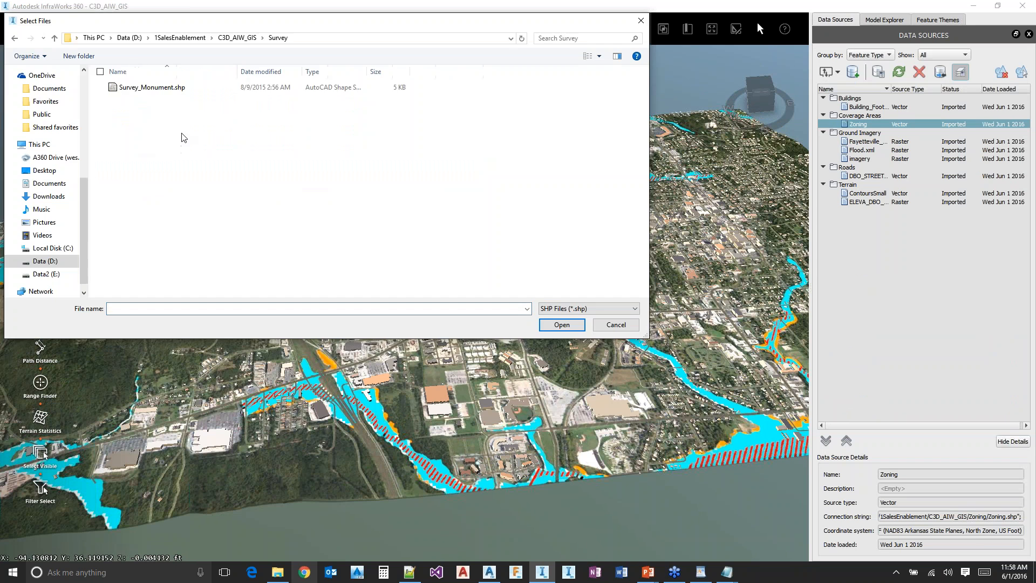
click(161, 88)
double_click(163, 89)
Configure the Survey_Monument source as Points of Interest with the rule style 3D Model/POI/Flagpin_Red
double_click(864, 107)
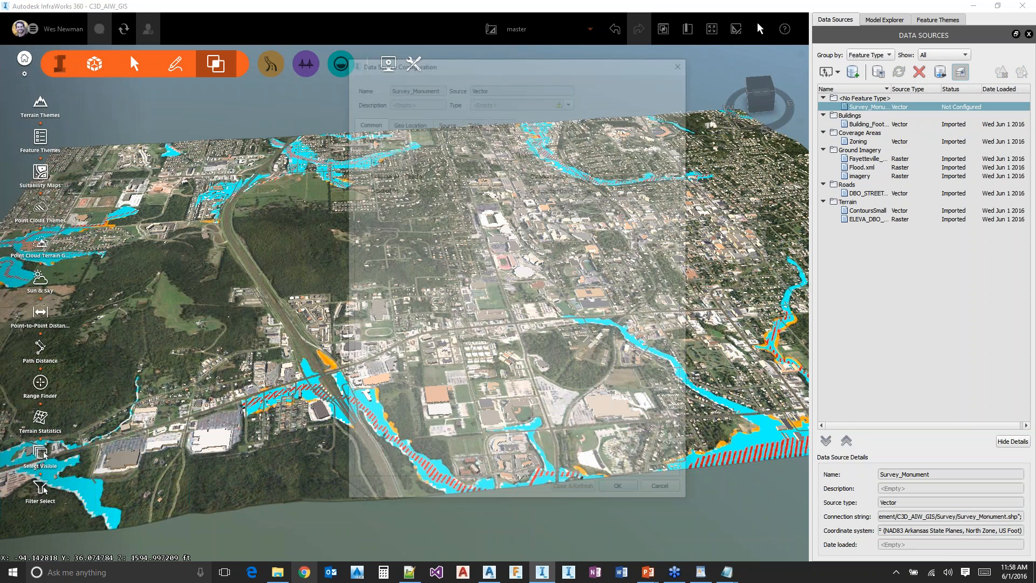
click(526, 99)
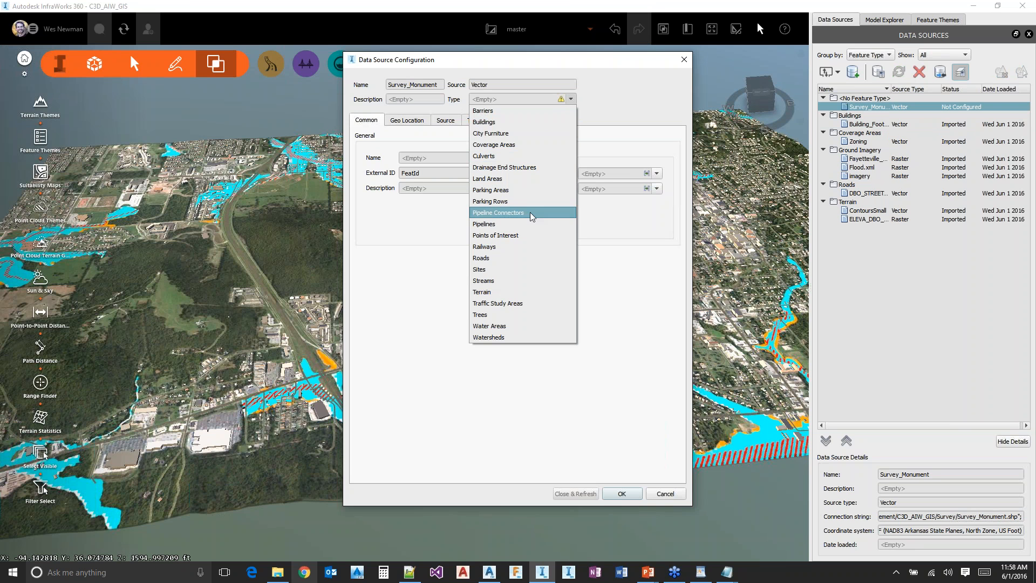
click(505, 236)
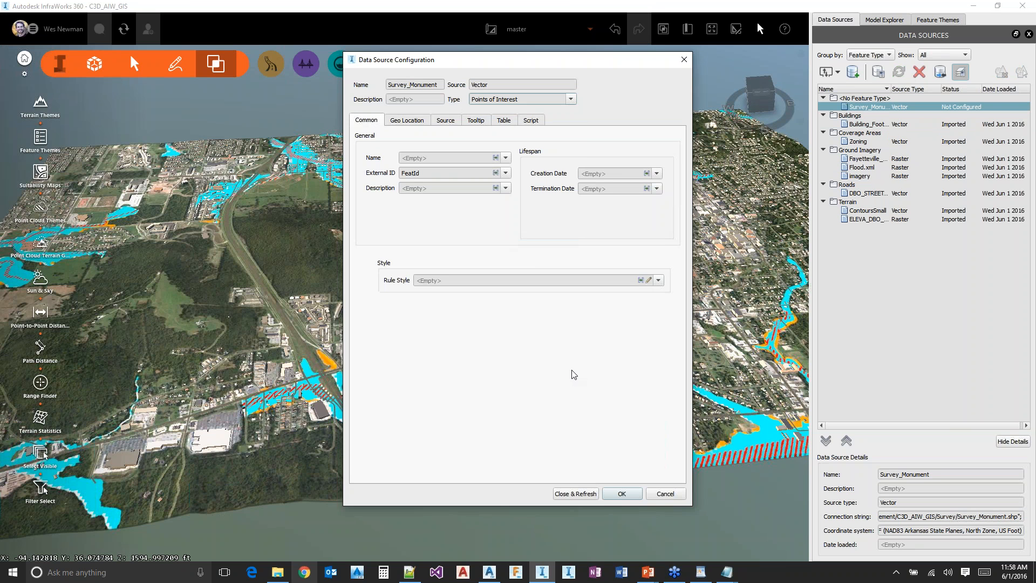
click(648, 283)
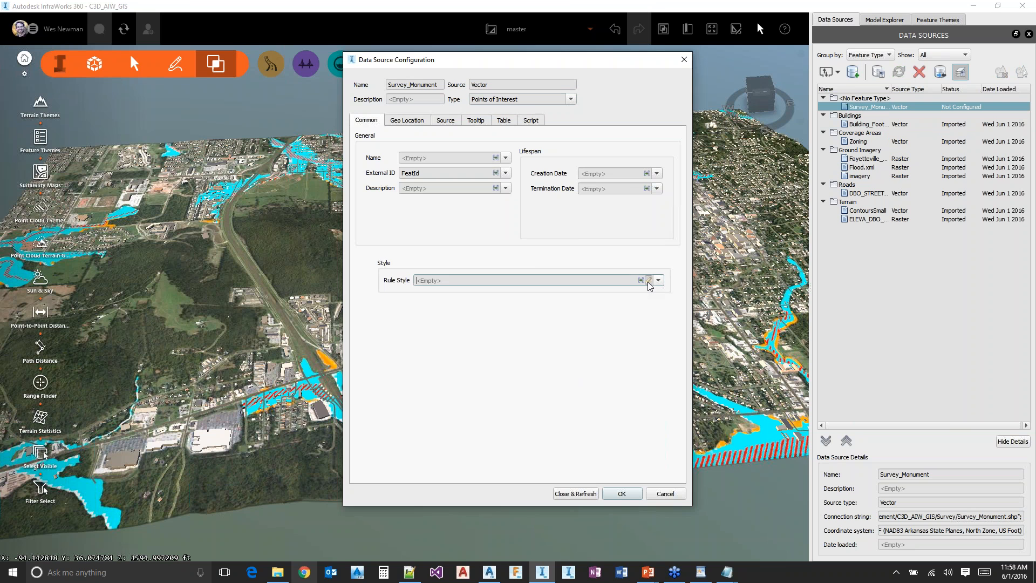
click(454, 293)
click(555, 388)
Set the survey monuments' 3D model Scale X, Scale Y and Scale Z to 50 in the property table
click(504, 121)
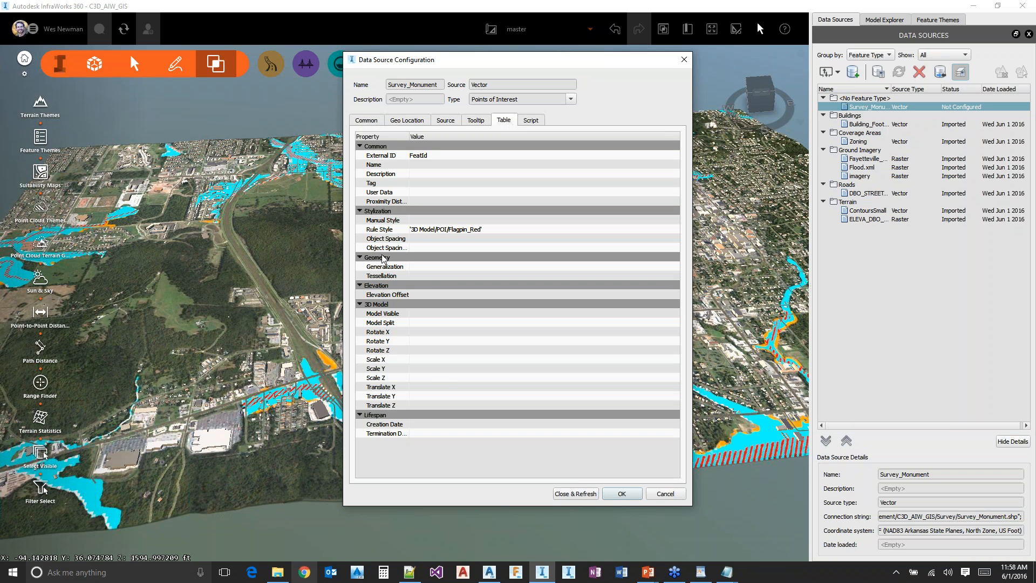
click(437, 359)
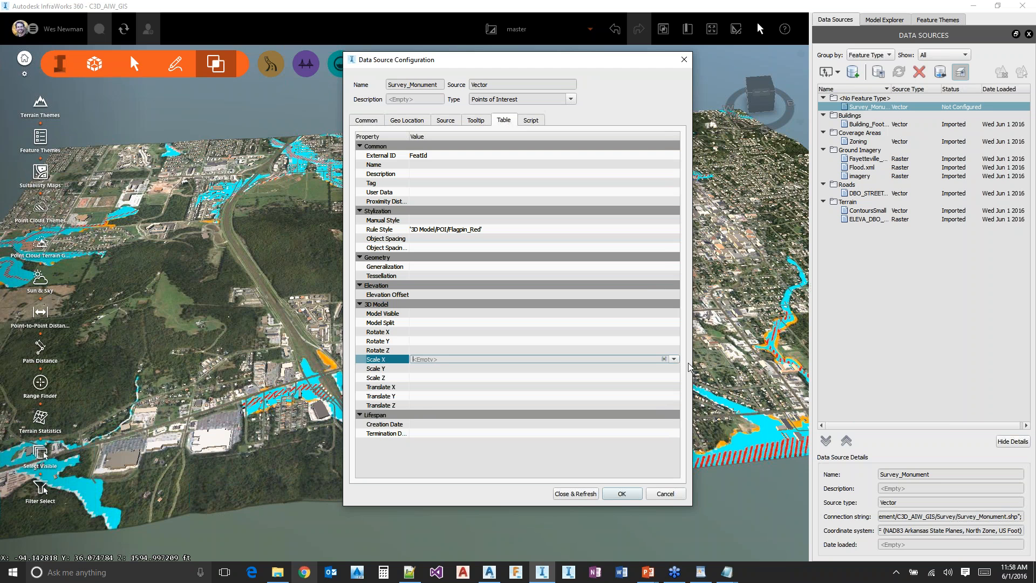
text(50)
click(427, 372)
text(50)
click(437, 378)
text(50)
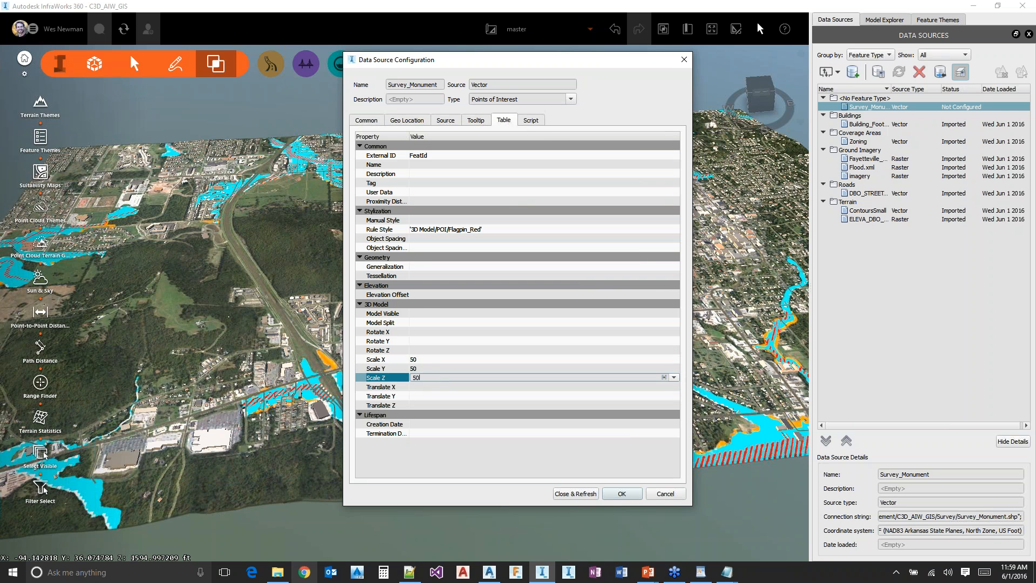
click(444, 369)
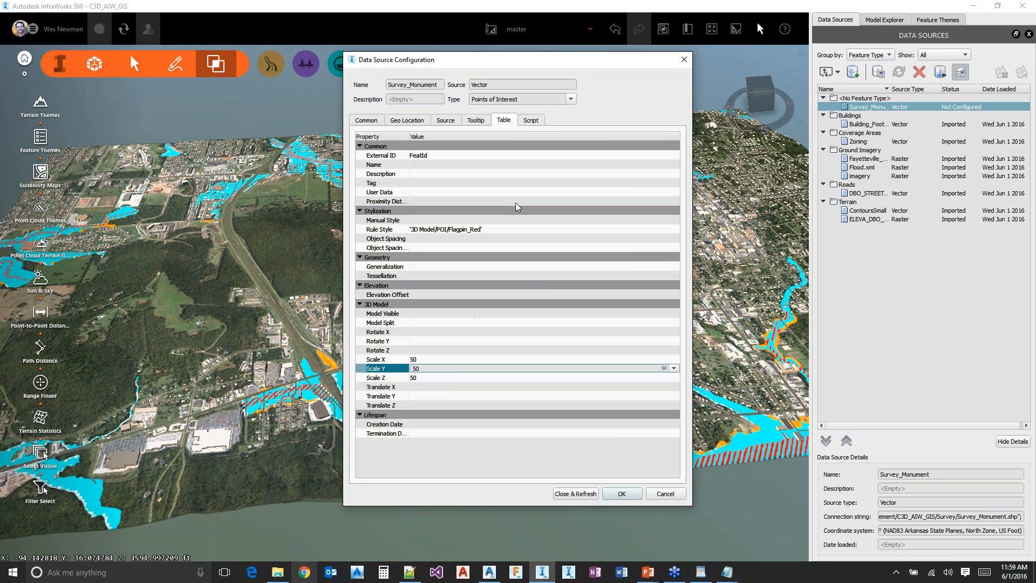
Make the data source's script editable and copy the whole script from SurveyMonuments.txt in Notepad
click(533, 120)
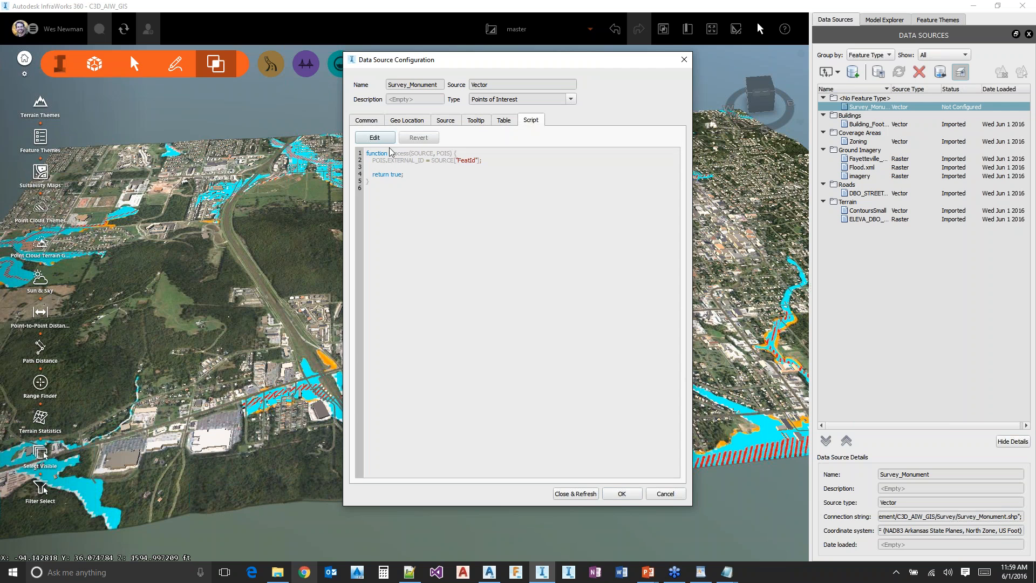
click(375, 139)
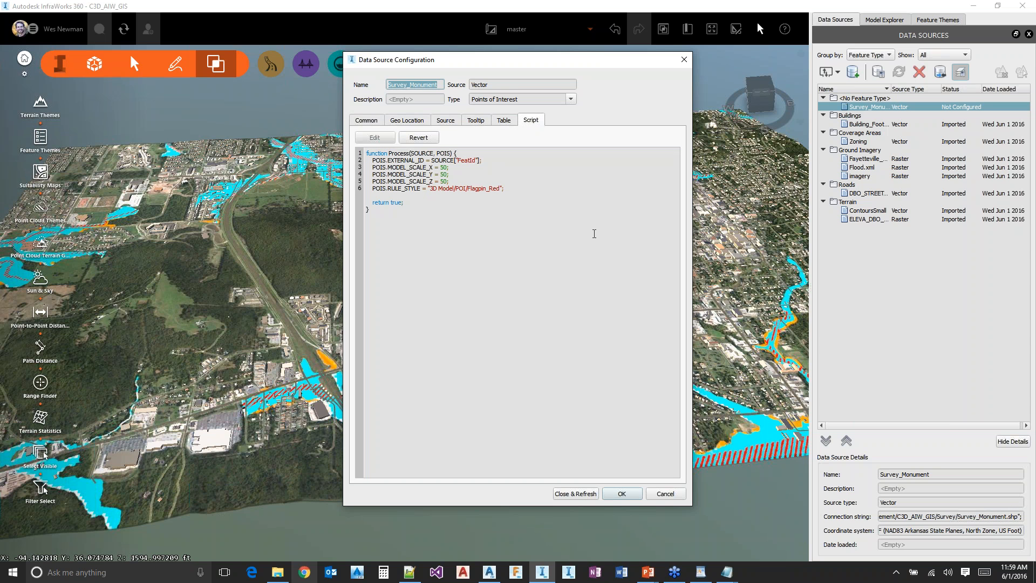
click(275, 580)
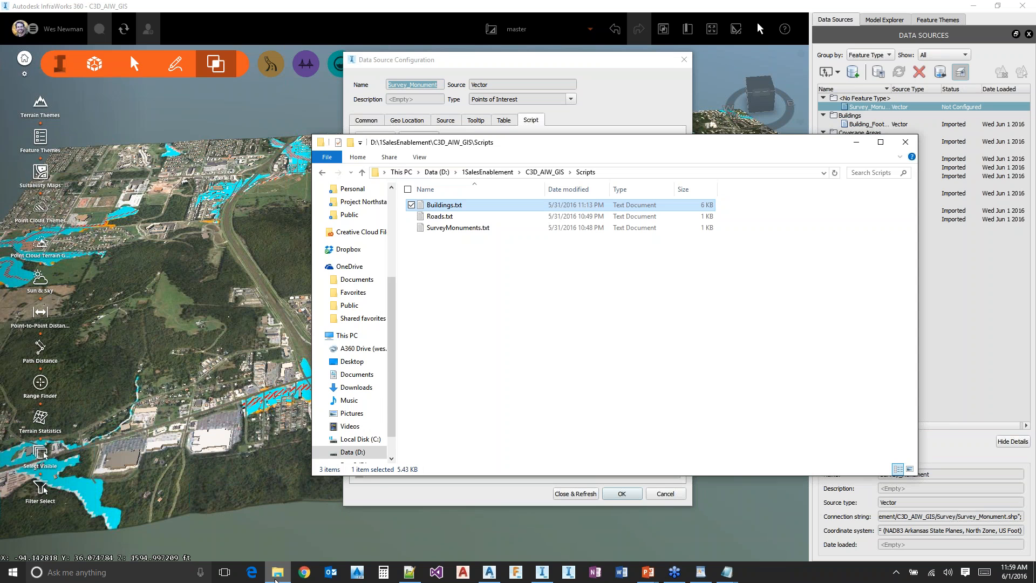
double_click(561, 229)
key(ctrl+a)
key(ctrl+c)
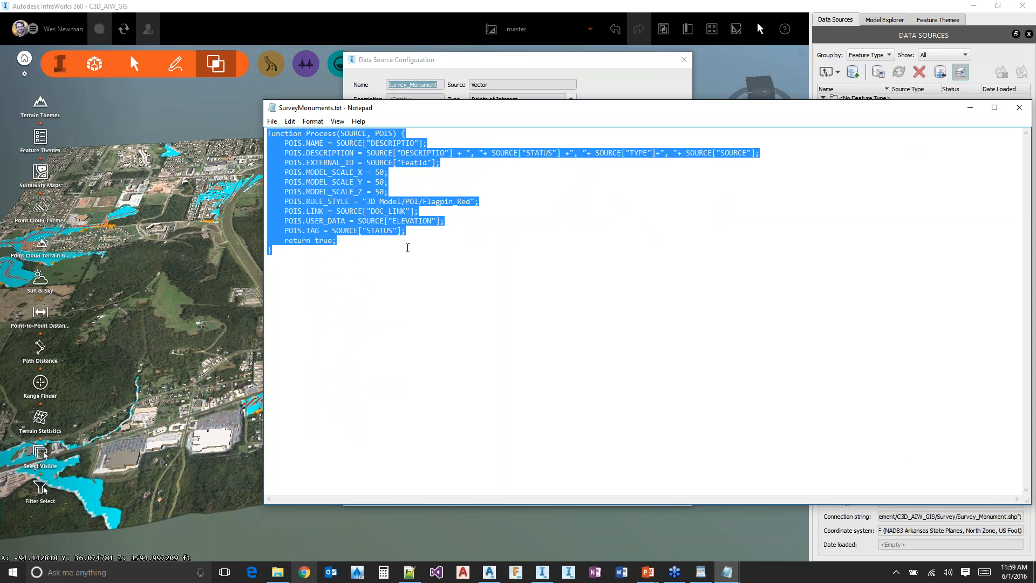
Back in InfraWorks, replace the Survey_Monument script with the copied one, then close the configuration and refresh the model
click(543, 63)
drag(462, 275, 365, 153)
key(ctrl+v)
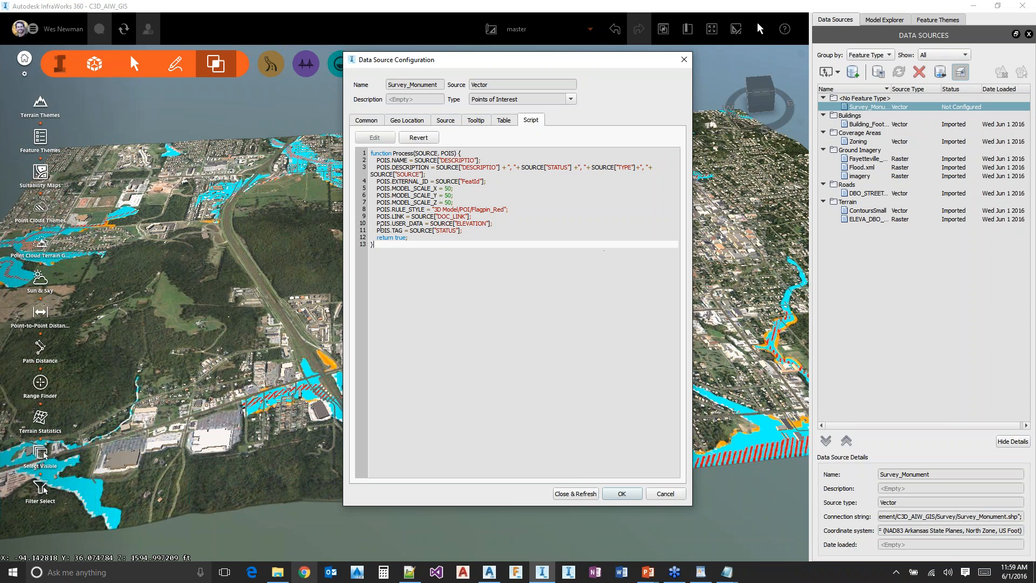
click(473, 216)
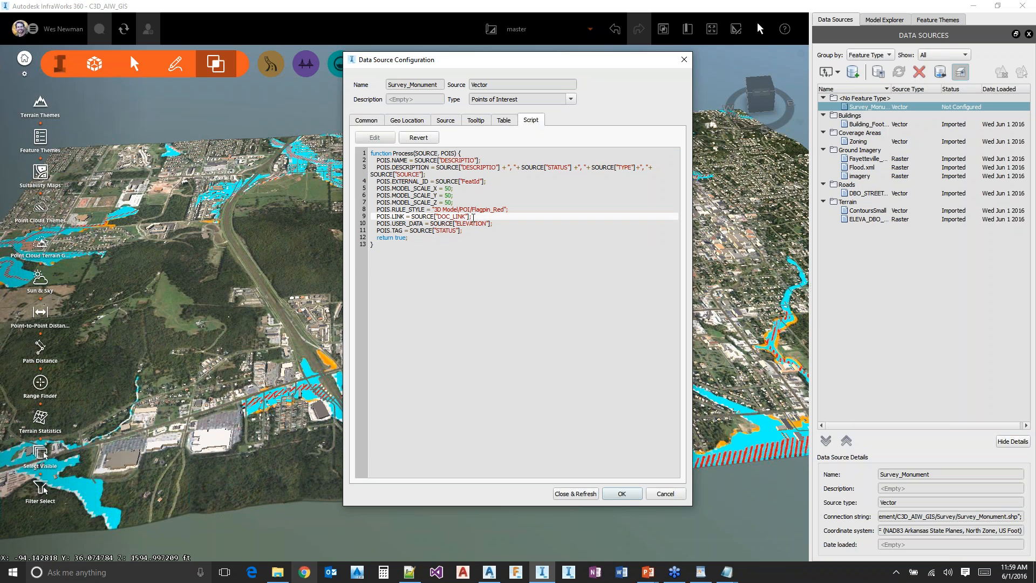
click(575, 493)
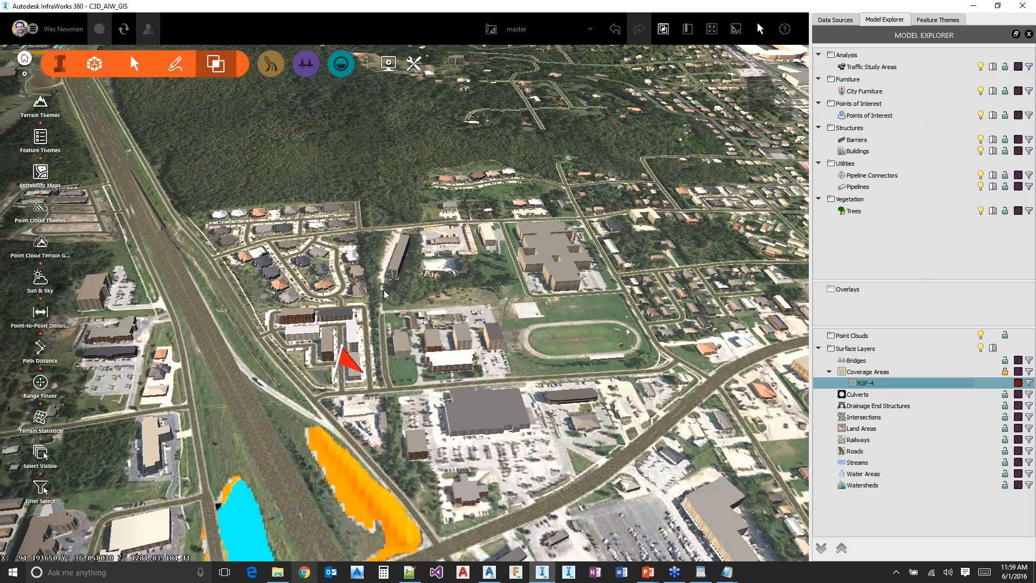
Turn off adaptive level of detail for the Points of Interest layer
scroll(381, 277, down, 1)
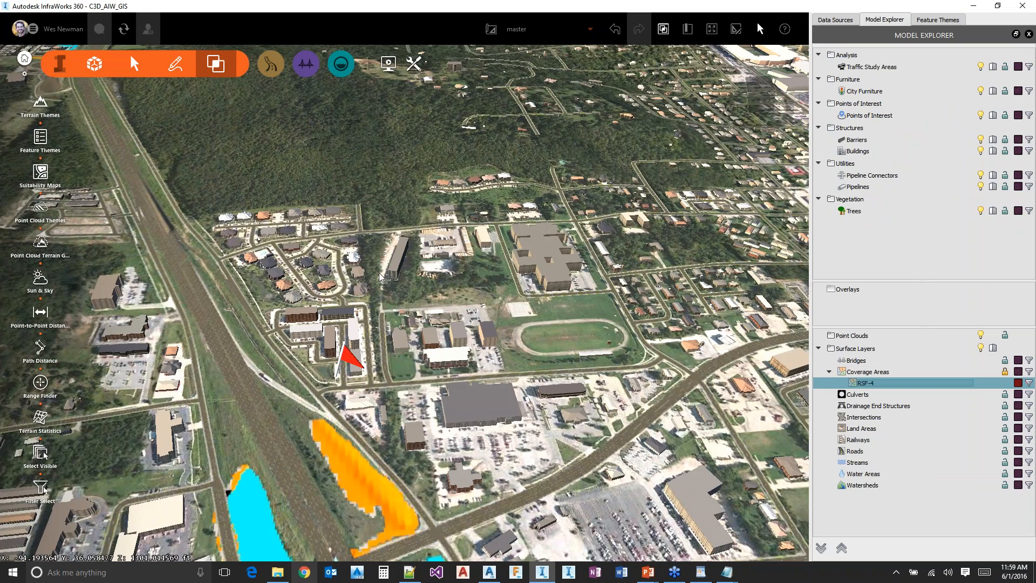
scroll(381, 276, down, 2)
scroll(367, 349, up, 2)
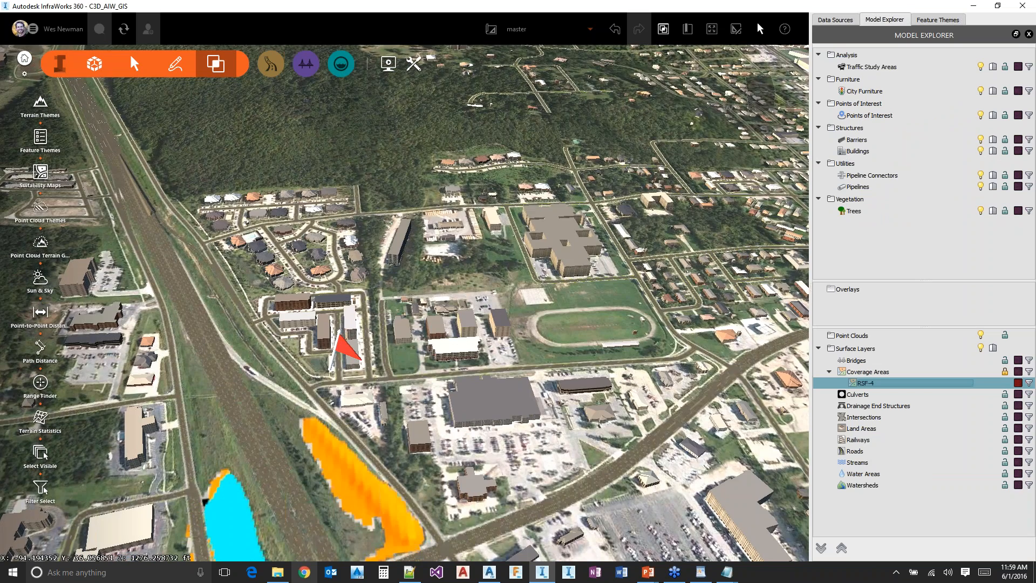
scroll(491, 344, down, 2)
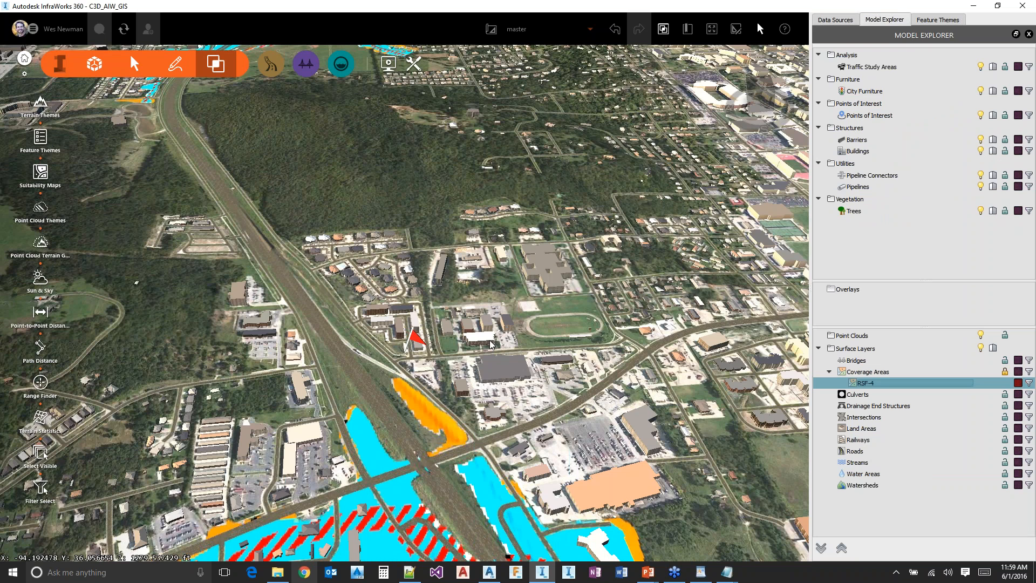
scroll(507, 342, down, 2)
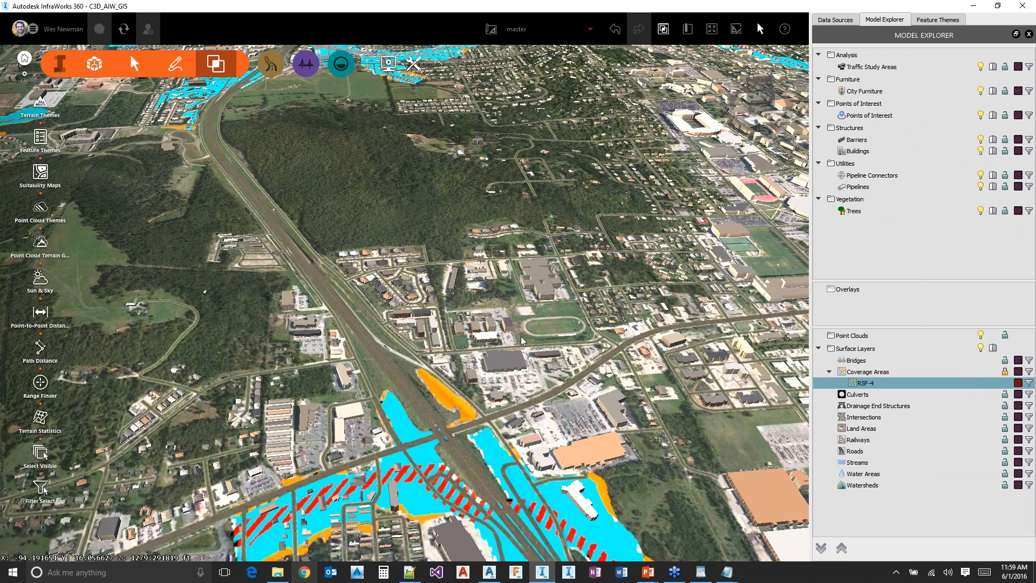
scroll(522, 341, down, 2)
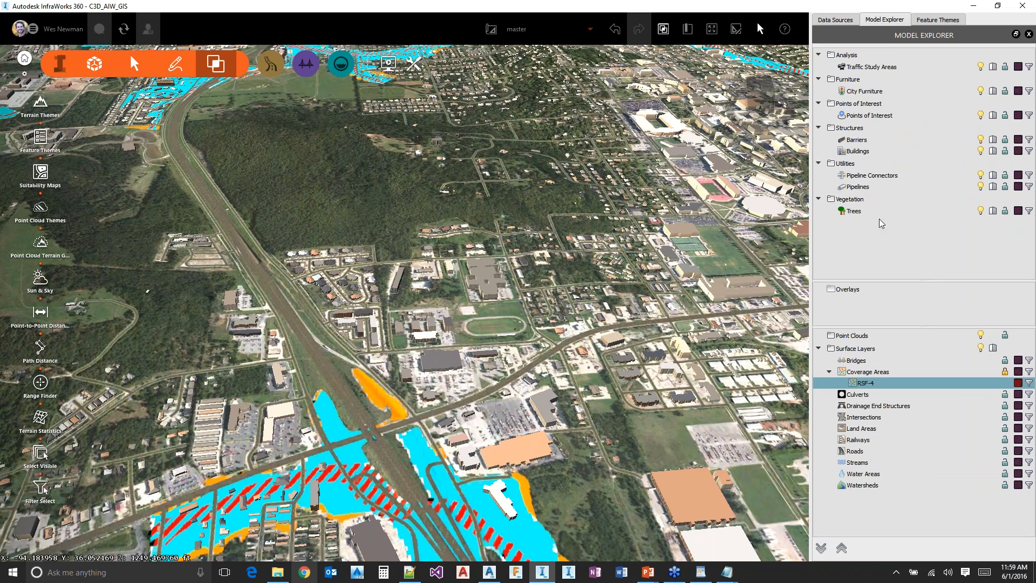
click(993, 115)
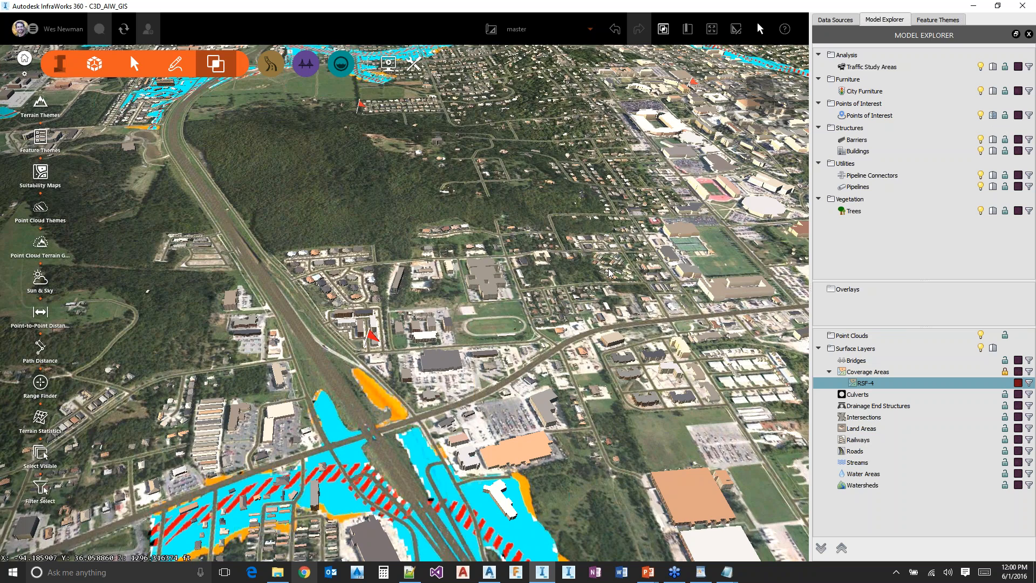
Select the monument flag beside the highway, view its linked control data PDF in the browser, and return to InfraWorks
drag(608, 269, 609, 376)
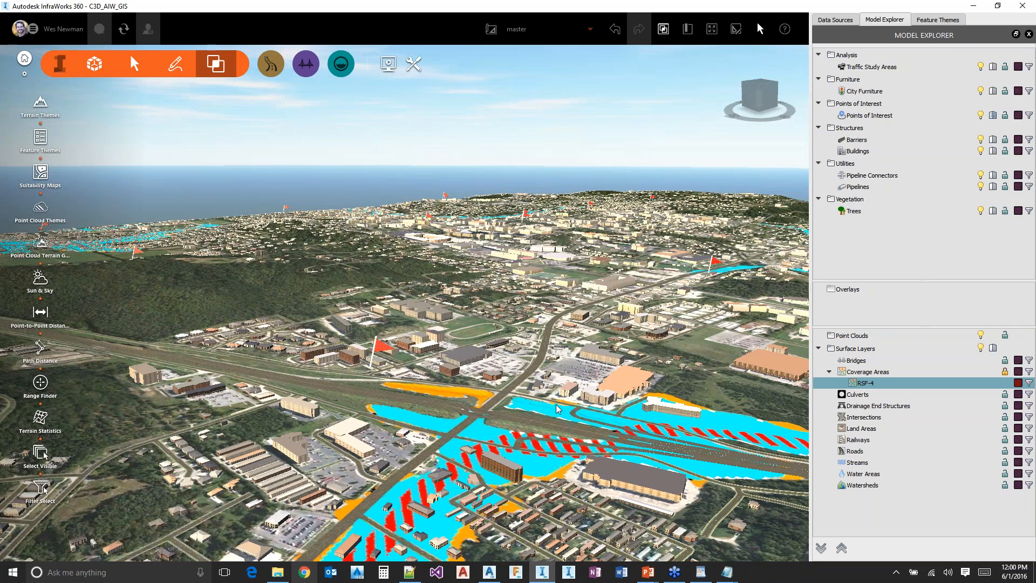
drag(557, 408, 426, 329)
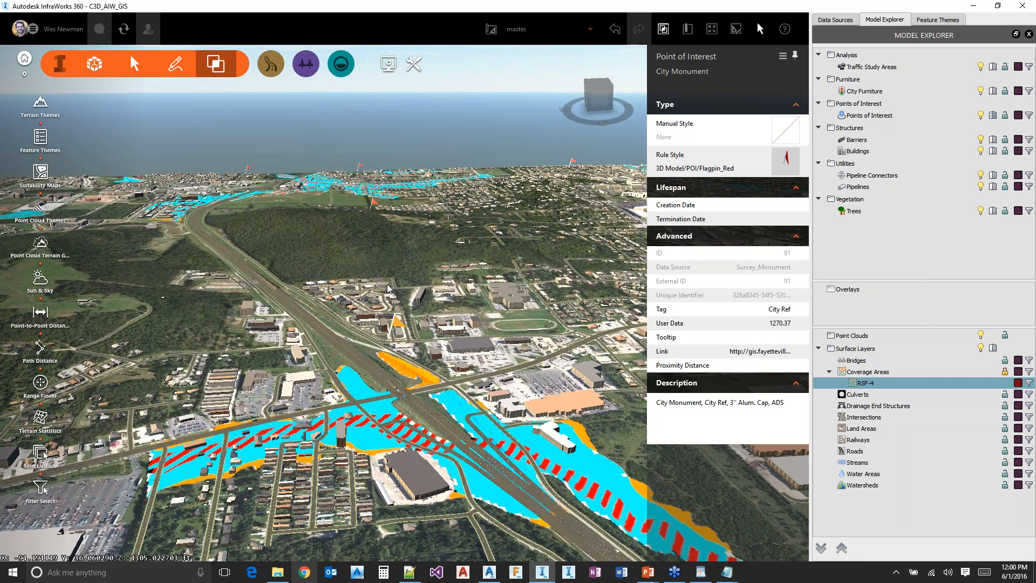
scroll(388, 288, up, 2)
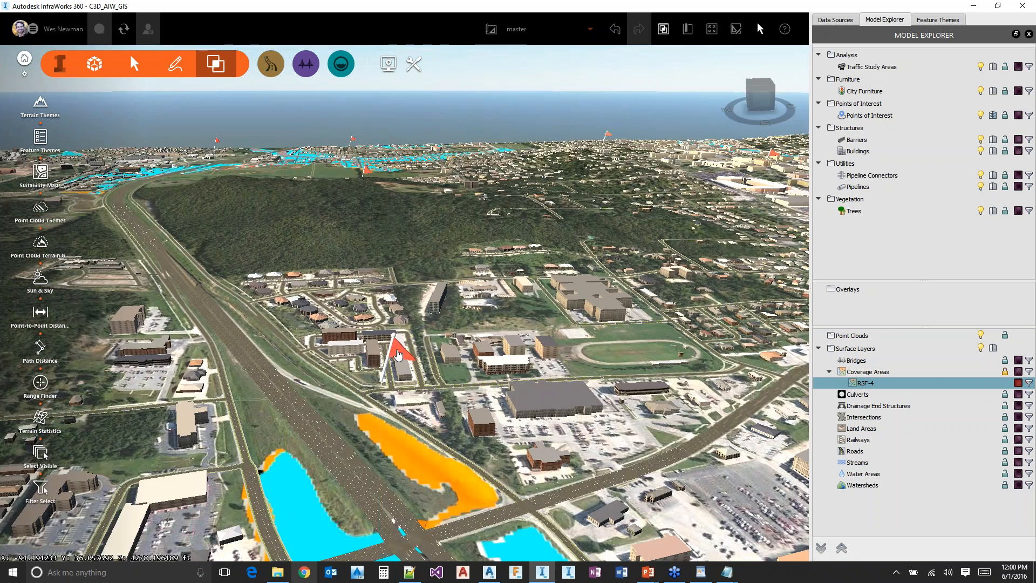
click(396, 353)
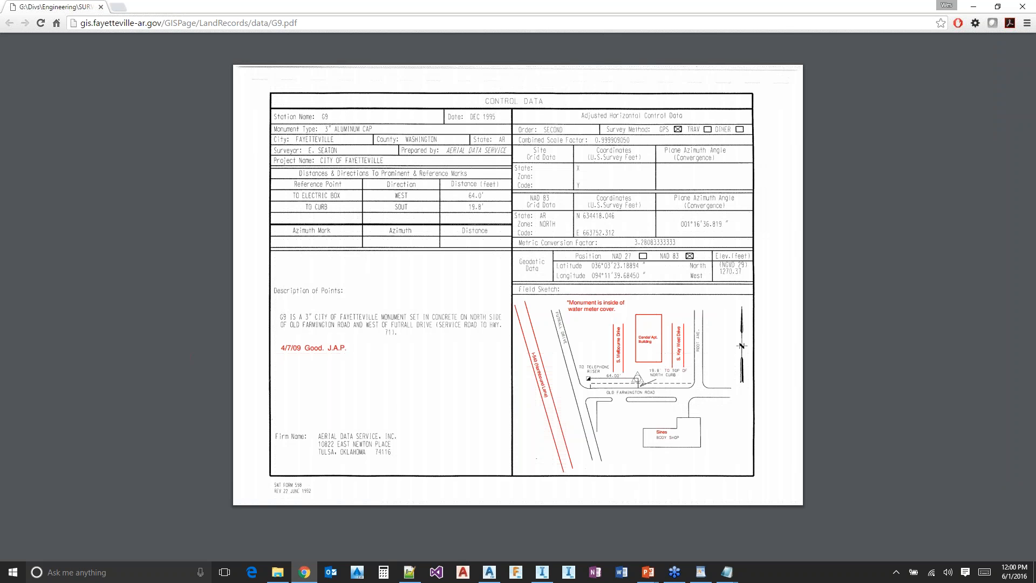
key(alt+Tab)
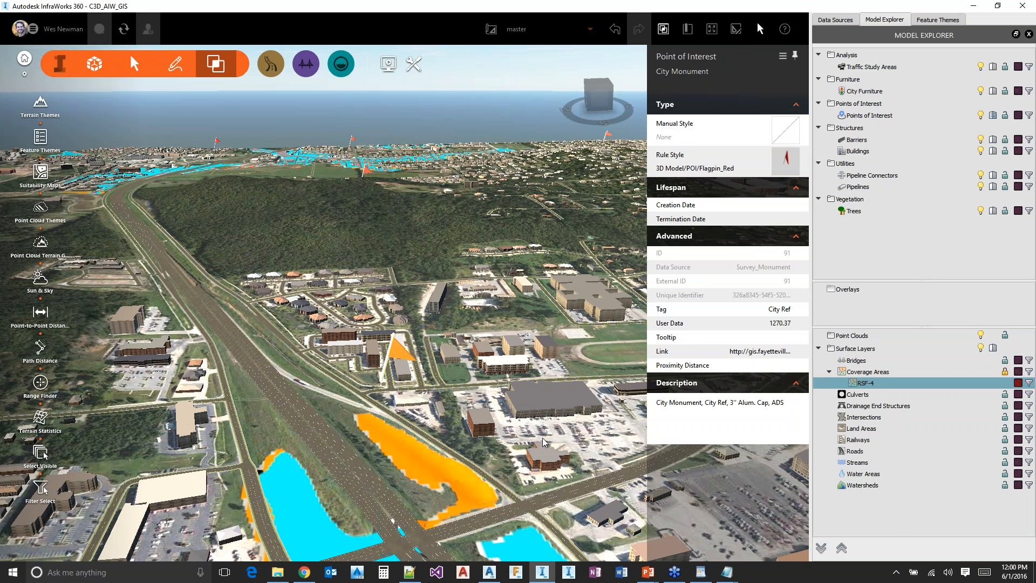
Inspect the properties of the monument flag beside the stream, farther along the road, and clear the selection
drag(543, 441, 322, 391)
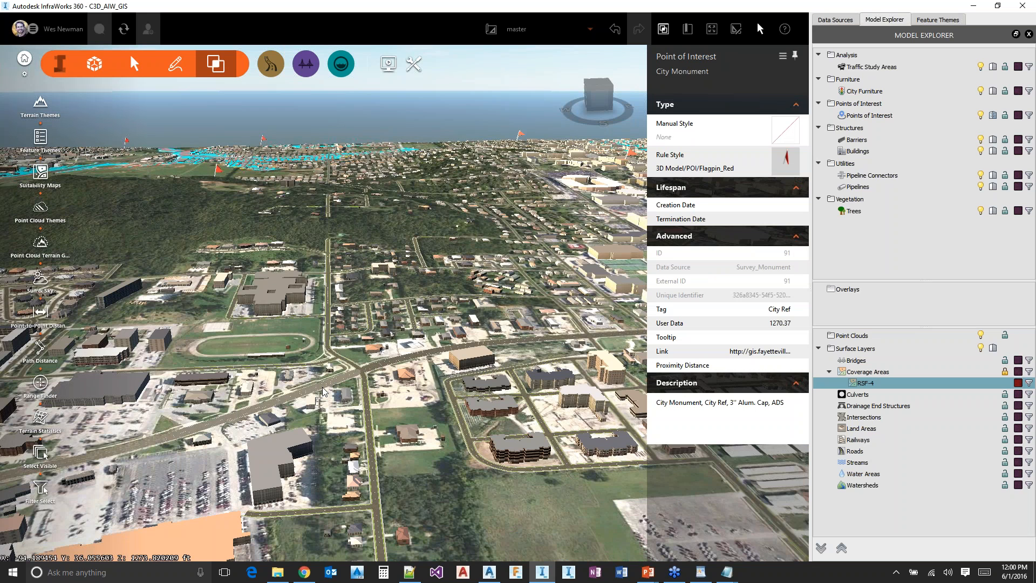
drag(322, 391, 580, 220)
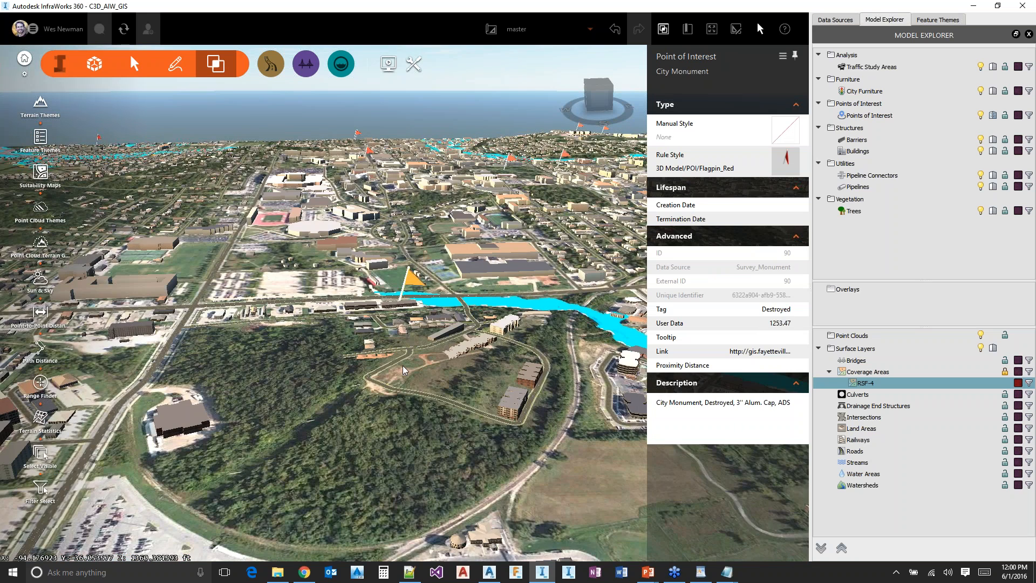
middle_drag(402, 366, 235, 503)
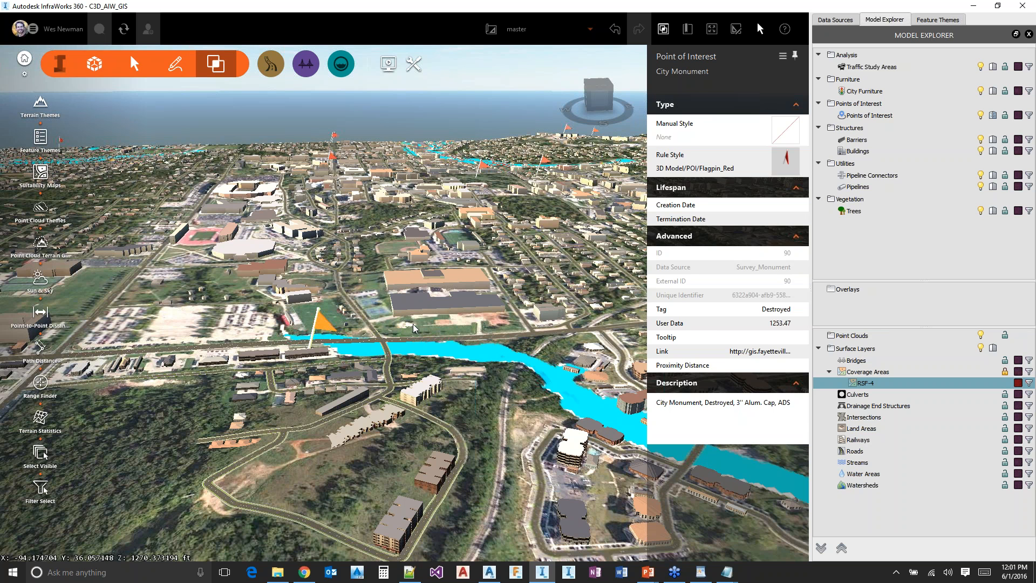
click(419, 328)
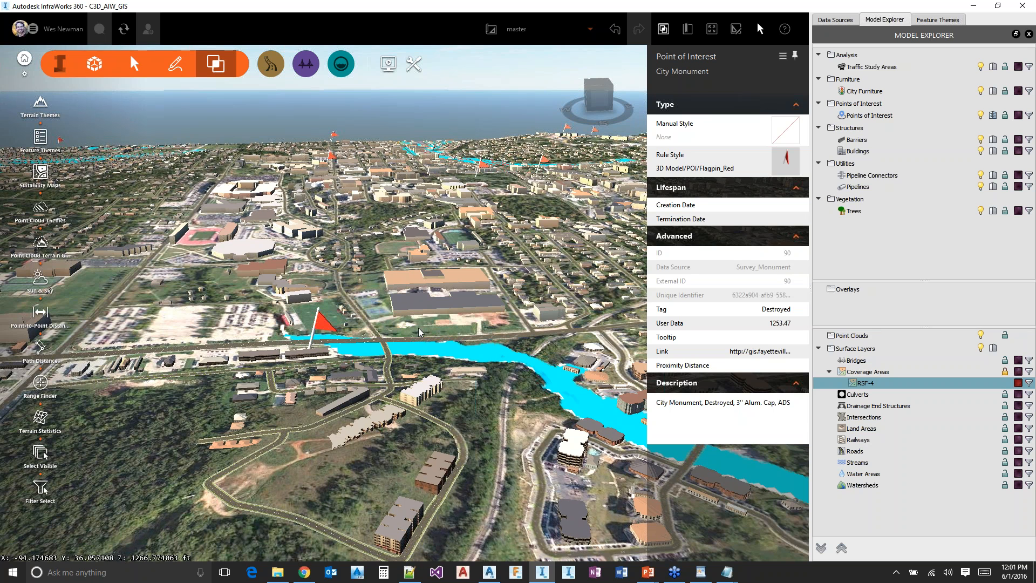
Start a filter selection on the Points of Interest layer and begin its expression with TAG =
right_click(869, 116)
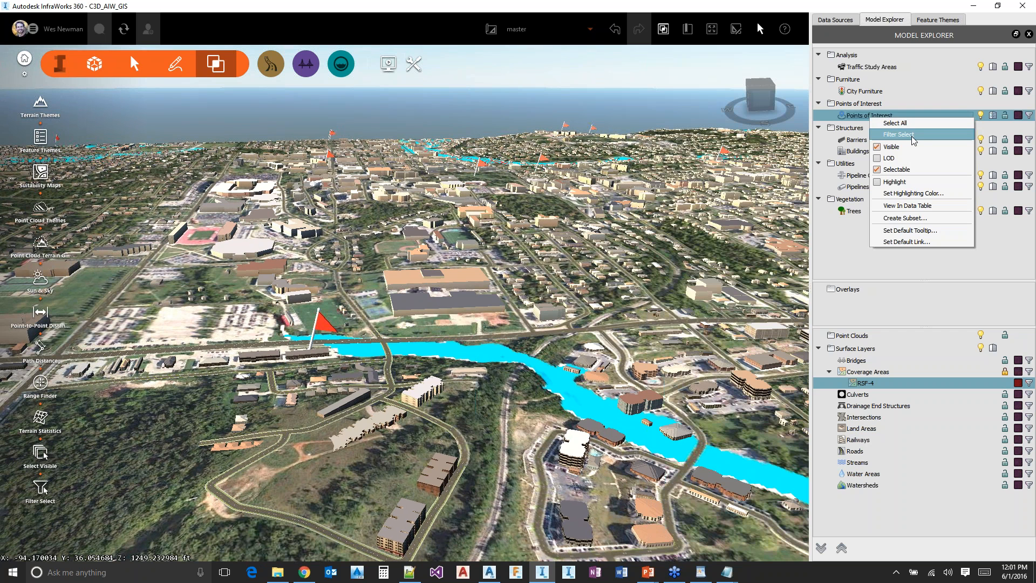
click(911, 136)
click(336, 216)
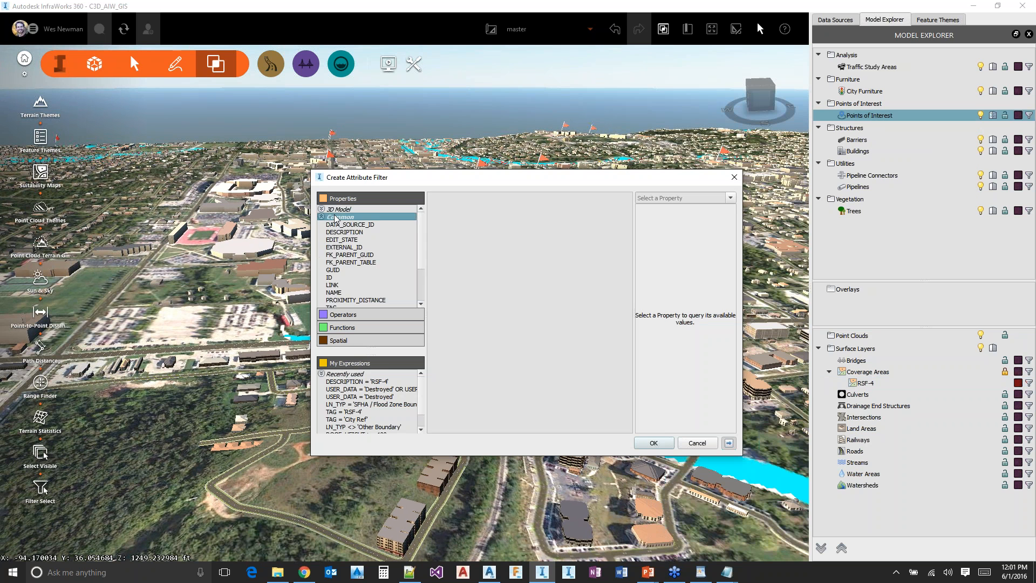
click(343, 216)
double_click(331, 300)
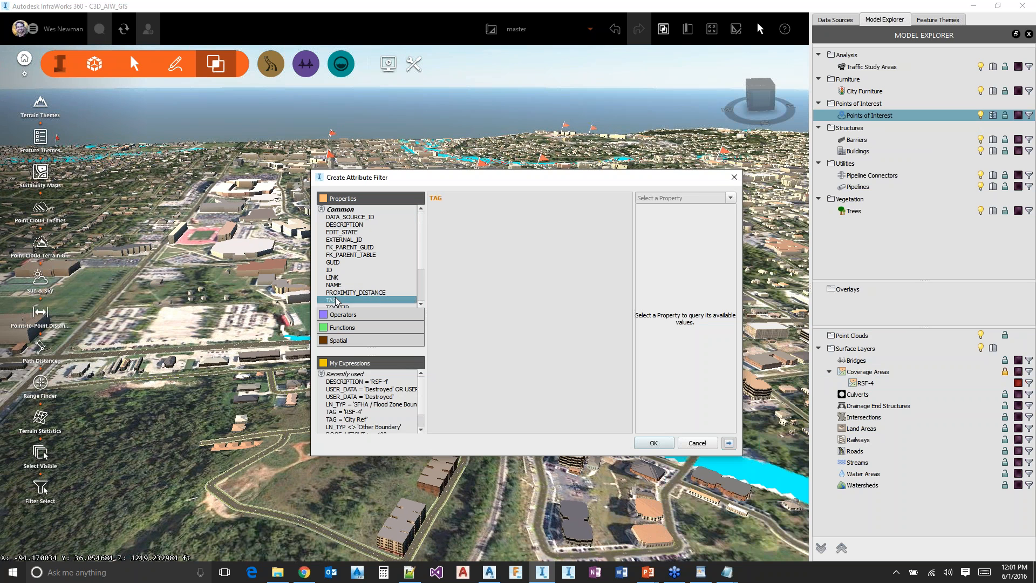
click(535, 203)
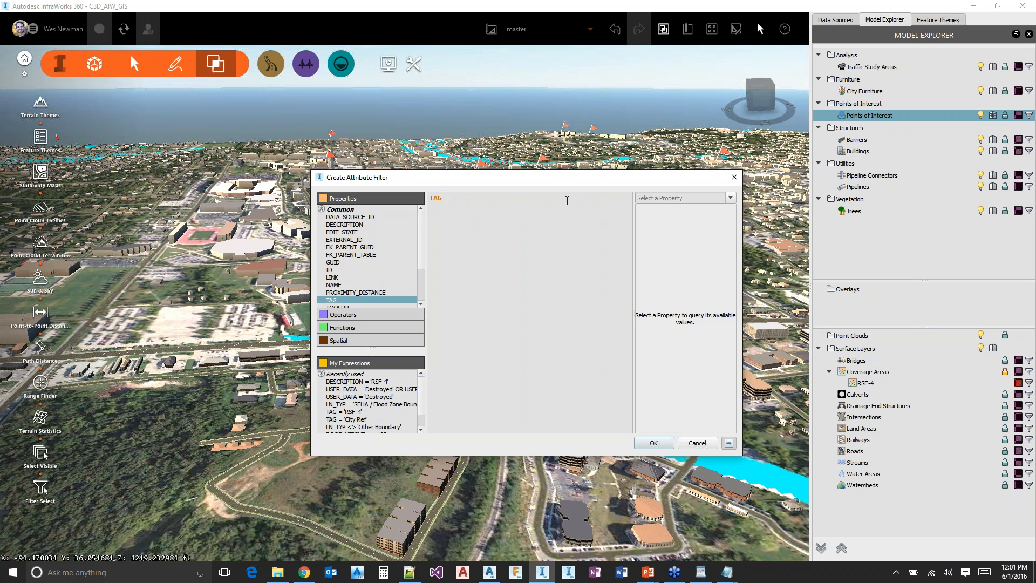
Complete the filter with the TAG value 'Destroyed', select the matching monuments, and clear the selection
click(730, 198)
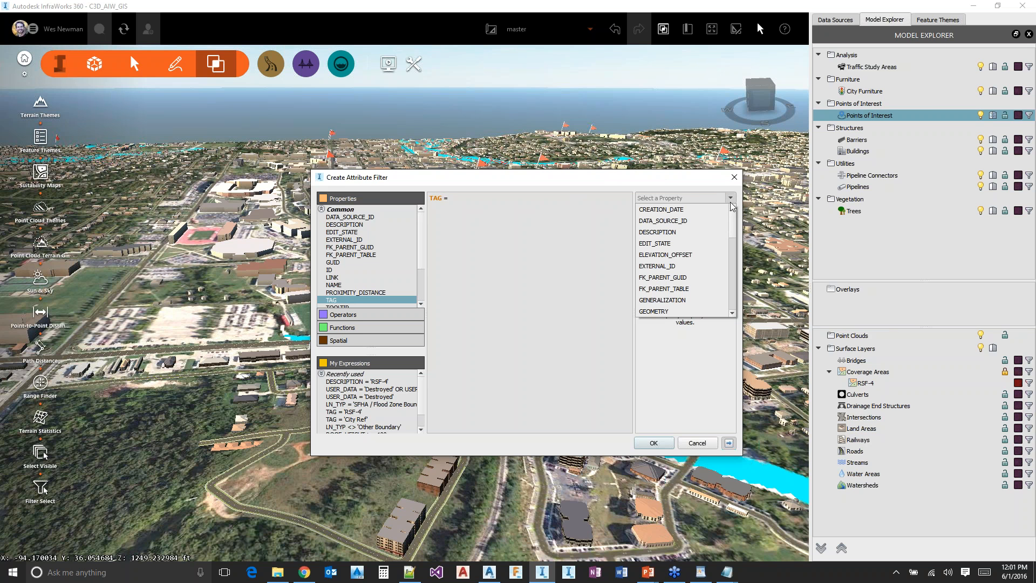
drag(732, 225, 739, 298)
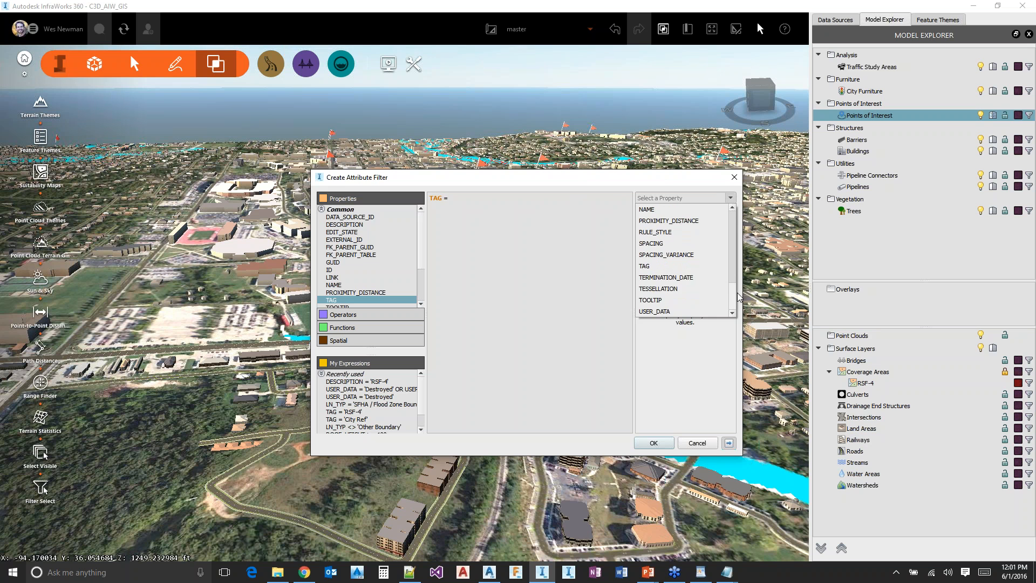
click(675, 270)
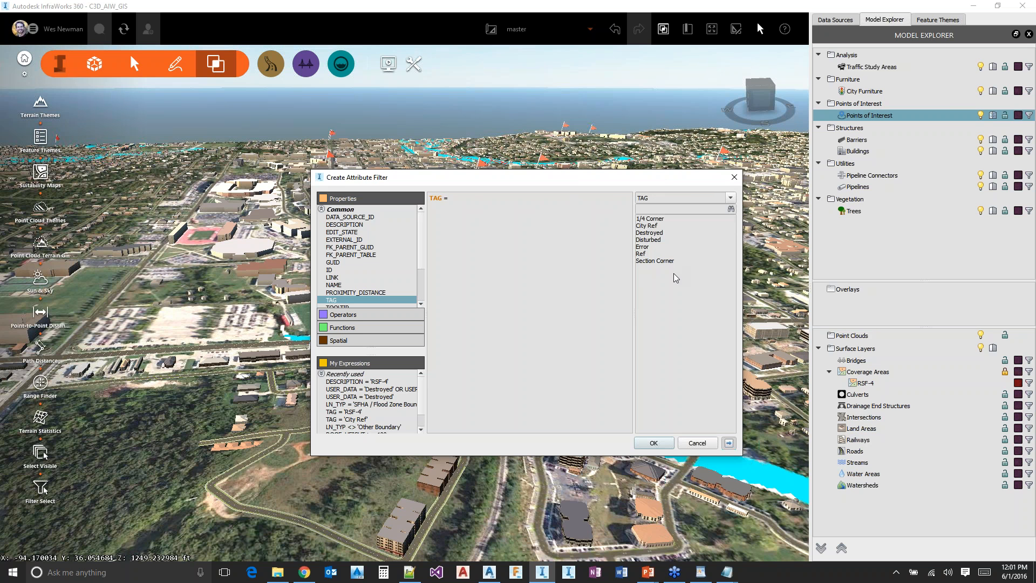
click(662, 233)
double_click(662, 233)
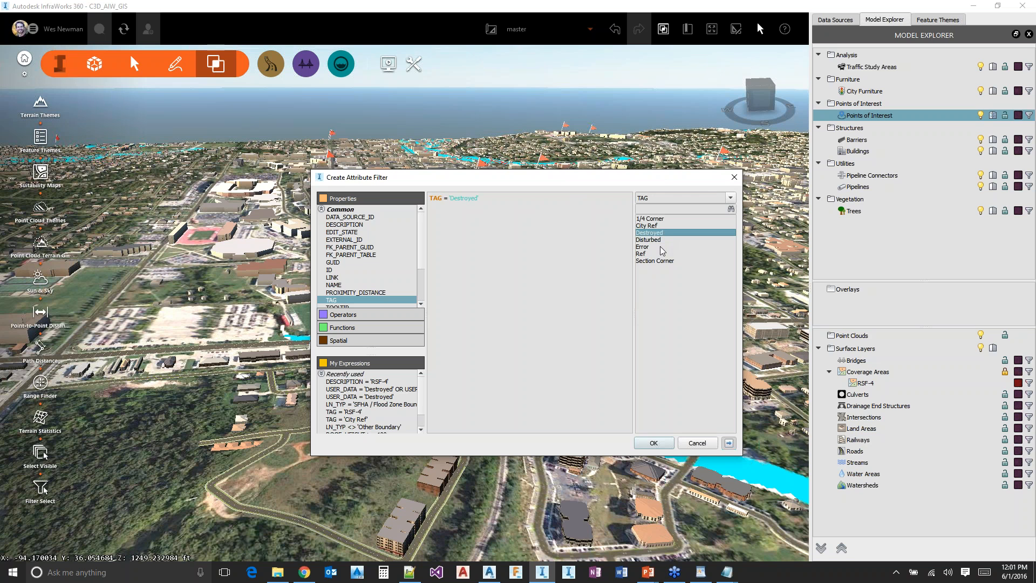
click(656, 443)
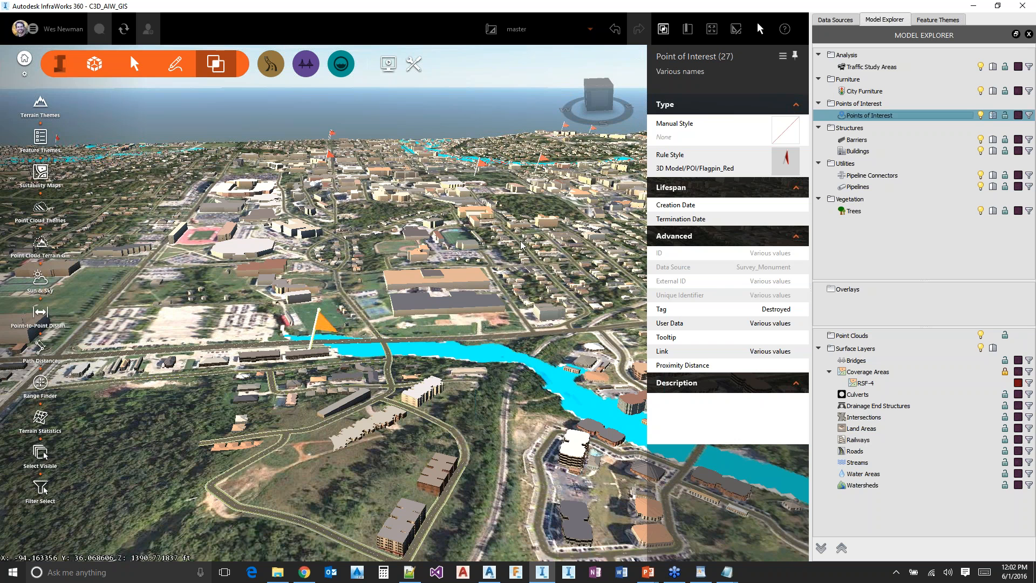
click(161, 504)
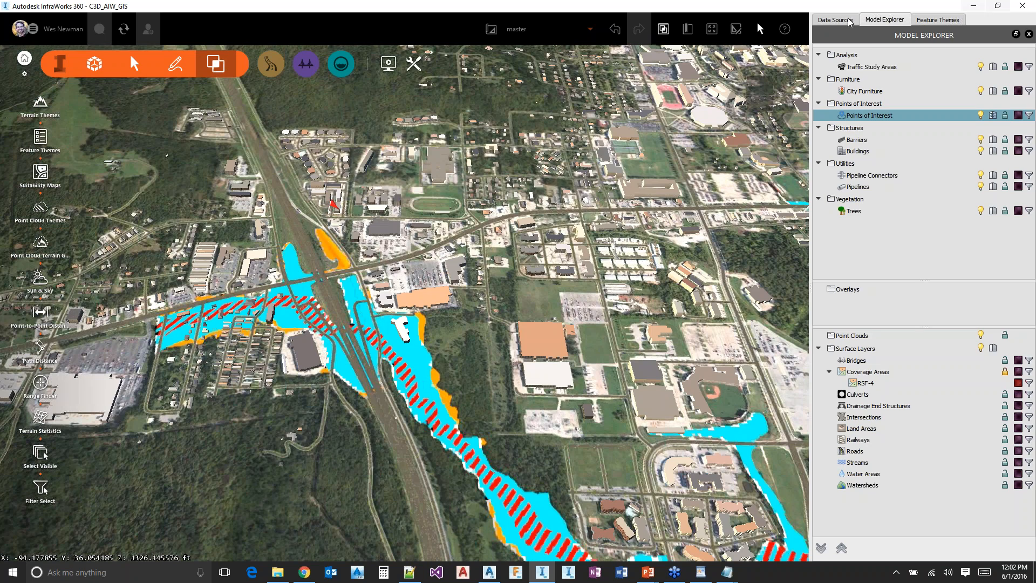
Add the S_WTR_LN.shp shapefile from the FEMA folder as a new SHP data source
click(848, 21)
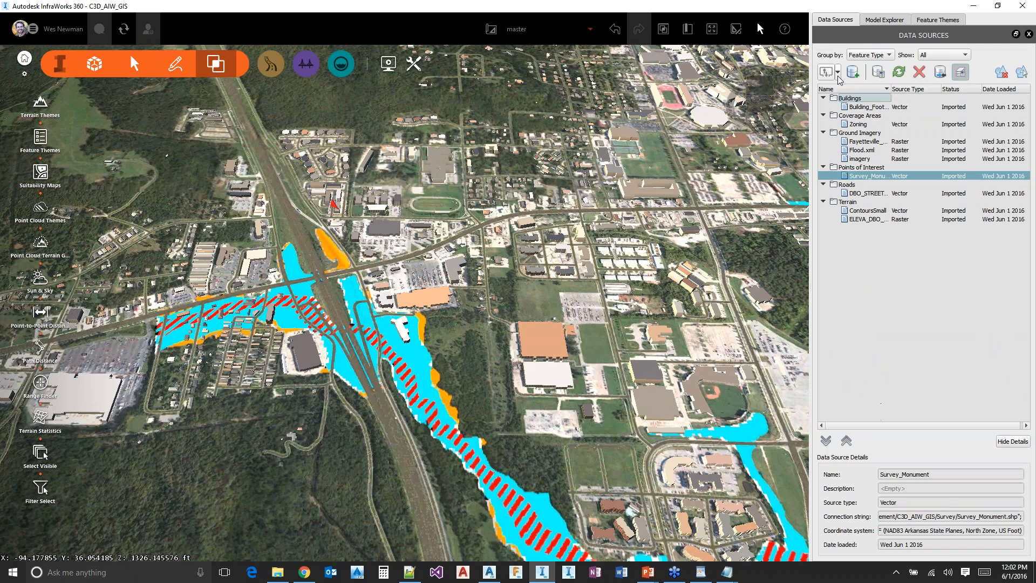
click(838, 72)
click(838, 232)
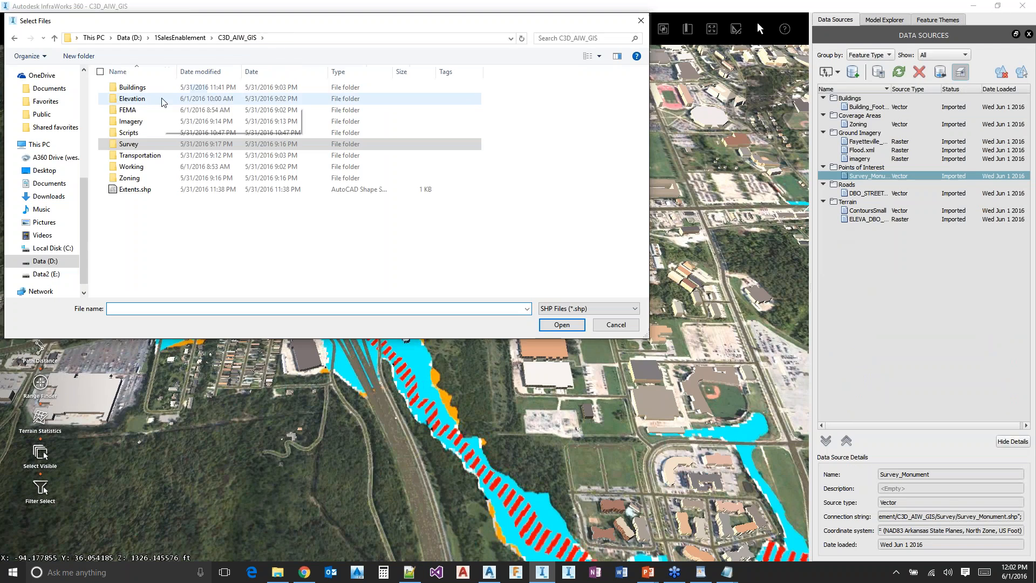
double_click(146, 112)
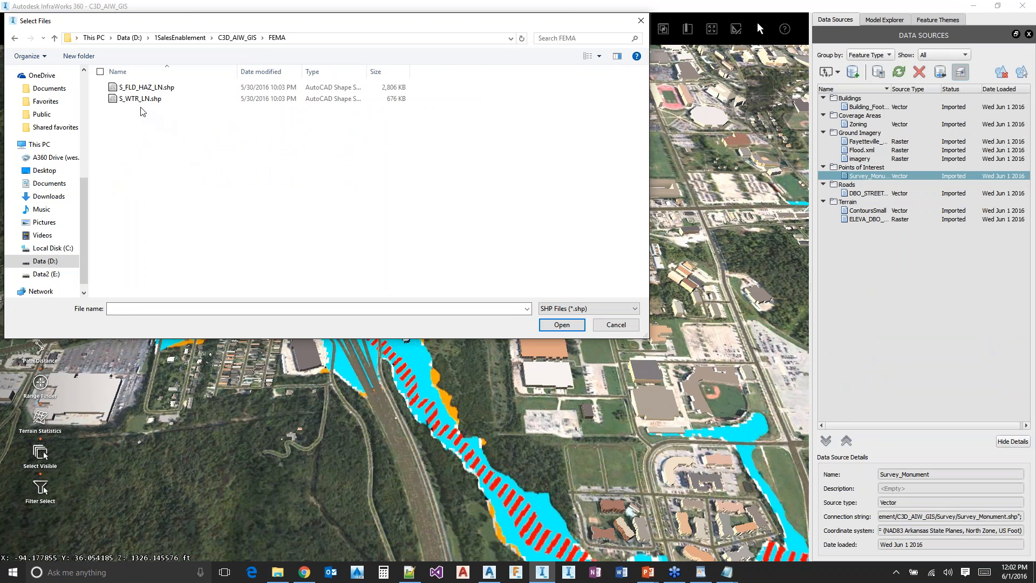
click(141, 101)
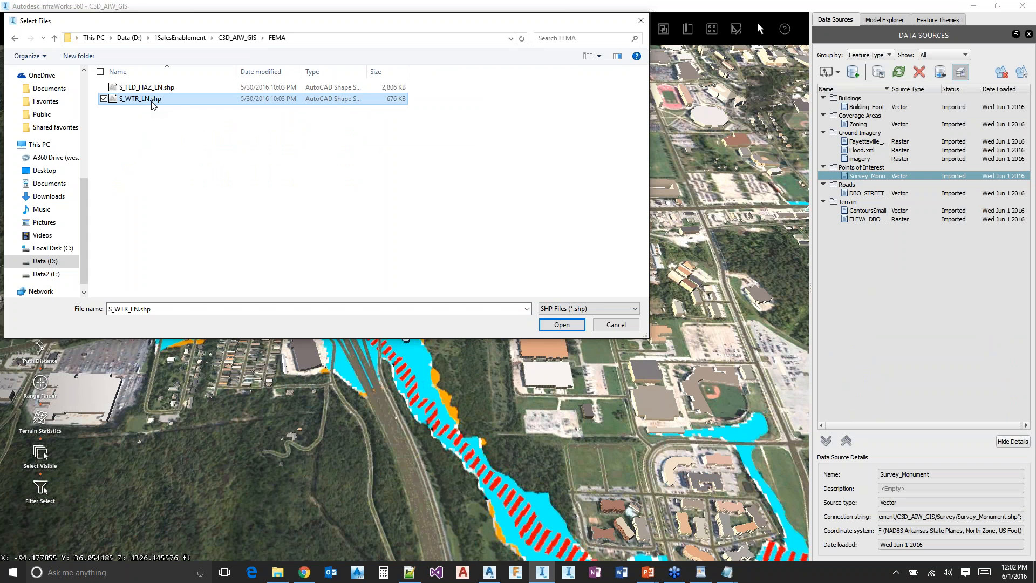
double_click(153, 104)
double_click(859, 108)
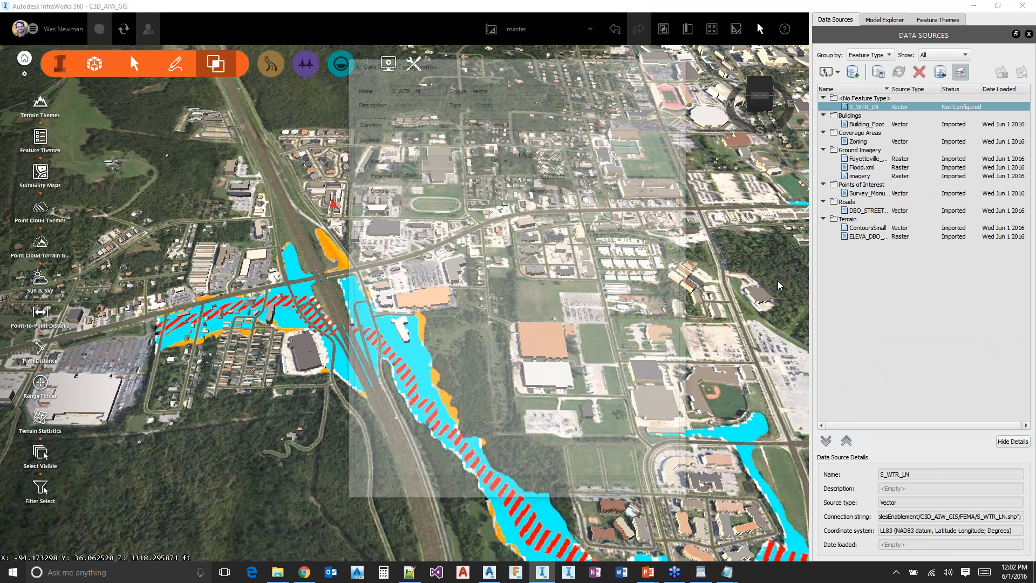
click(571, 99)
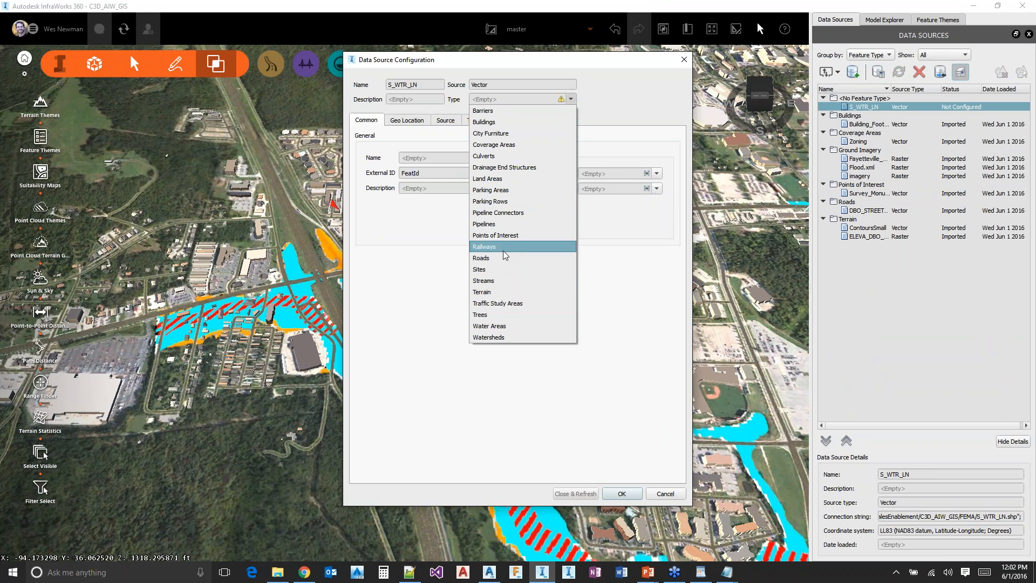
click(504, 224)
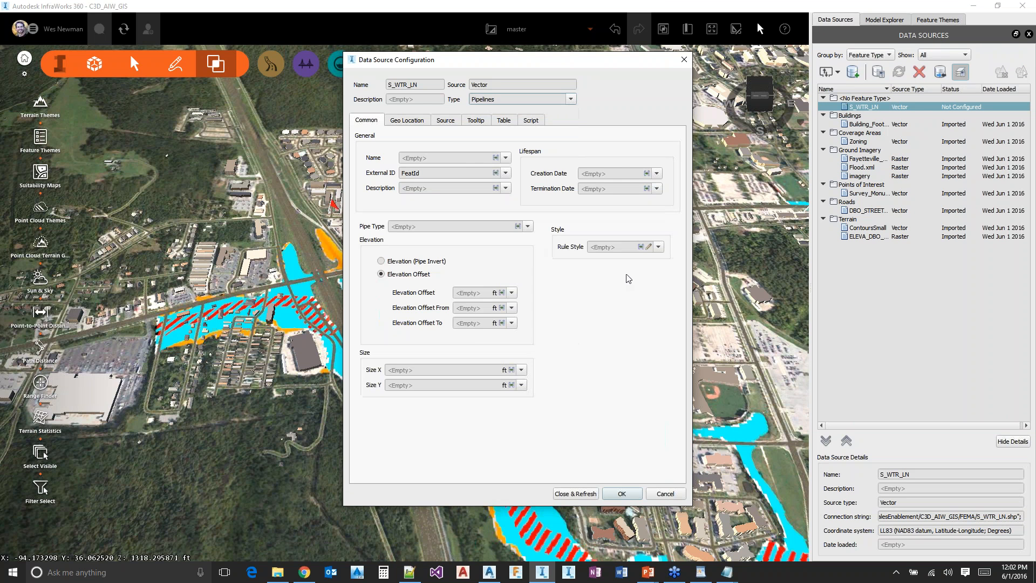
click(648, 247)
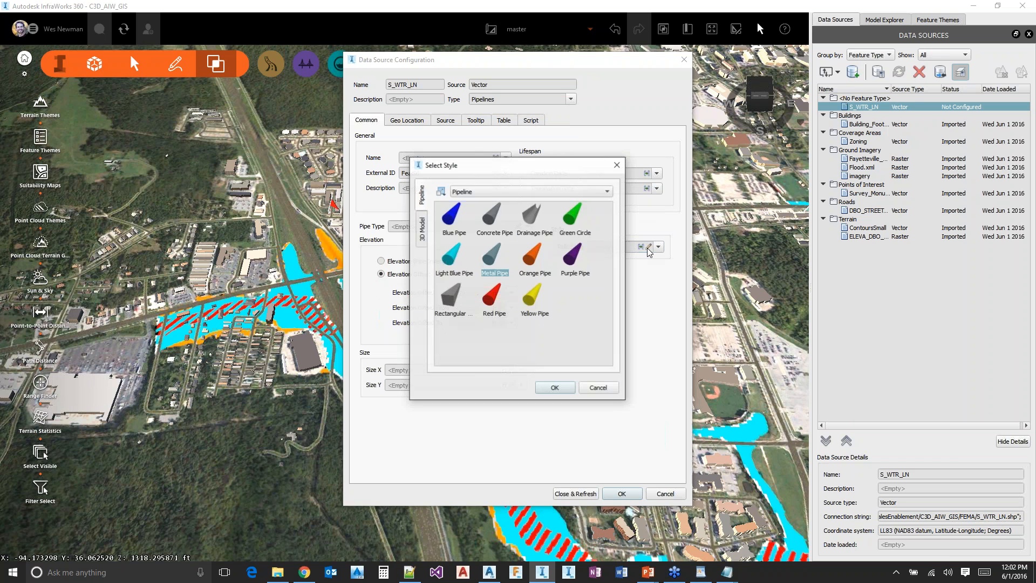
click(488, 301)
double_click(489, 301)
click(480, 292)
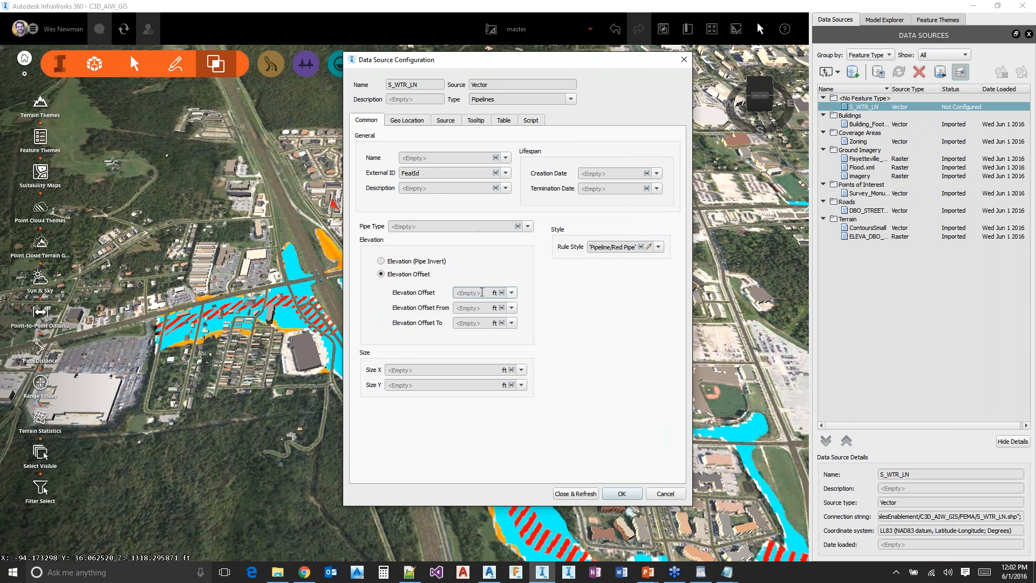
text(20)
click(480, 307)
text(20)
click(480, 294)
click(445, 121)
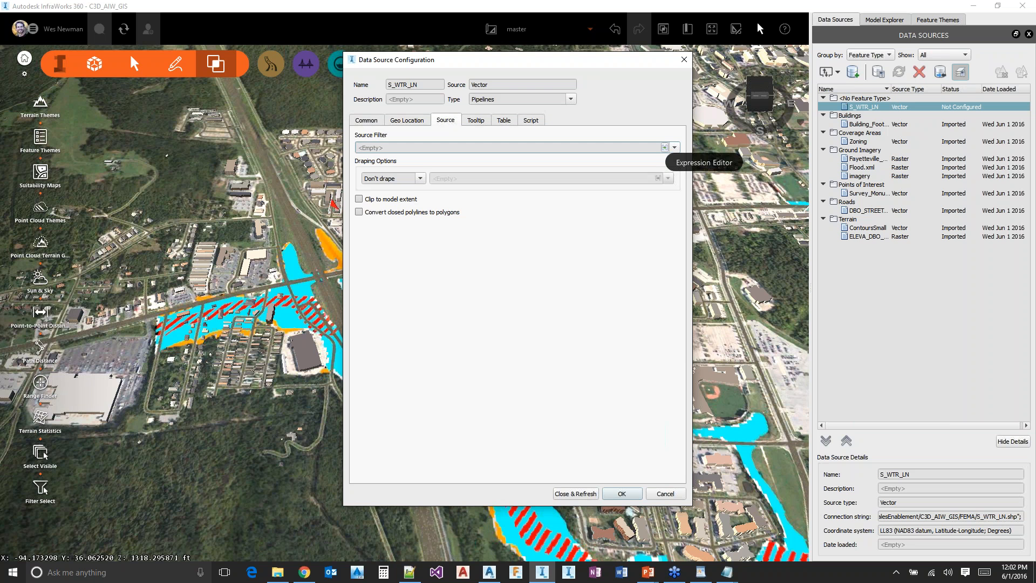
click(664, 147)
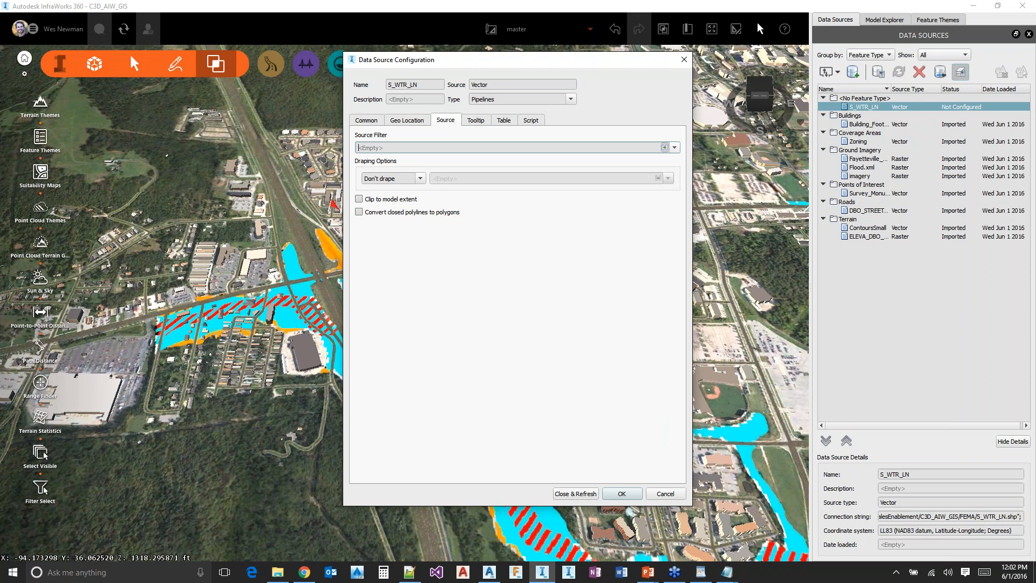
double_click(333, 224)
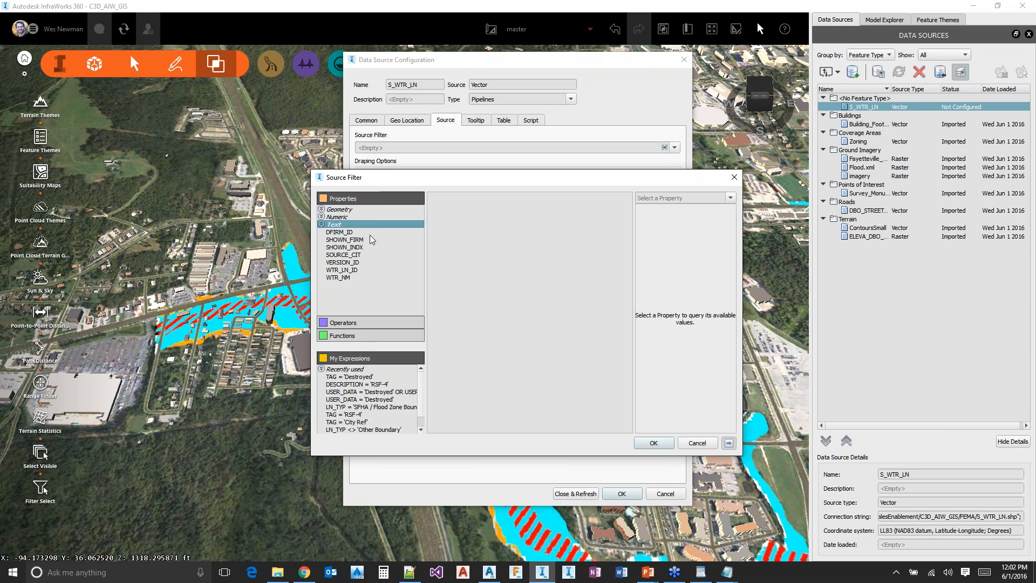
click(351, 256)
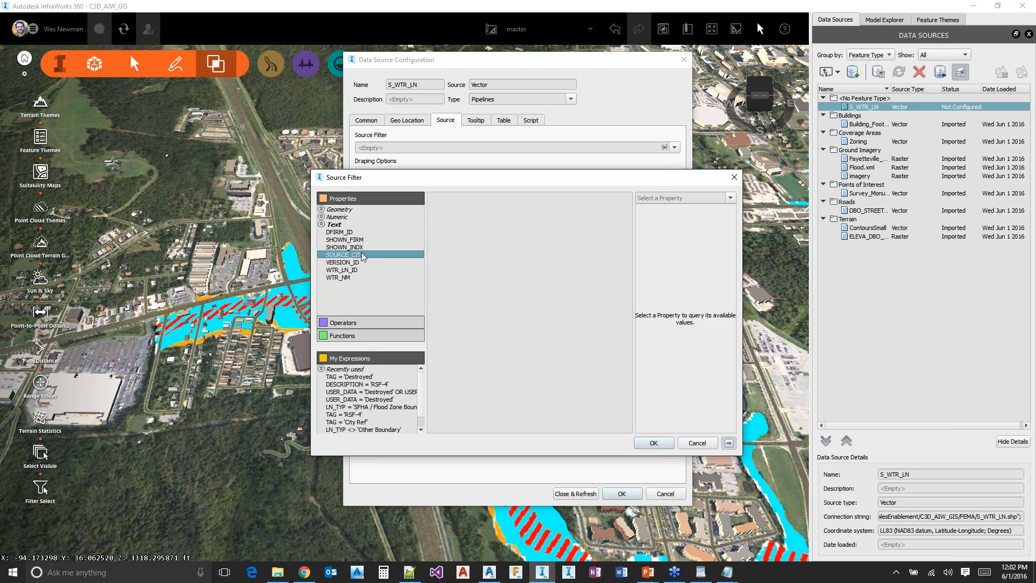
double_click(344, 279)
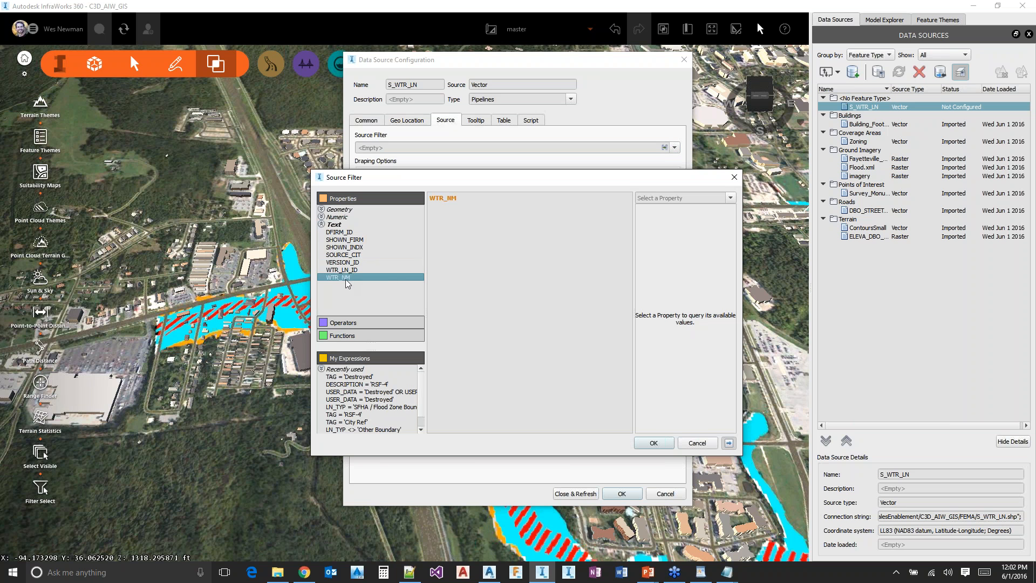
text(=)
click(730, 198)
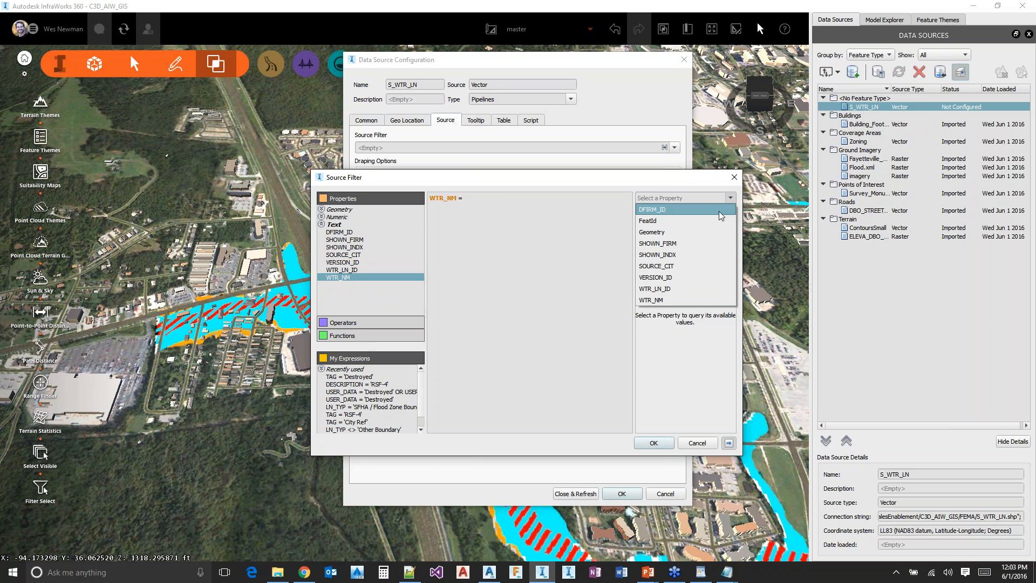
click(674, 298)
drag(465, 198, 428, 198)
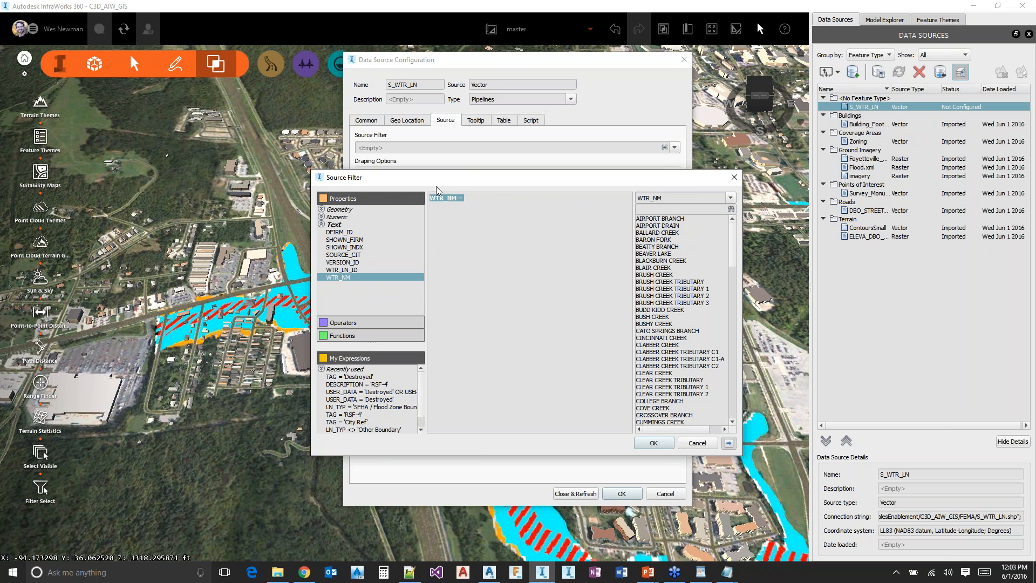
click(696, 443)
click(665, 493)
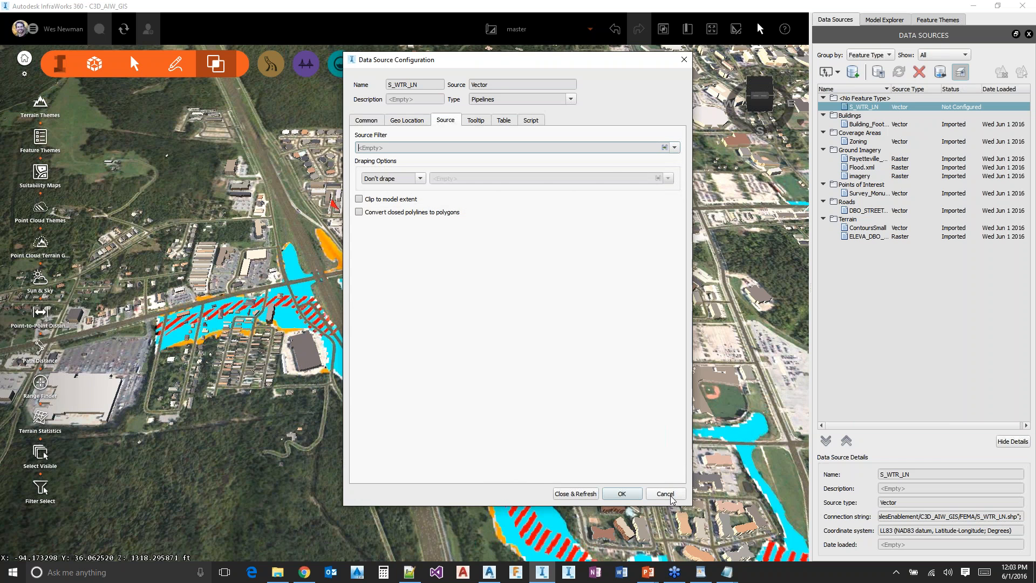
Add the S_FLD_HAZ_LN.shp shapefile from the FEMA folder as another SHP data source
click(827, 76)
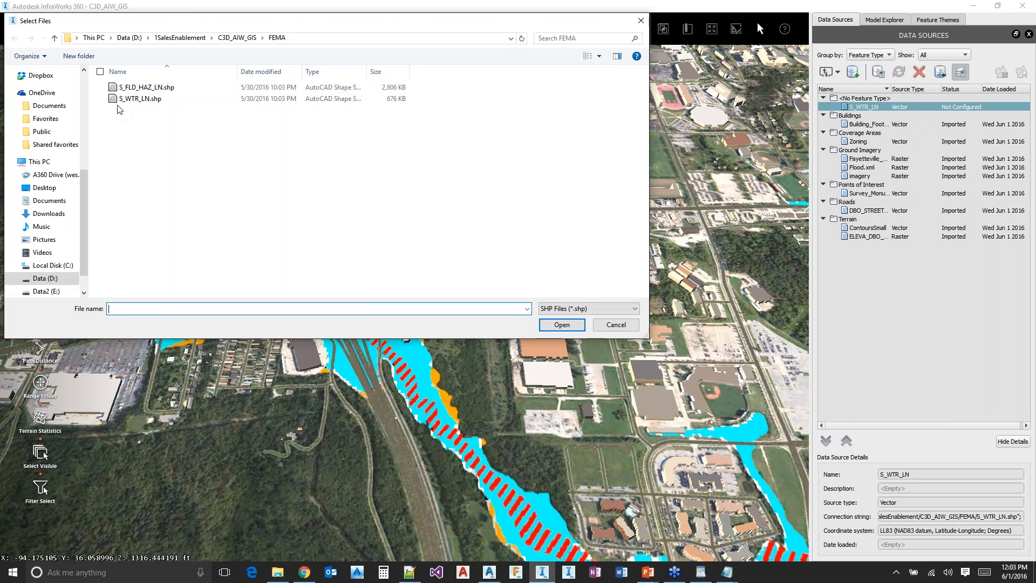
click(167, 89)
double_click(165, 89)
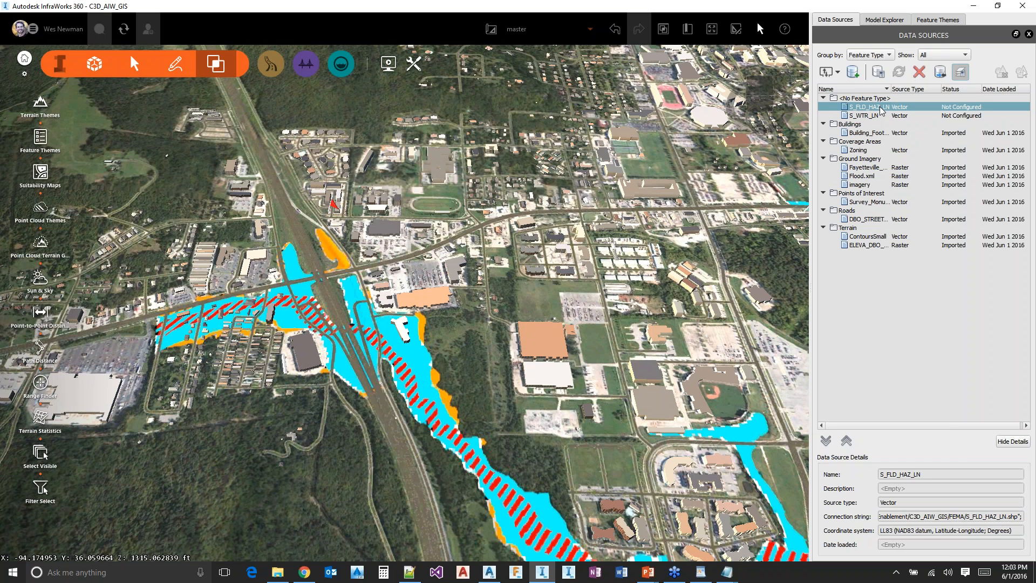
Configure S_FLD_HAZ_LN as Pipelines with the Red Pipe rule style and Size X and Size Y of 20 ft
double_click(880, 107)
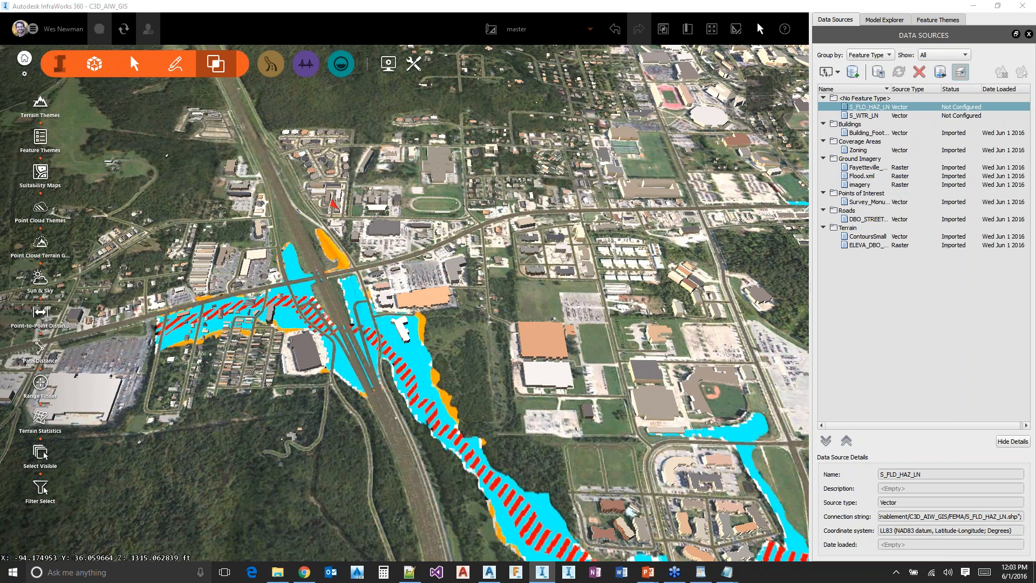
click(571, 98)
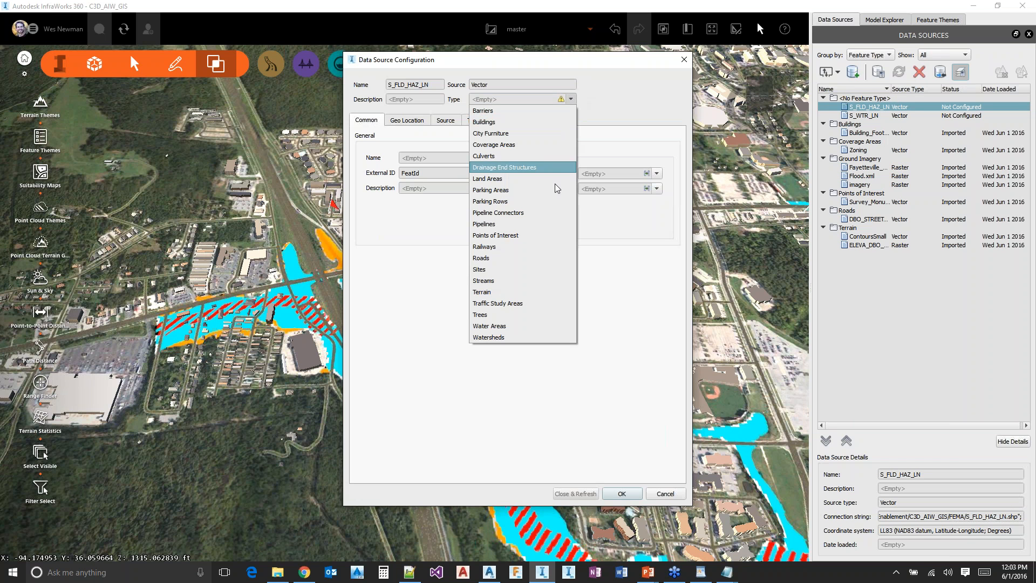
click(522, 223)
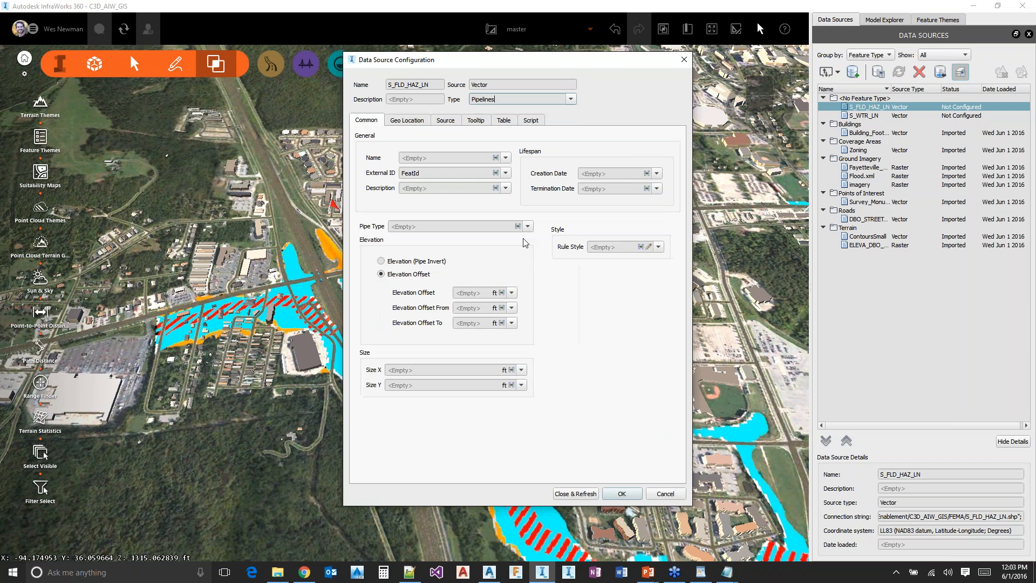
click(649, 248)
double_click(492, 296)
click(431, 370)
text(20)
click(423, 385)
text(20)
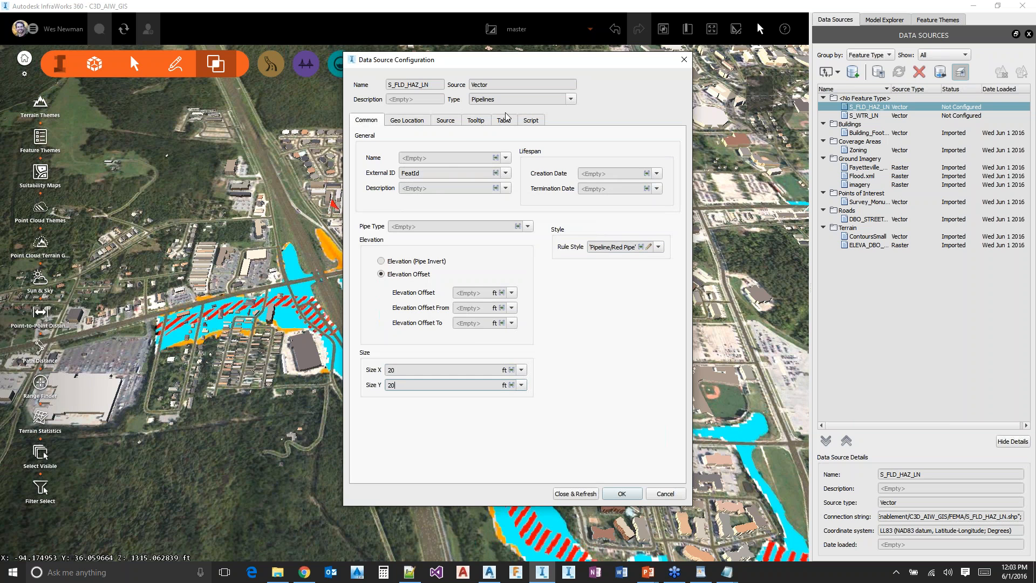
Filter the S_FLD_HAZ_LN source to LN_TYP = 'SFHA / Flood Zone Boundary' and import its lines into the model
click(445, 121)
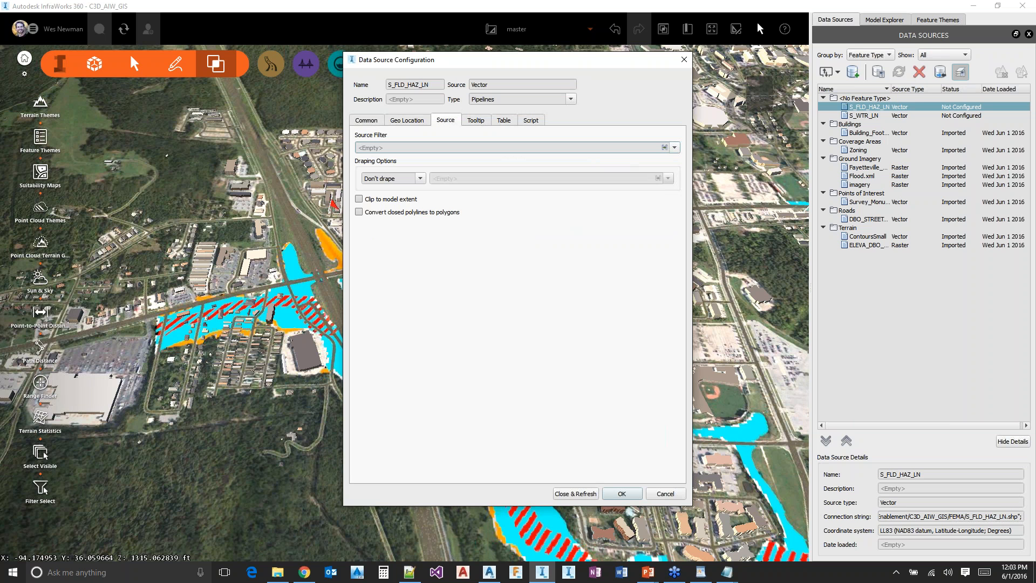
click(664, 148)
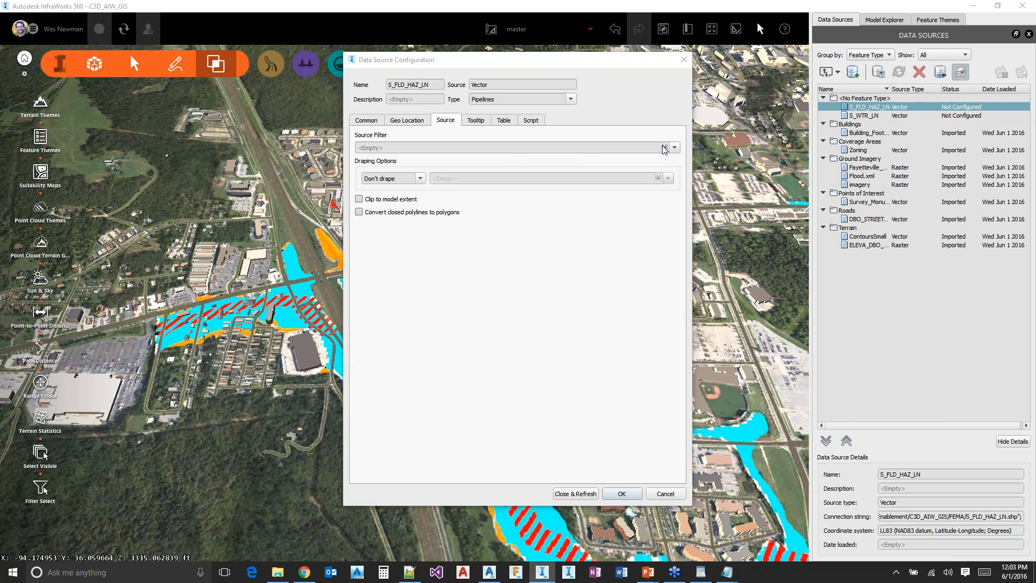
click(333, 224)
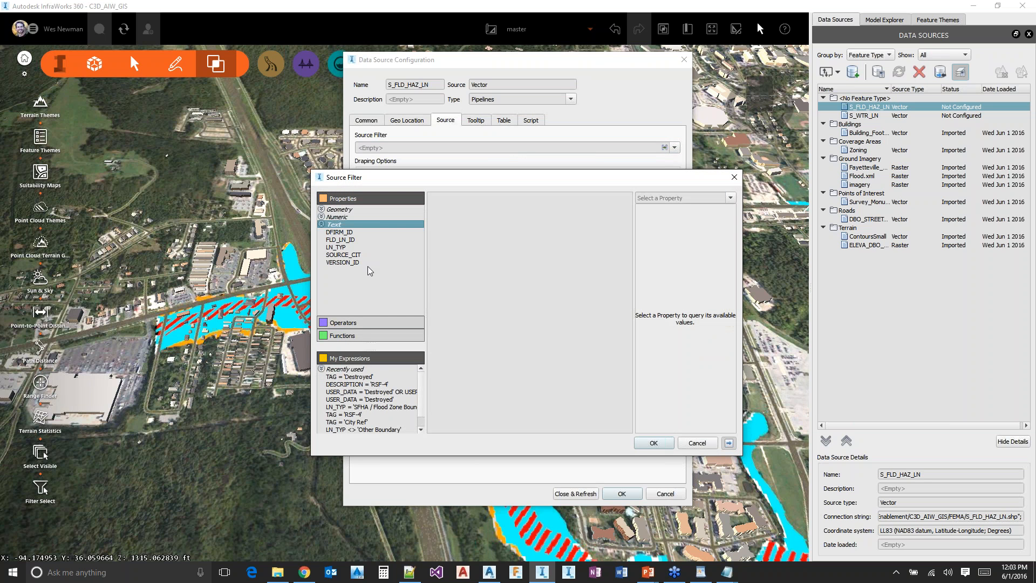
double_click(335, 247)
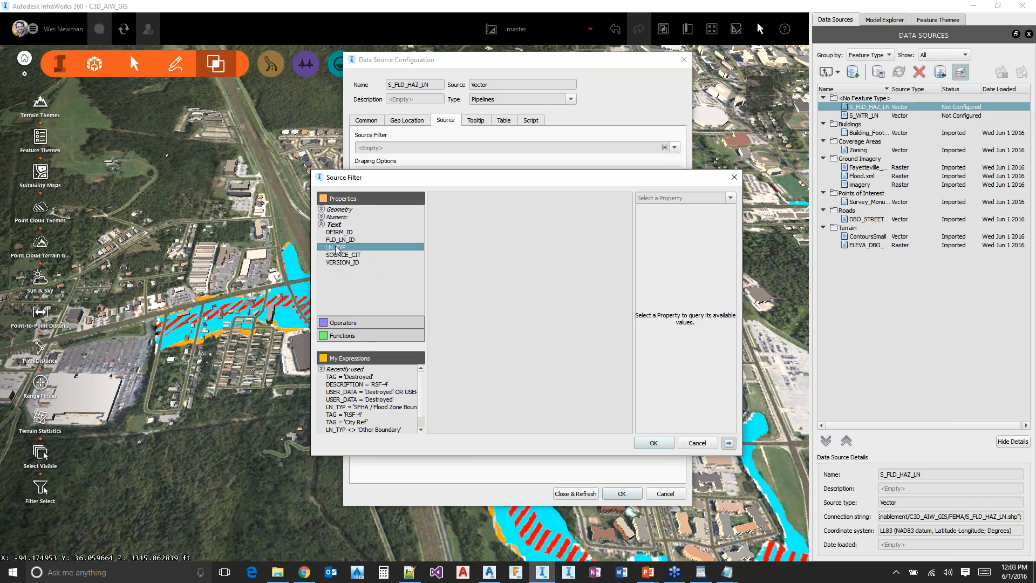
text(=)
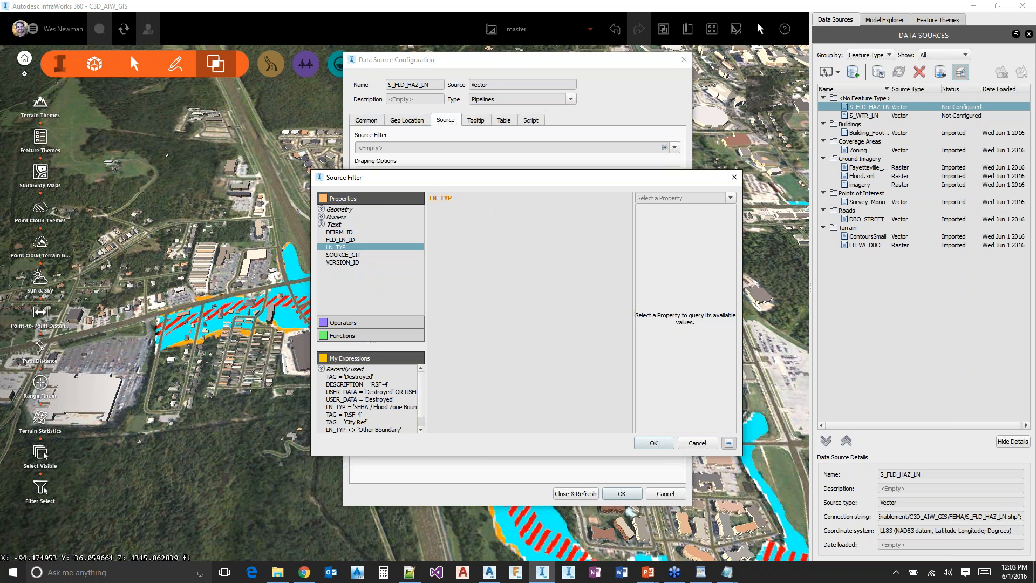
click(730, 198)
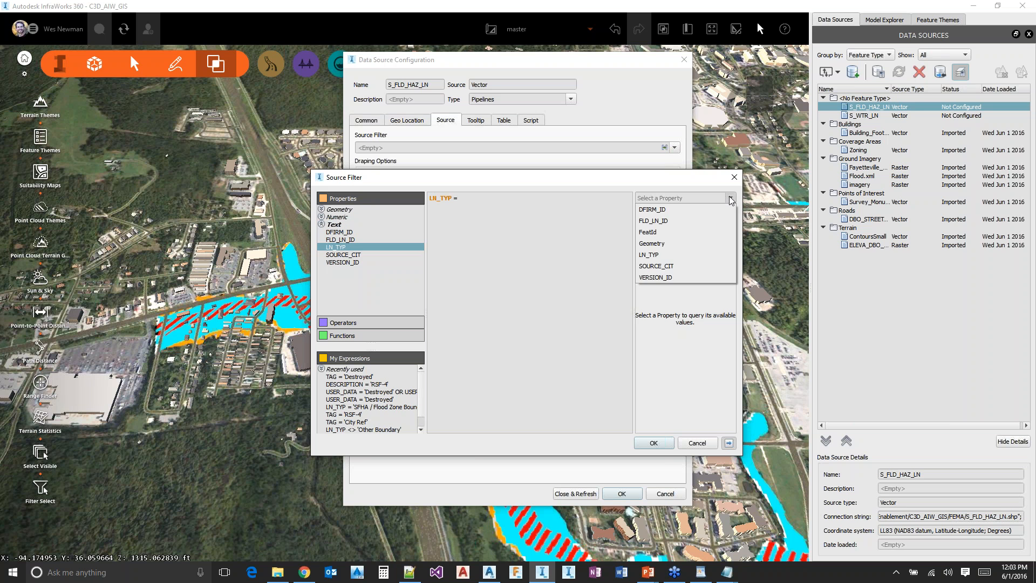
click(670, 254)
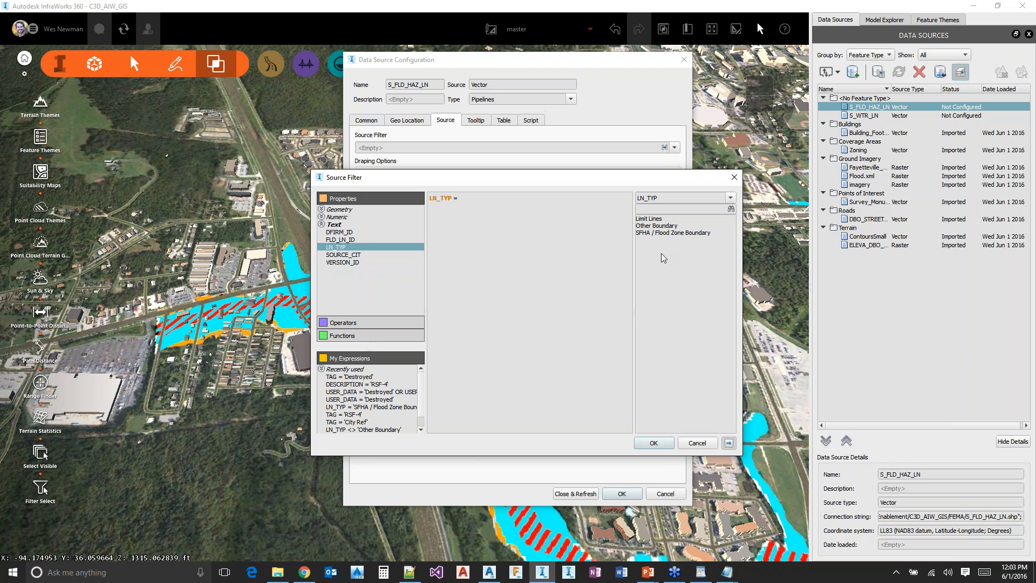
click(639, 233)
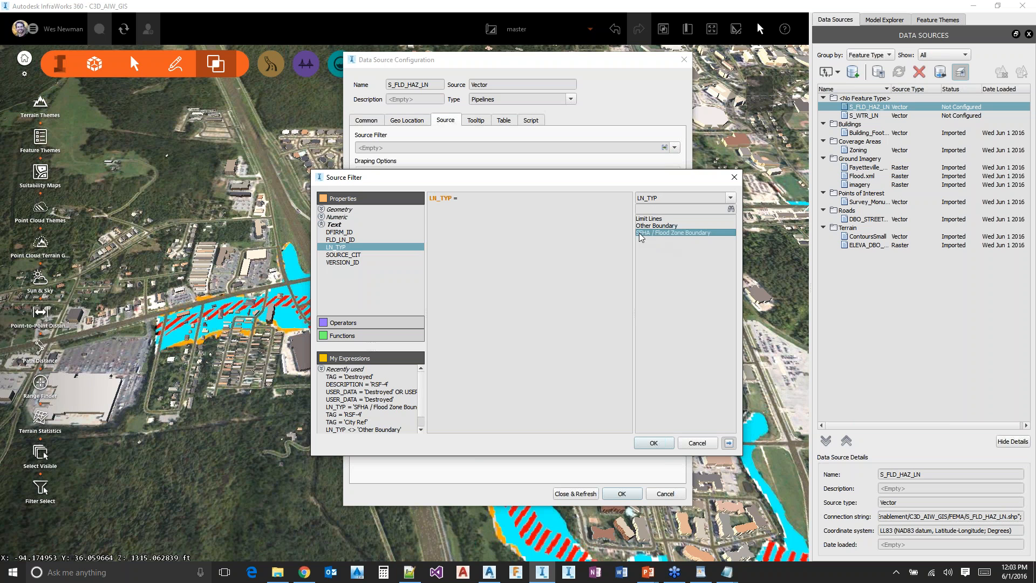
double_click(679, 233)
click(653, 443)
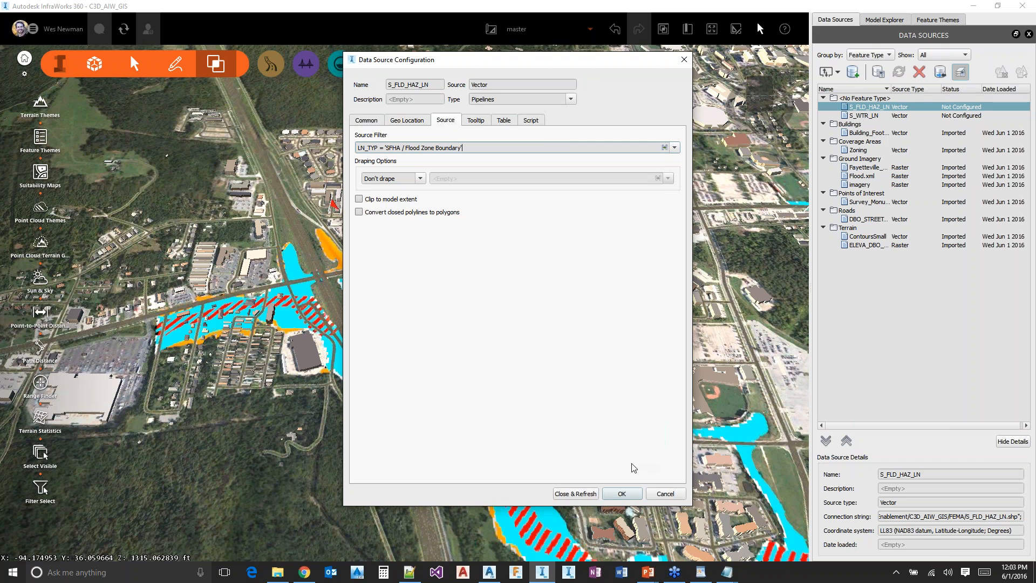
click(576, 494)
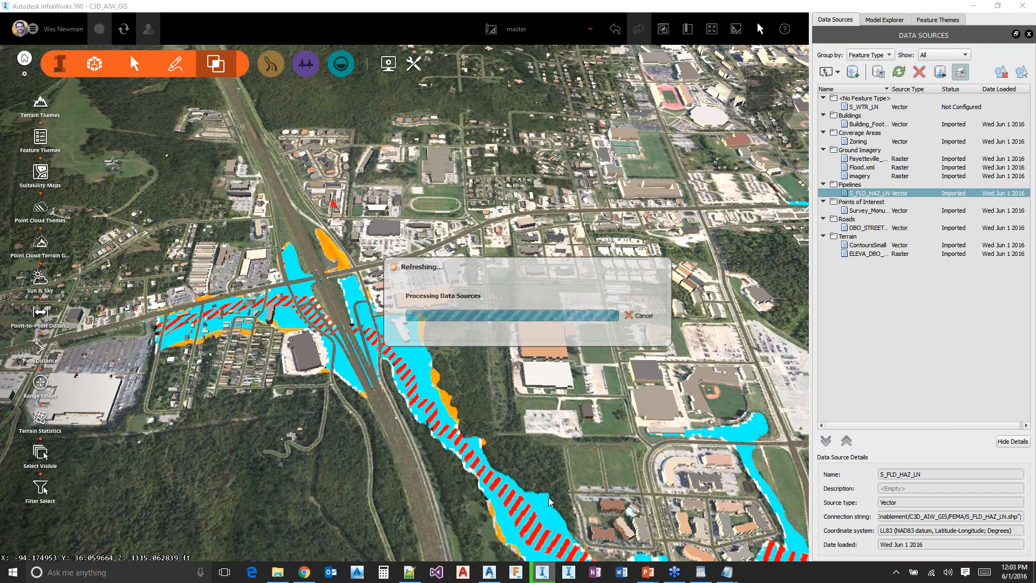
Make the Pipelines layer display on top of the terrain and inspect the red flood zone boundary lines up close
click(885, 20)
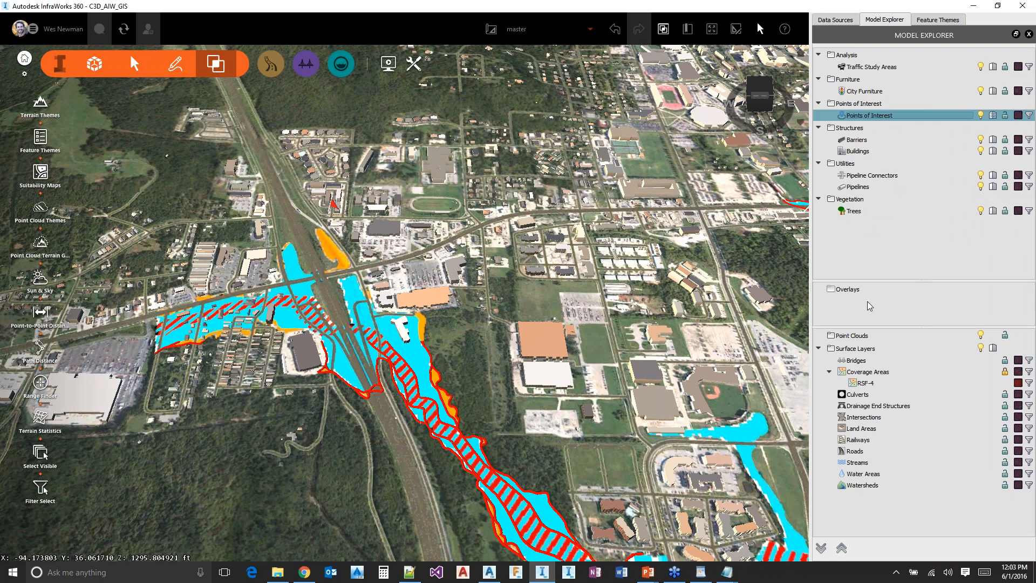
click(991, 187)
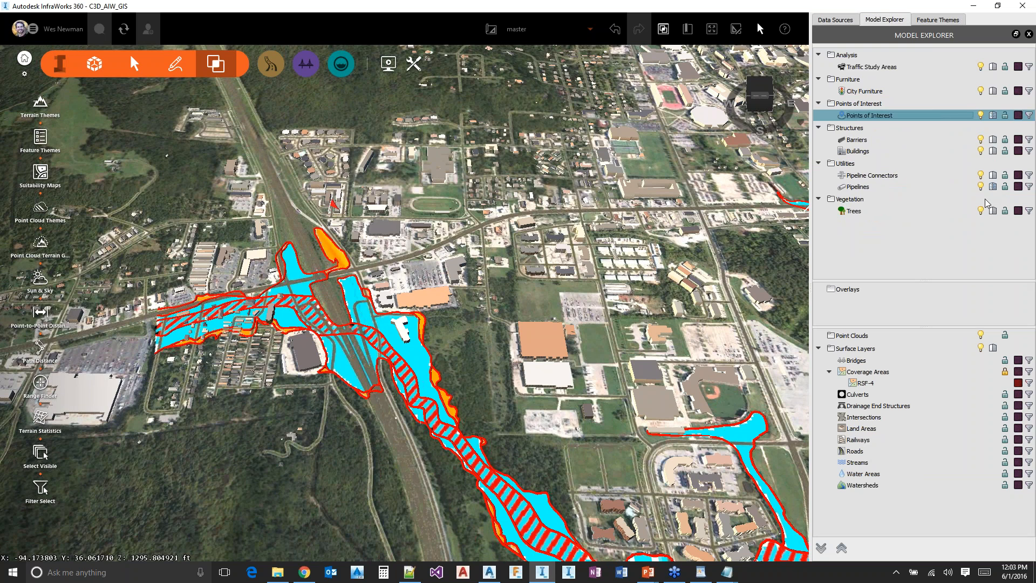
middle_drag(394, 343, 562, 343)
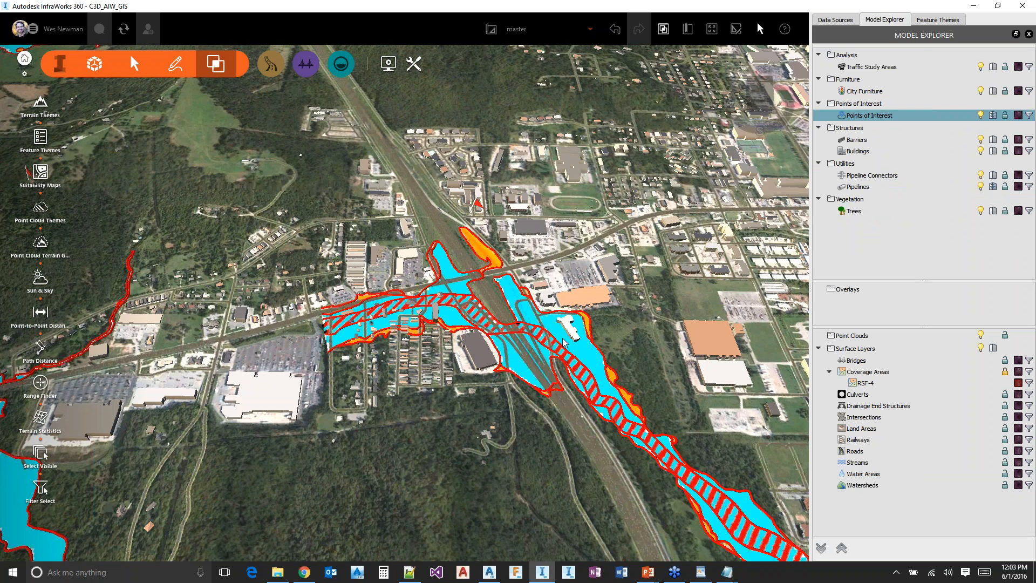
scroll(445, 313, up, 3)
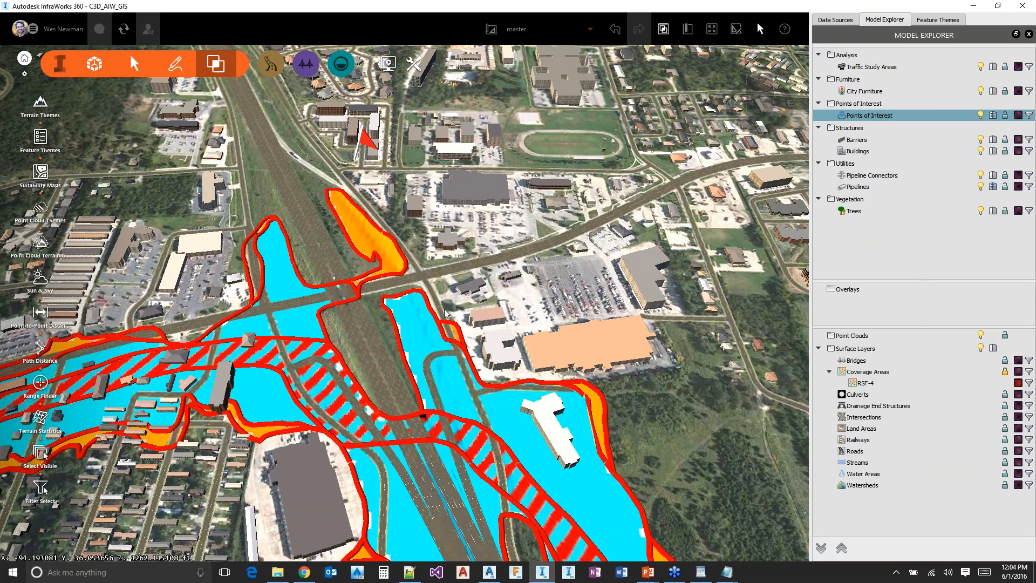
scroll(445, 313, up, 2)
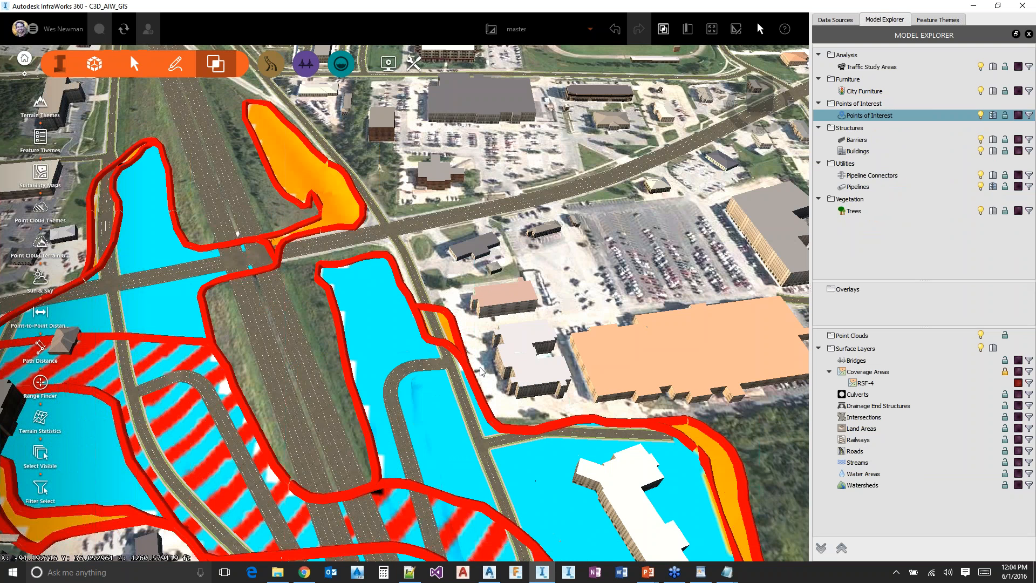